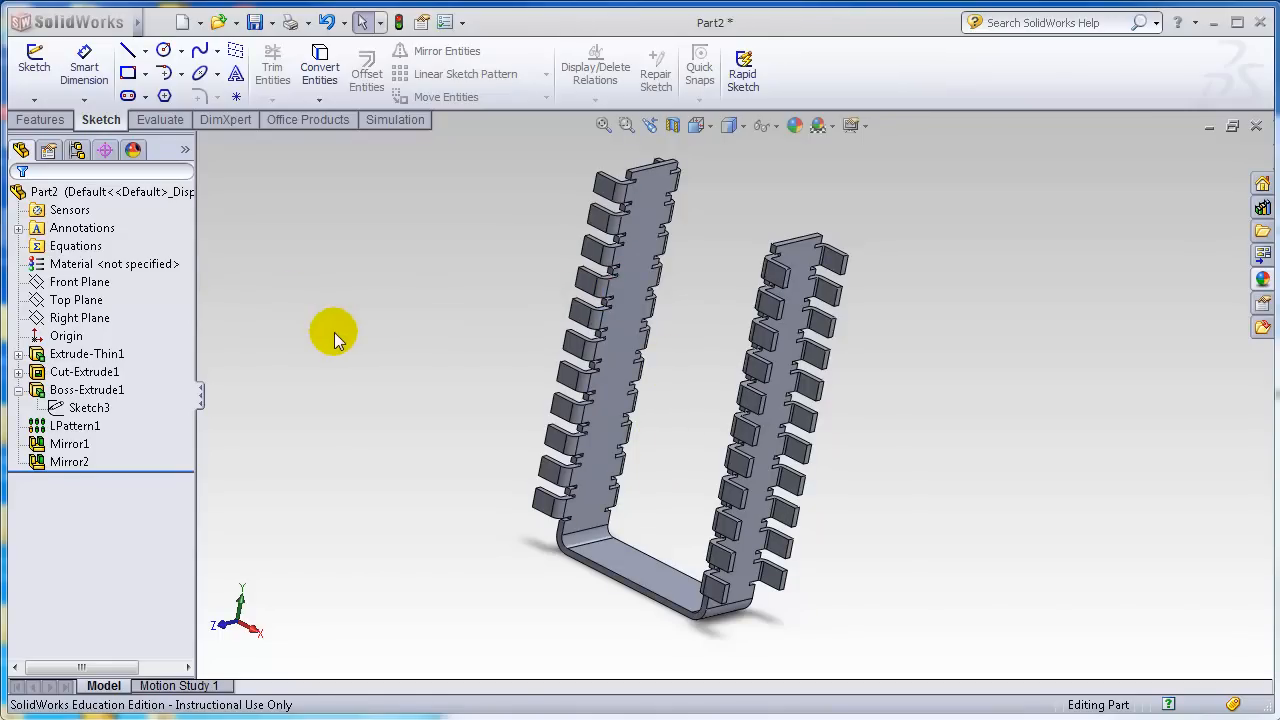
Create a new part document and set its unit system to MMGS (millimeter, gram, second).
left_click(183, 27)
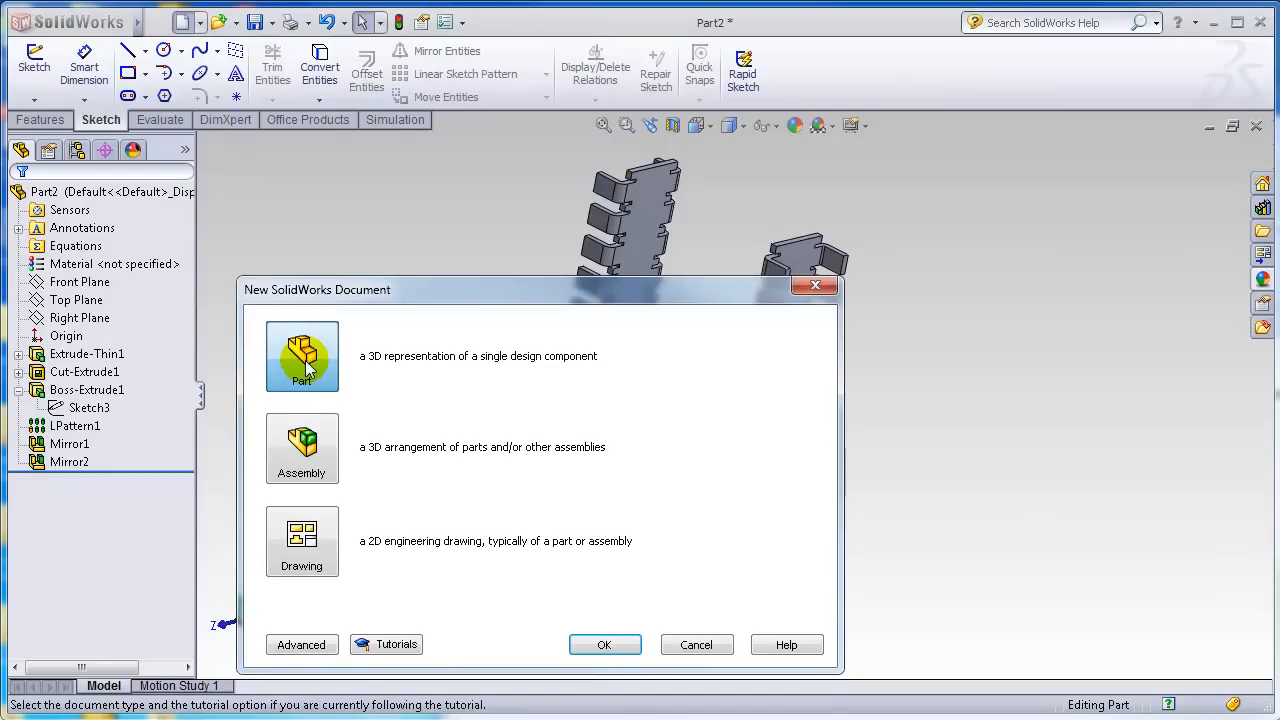
left_click(583, 643)
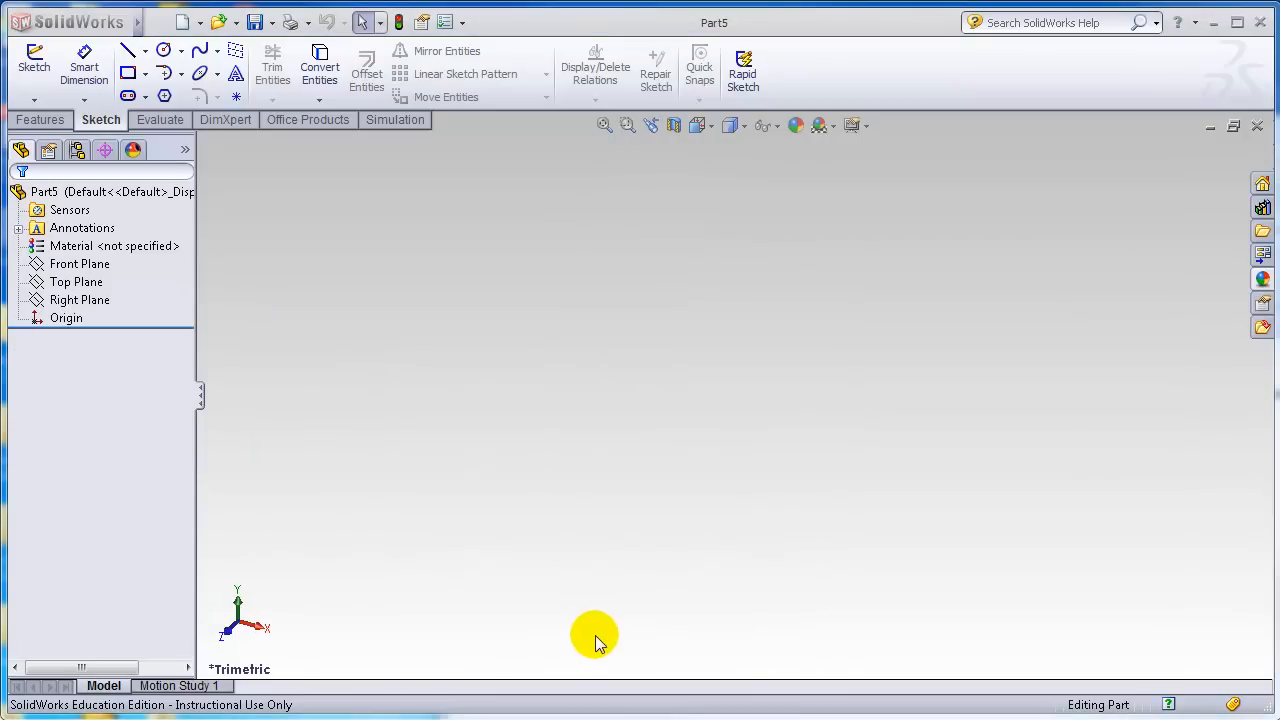
left_click(463, 23)
left_click(488, 46)
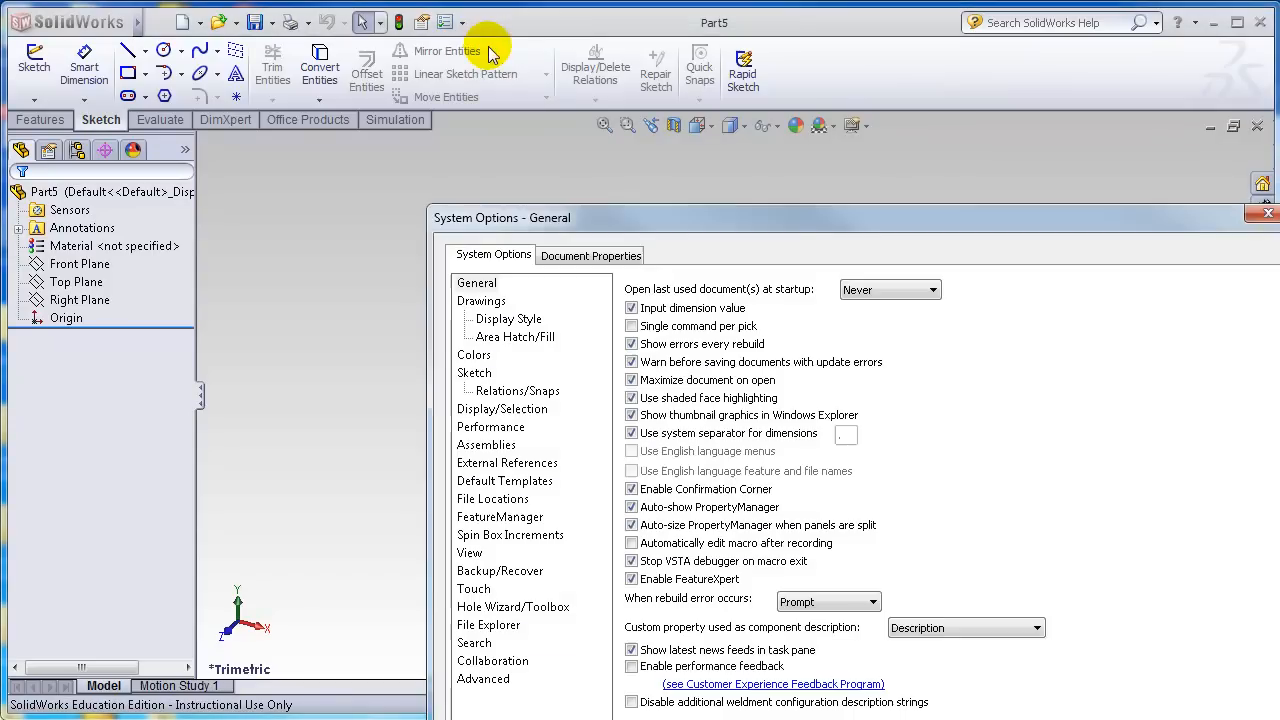
left_click(584, 256)
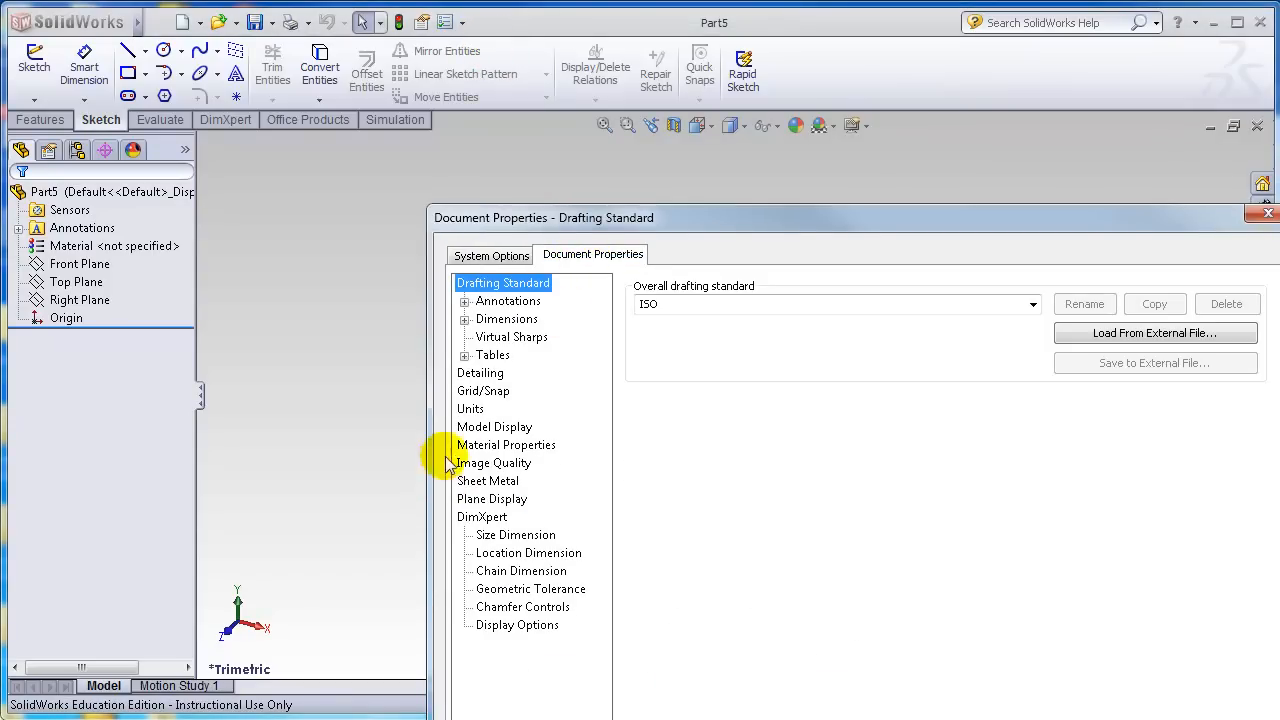
left_click(468, 409)
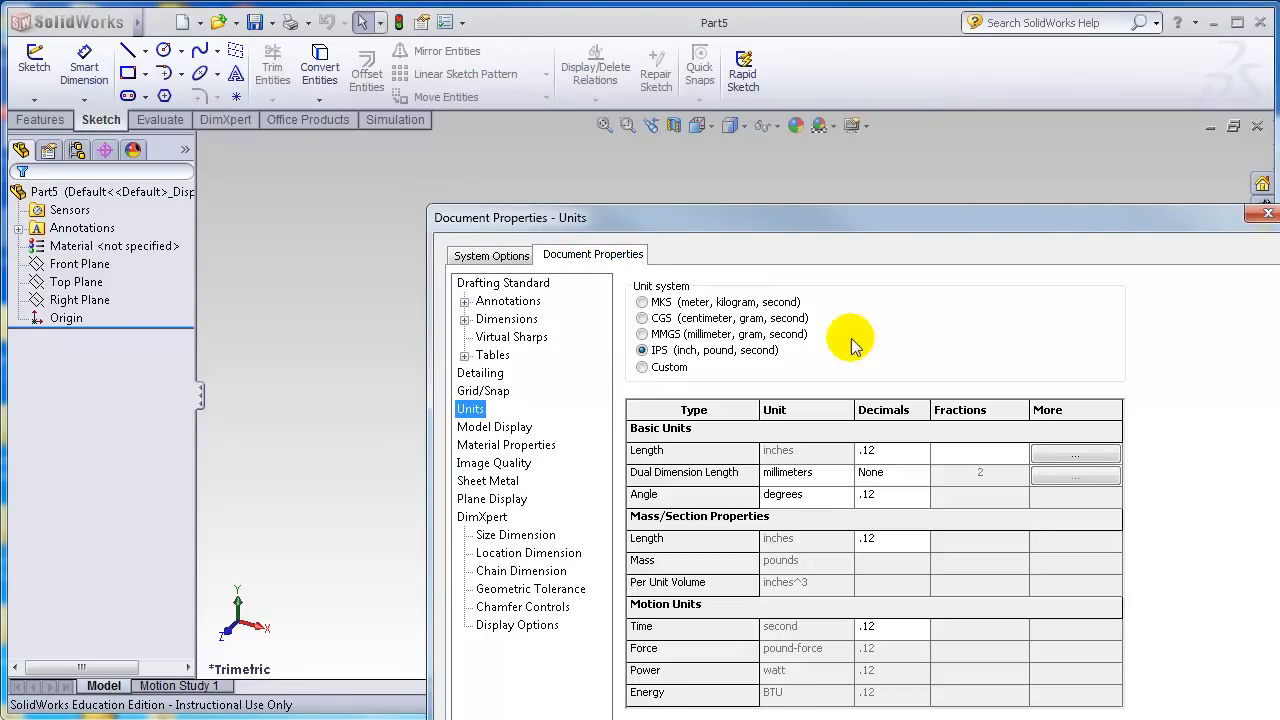
left_click(642, 334)
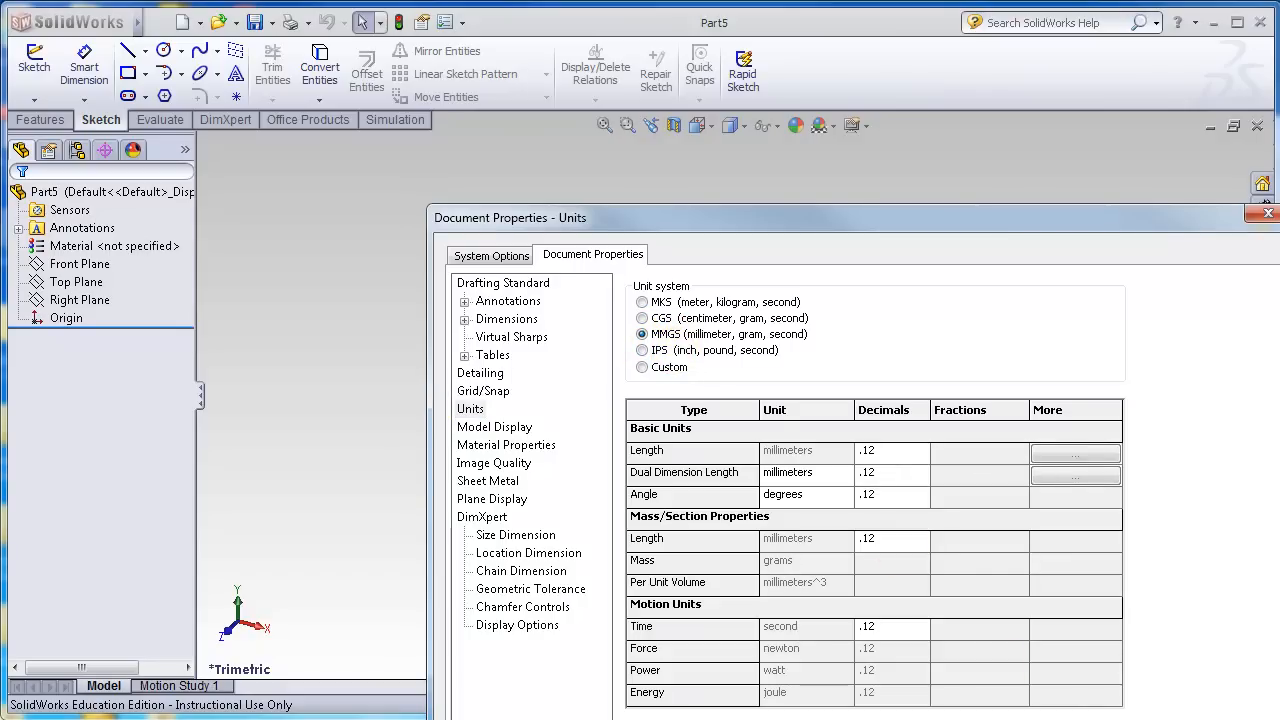
key("Return")
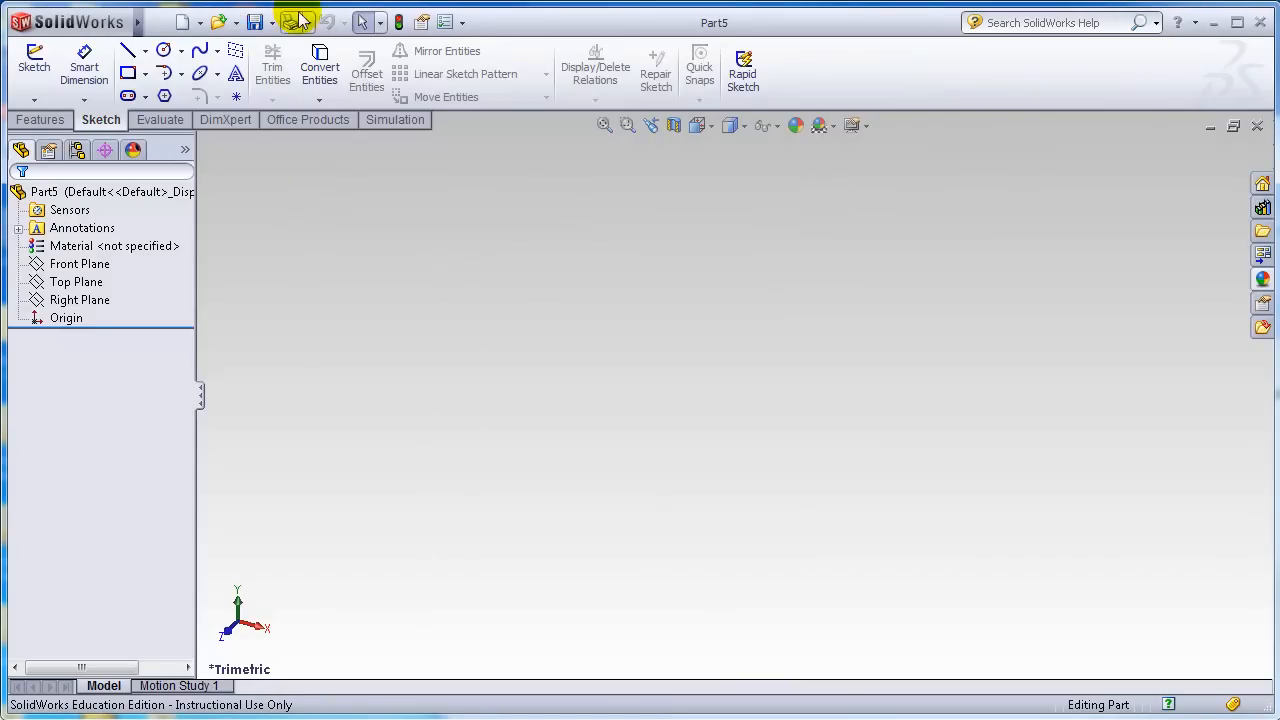
Save the part as "fins demo" in the ENGR 1332 Shared Files F11 folder.
left_click(270, 23)
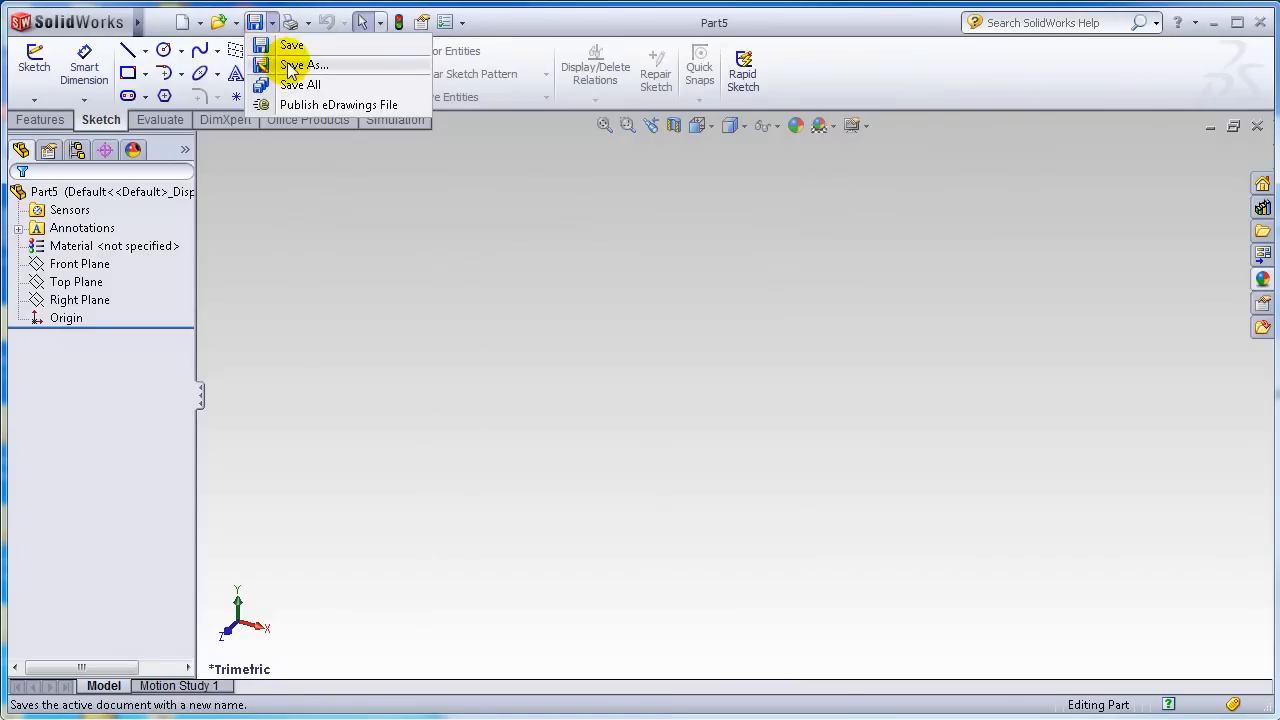
left_click(292, 64)
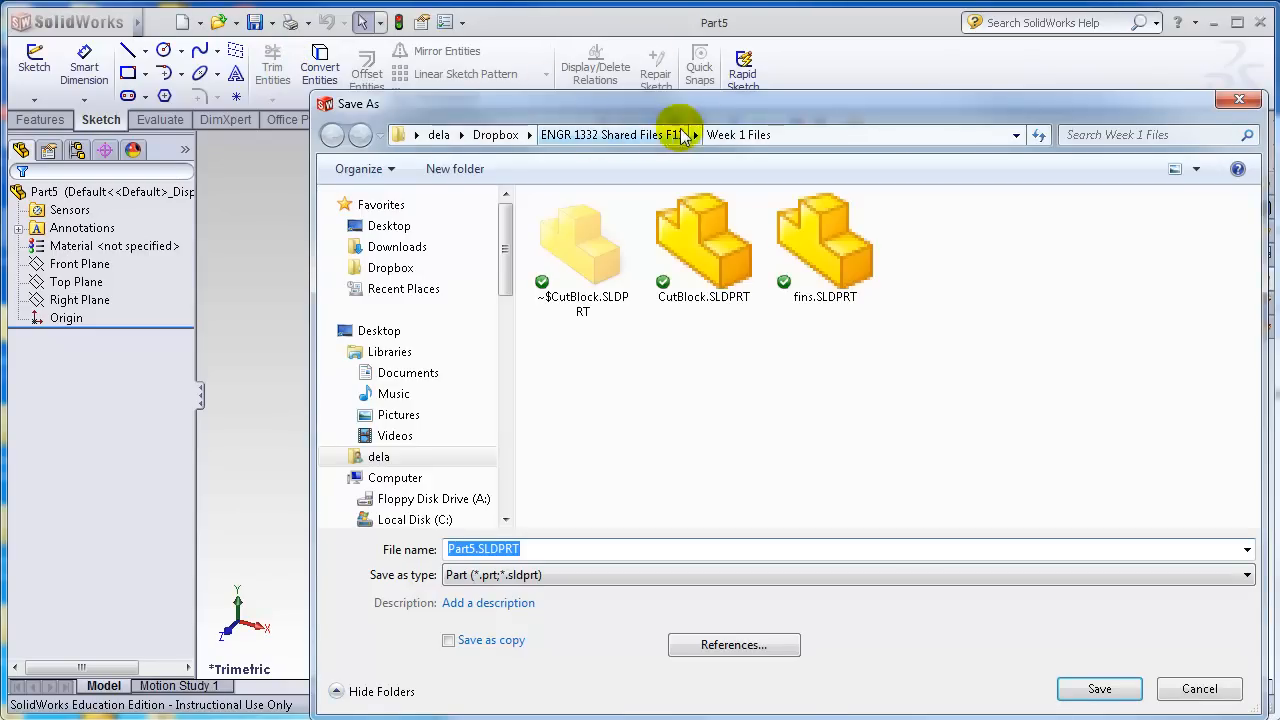
left_click(652, 143)
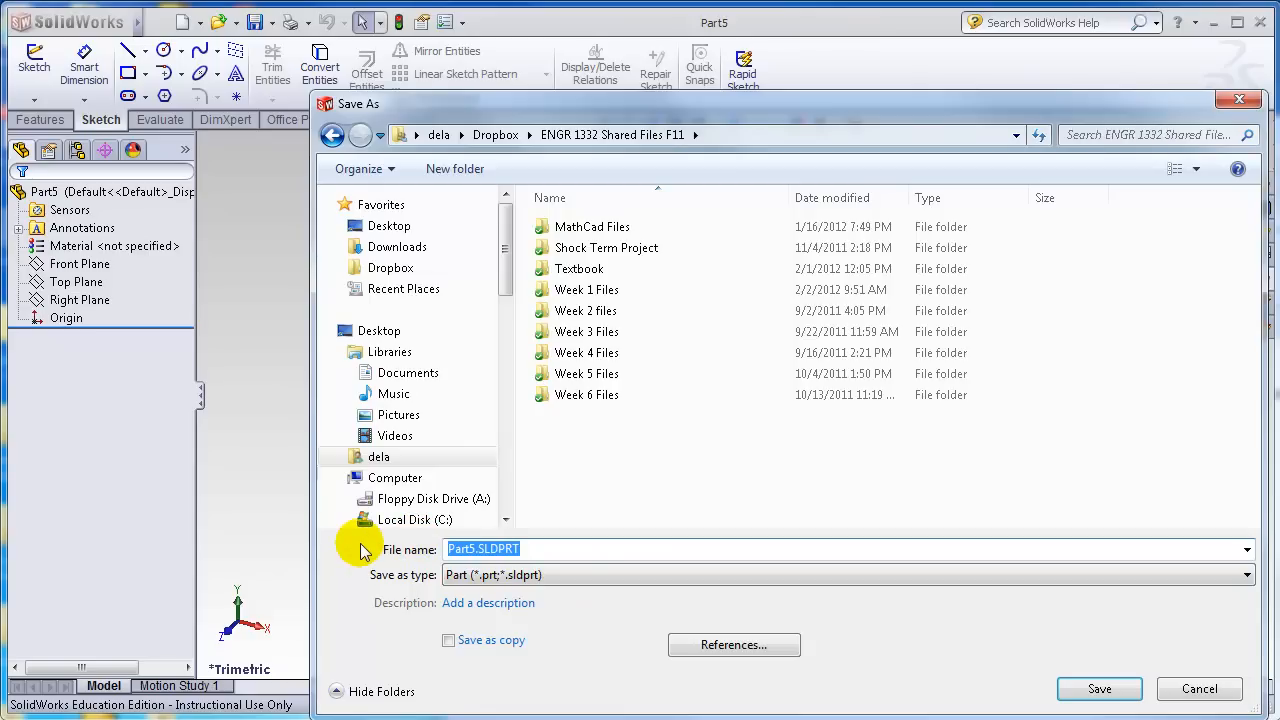
type("fins d")
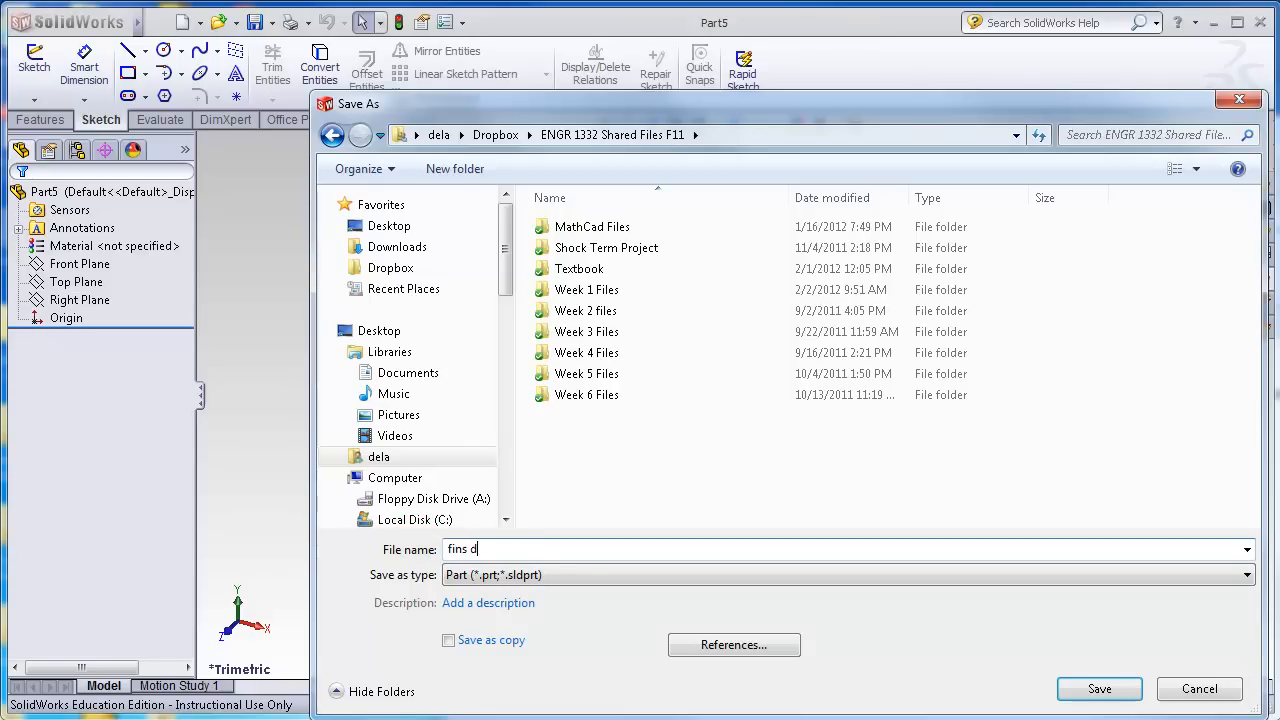
left_click(1099, 688)
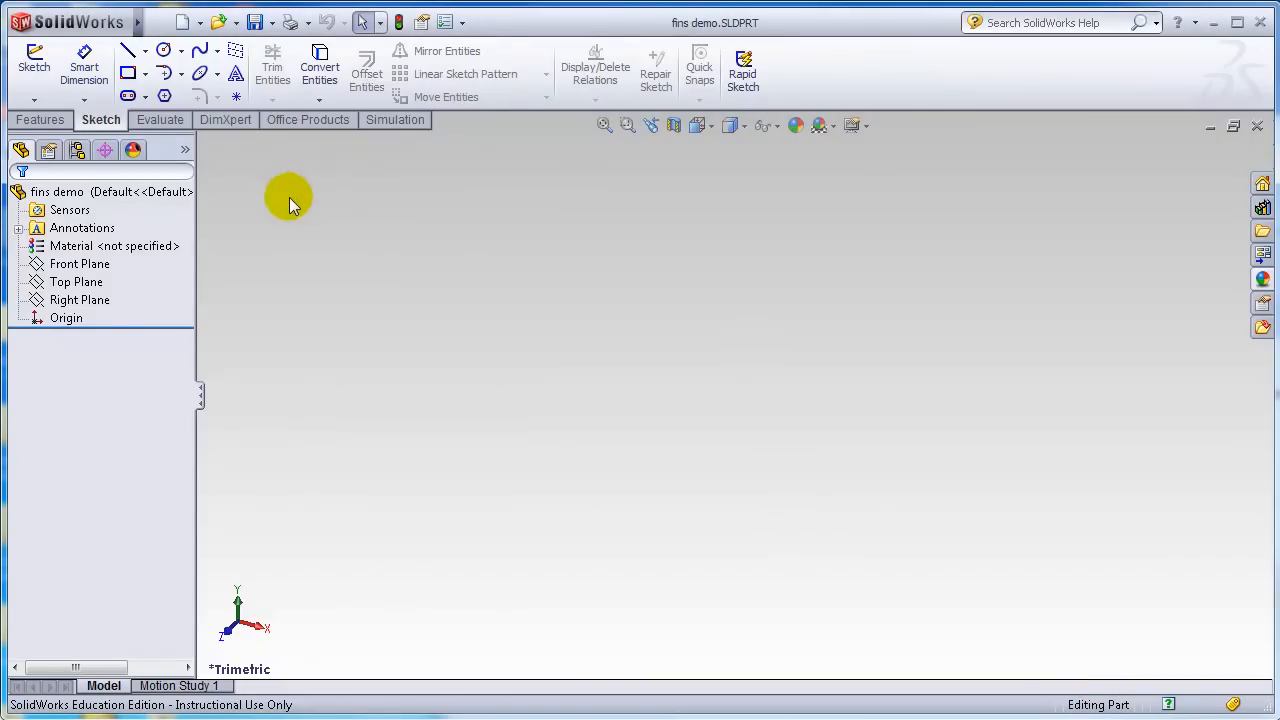
Start a new sketch on the Front Plane.
left_click(51, 124)
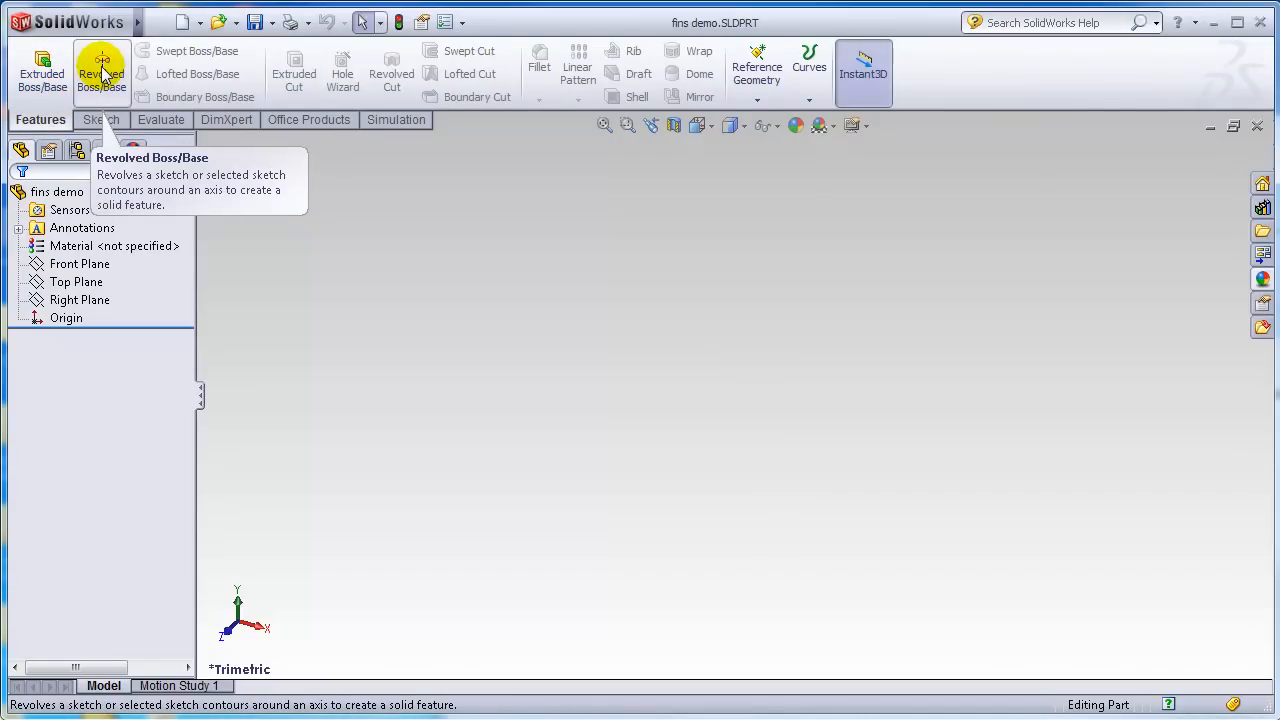
left_click(100, 120)
left_click(35, 62)
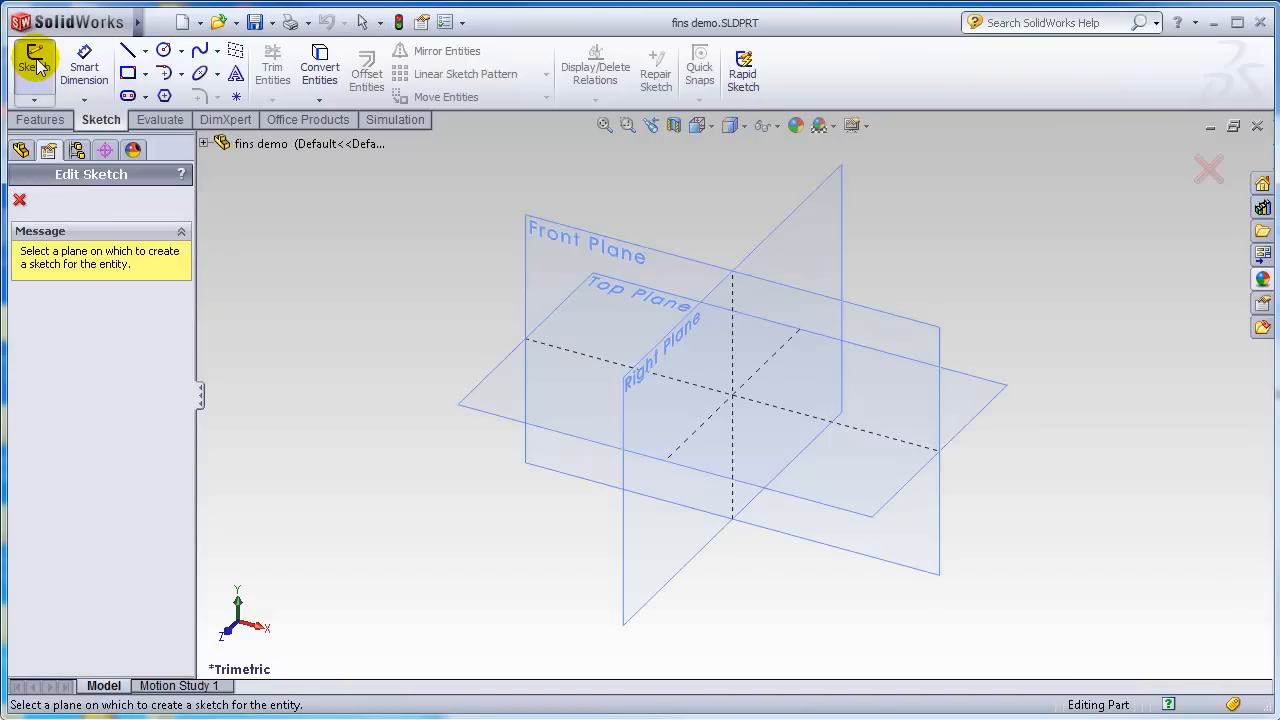
left_click(567, 236)
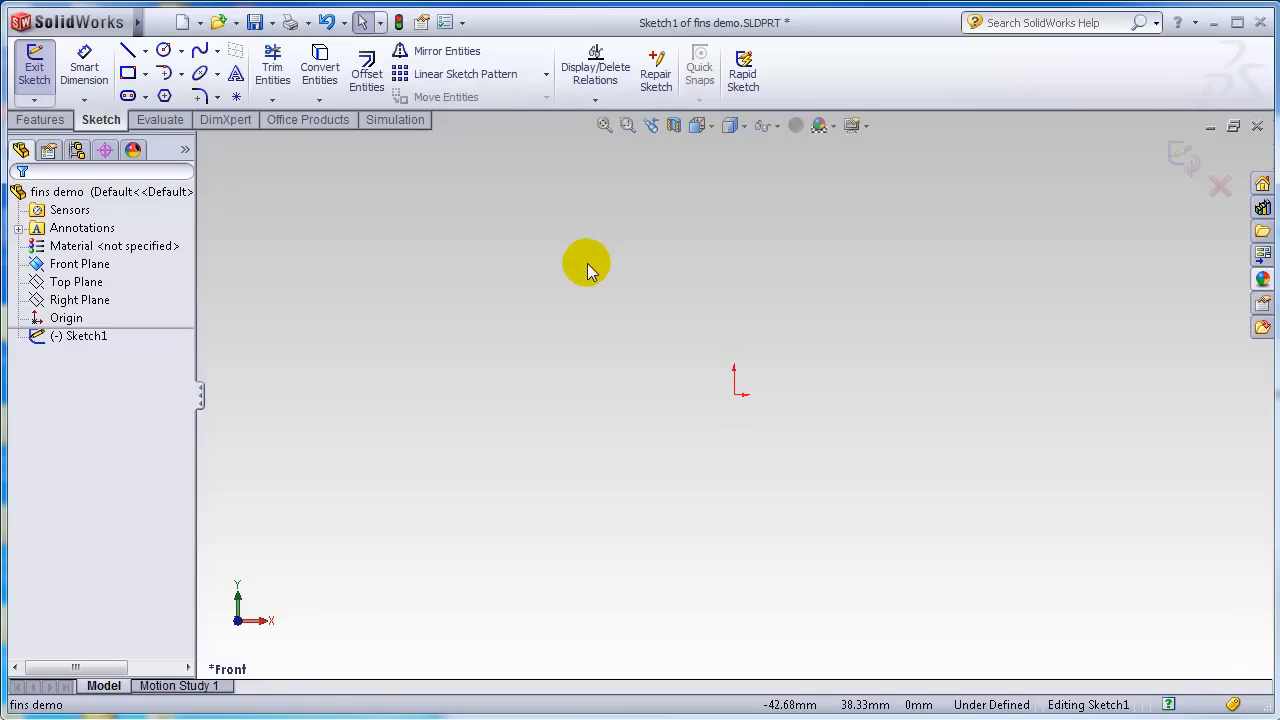
Sketch a rough open U around the origin from three connected slanted lines about 94, 85 and 125 mm long.
left_click(129, 56)
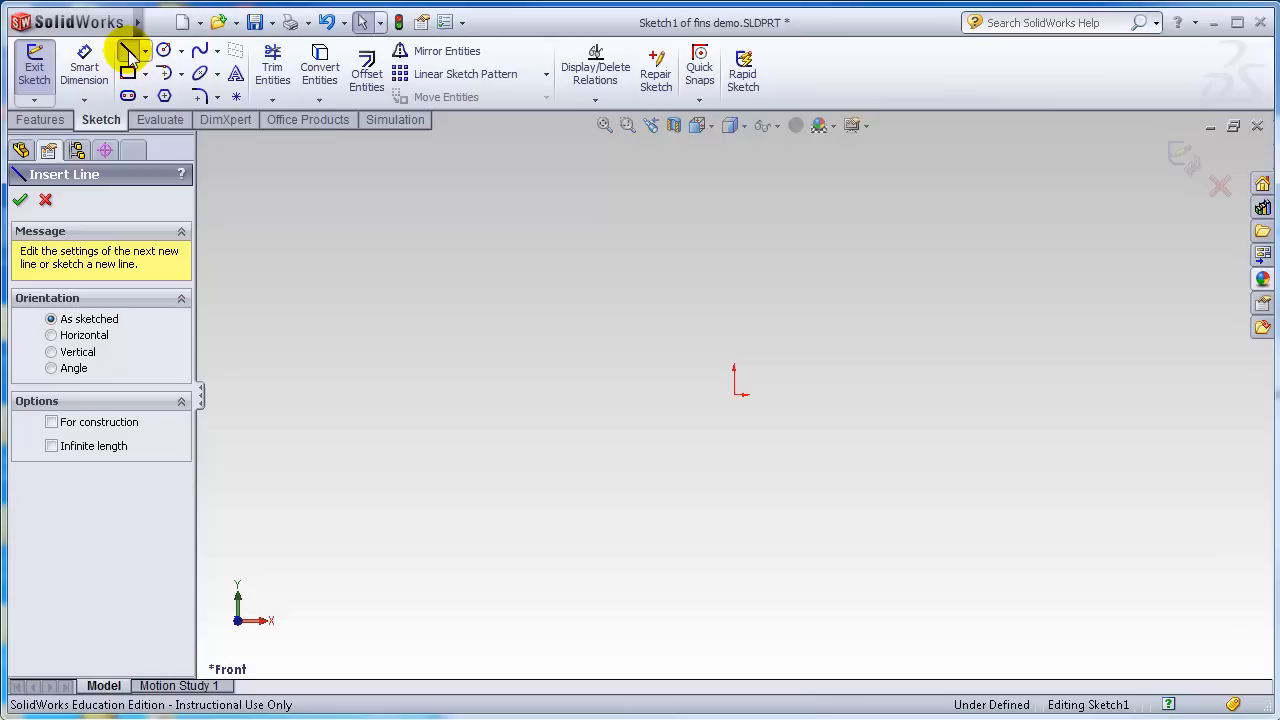
left_click(537, 210)
left_click(623, 521)
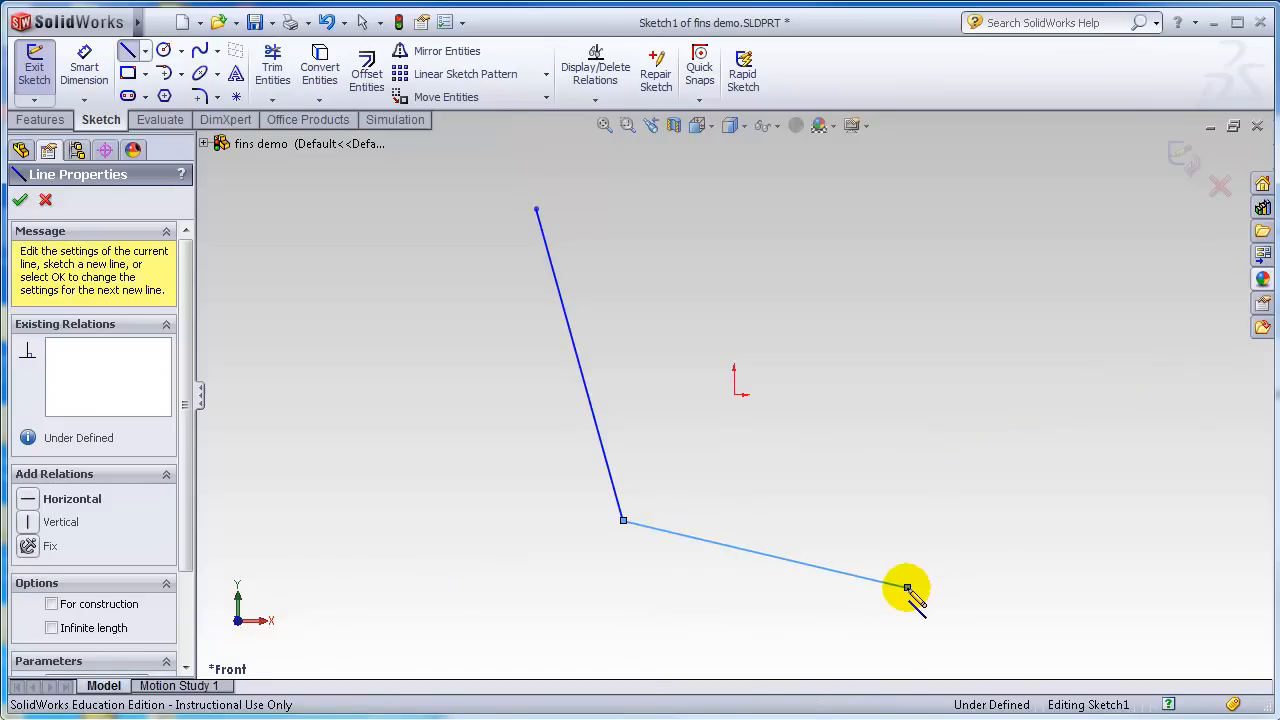
left_click(907, 587)
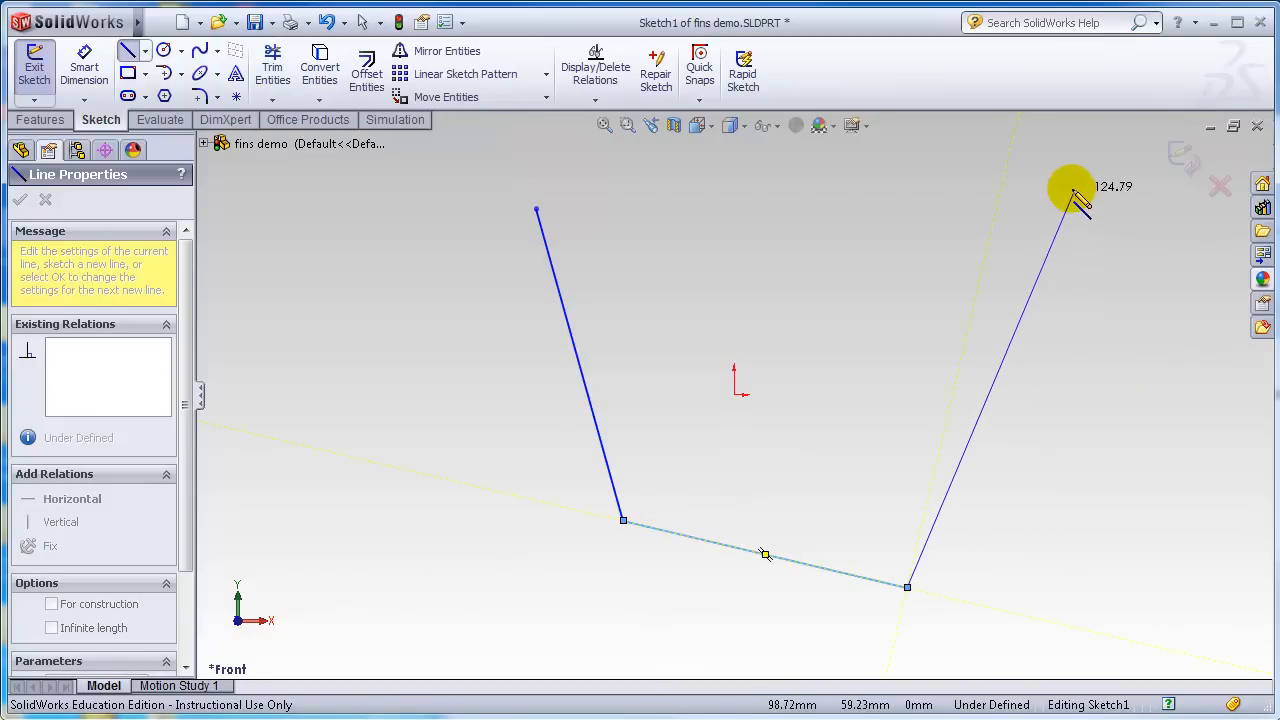
double_click(1072, 190)
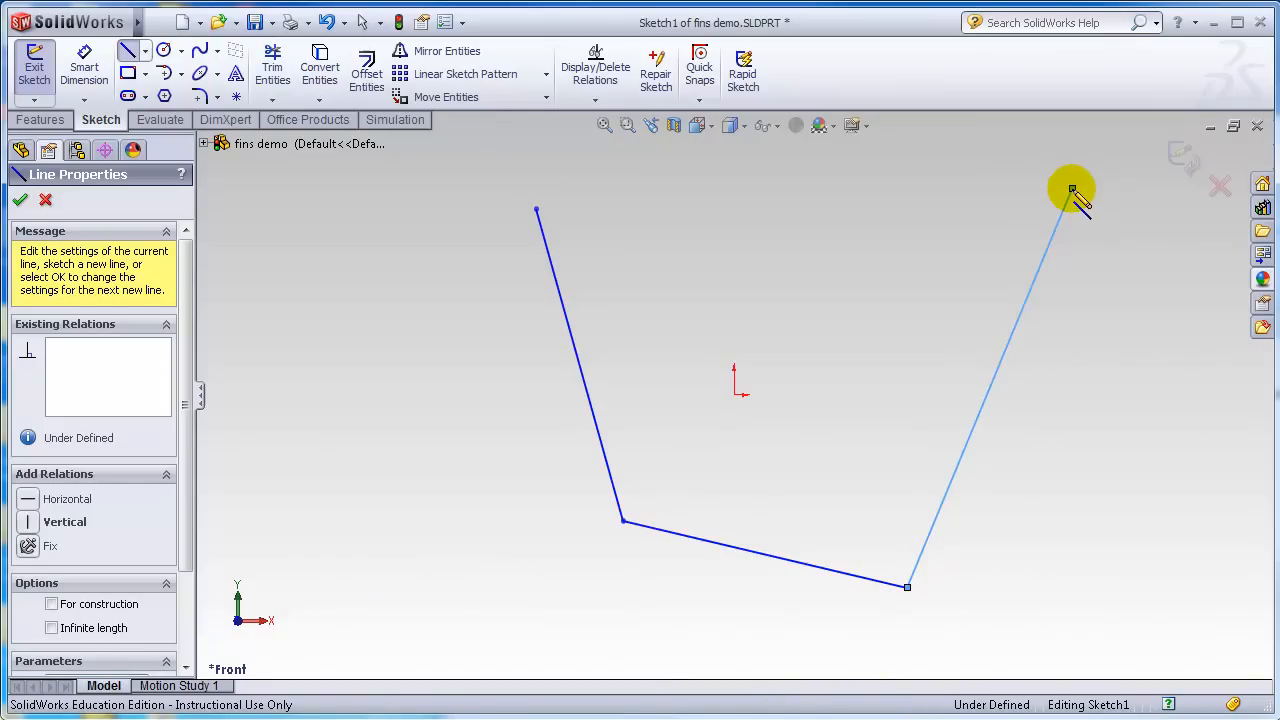
left_click(1072, 190)
key("Escape")
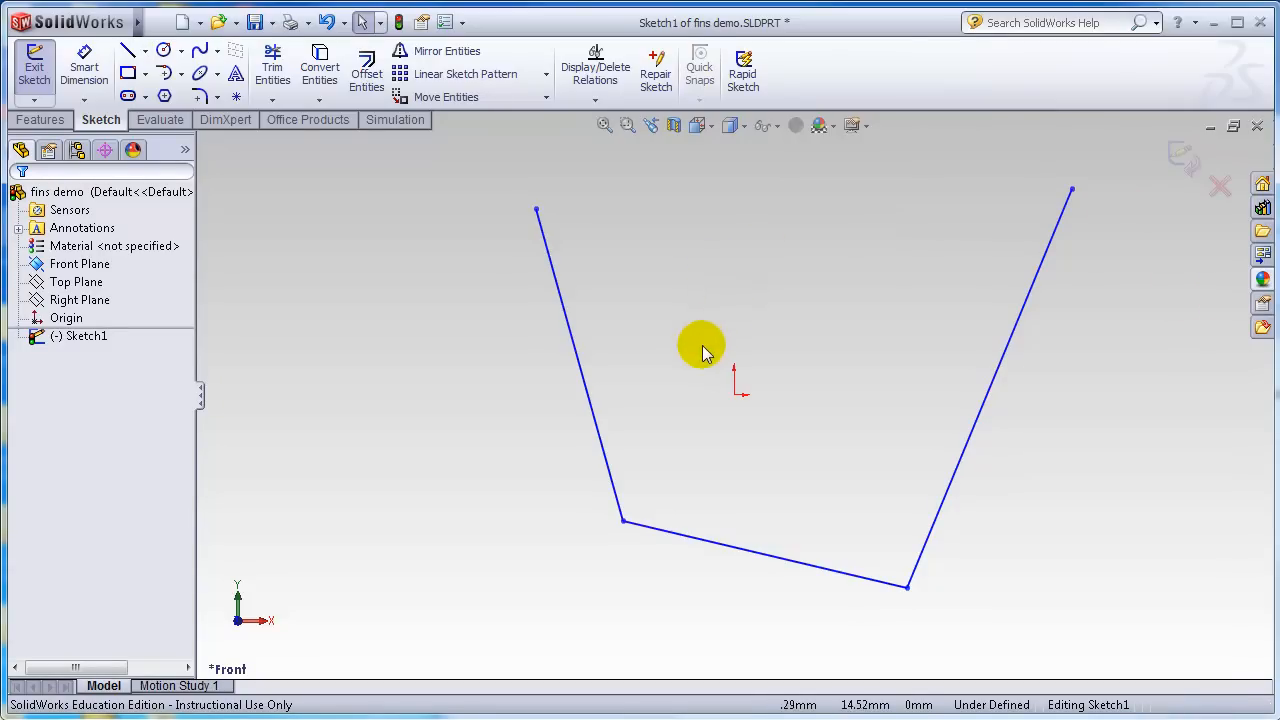
Apply Vertical relations to both side lines of the U and a Horizontal relation to its base line.
right_click(570, 327)
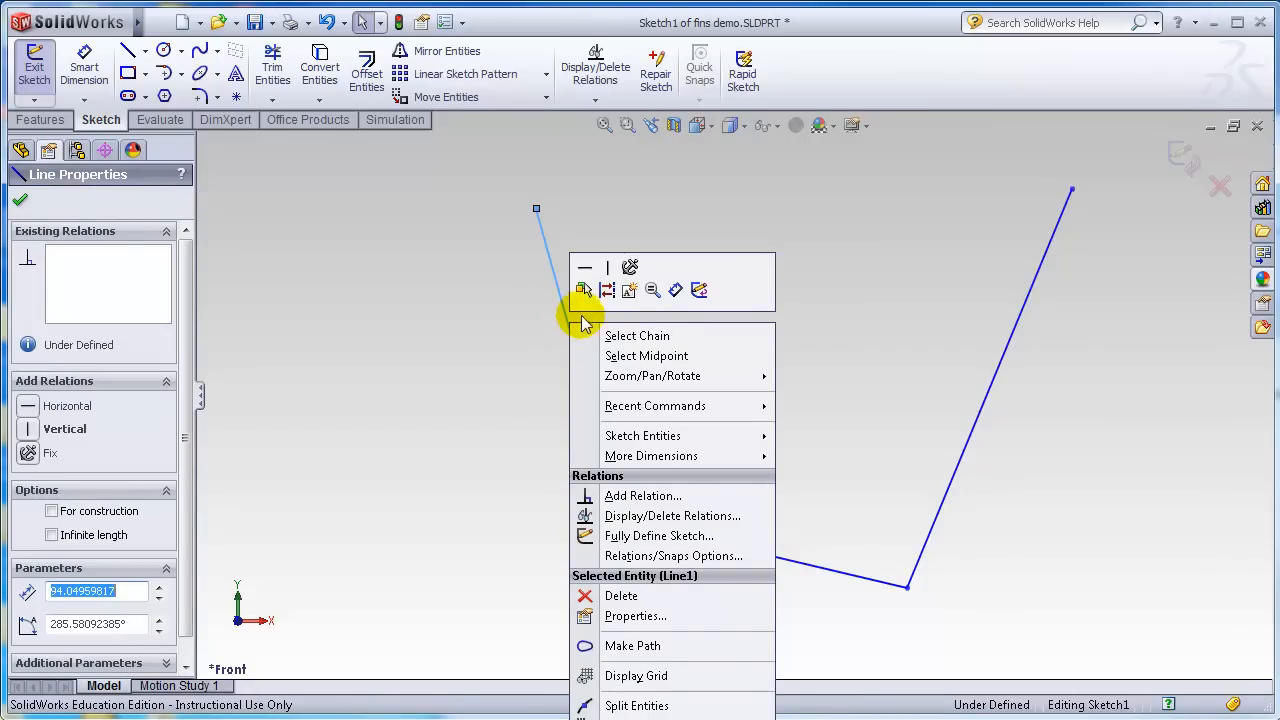
left_click(607, 270)
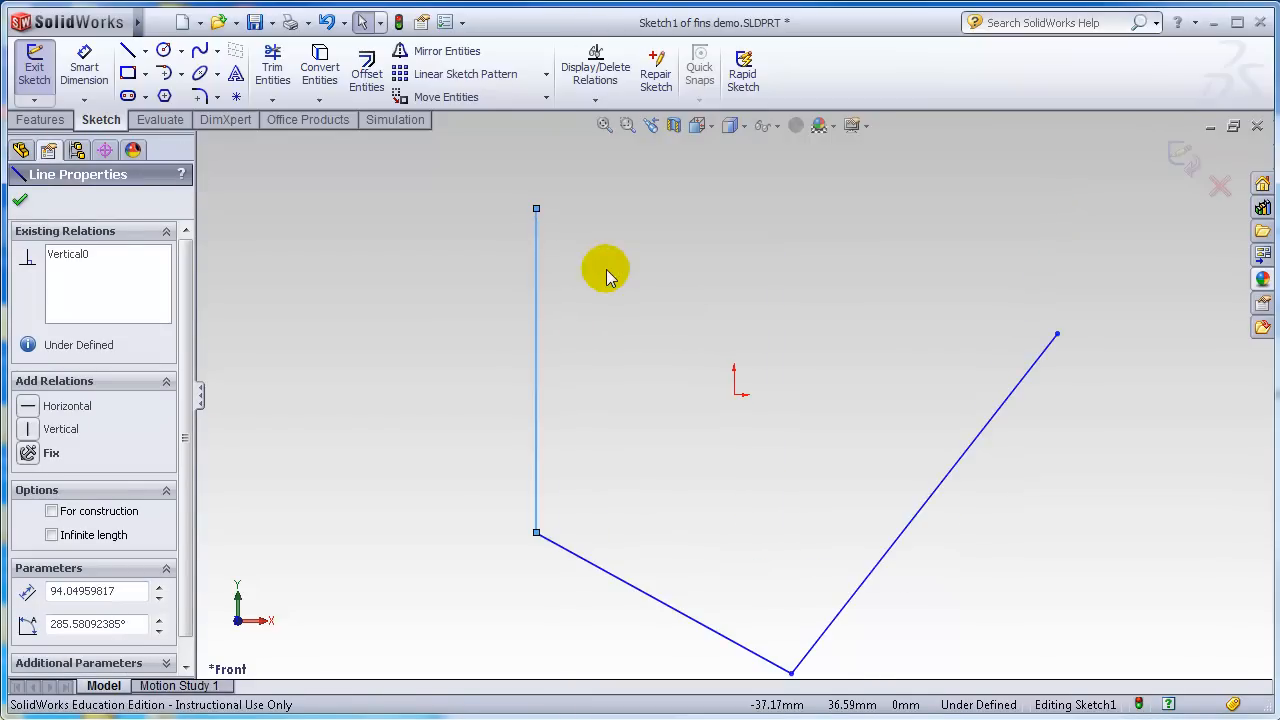
right_click(957, 470)
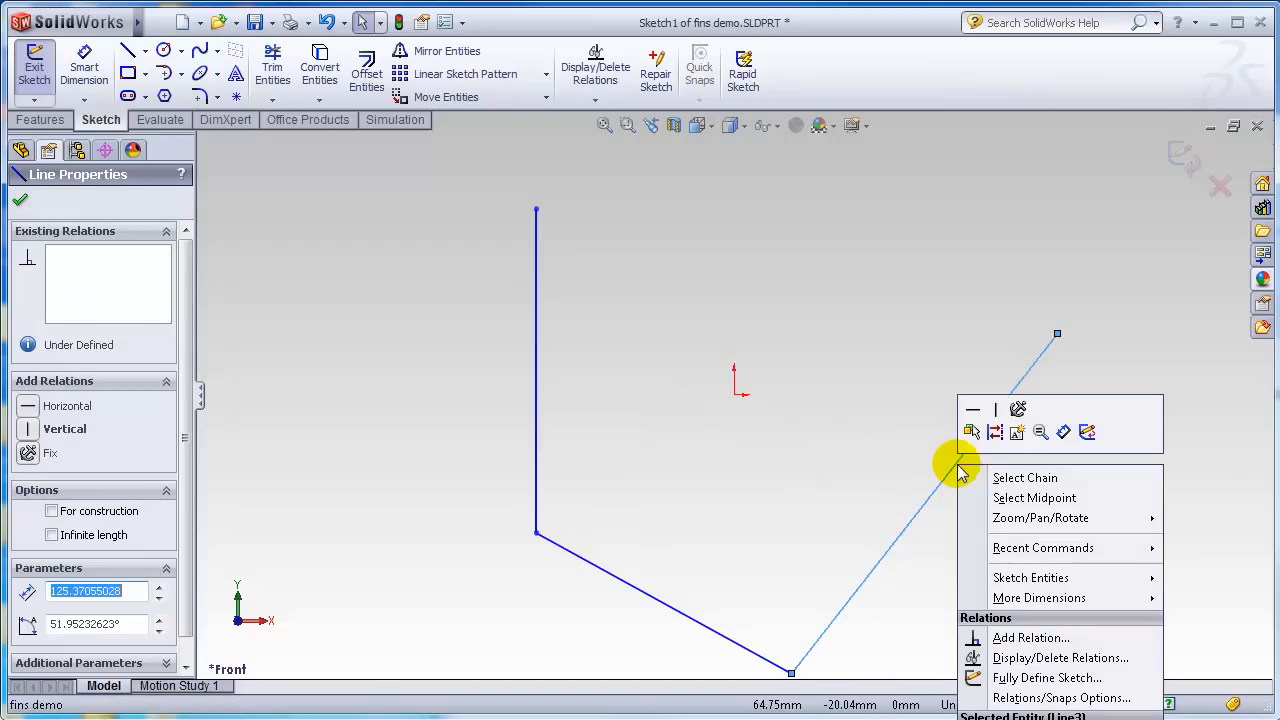
left_click(997, 409)
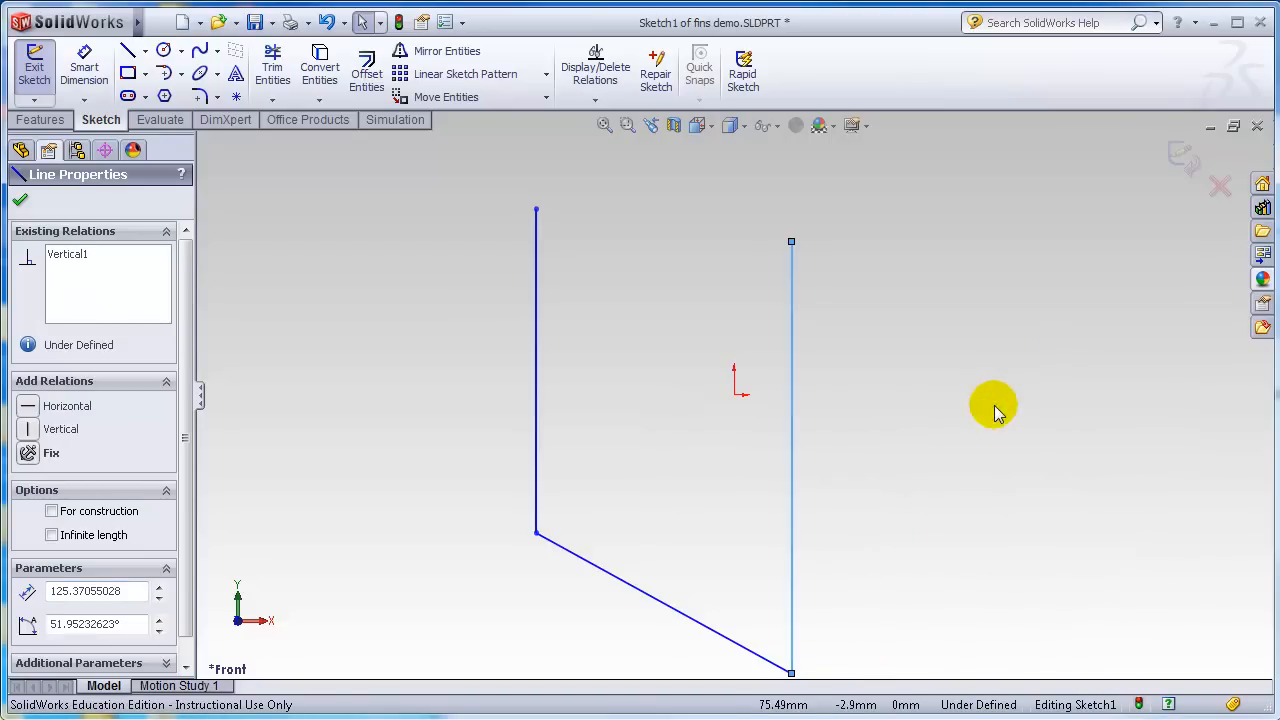
right_click(627, 582)
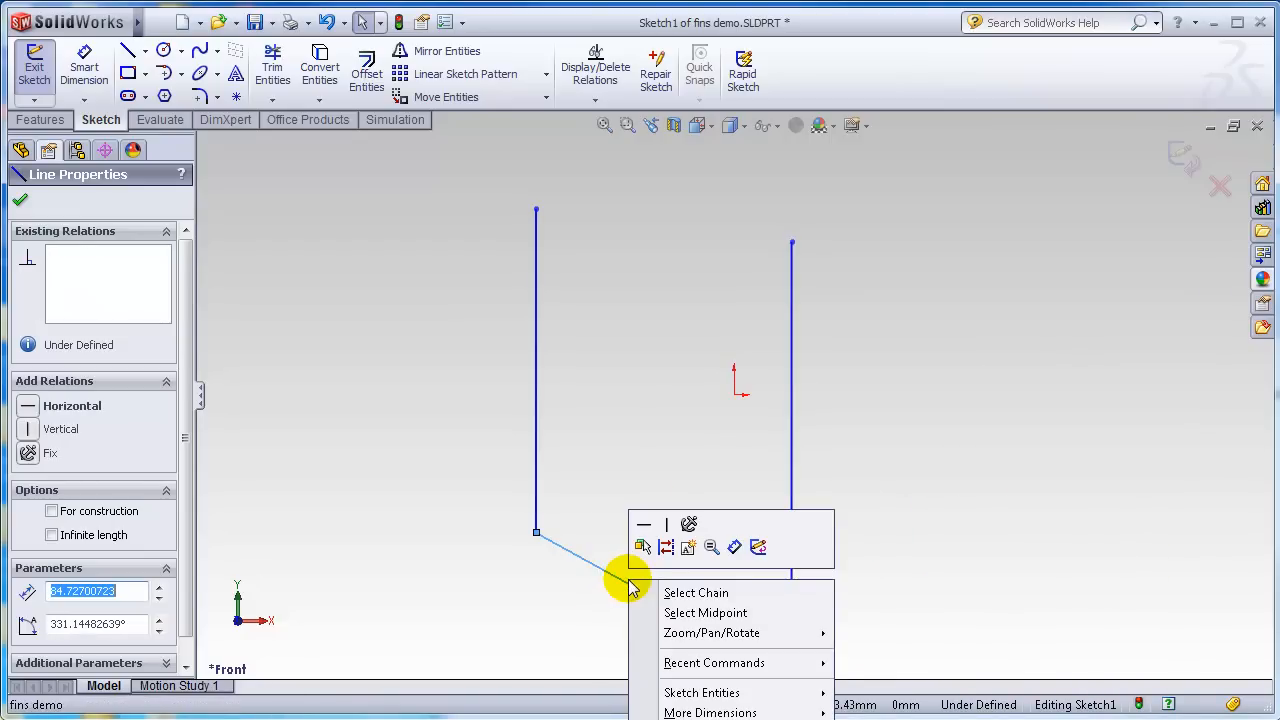
left_click(643, 527)
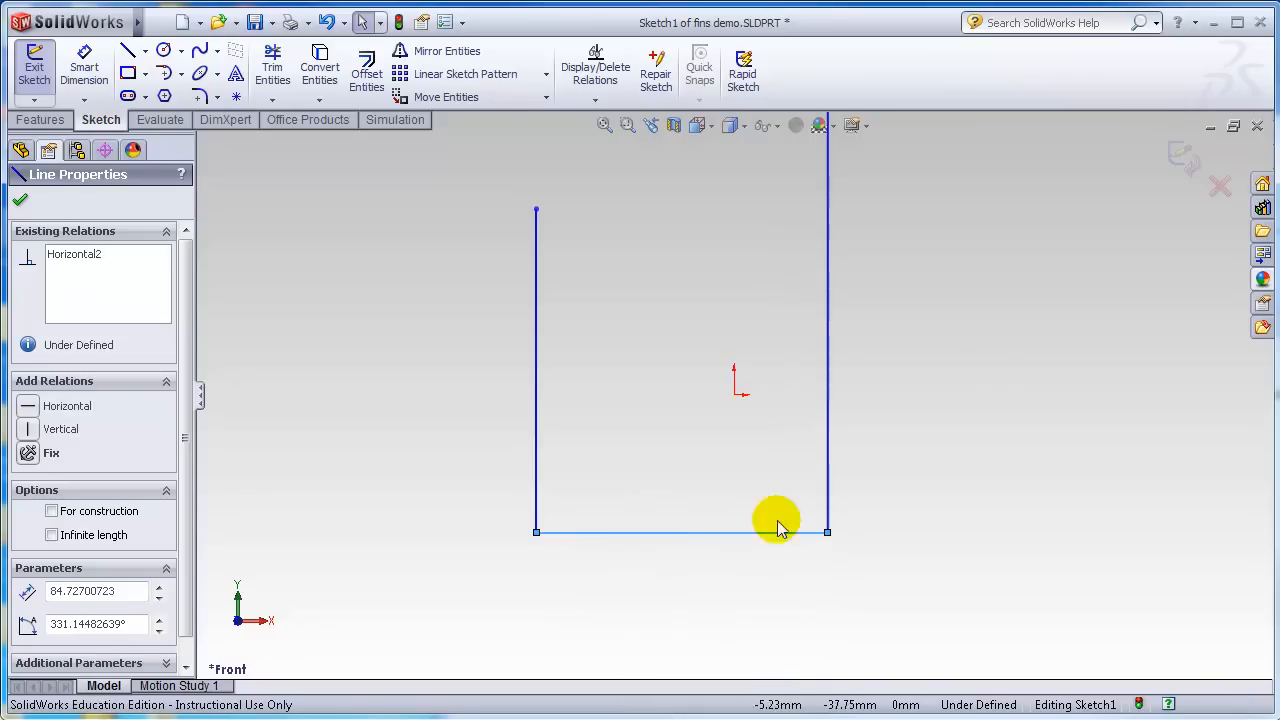
Level the open upper endpoints of the two side lines with a Horizontal relation between them.
left_click(605, 124)
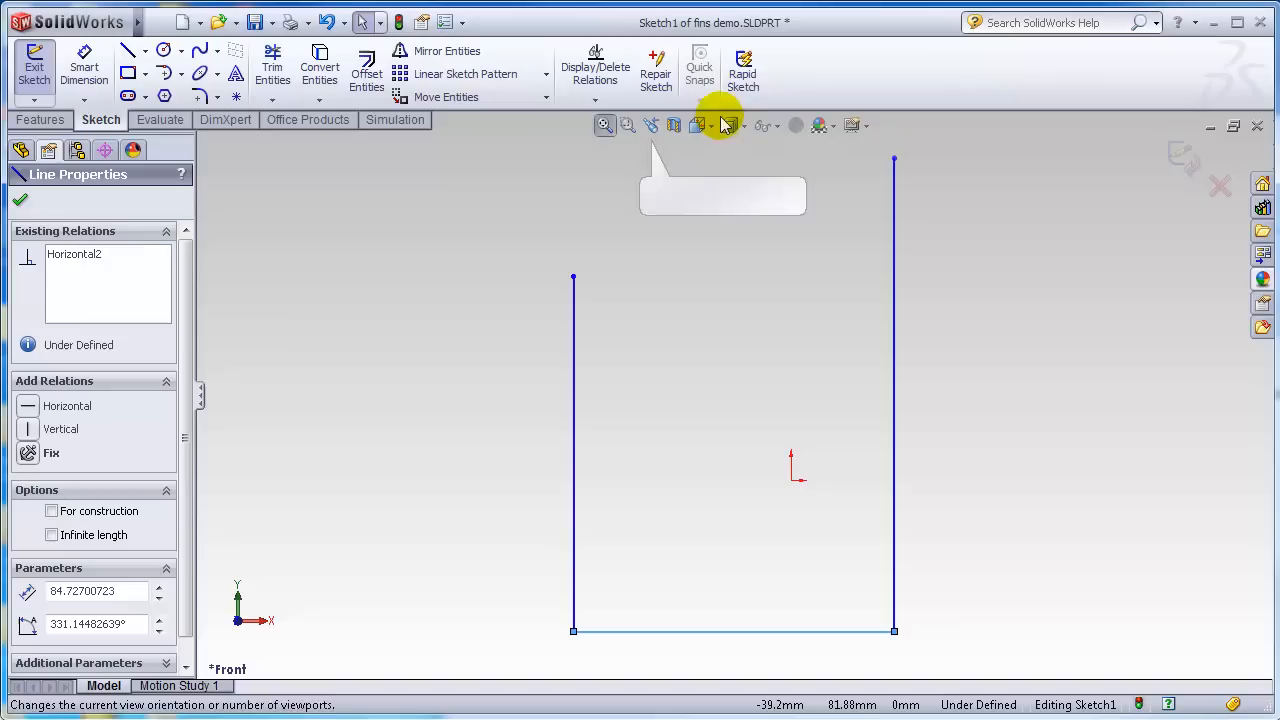
left_click(895, 158)
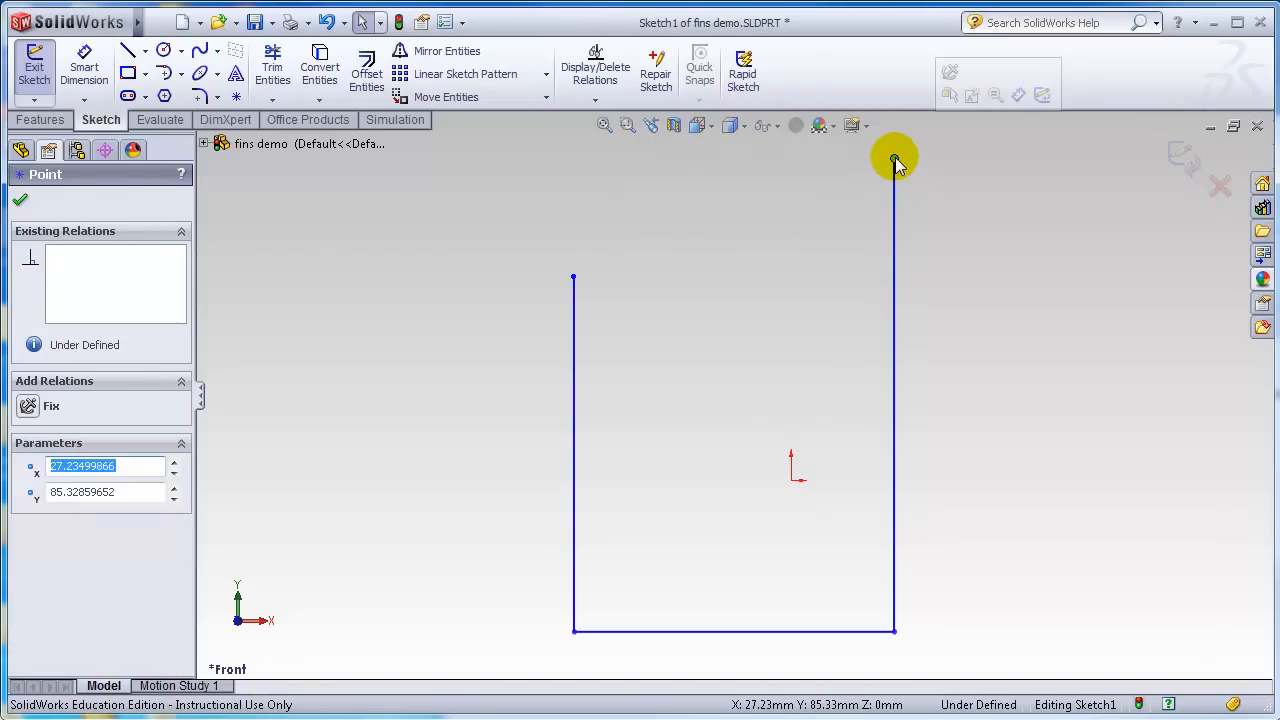
left_click(573, 279, "ctrl")
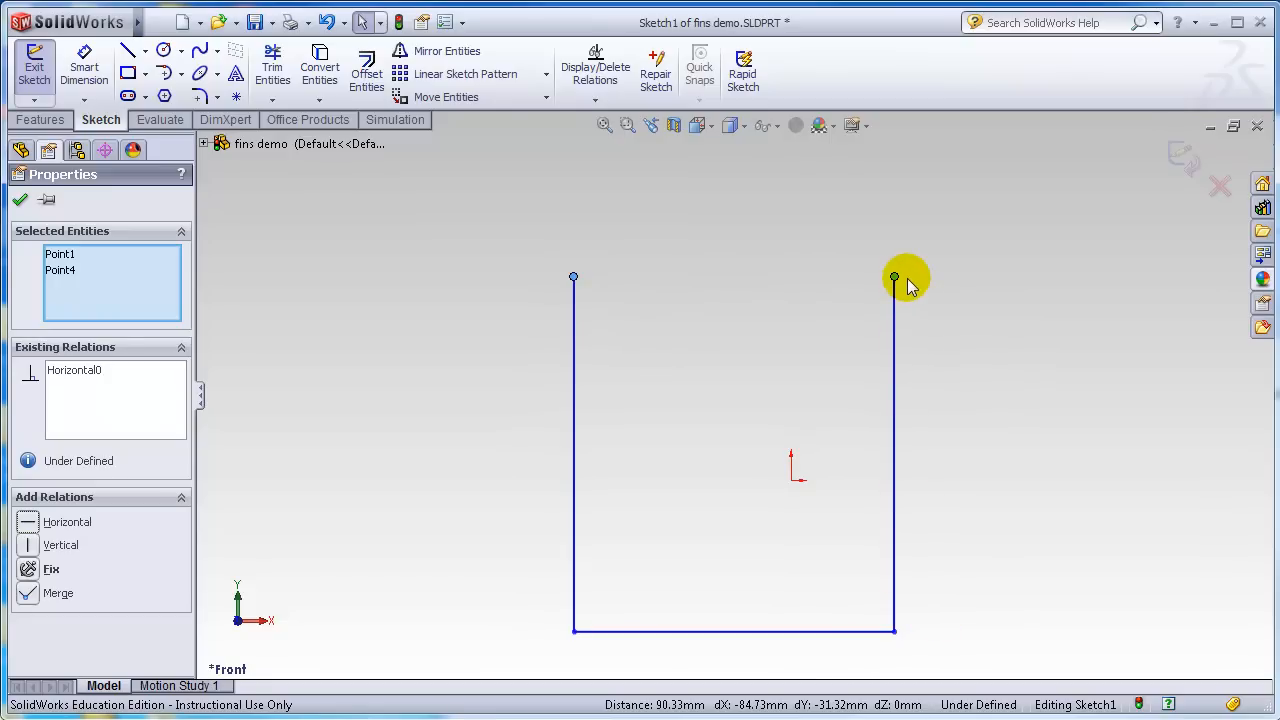
left_click(22, 201)
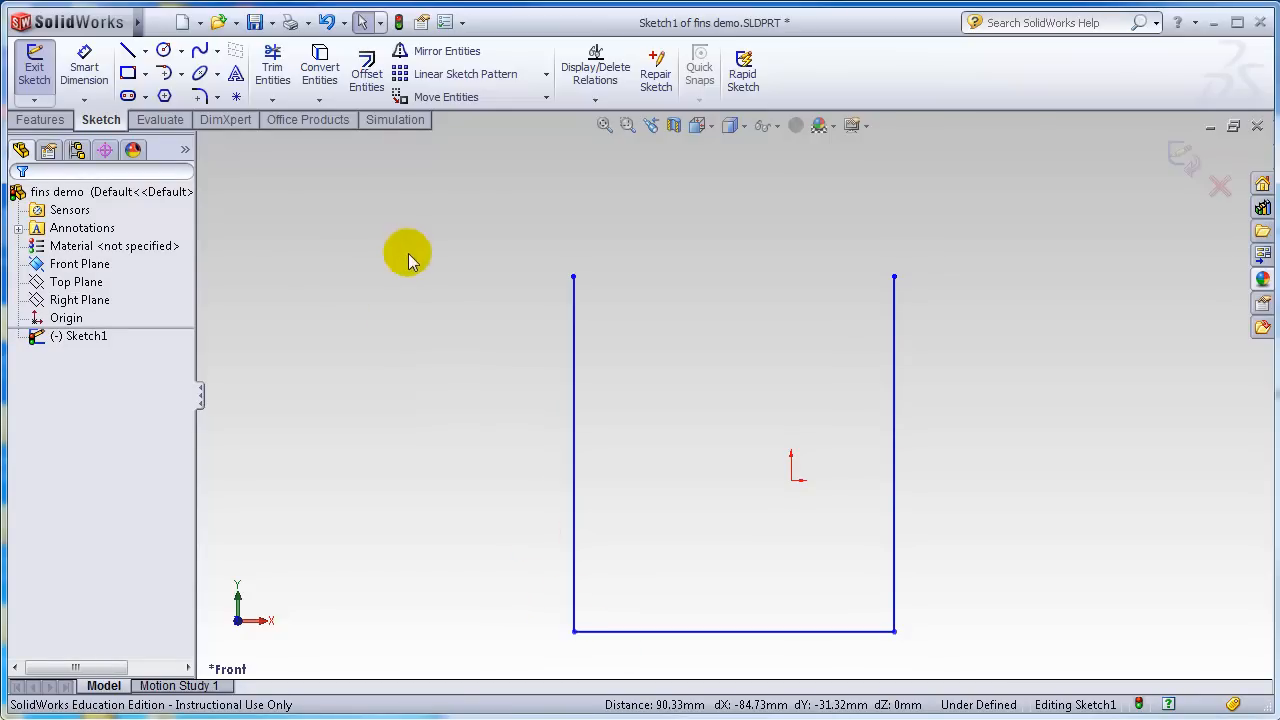
Round both lower corners of the U profile with 7 mm sketch fillets.
left_click(201, 96)
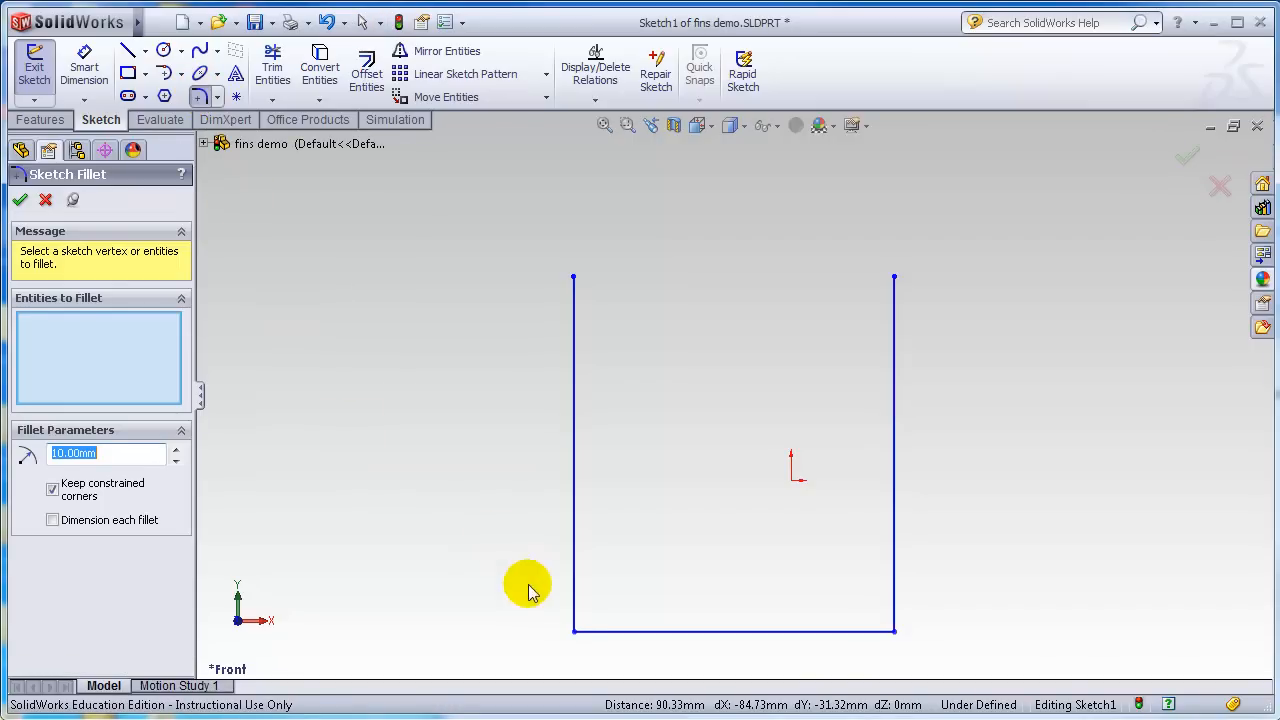
left_click(577, 600)
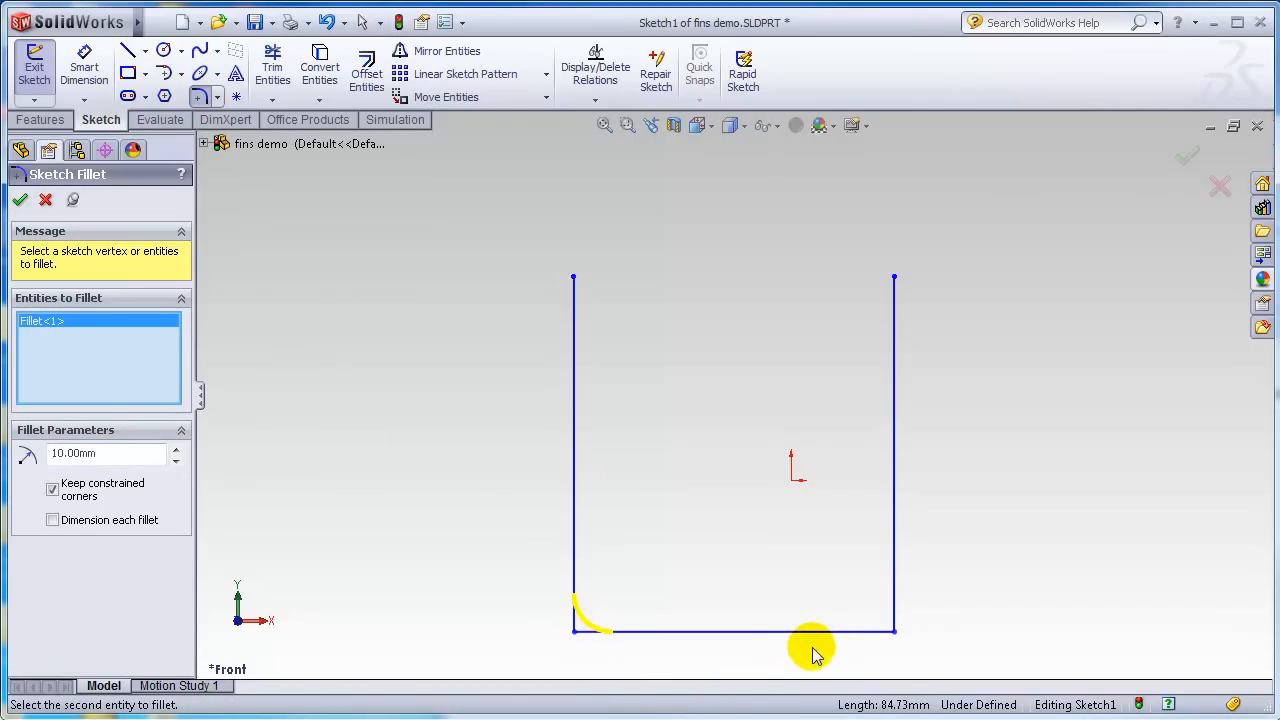
left_click(884, 636)
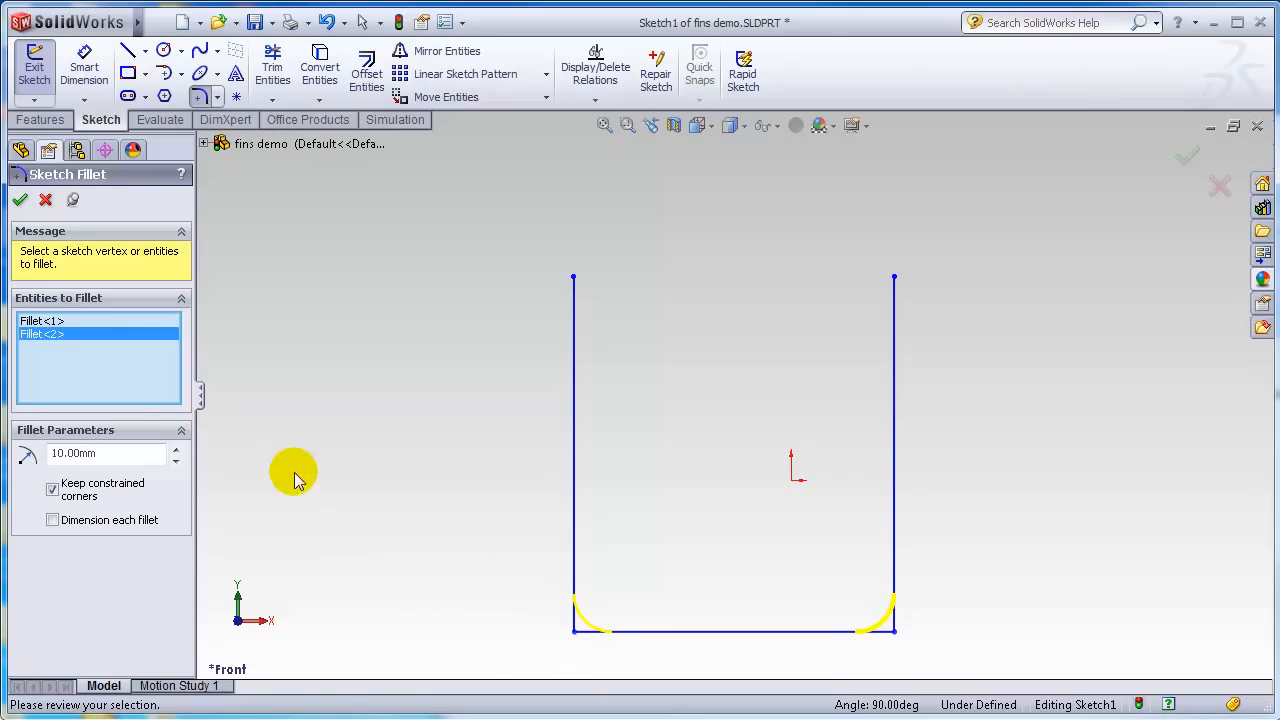
left_click_drag(108, 453, 5, 445)
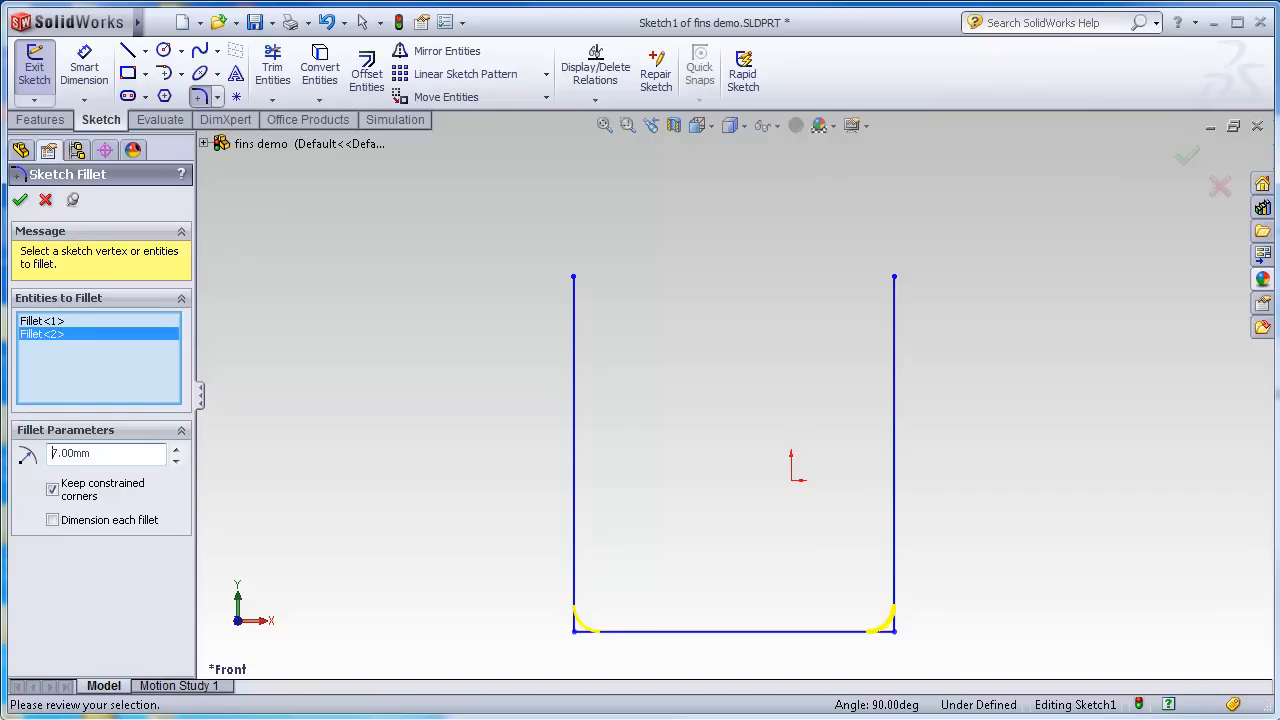
left_click(20, 201)
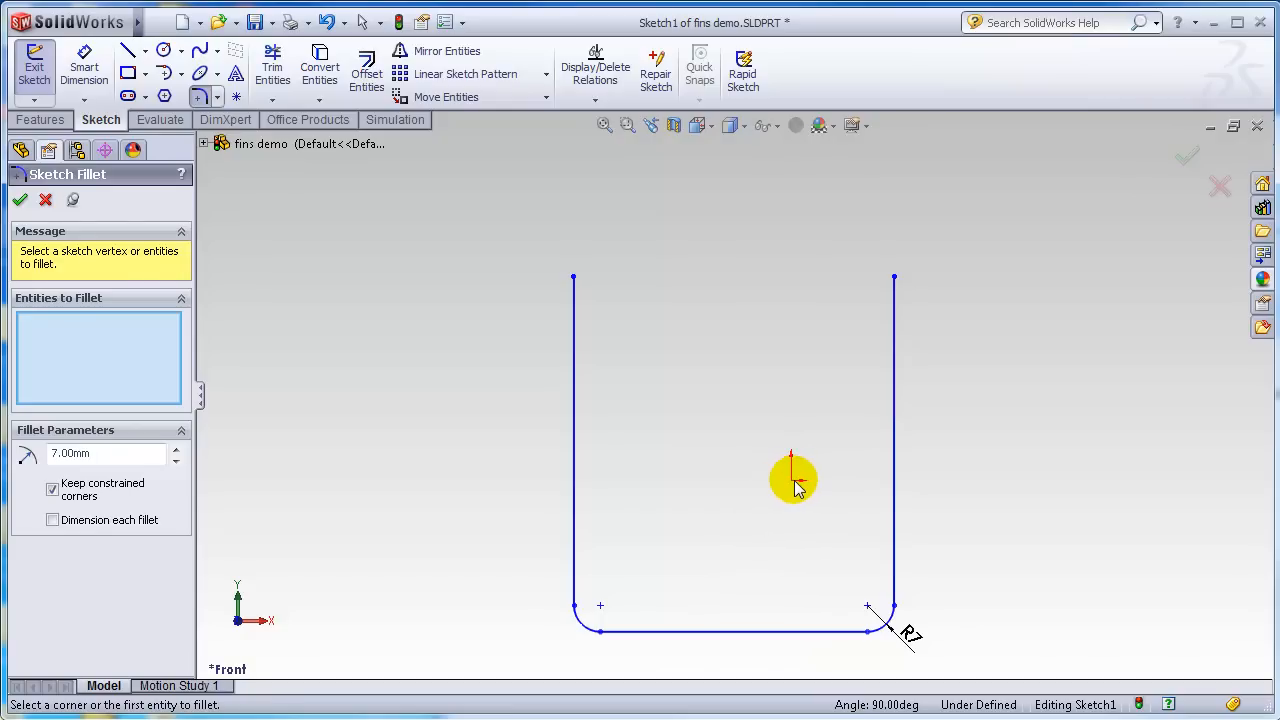
Make the midpoint of the U's base line coincident with the origin.
left_click(22, 200)
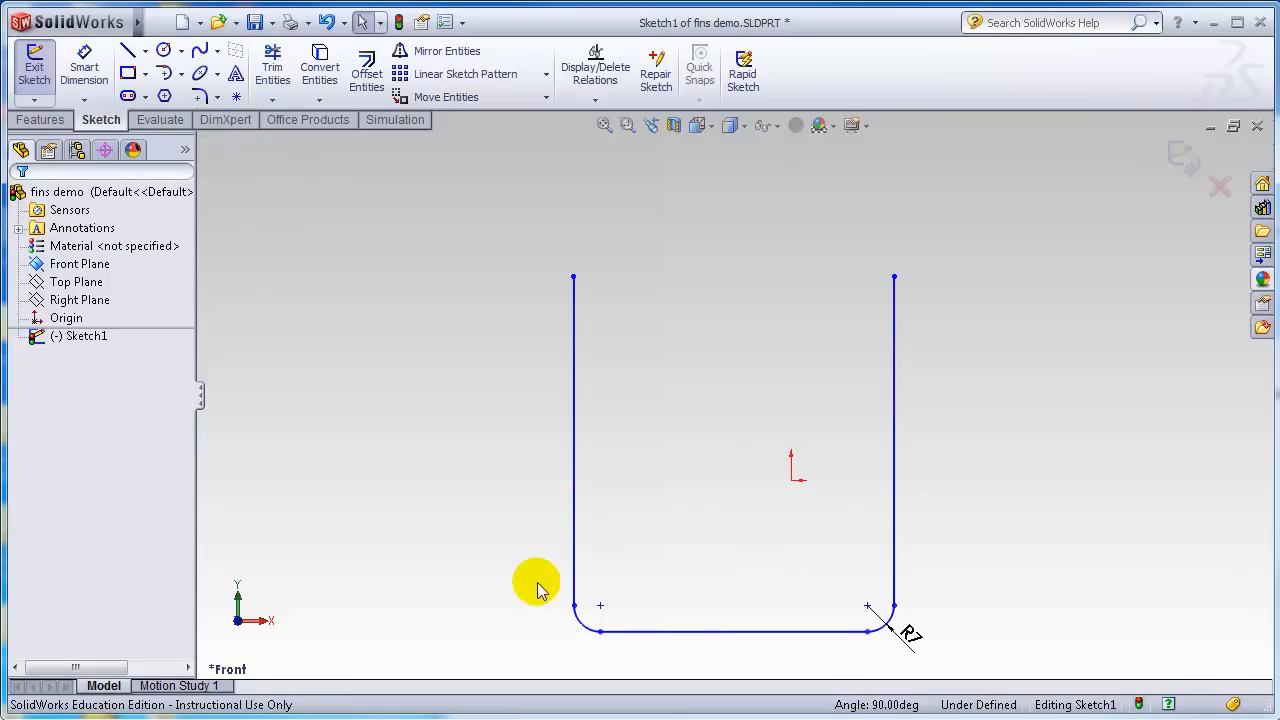
right_click(733, 637)
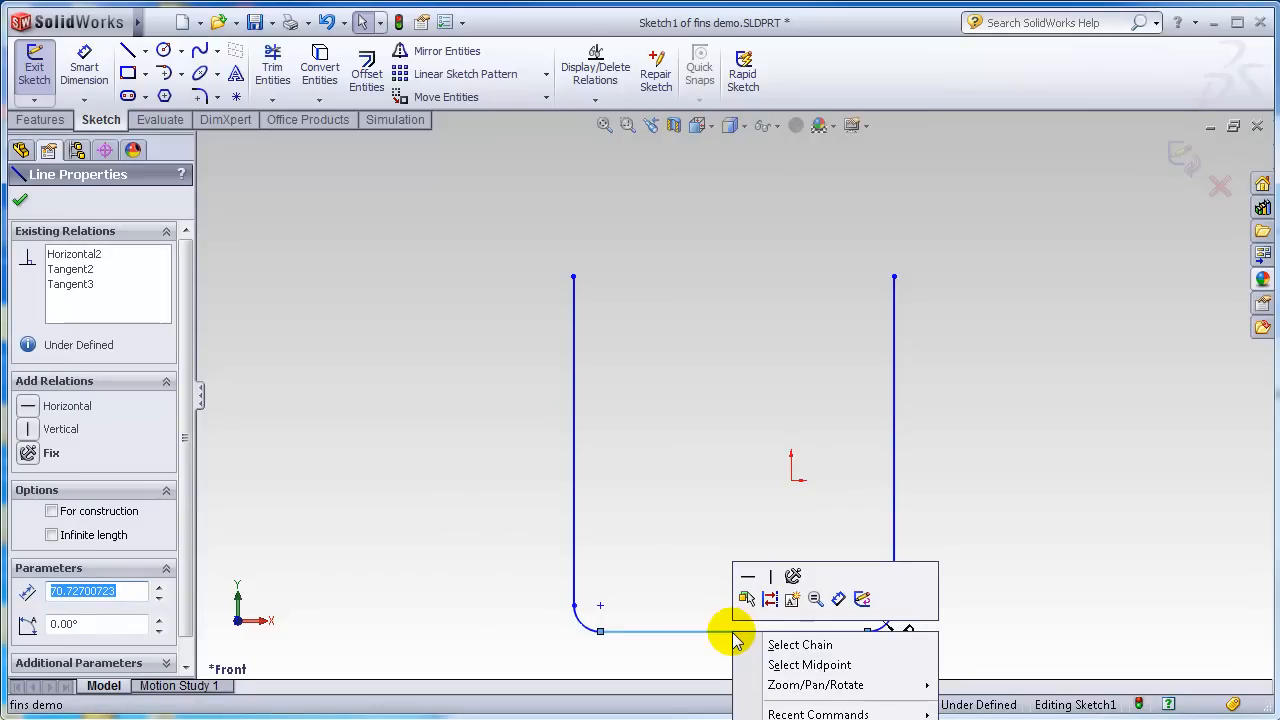
left_click(787, 668)
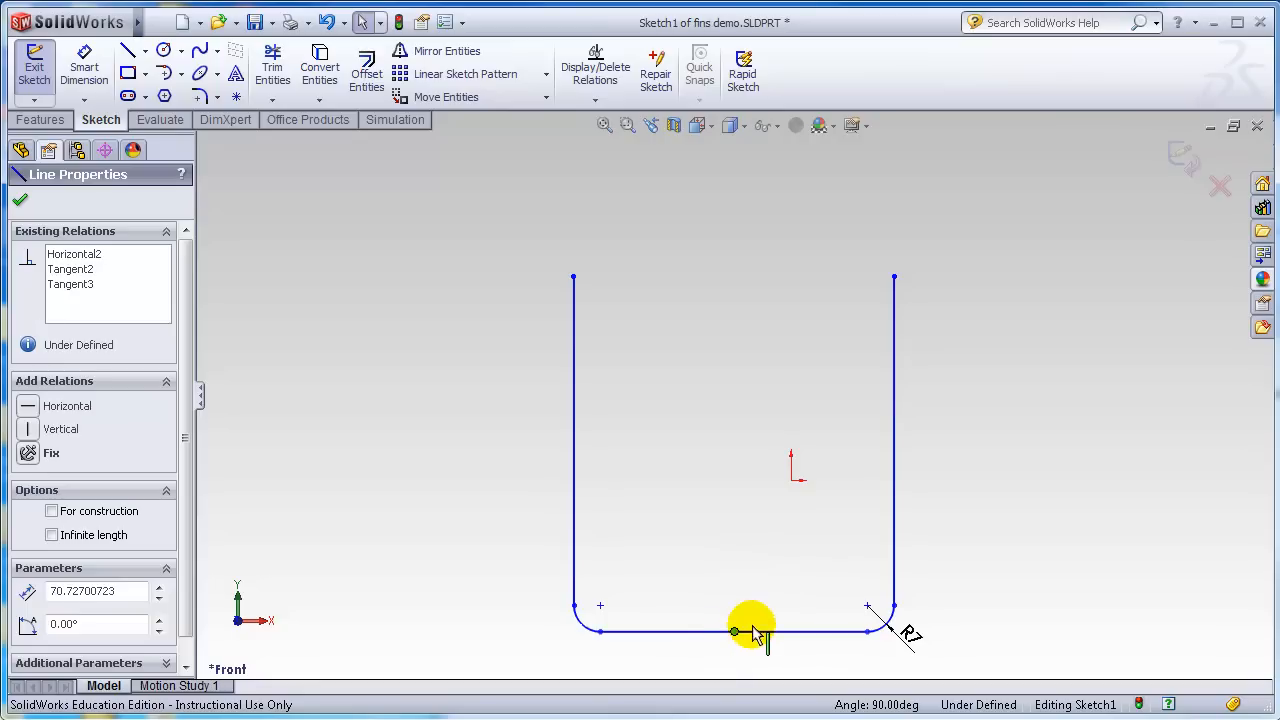
left_click(791, 482, "ctrl")
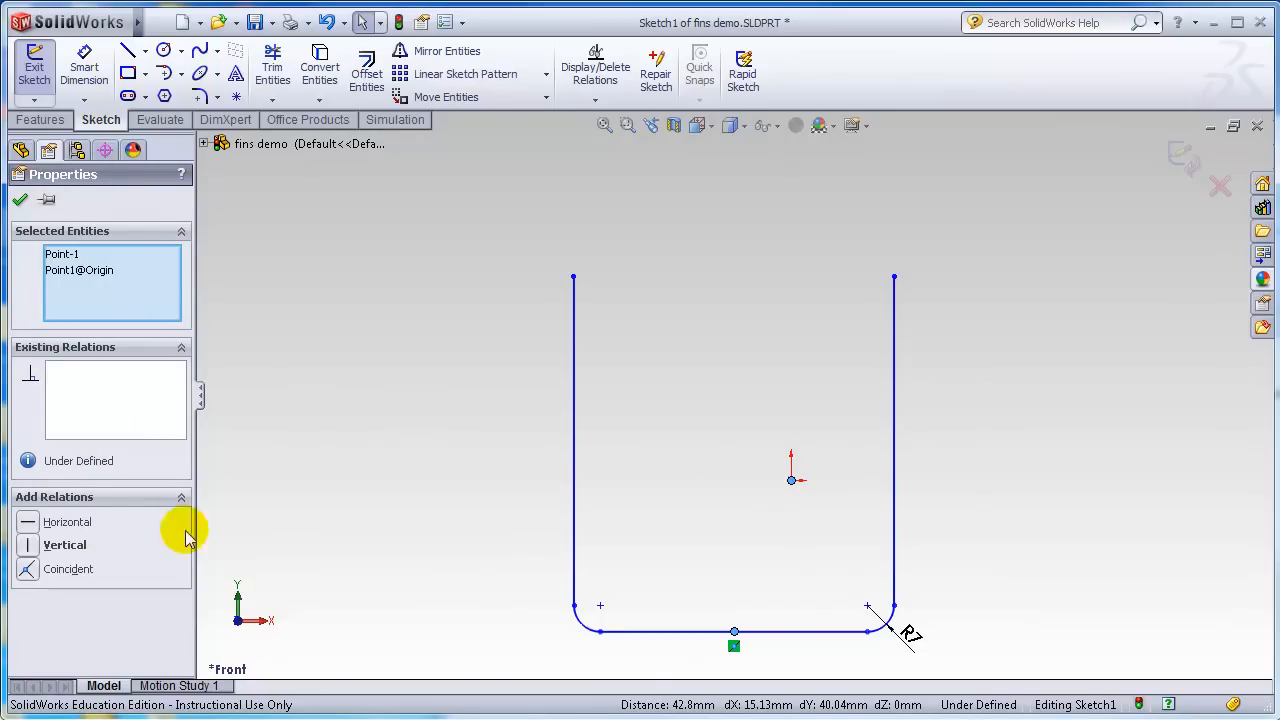
left_click(28, 569)
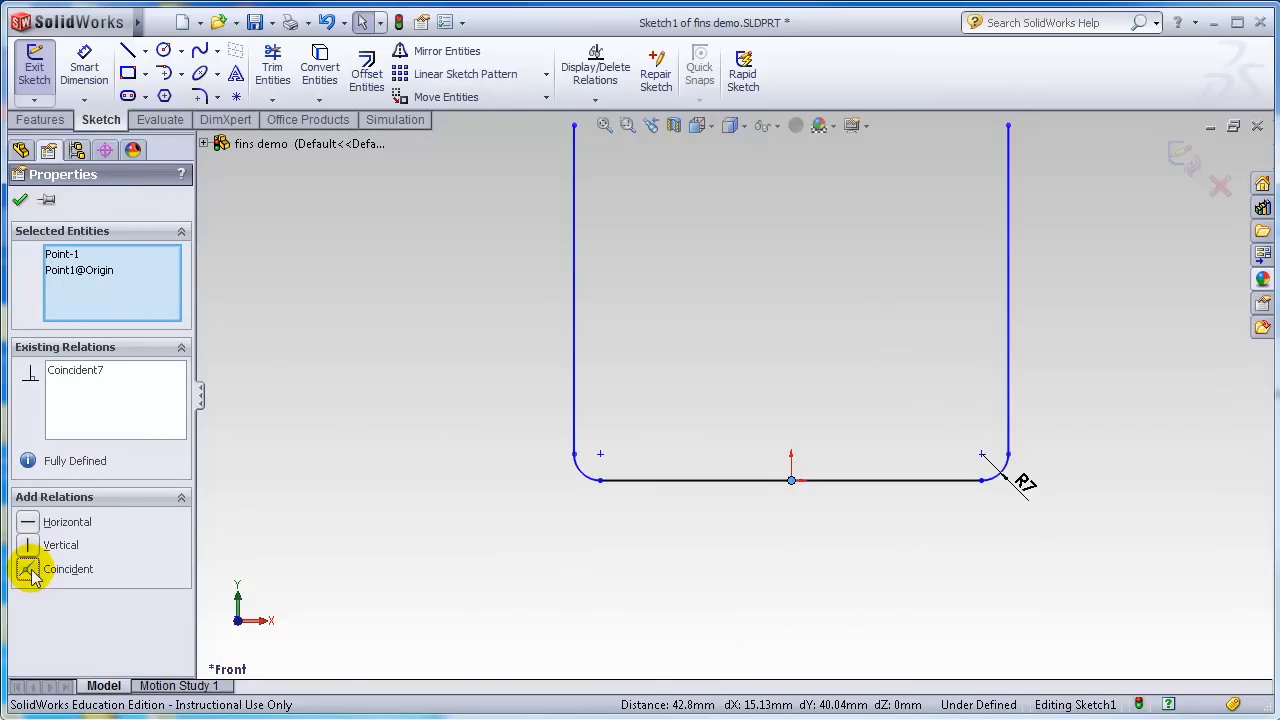
left_click(603, 126)
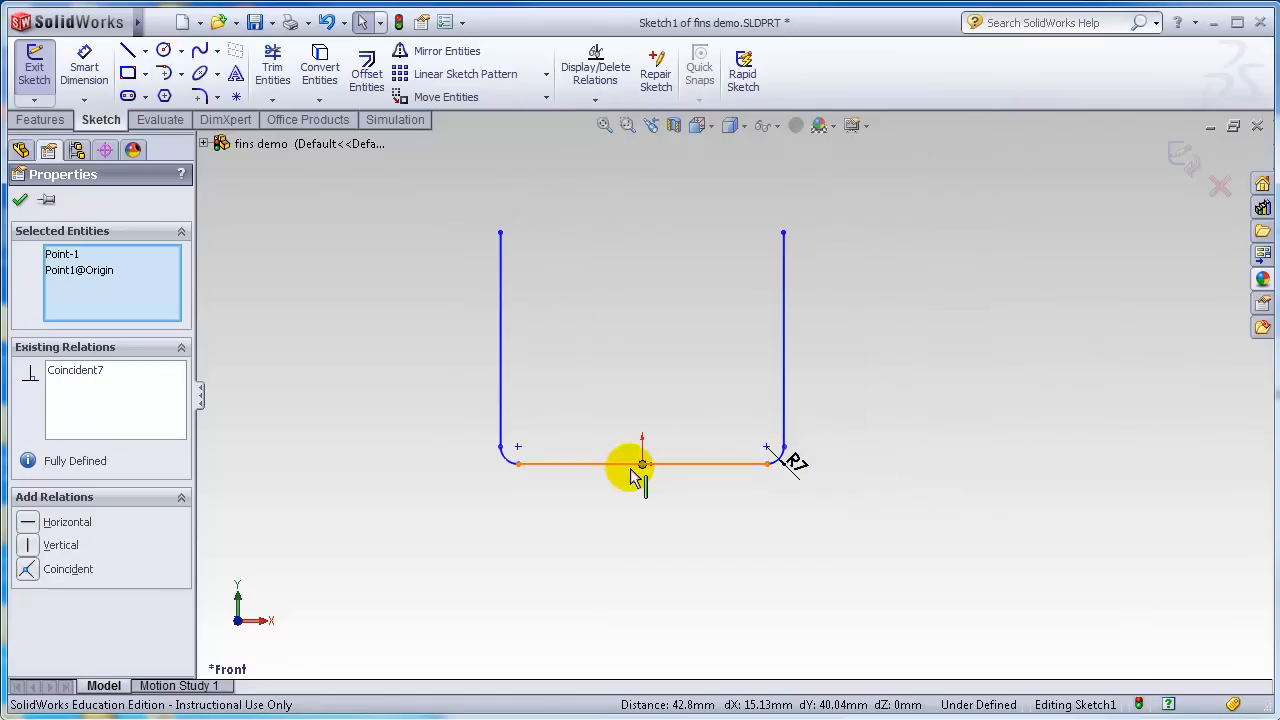
left_click(19, 203)
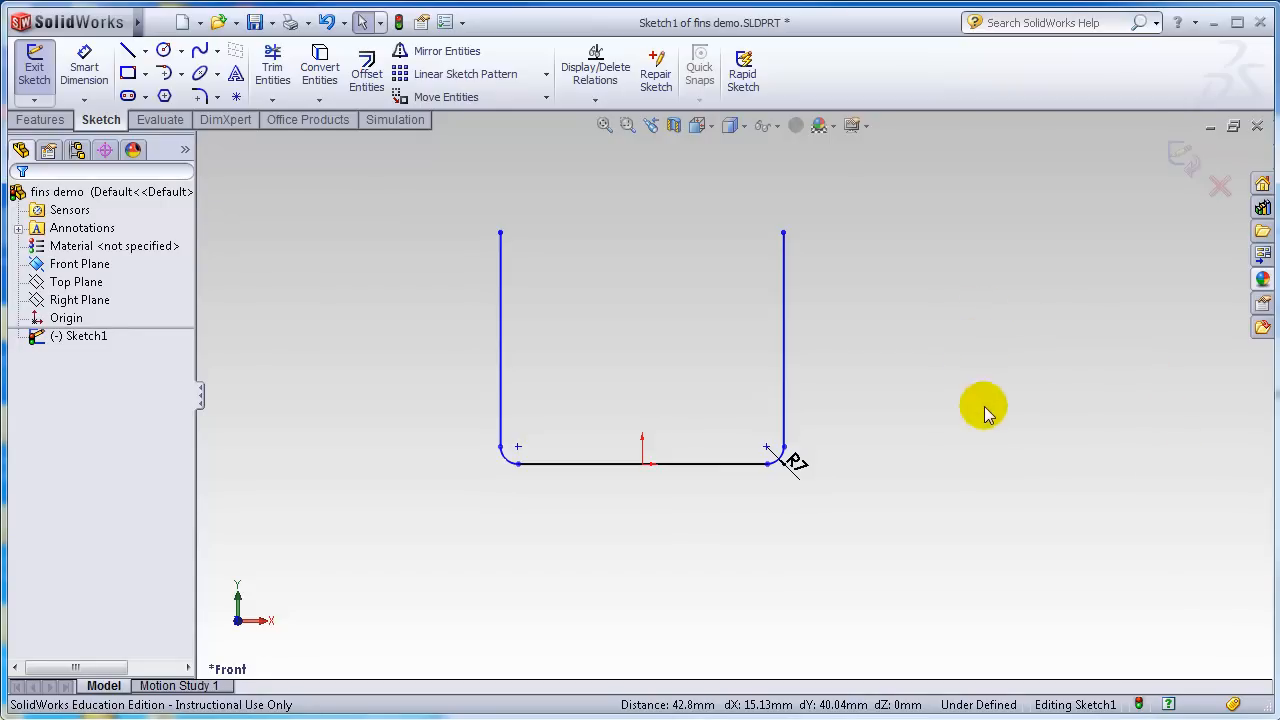
Dimension the U's overall height from its base line to the upper endpoint of the right side line as 150 mm.
left_click(90, 80)
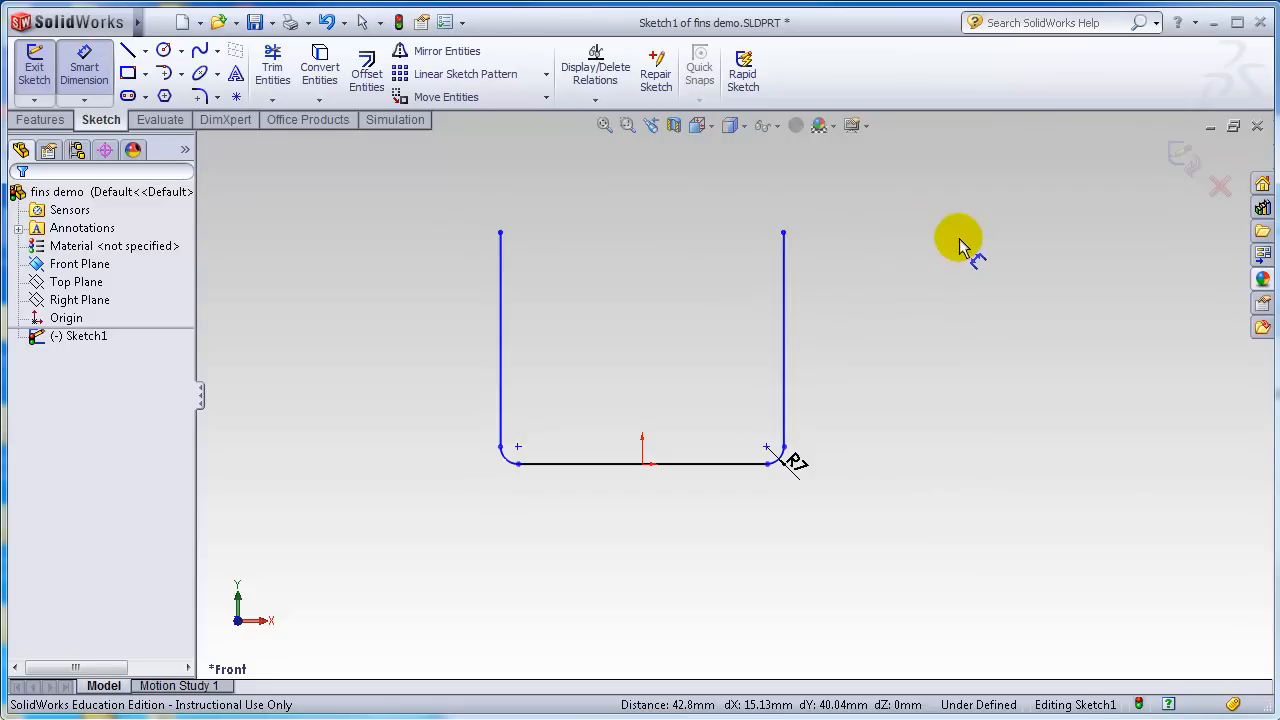
left_click(784, 234)
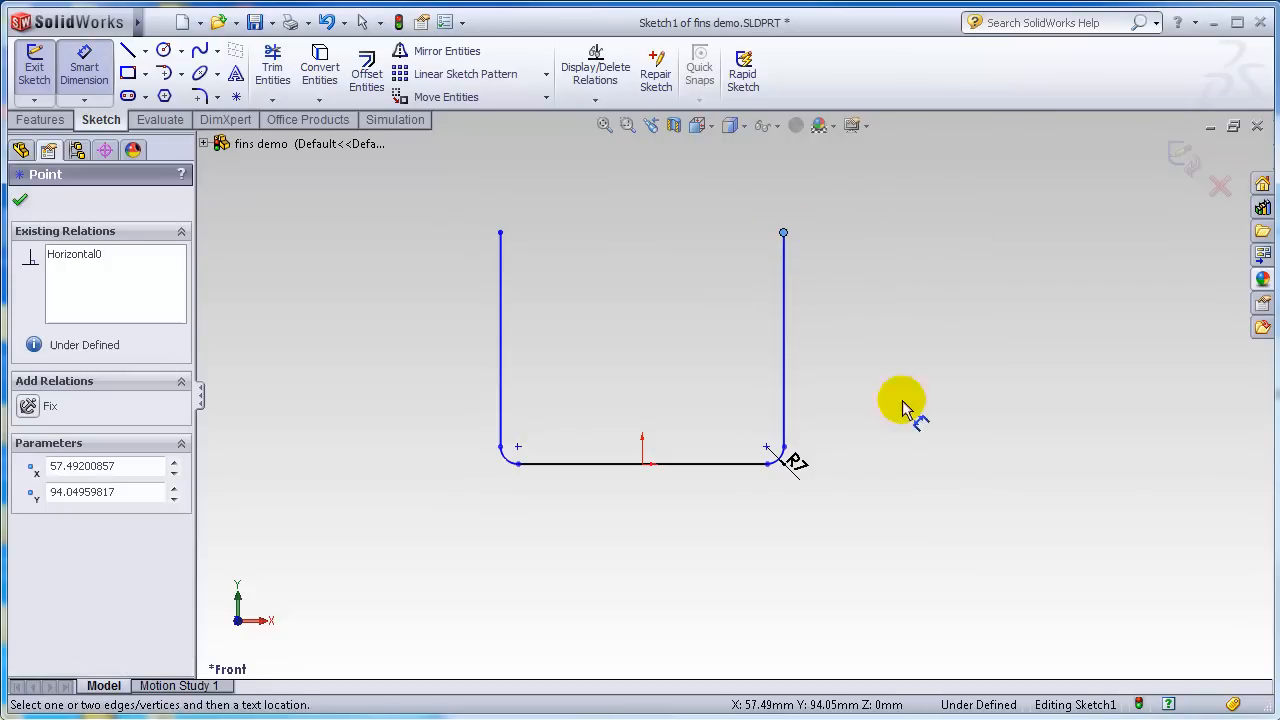
left_click(701, 465)
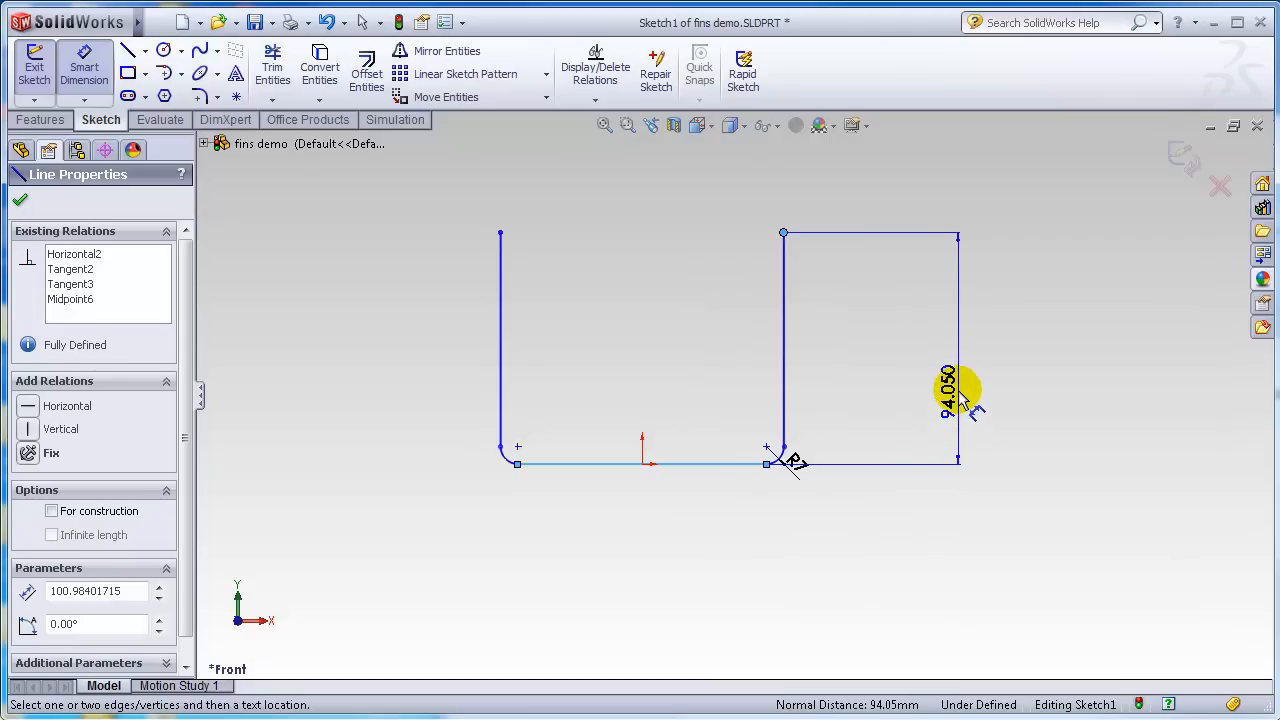
left_click(966, 362)
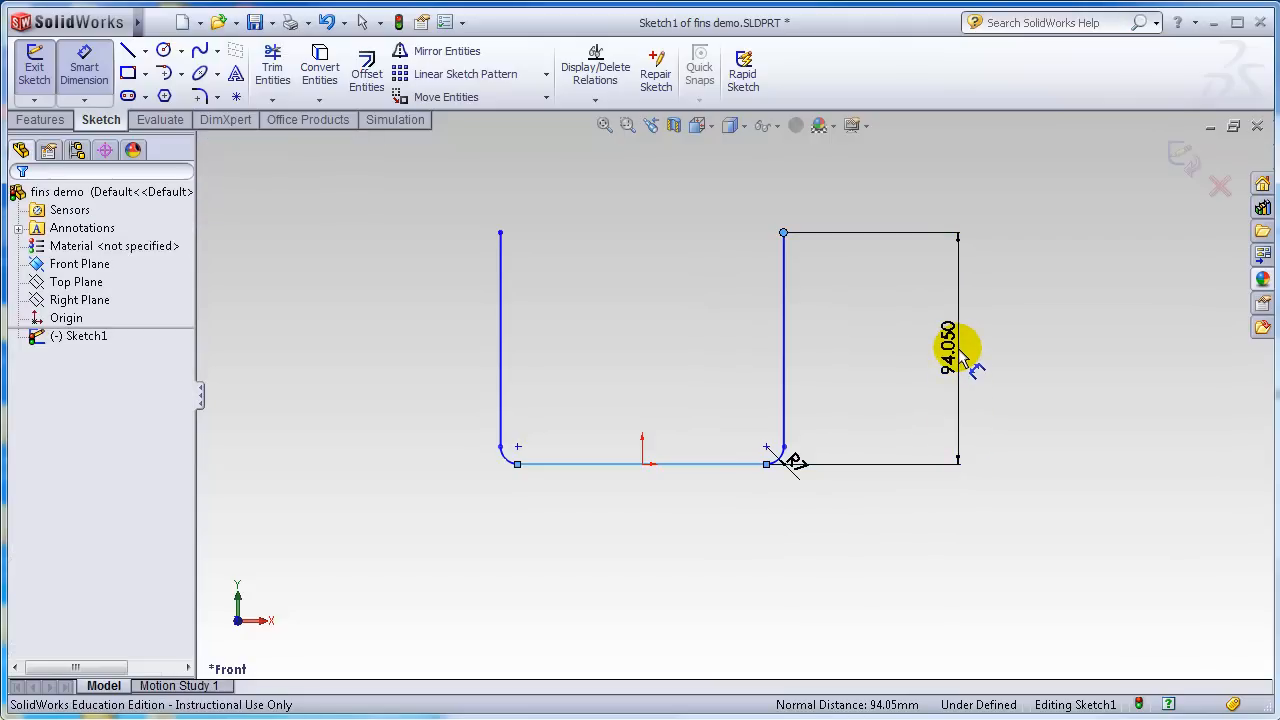
type("150")
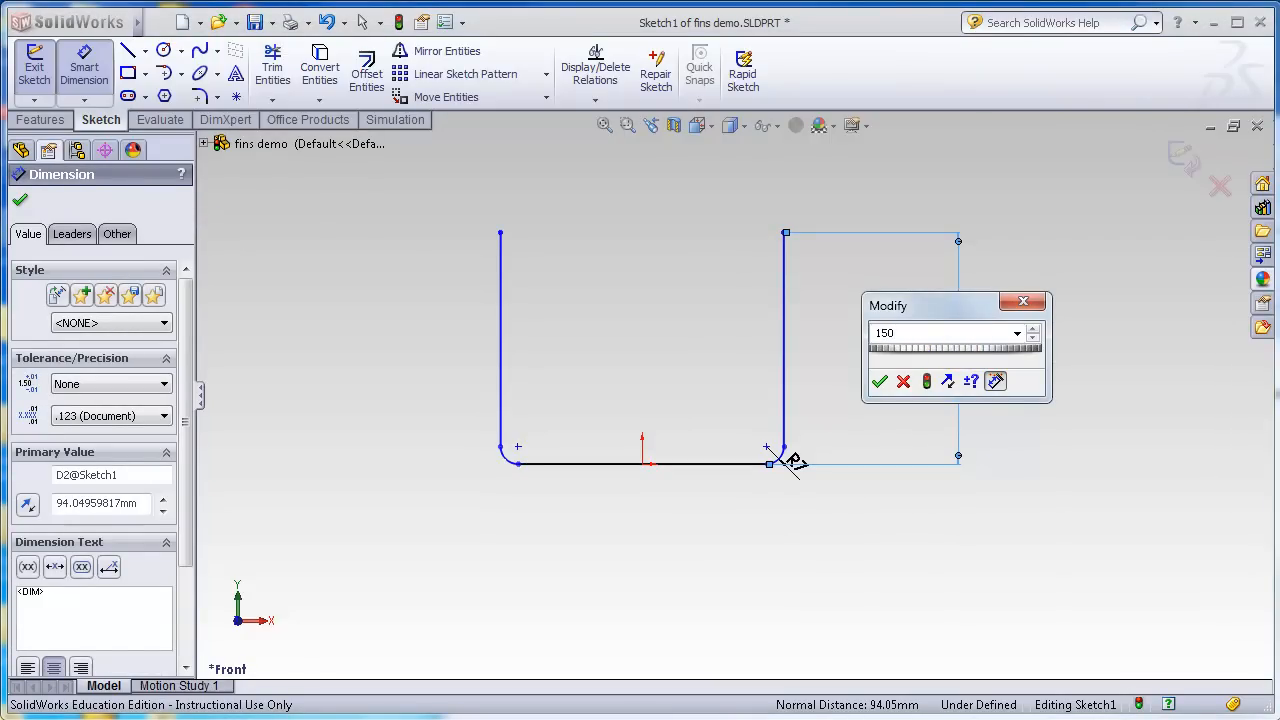
key("Return")
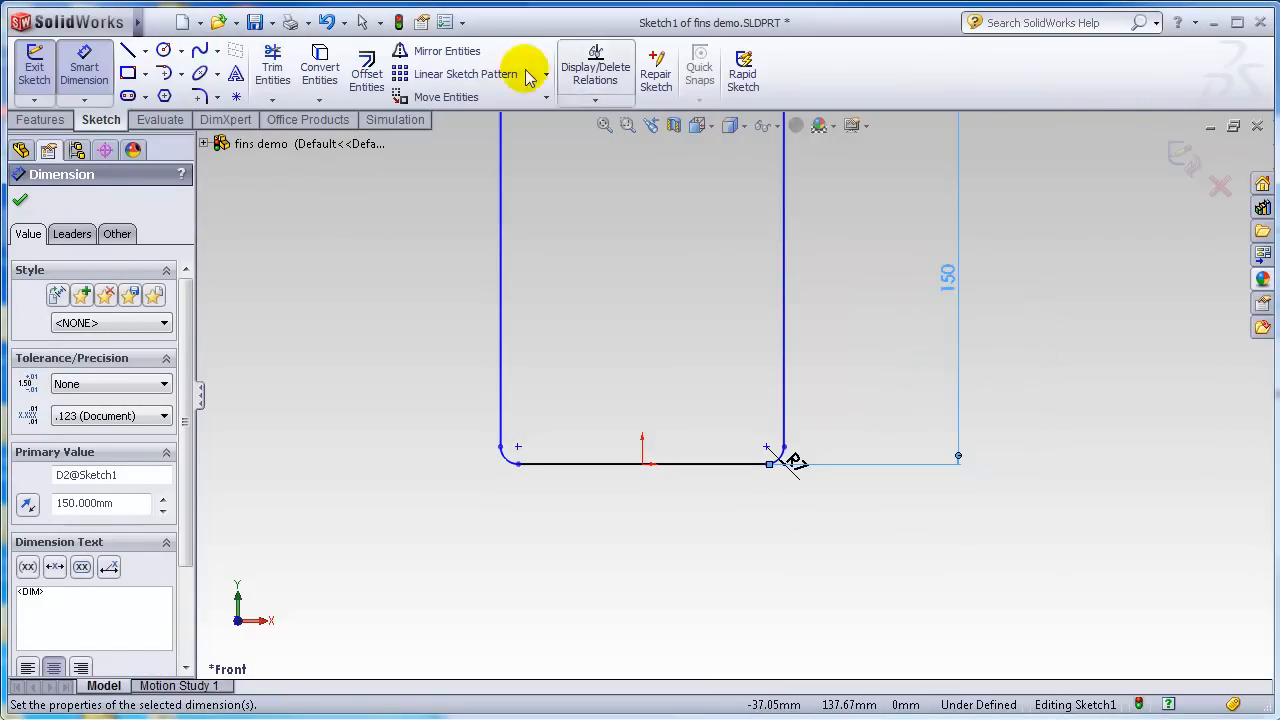
Dimension the distance between the two vertical side lines of the U as 75 mm.
left_click(604, 125)
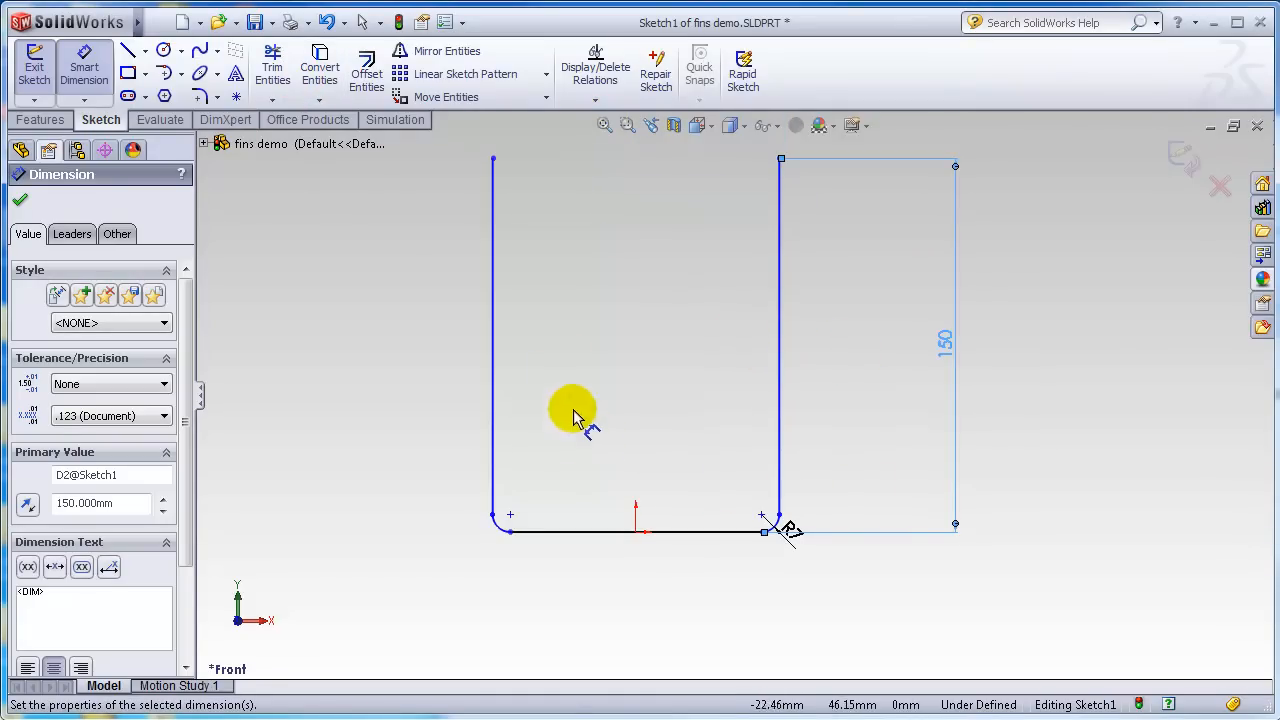
left_click(492, 330)
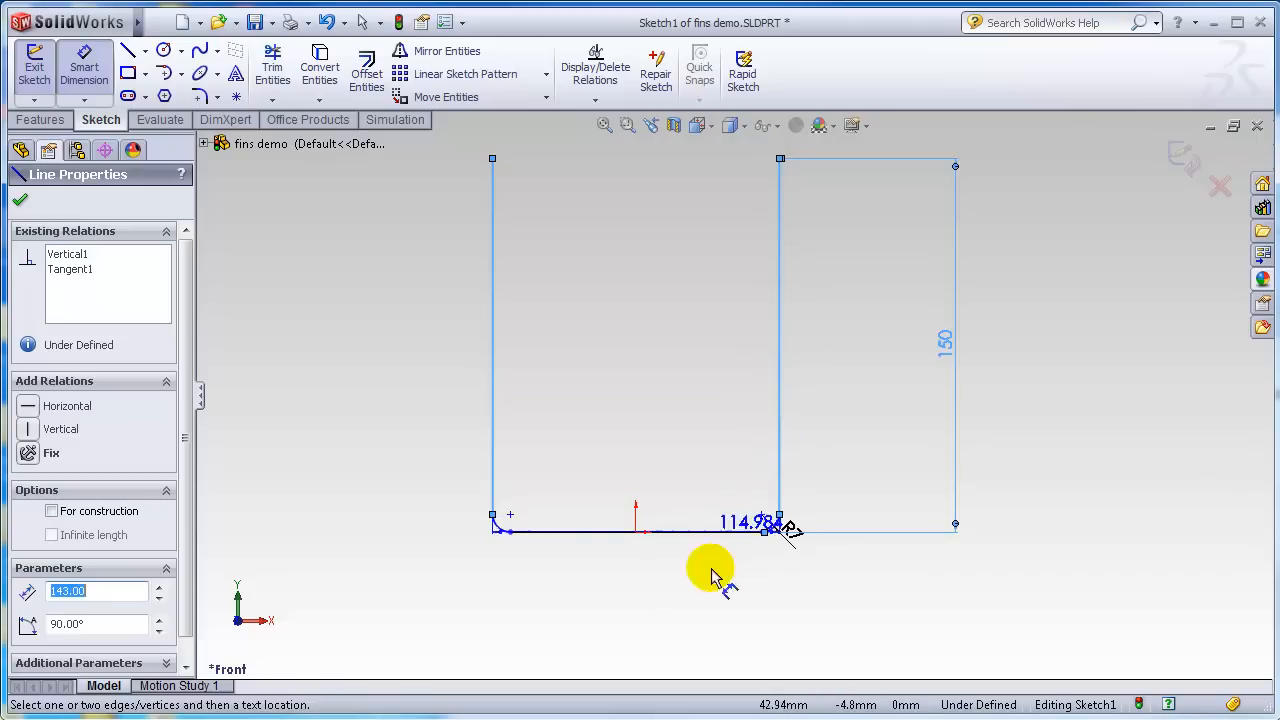
left_click(641, 590)
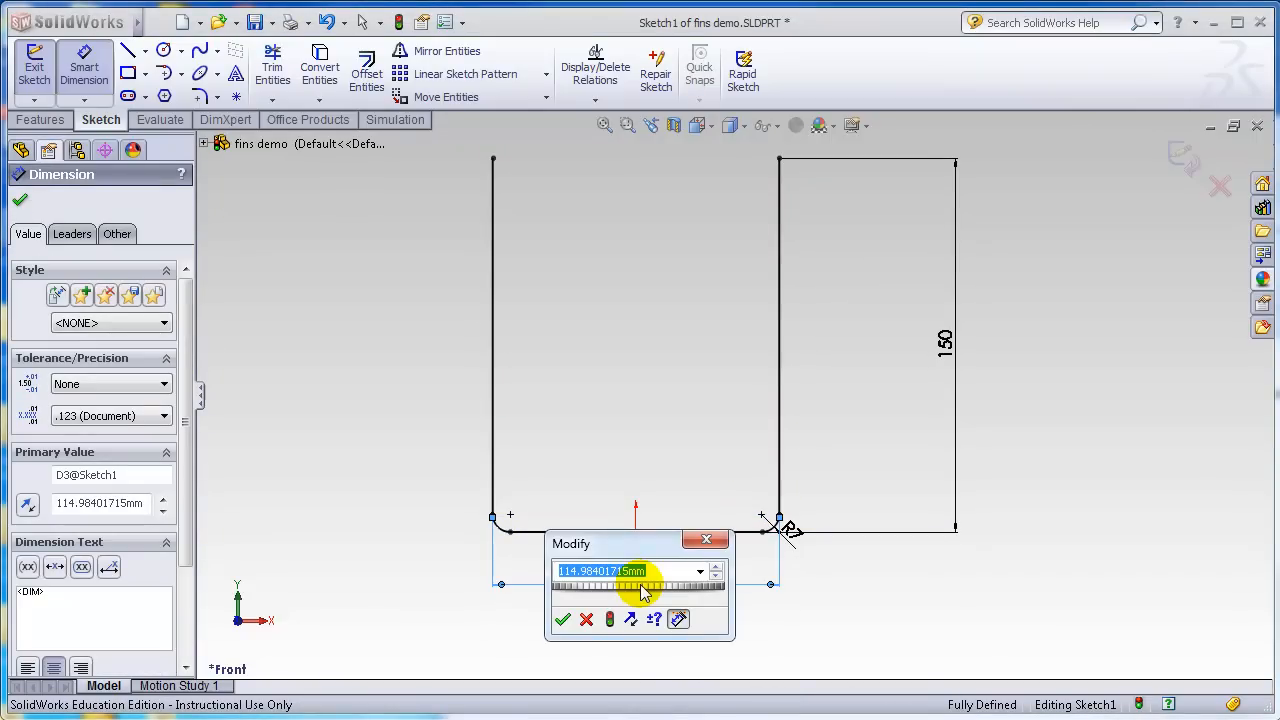
type("75")
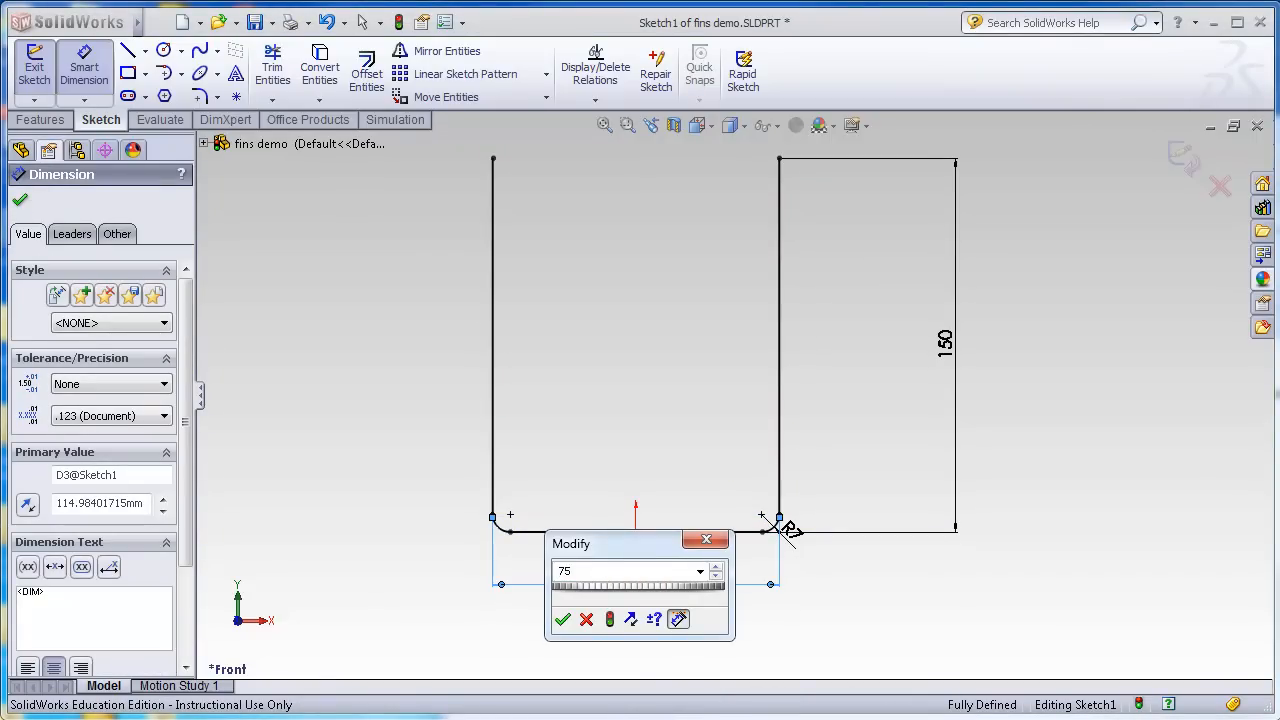
key("Return")
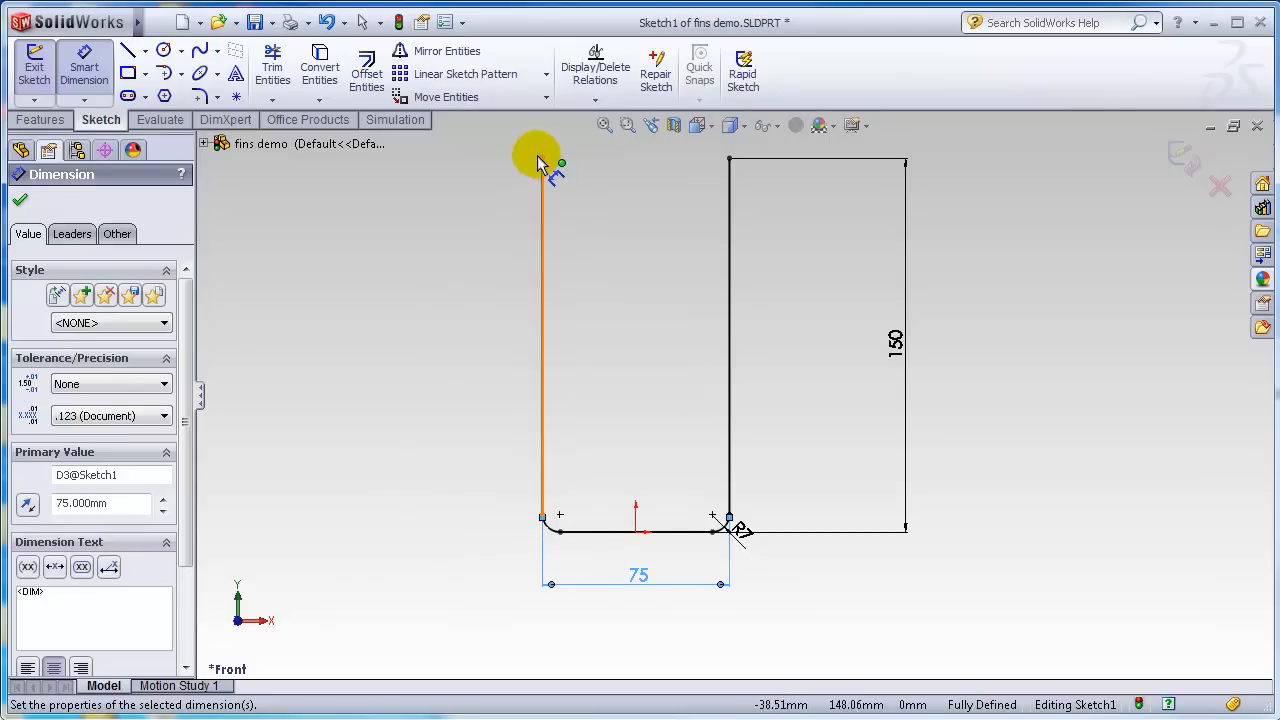
Sketch a connected inner U with sides about 134 mm long, joined to both outer upper endpoints by short horizontal lines, the left one 7 mm.
left_click(128, 50)
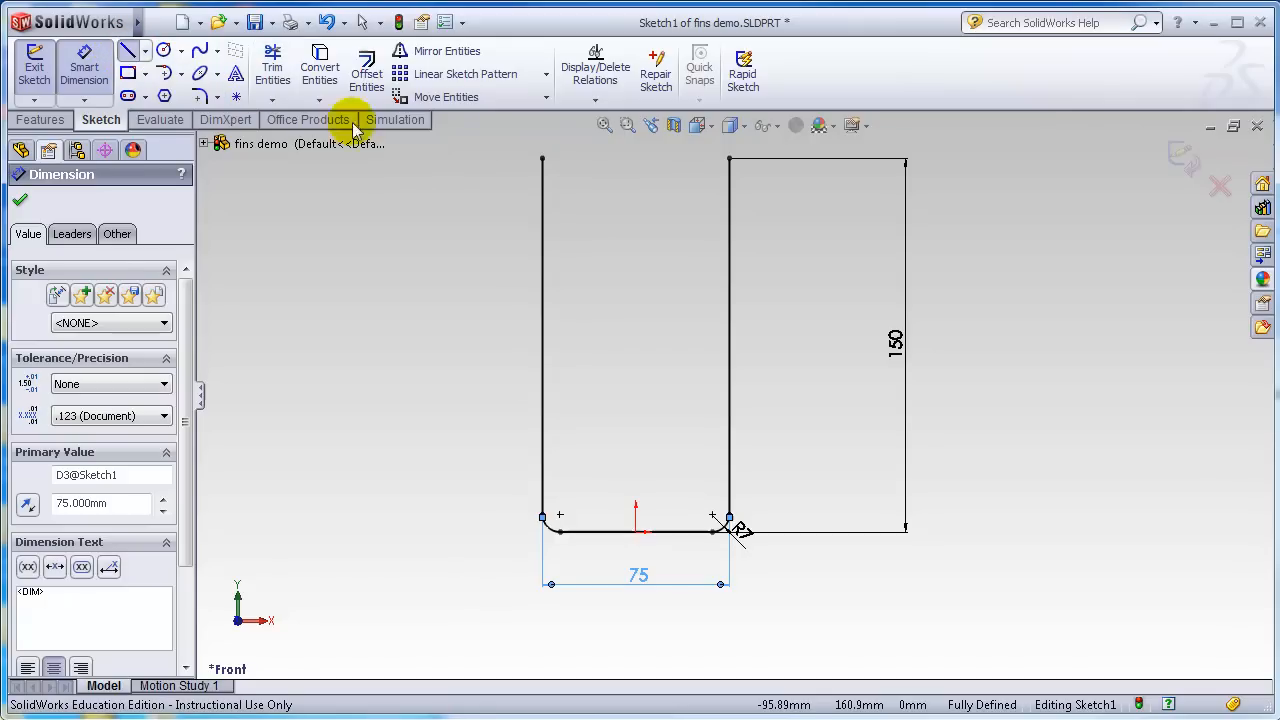
left_click(542, 160)
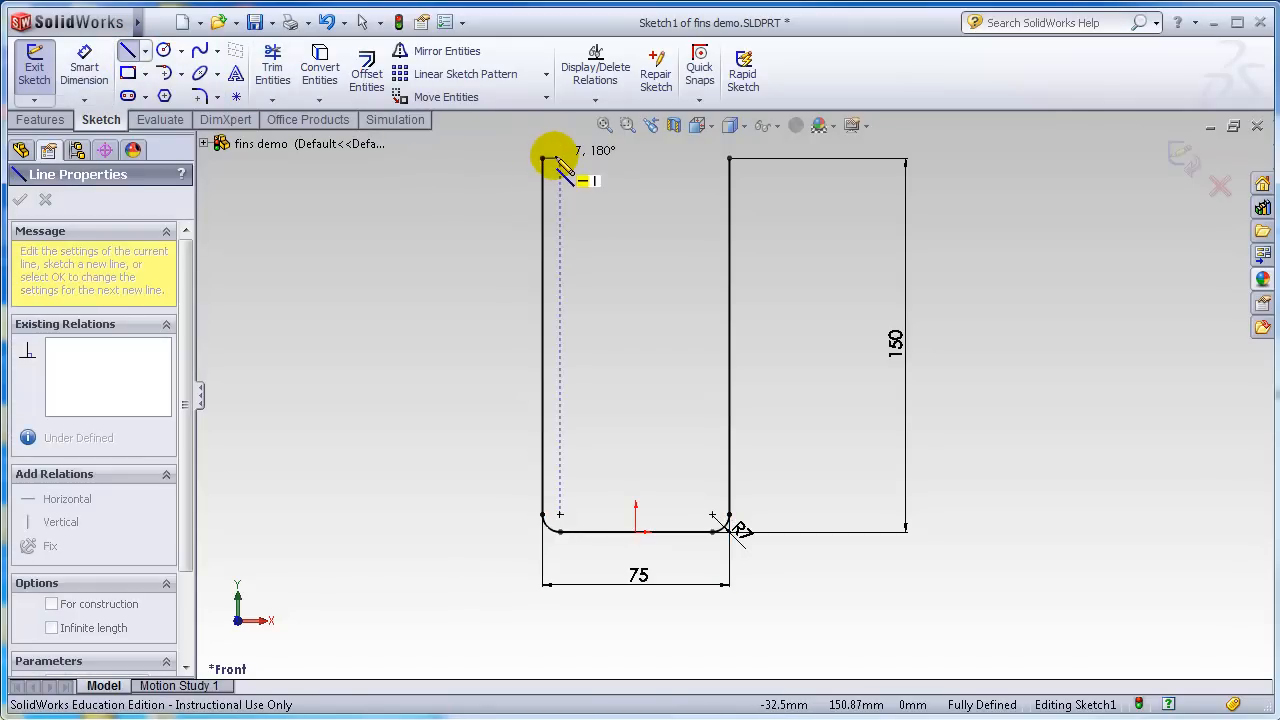
left_click(559, 491)
left_click(700, 491)
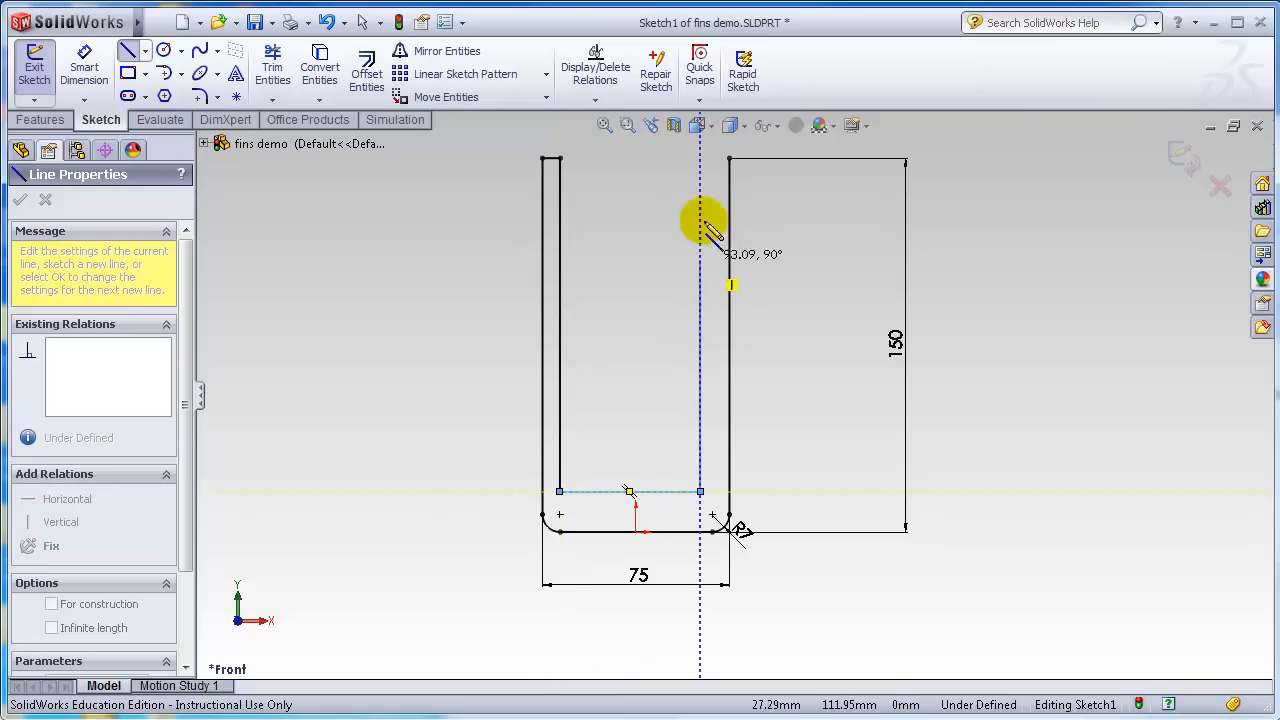
double_click(701, 158)
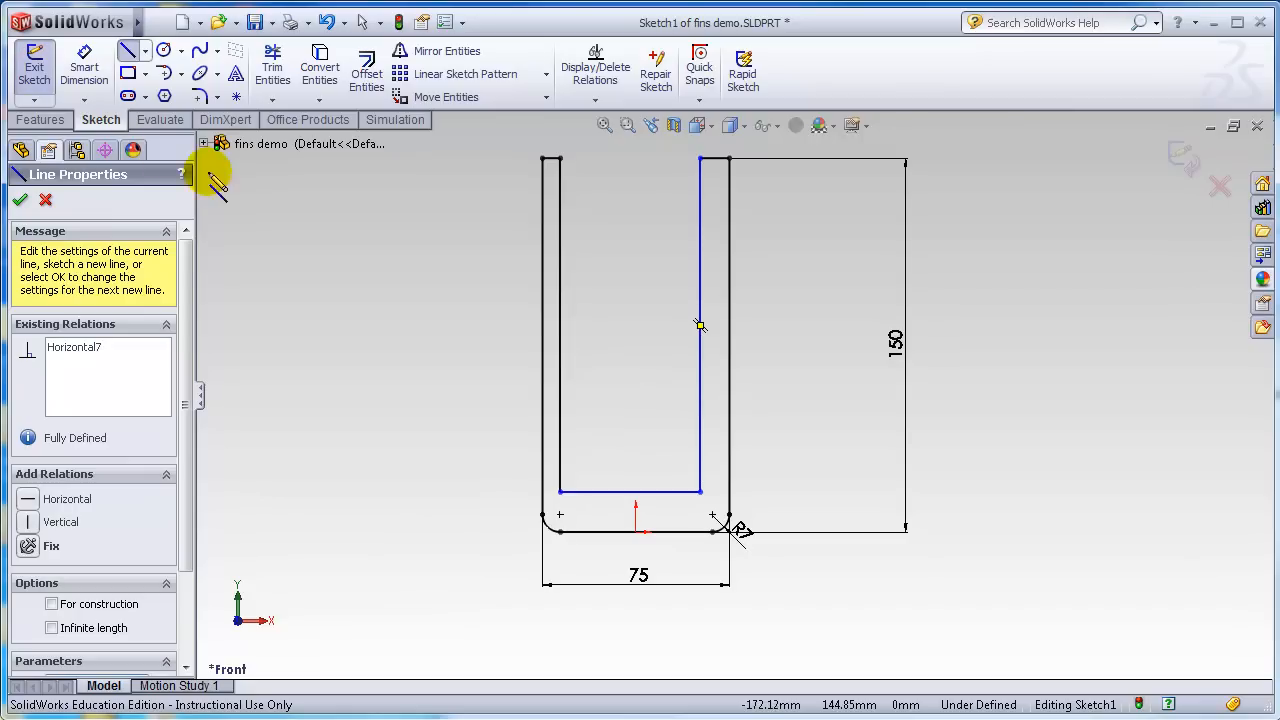
key("Escape")
key("Escape")
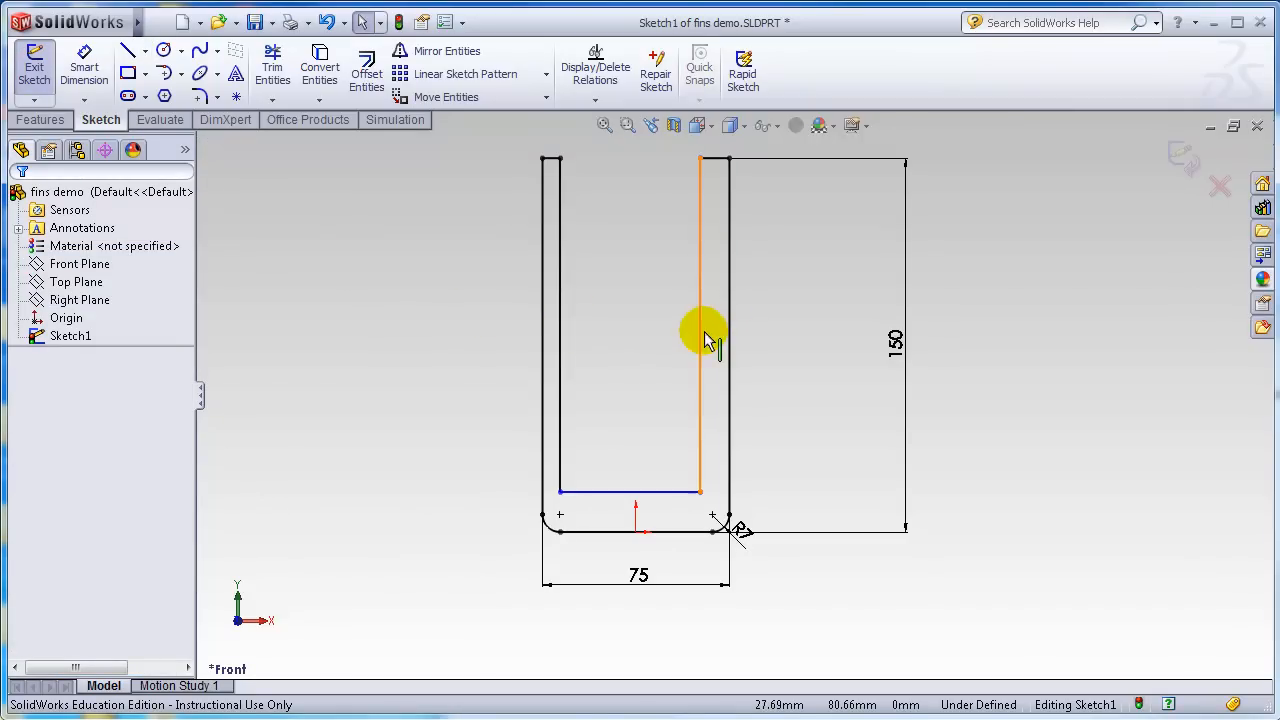
Shift the inner U's right side to about 4 mm from the outer side line and its base to about 7 mm above the outer base.
left_click(712, 345)
left_click_drag(715, 340, 721, 345)
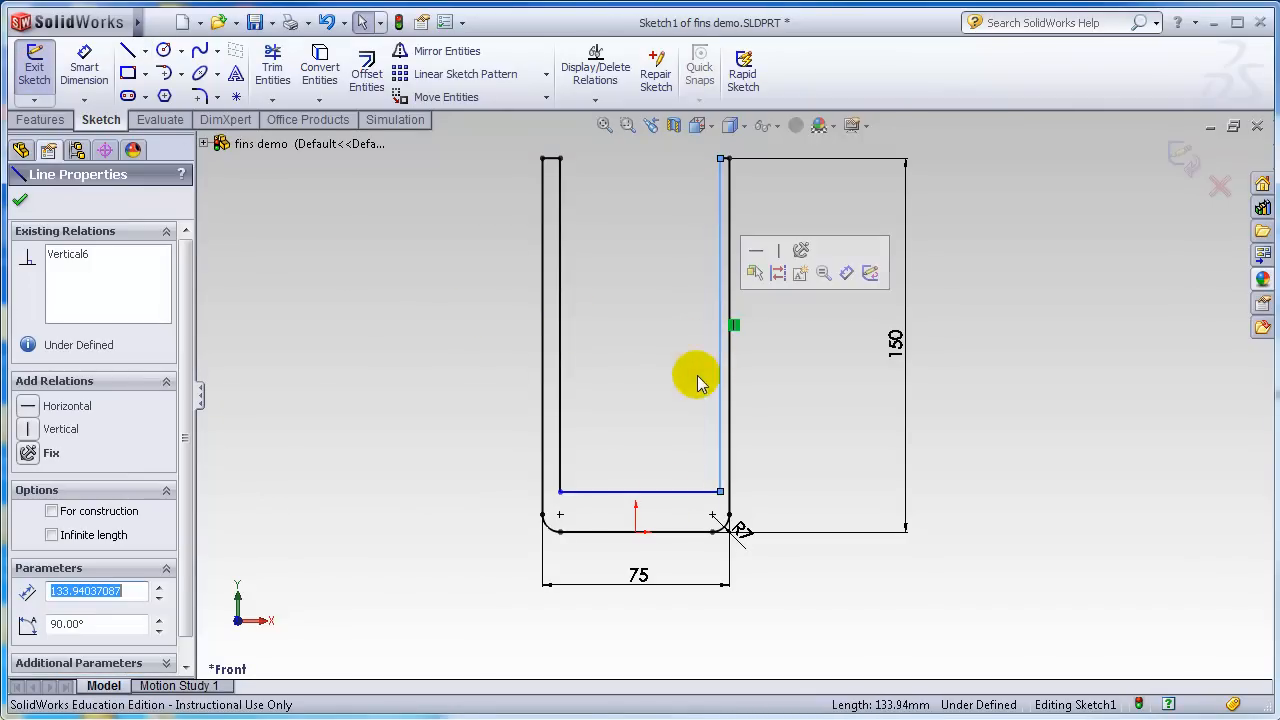
left_click(664, 494)
left_click_drag(662, 521, 654, 517)
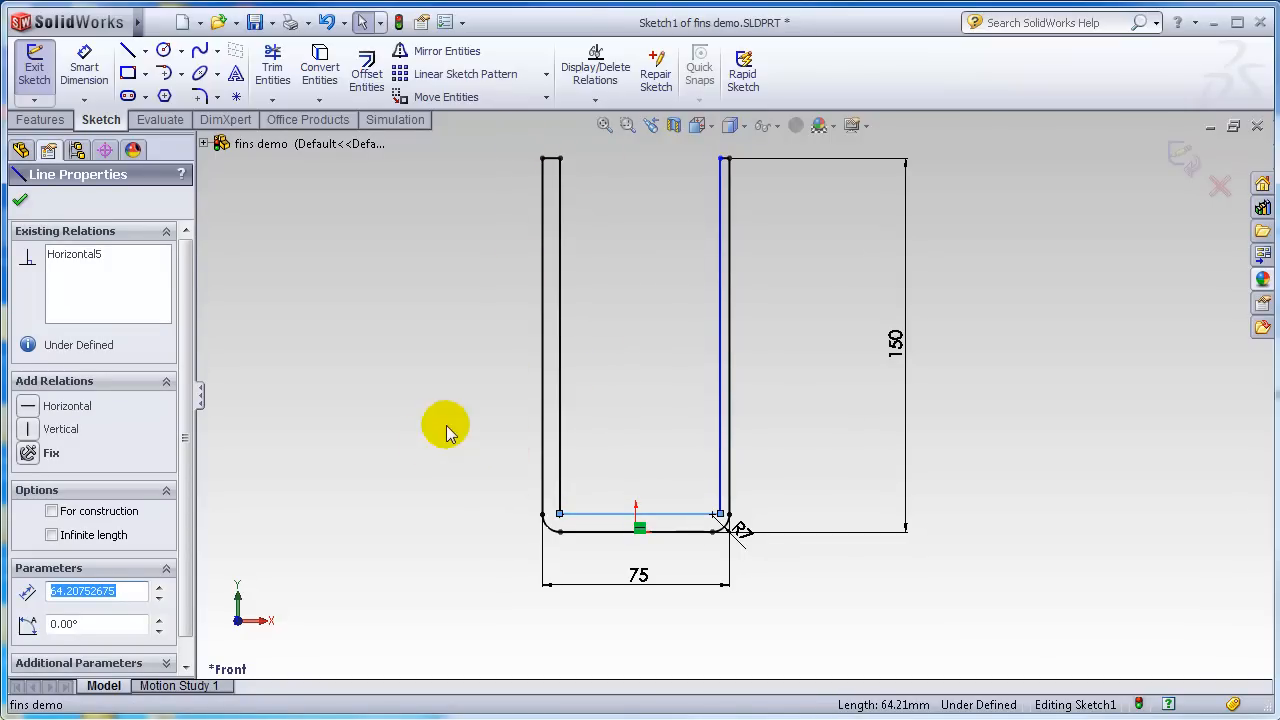
left_click(21, 203)
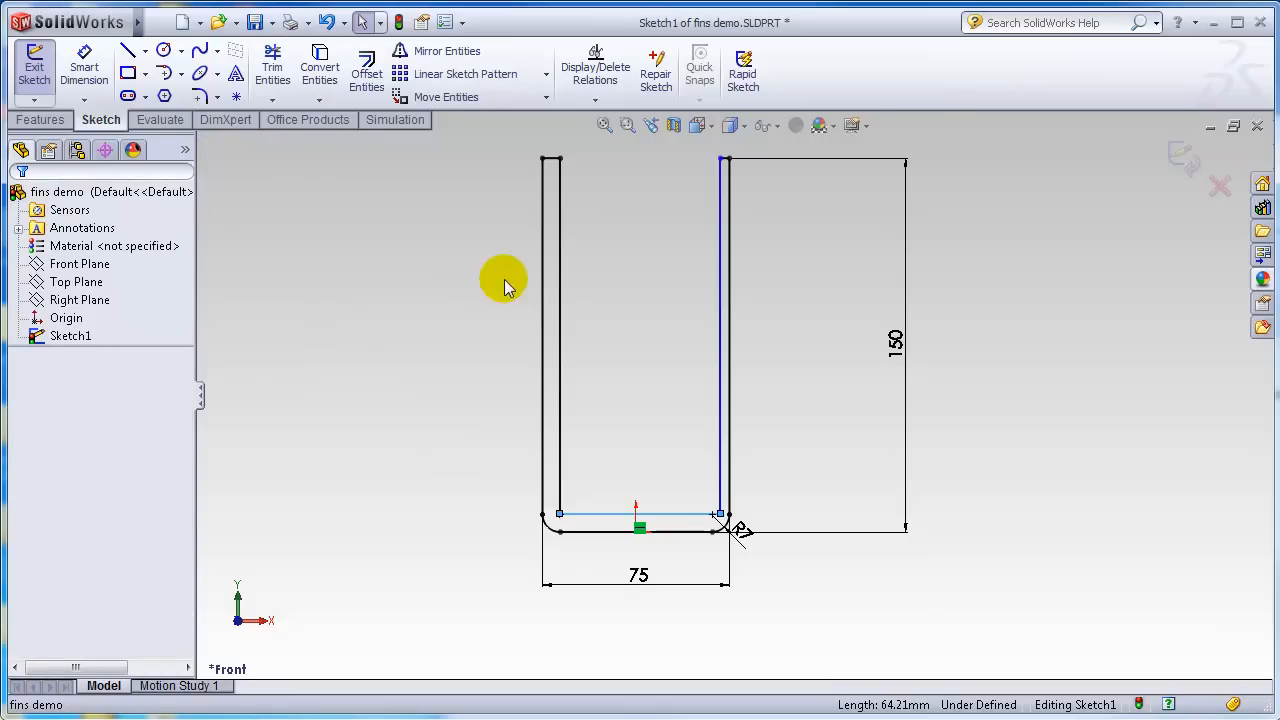
Delete the inner U's two vertical side lines and its base line.
left_click(560, 320)
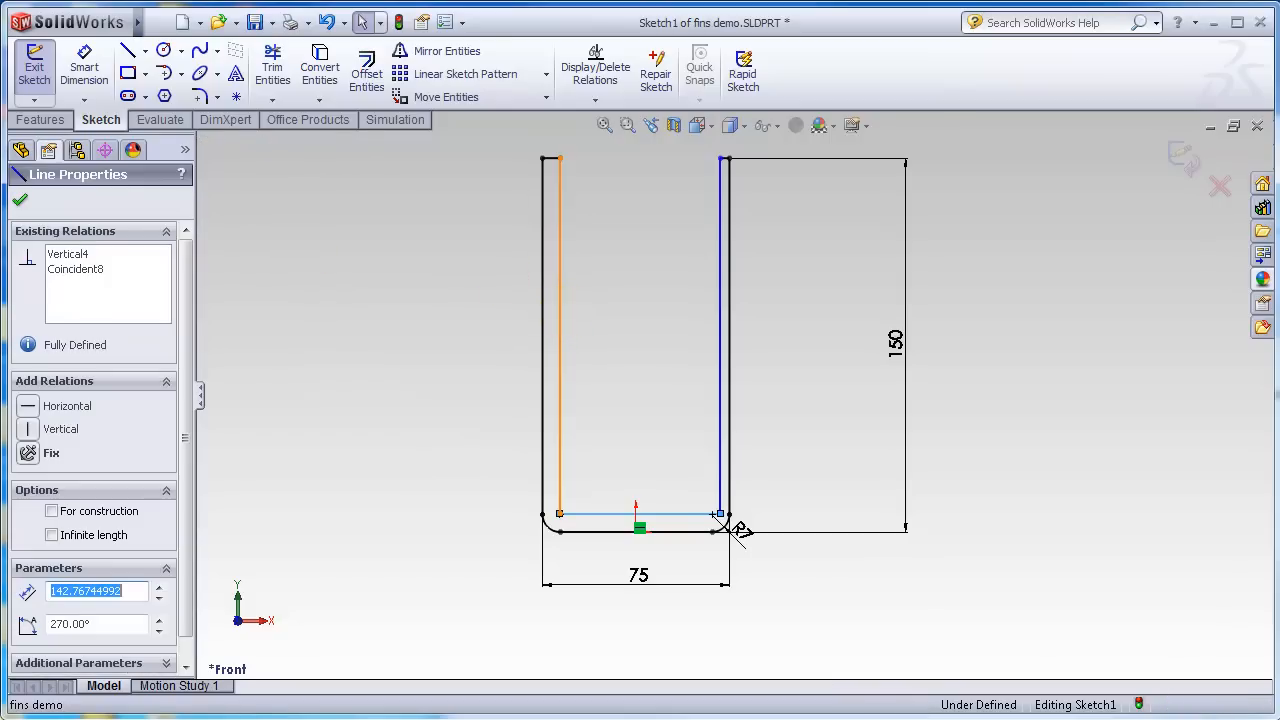
left_click(627, 516)
left_click(722, 457, "ctrl")
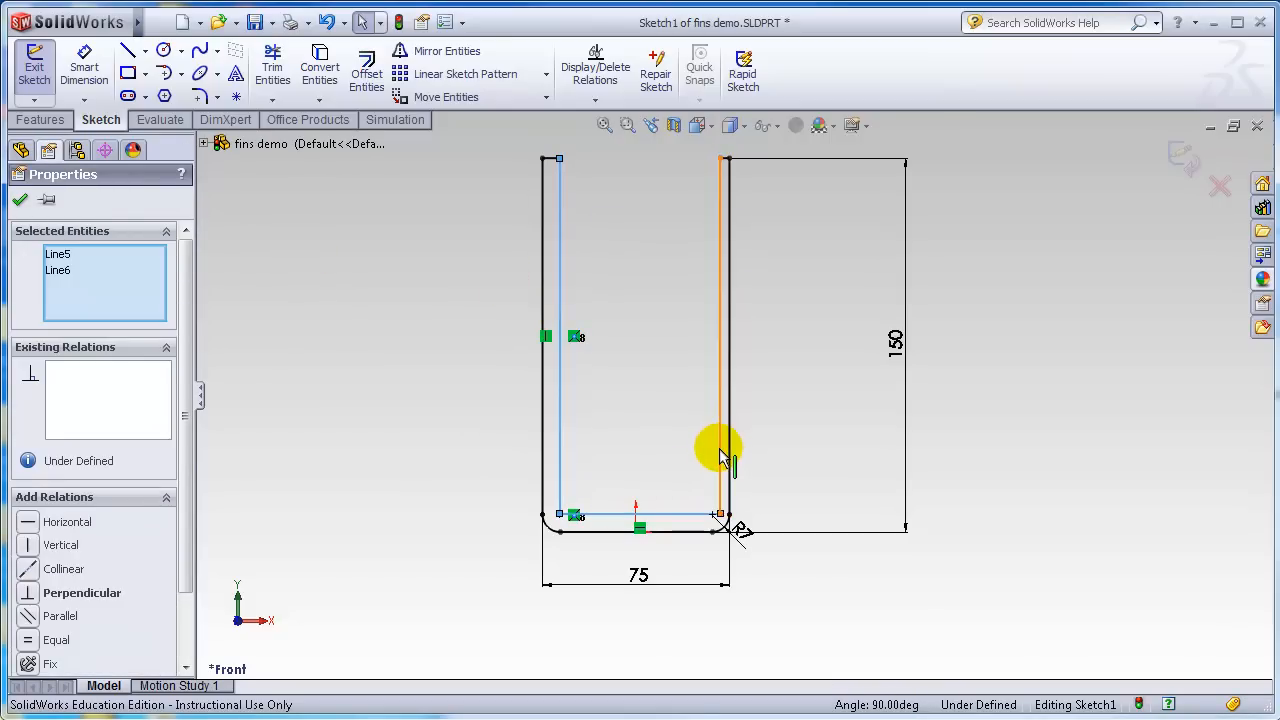
left_click(721, 449, "ctrl")
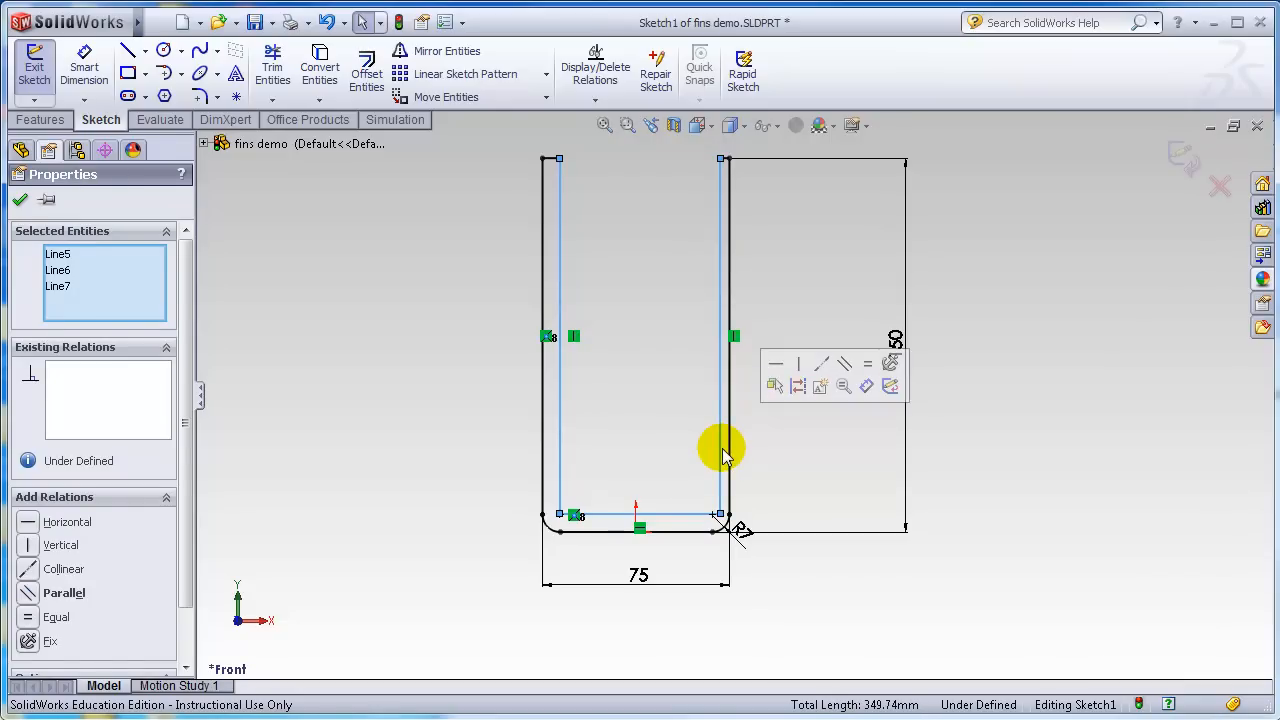
key("Delete")
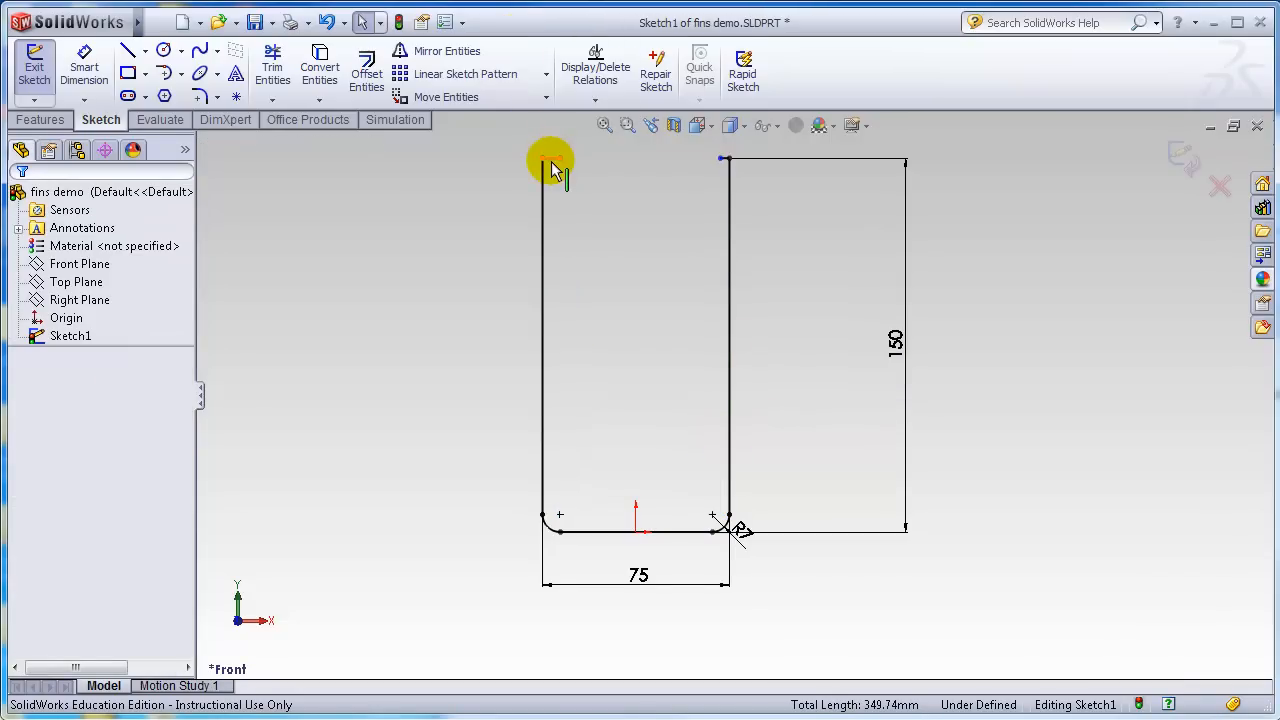
Delete the short horizontal line at the upper end of the U's right side line.
left_click(545, 160)
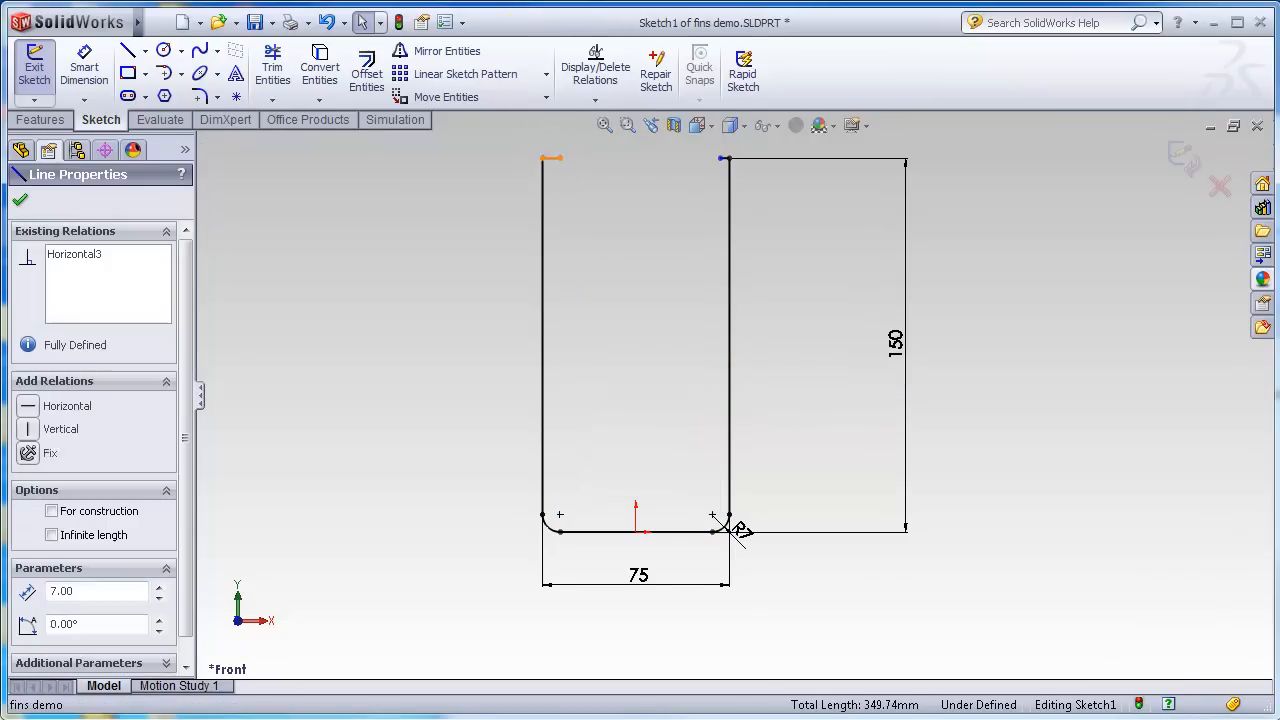
left_click(724, 161)
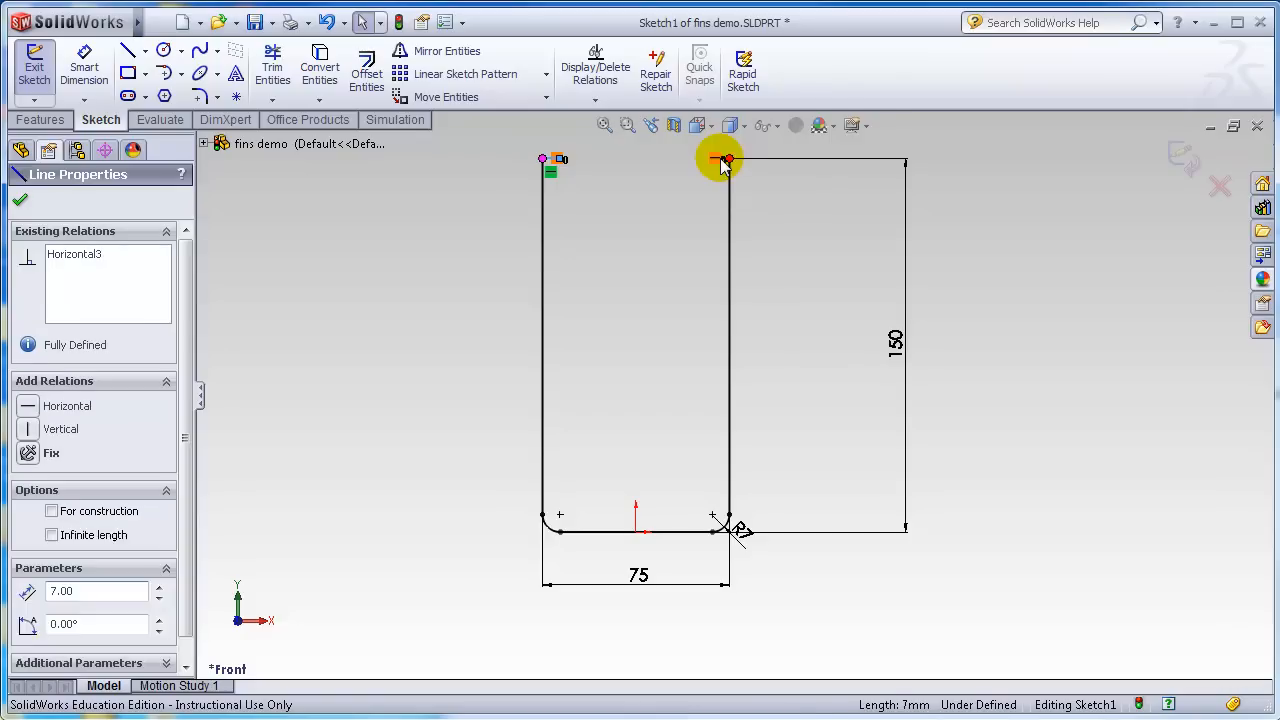
left_click(788, 235)
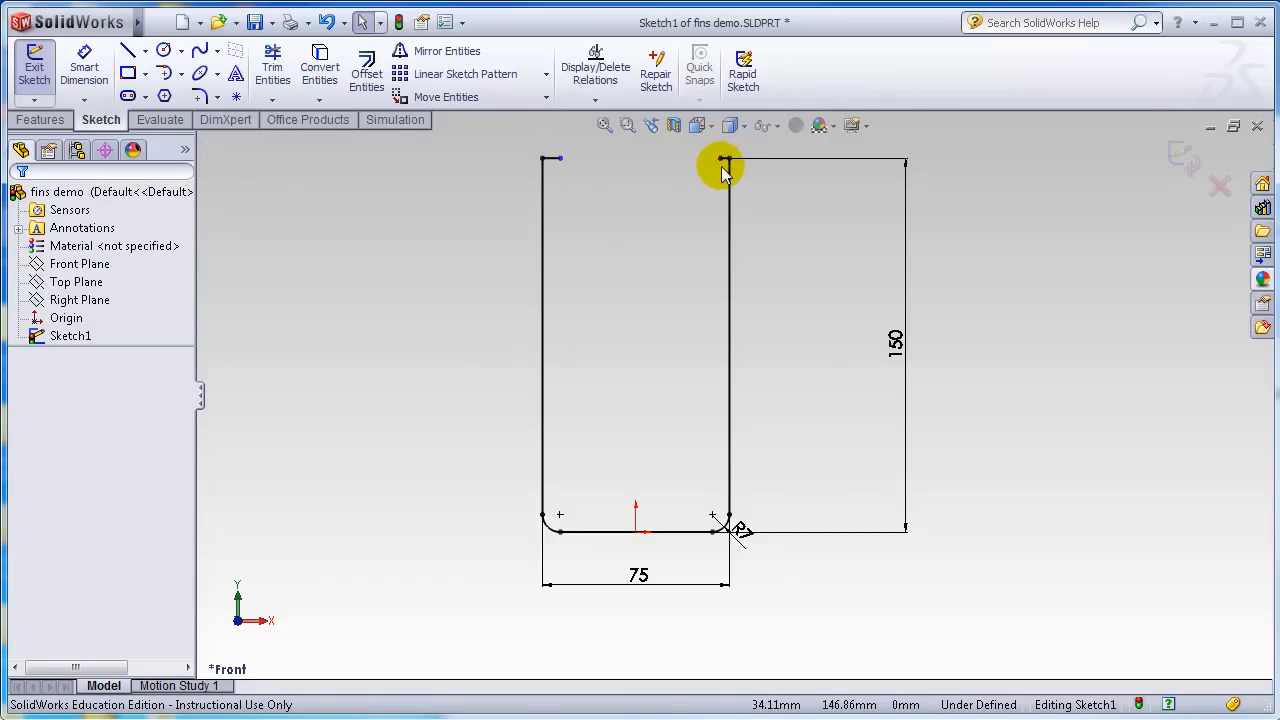
scroll(724, 165, "down", 4)
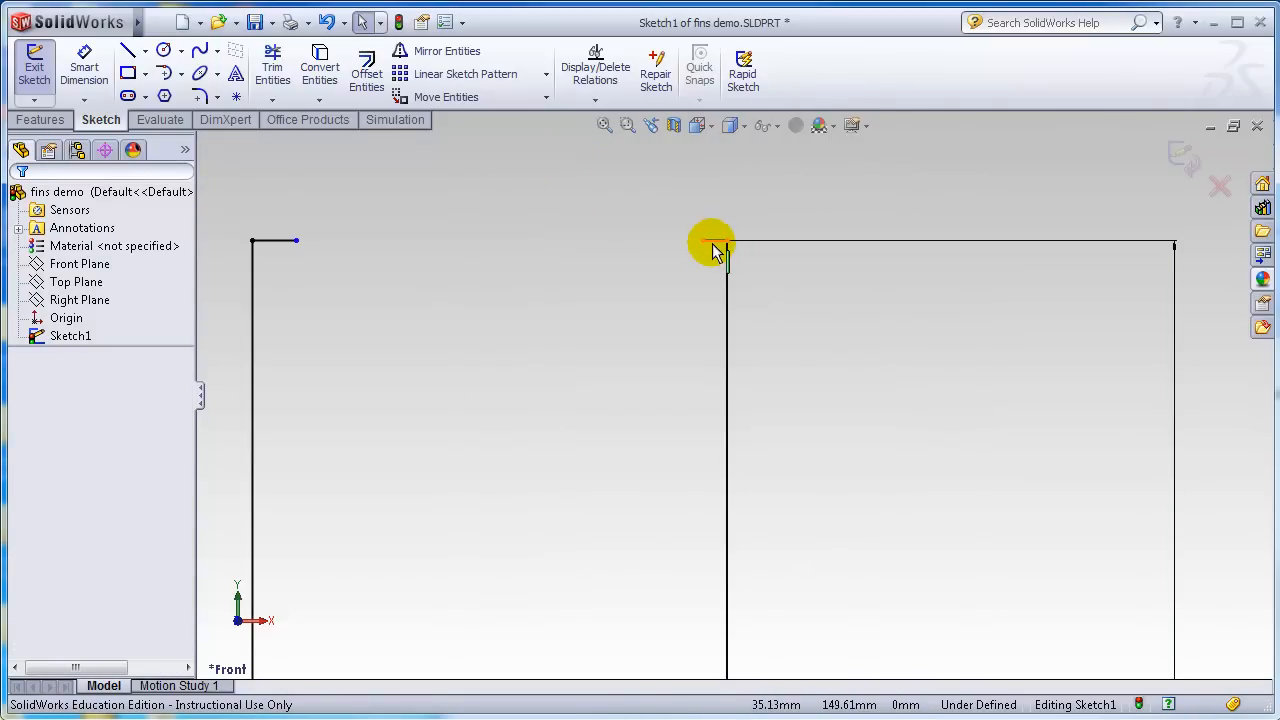
left_click(716, 241)
key("Delete")
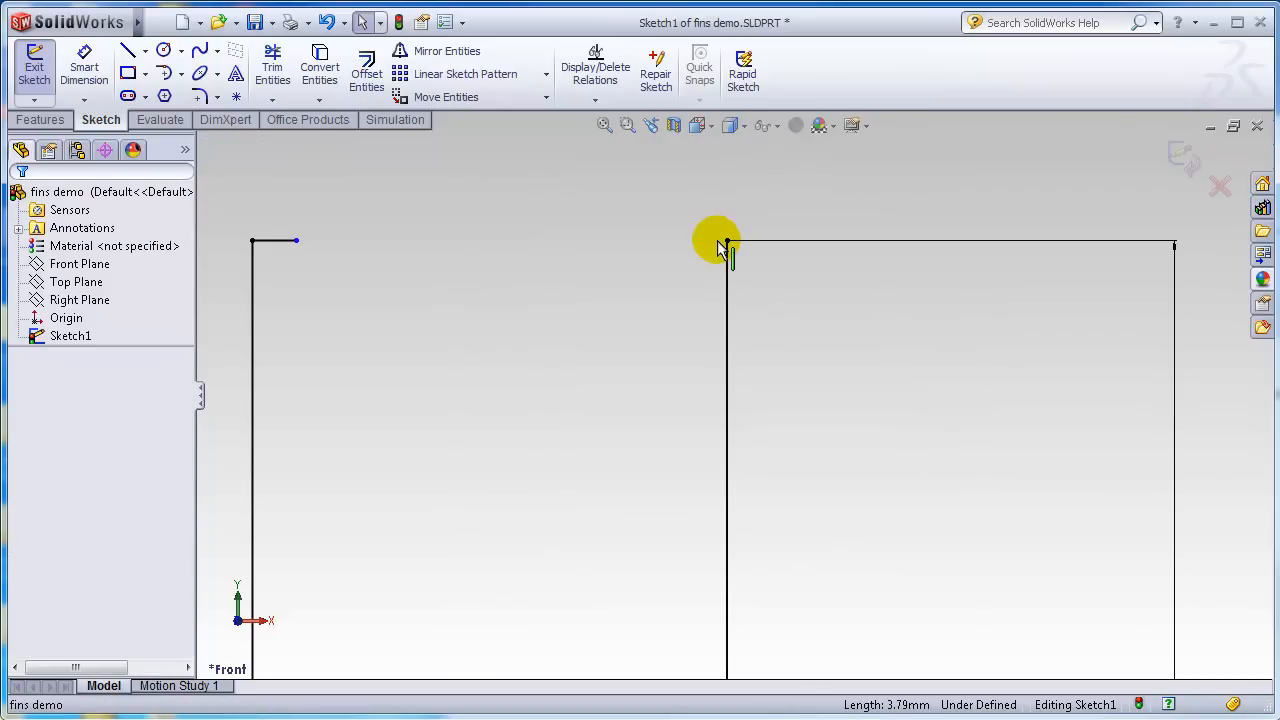
Delete the short horizontal line at the upper end of the U's left side line and exit the sketch.
left_click(293, 240)
left_click(277, 243)
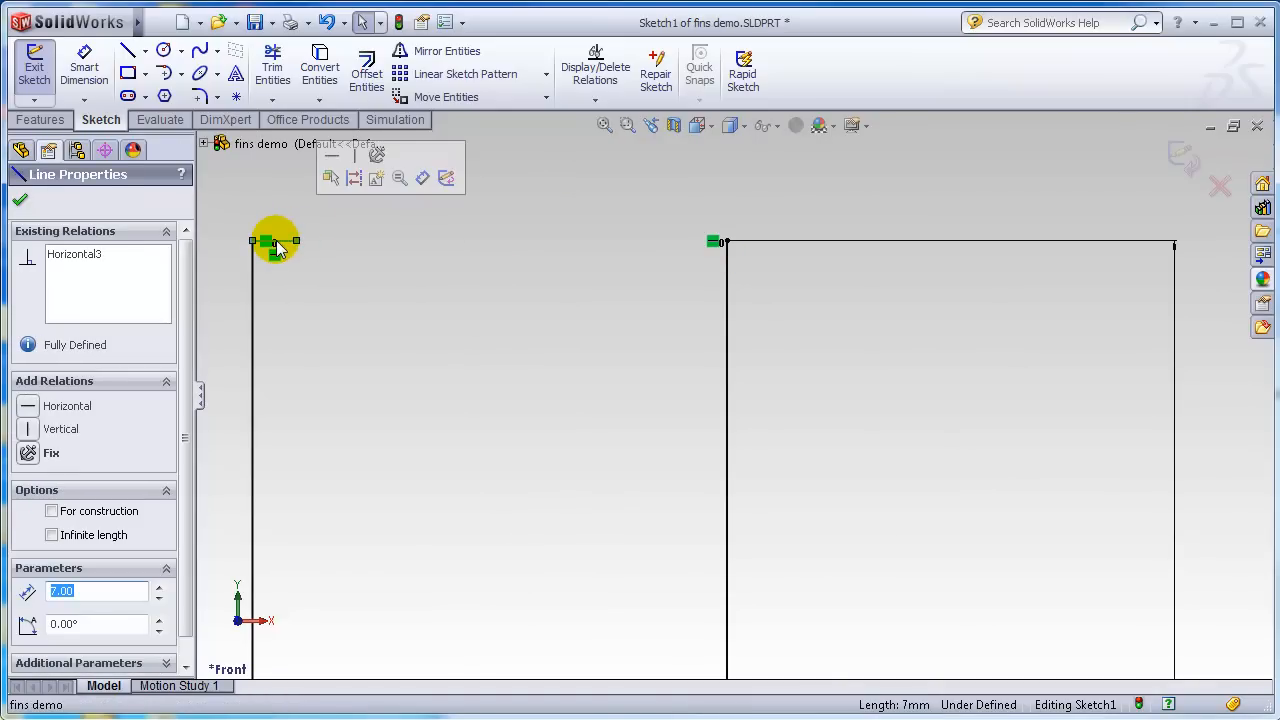
key("Delete")
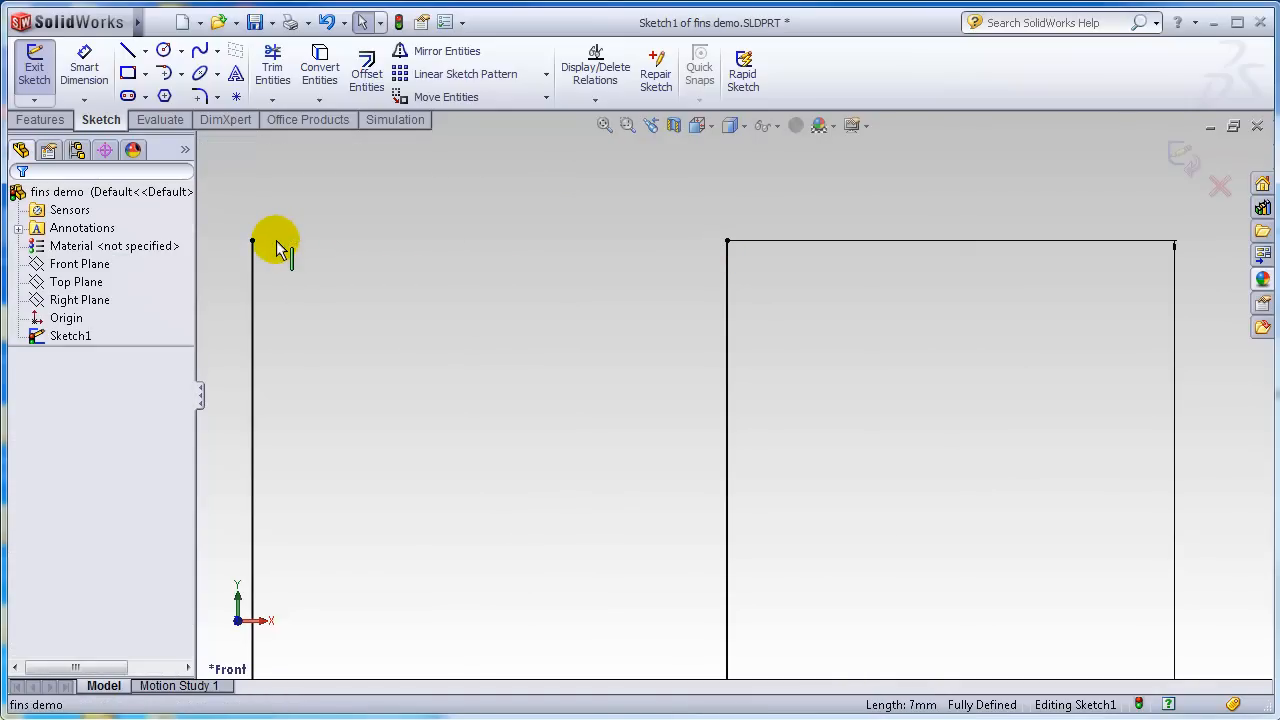
left_click(605, 125)
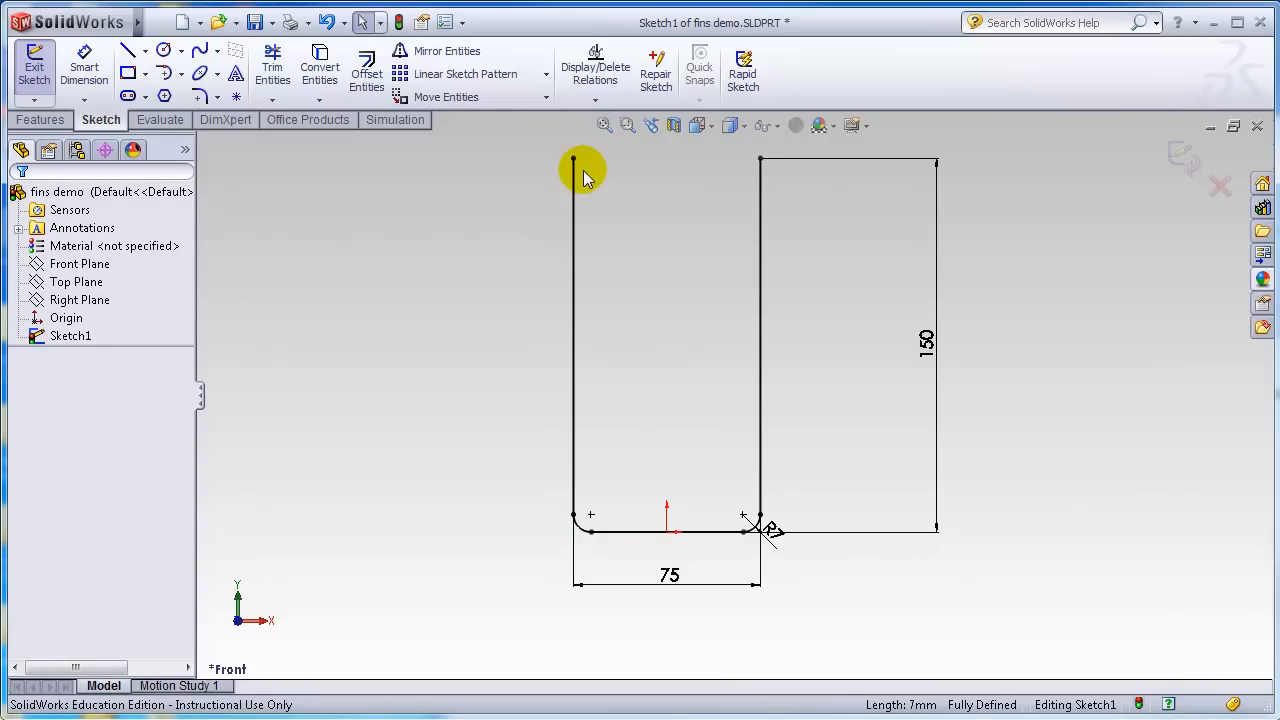
left_click(1180, 158)
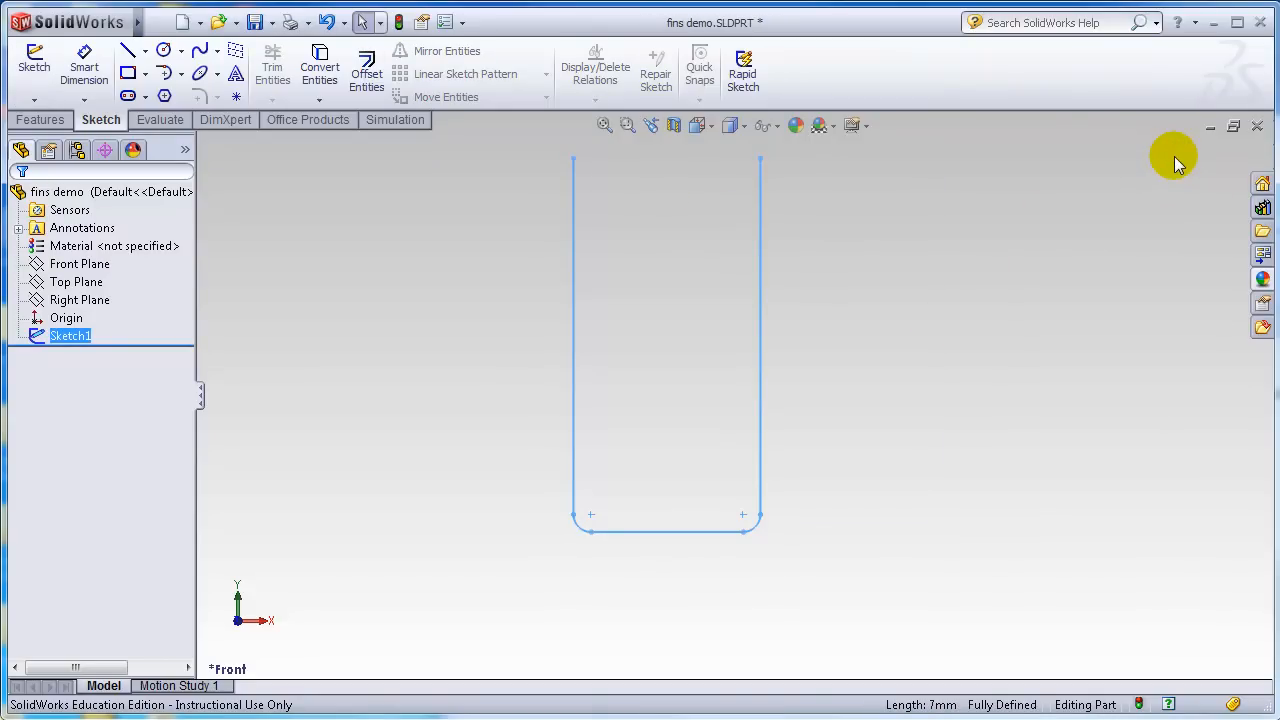
Start an Extruded Boss/Base from the U sketch and reverse the thin wall so it thickens toward the inside of the U.
left_click(37, 121)
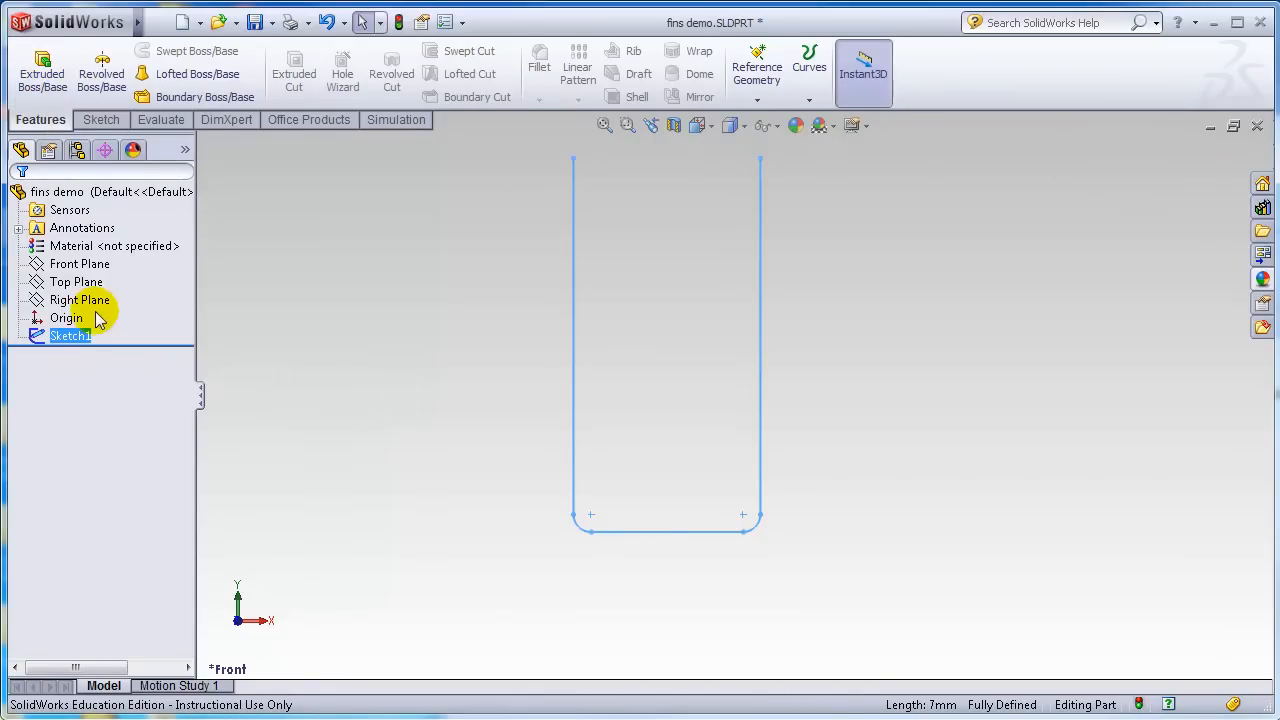
left_click(137, 377)
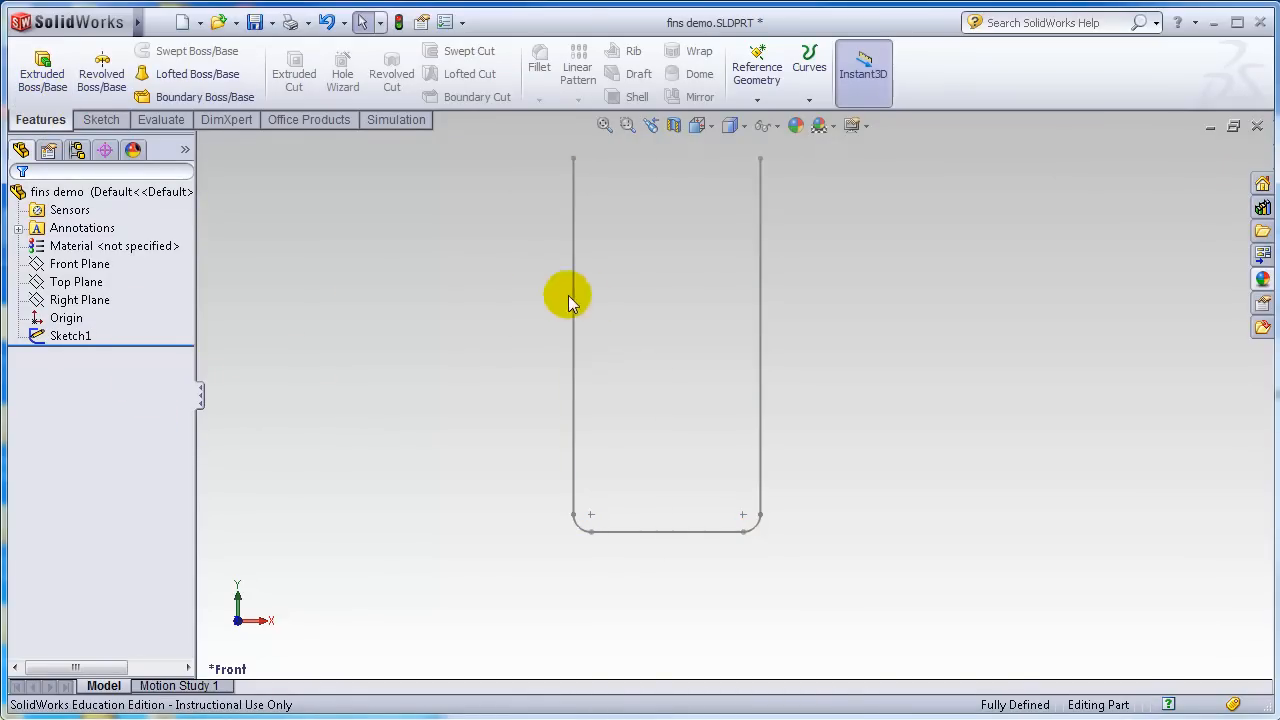
left_click(64, 337)
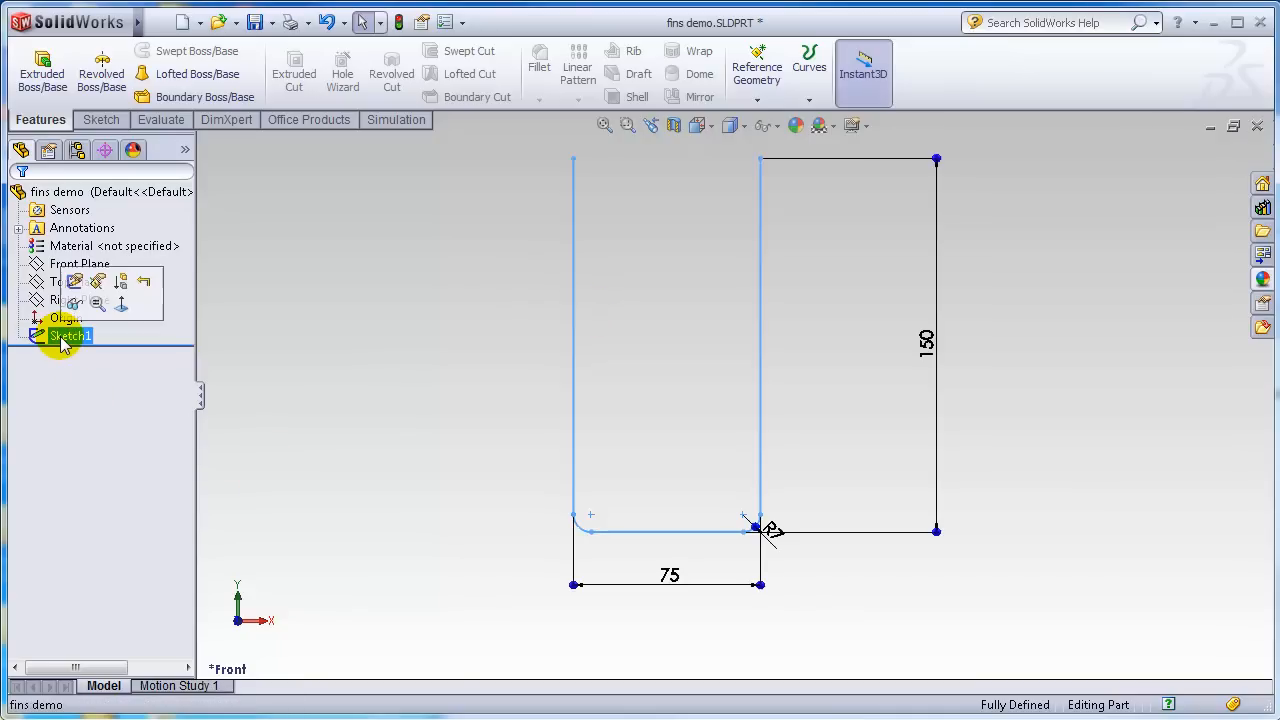
left_click(45, 72)
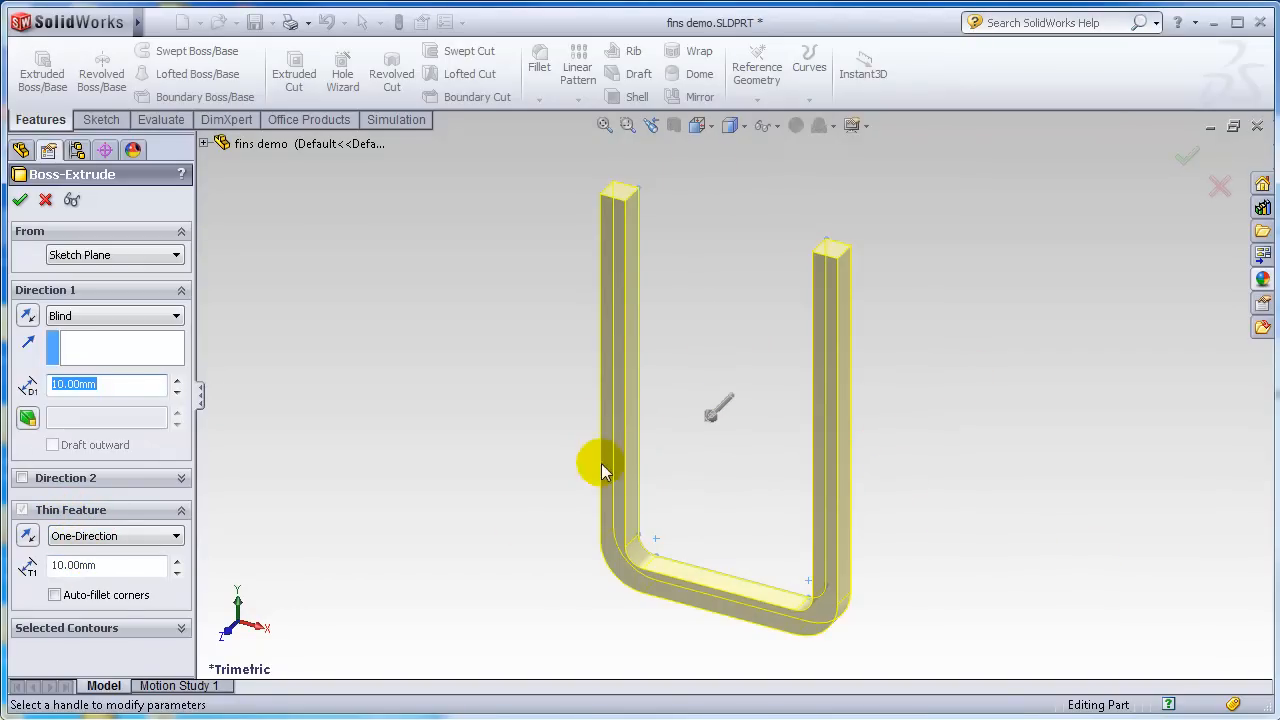
left_click(699, 127)
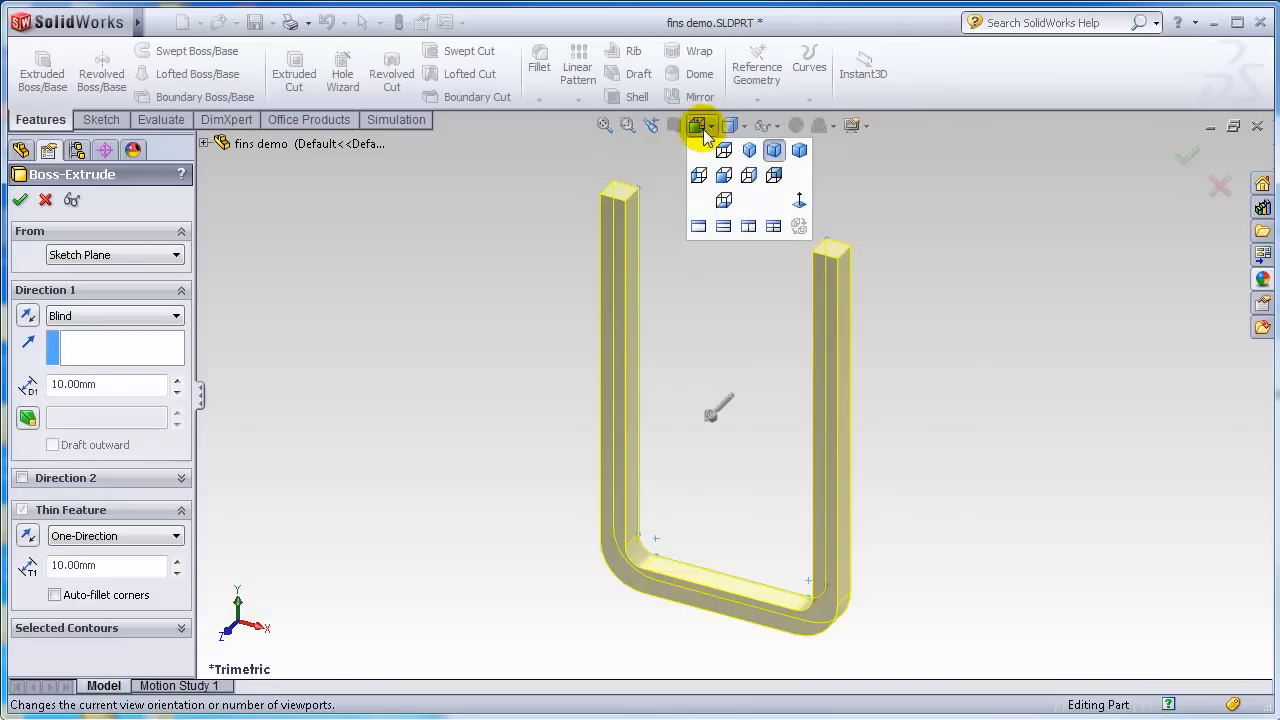
left_click(800, 198)
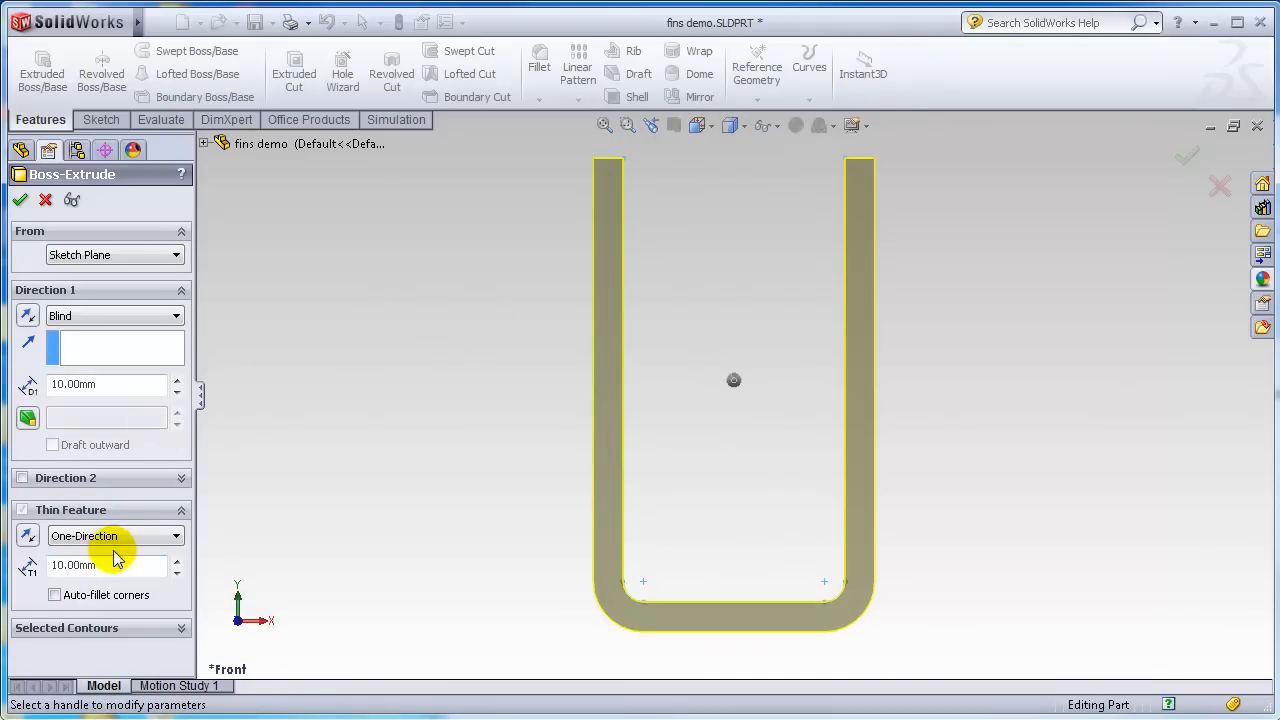
left_click(27, 540)
left_click(27, 540)
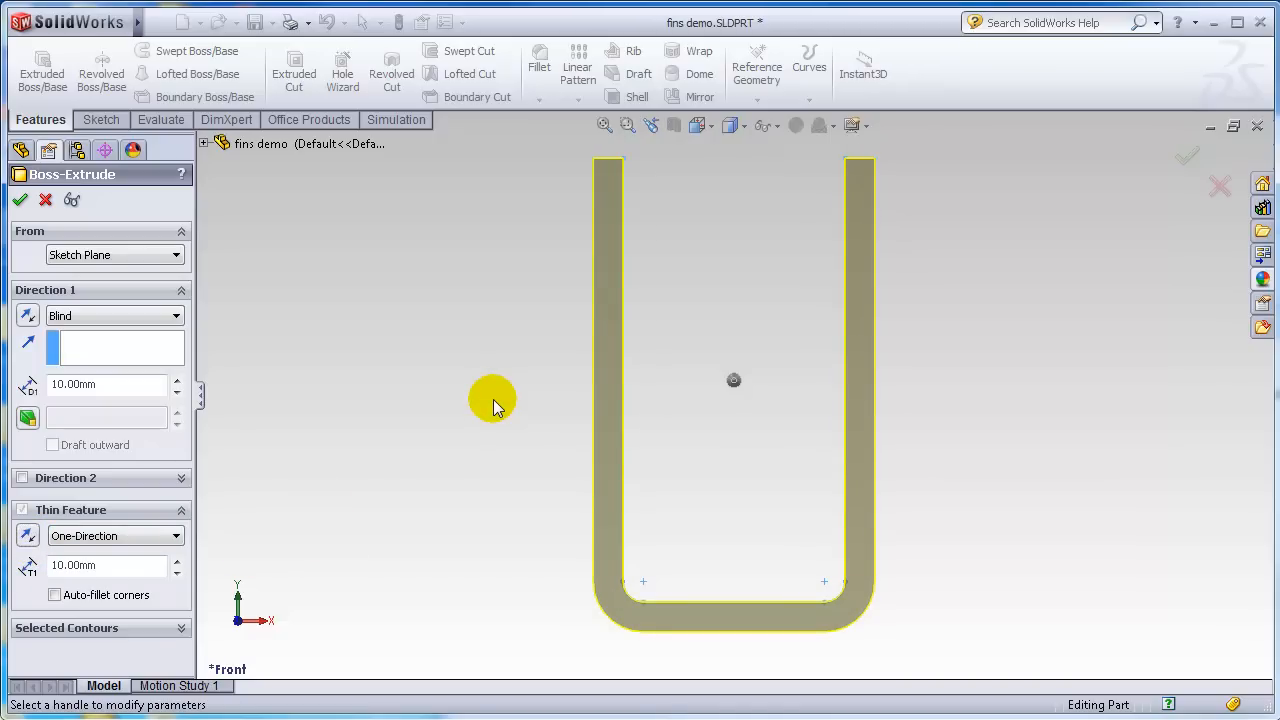
left_click(27, 538)
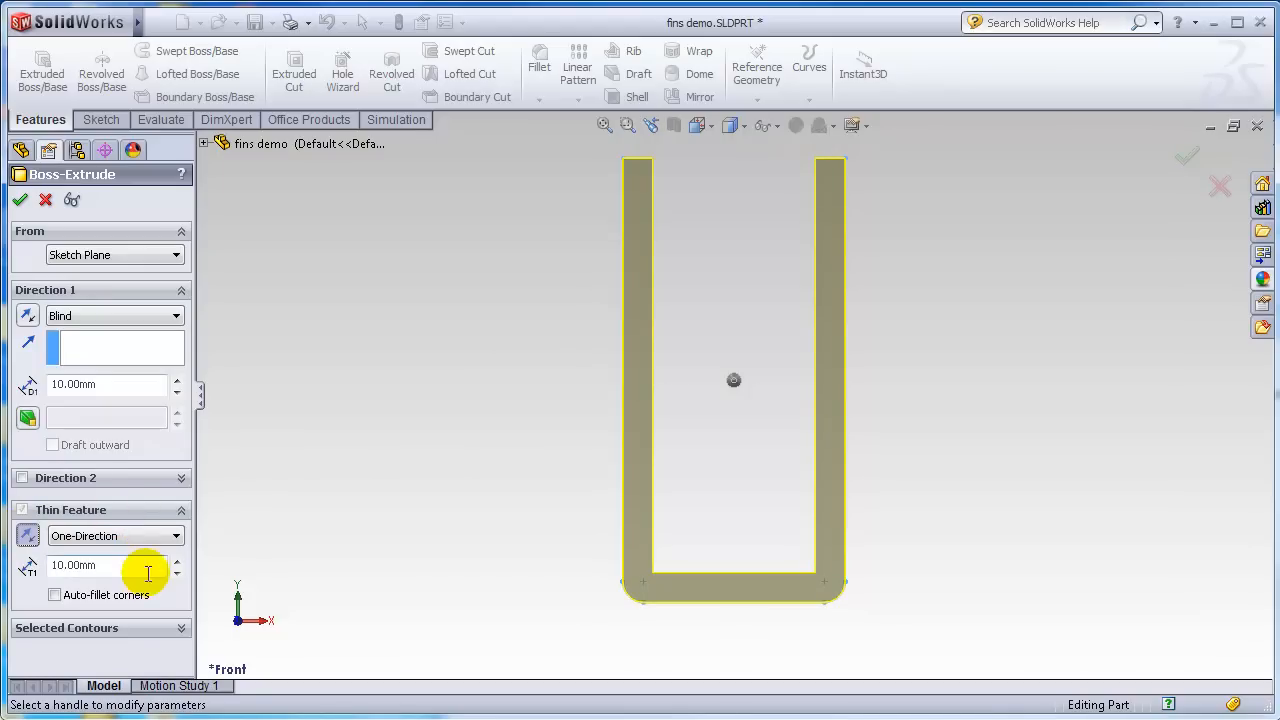
Set the thin feature type to Mid-Plane with a thickness of 2 mm.
left_click(172, 535)
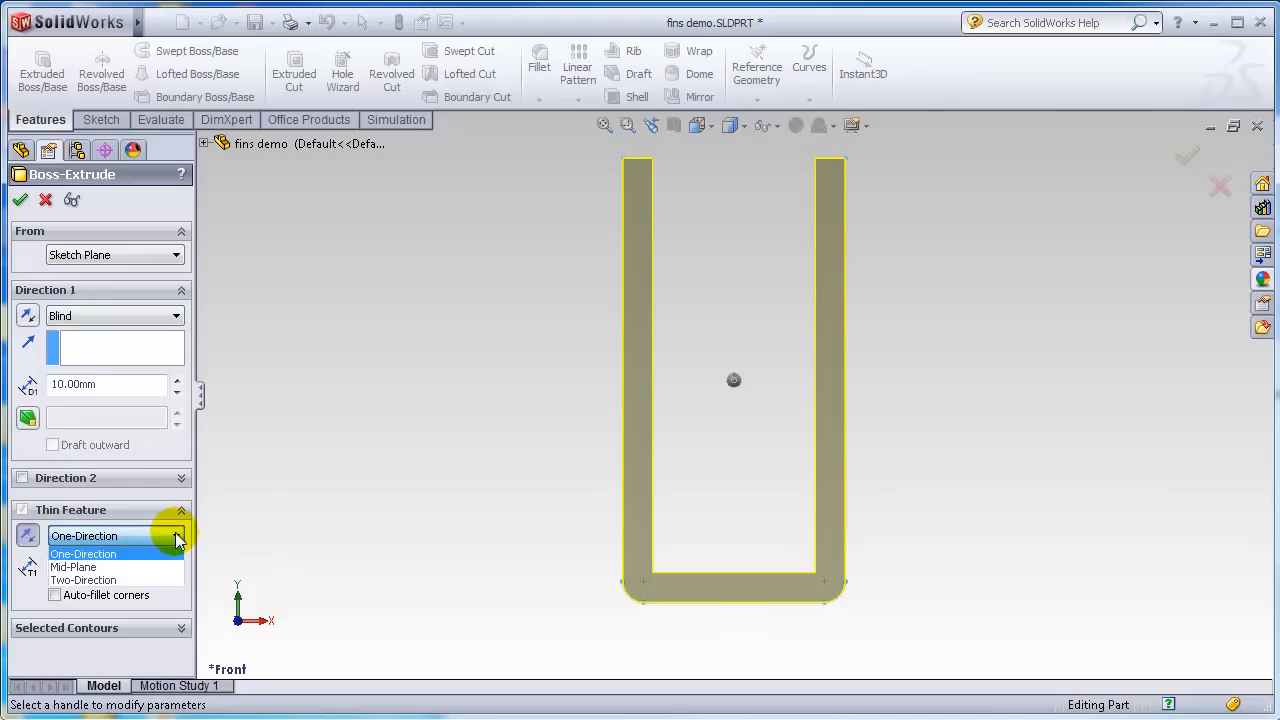
left_click(80, 567)
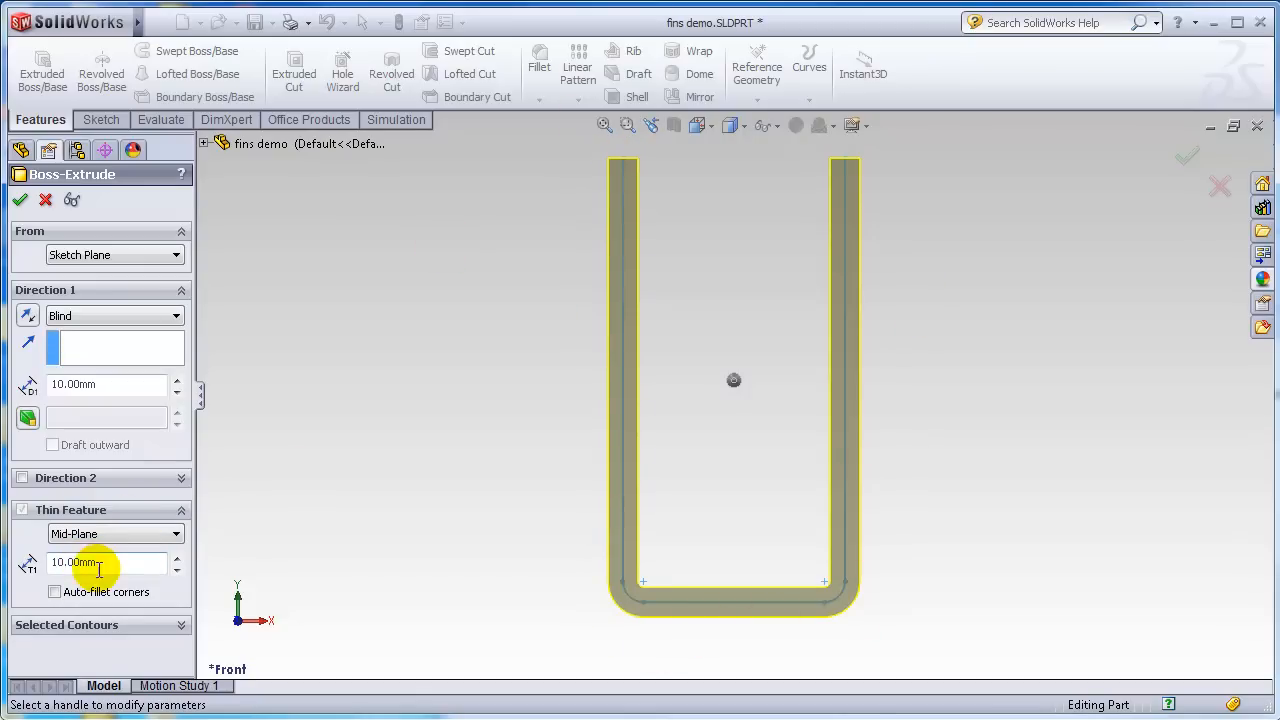
left_click_drag(123, 563, 53, 566)
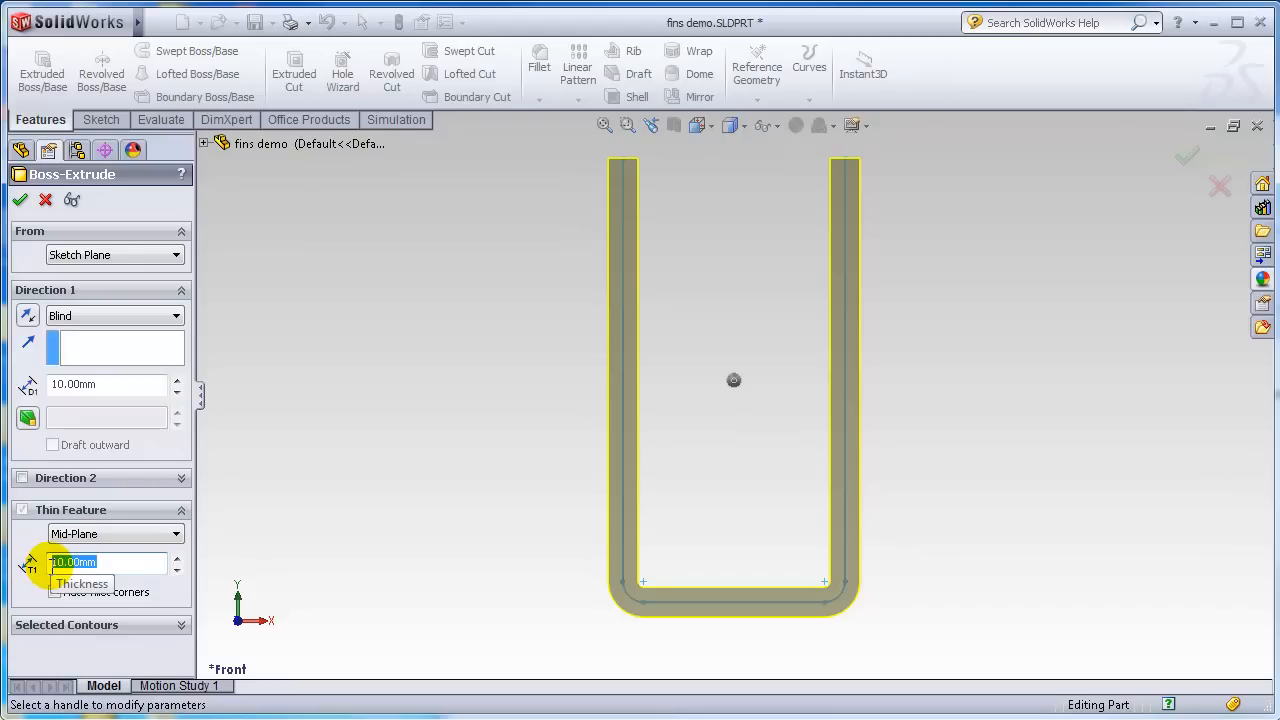
type("2")
key("Return")
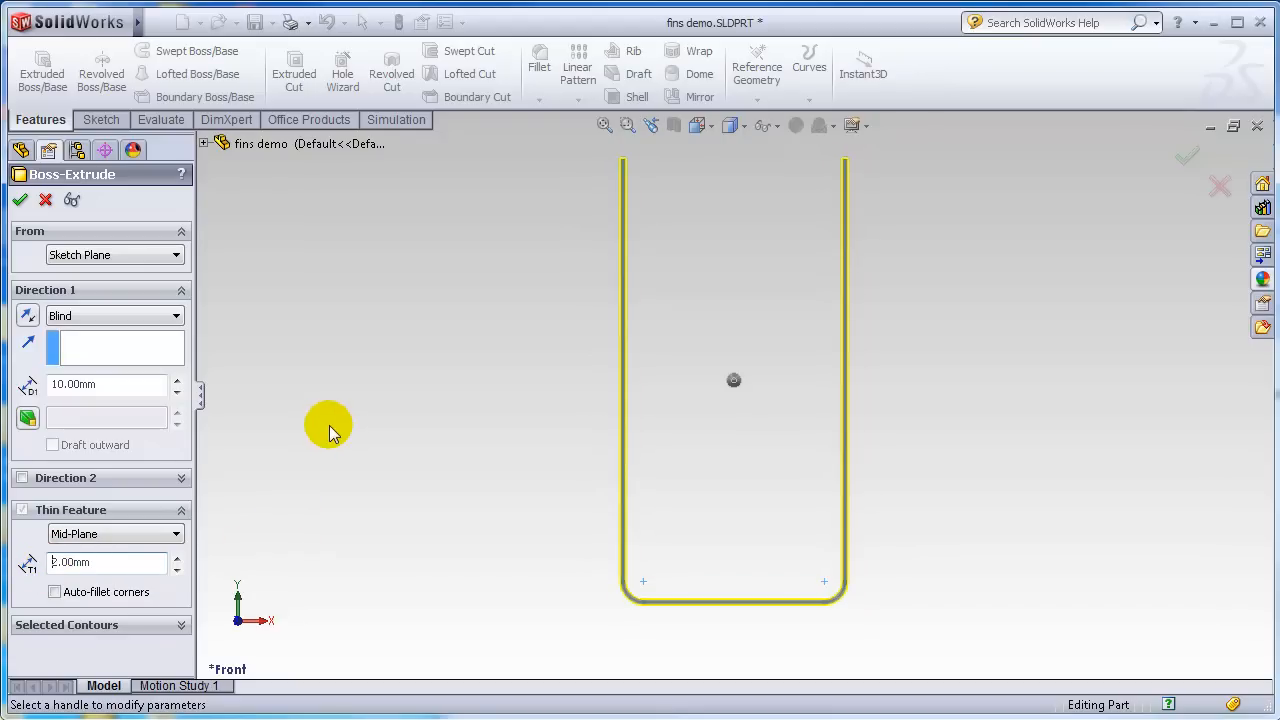
Set the thin feature to One-Direction, thickening inward from the sketch, with a thickness of 2.5 mm.
left_click(66, 534)
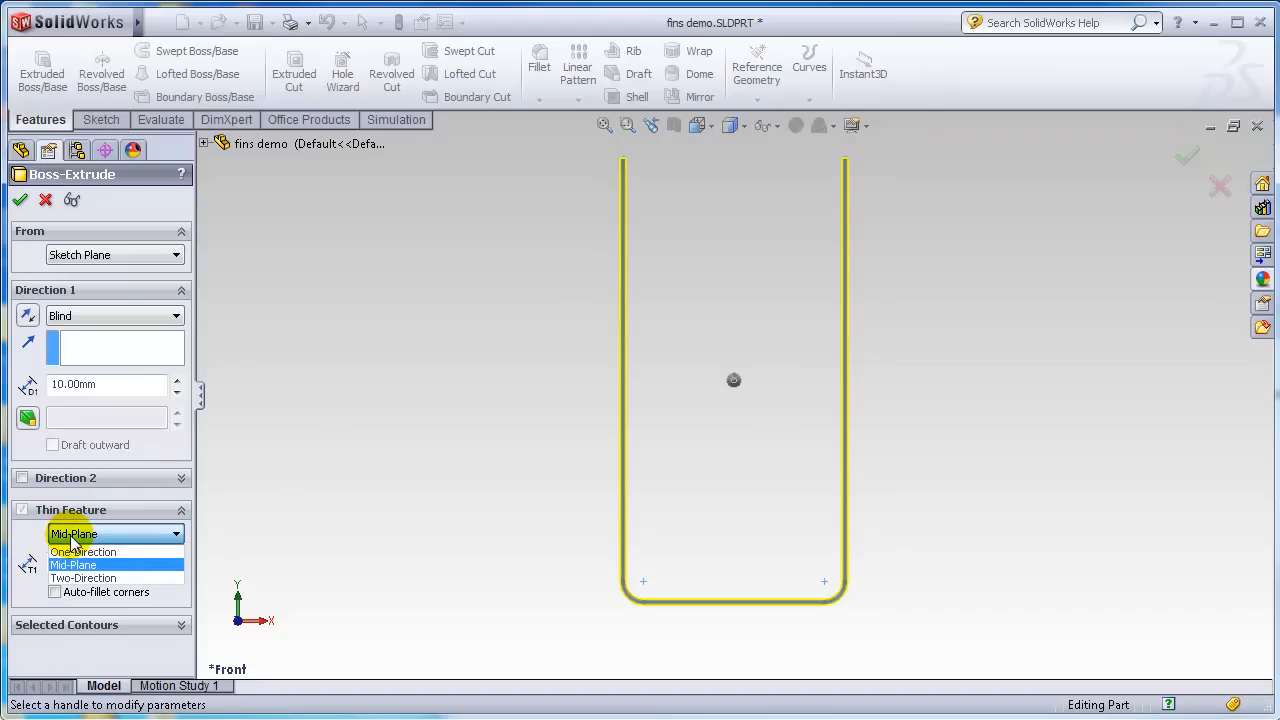
left_click(76, 552)
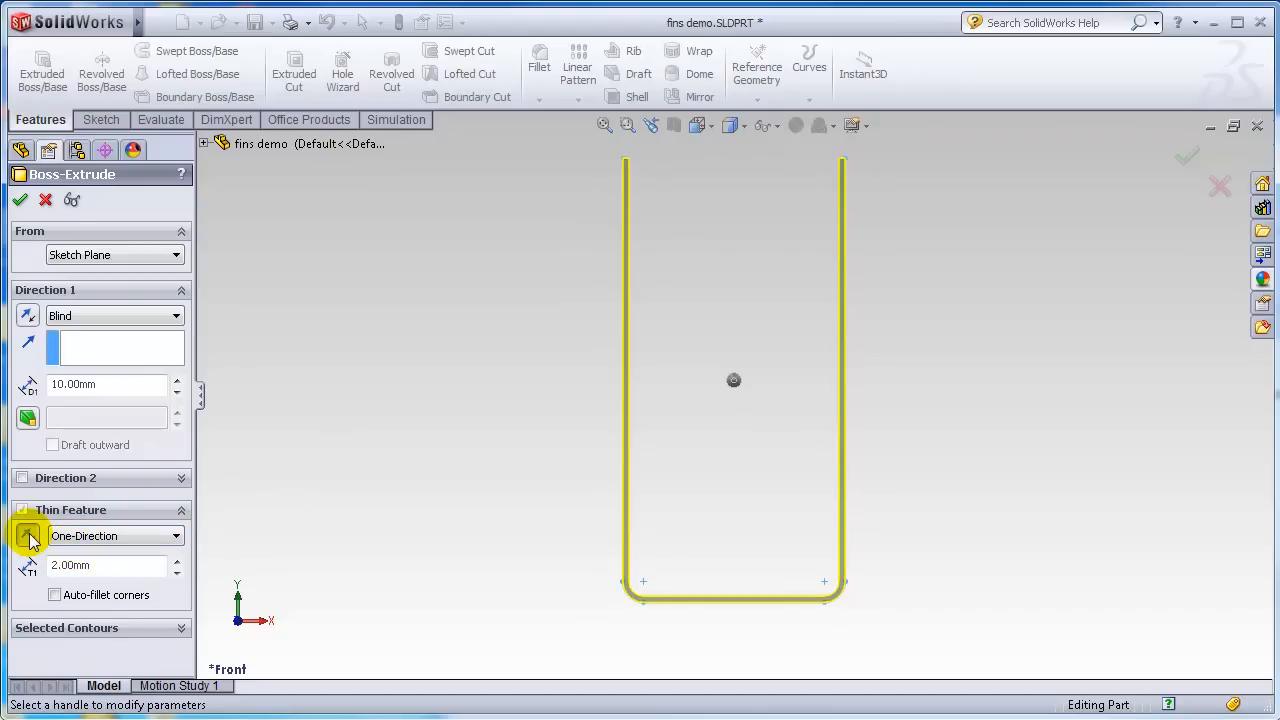
left_click(28, 536)
left_click(28, 537)
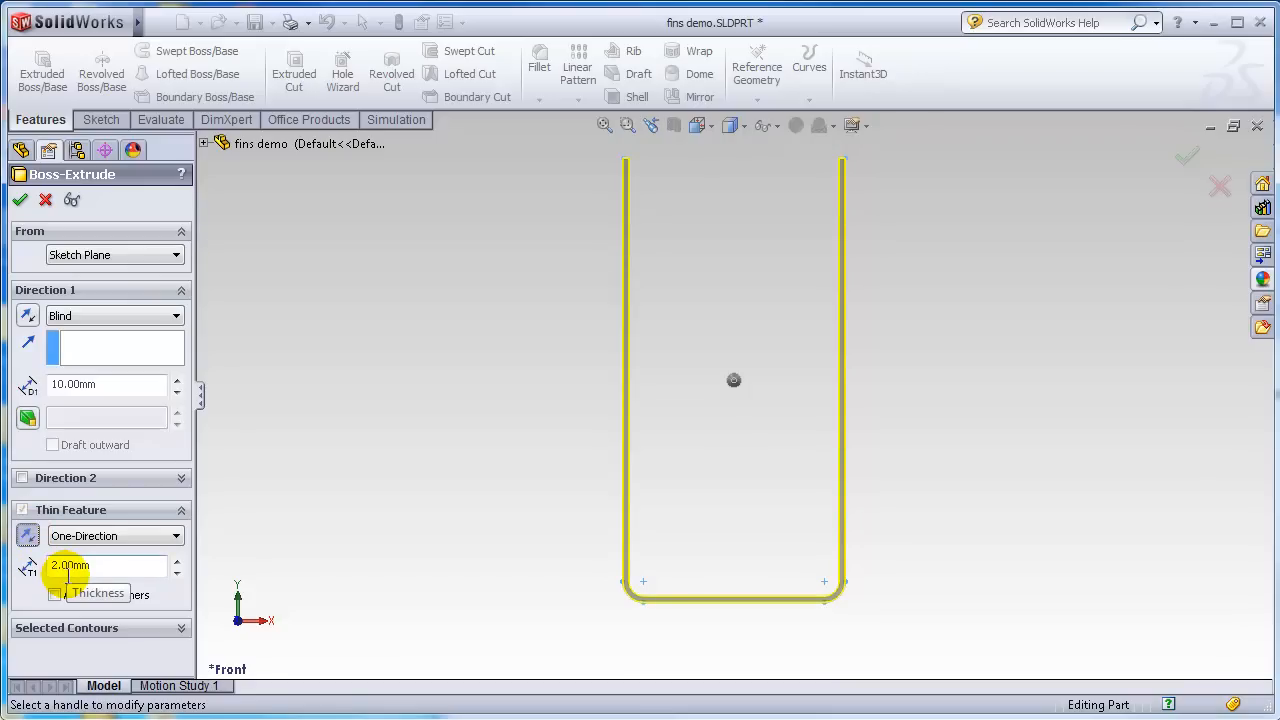
left_click_drag(108, 566, 15, 555)
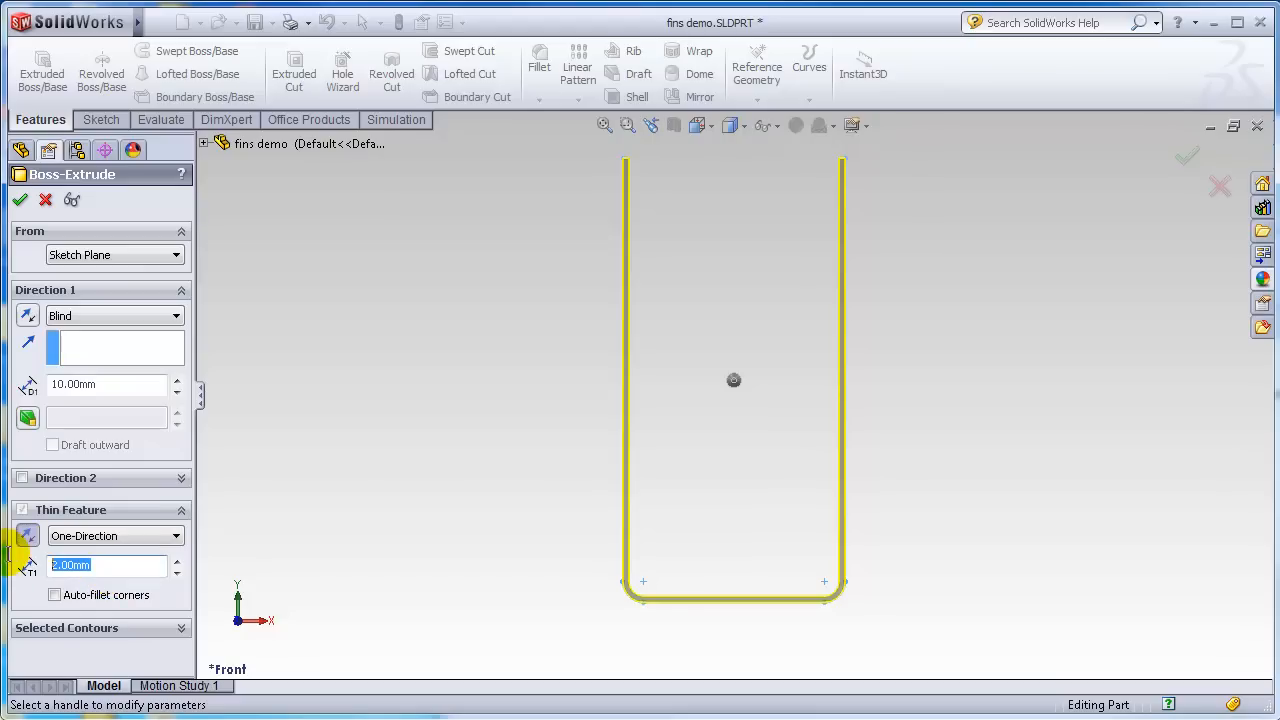
key("Return")
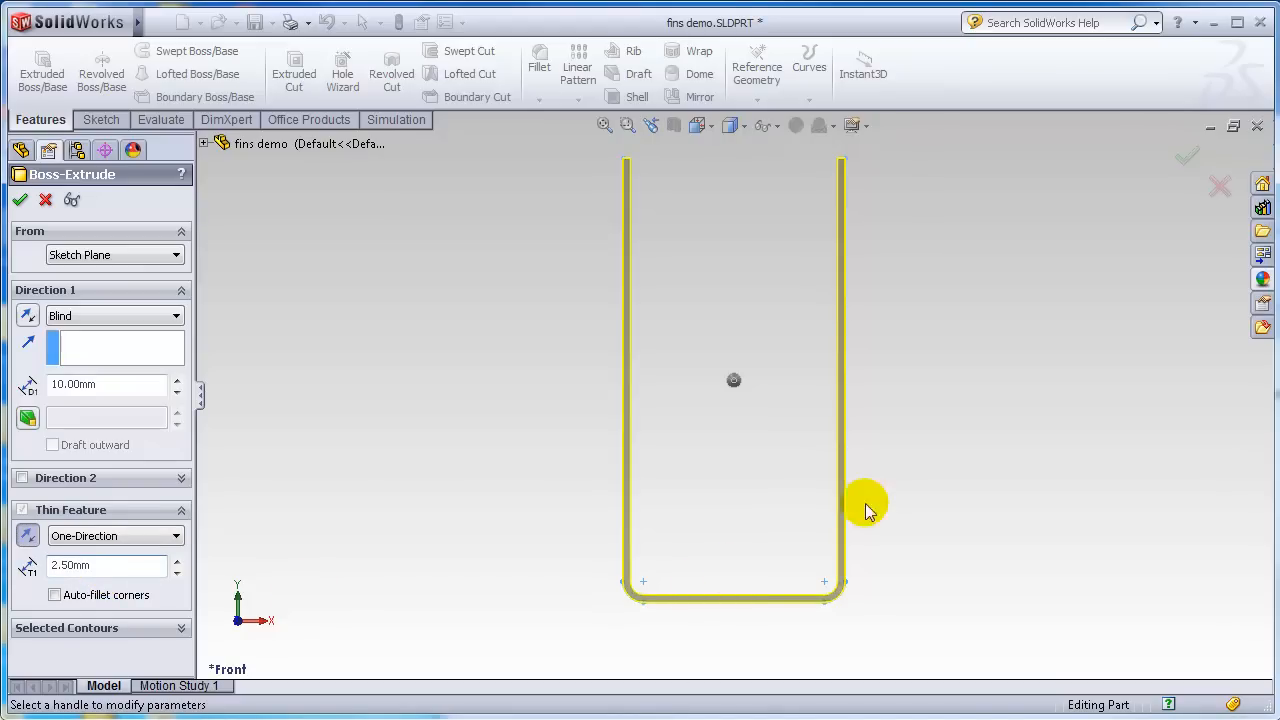
Set the blind extrusion depth of the U profile to 25 mm.
middle_click_drag(1049, 429, 943, 417)
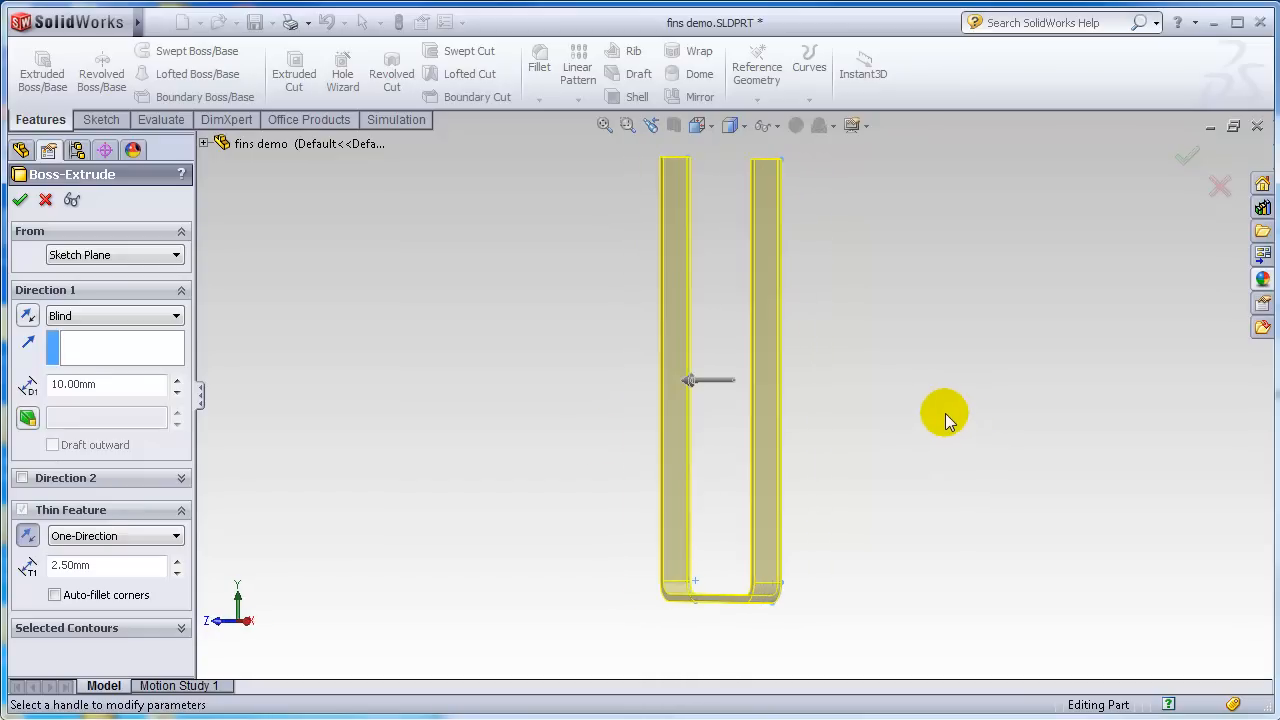
double_click(99, 388)
type("2")
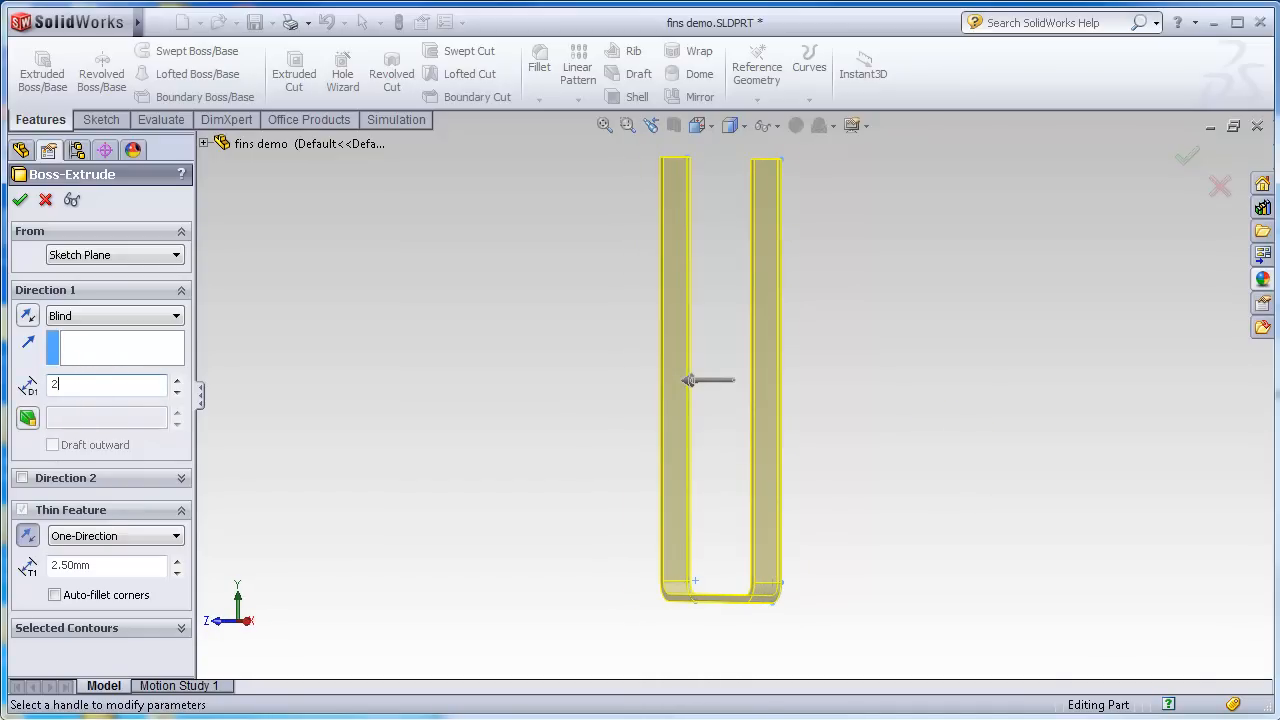
type("5")
key("Return")
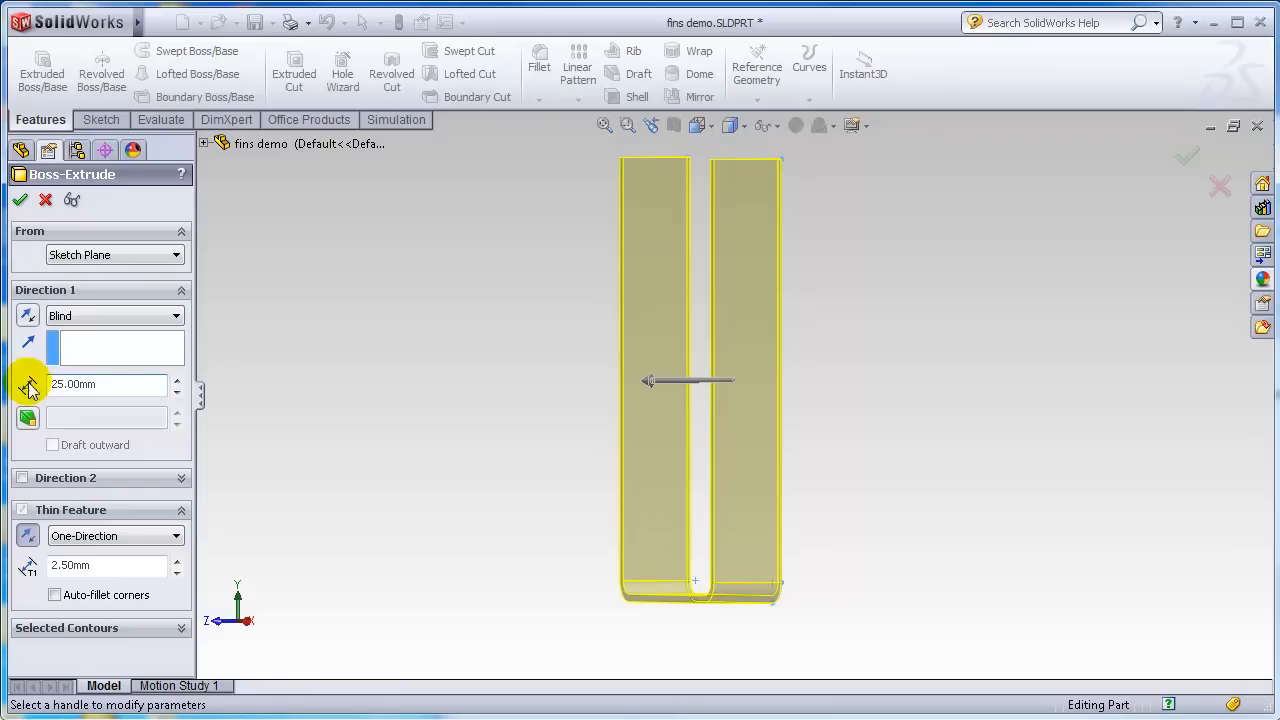
Set the blind extrusion depth to 20 mm and complete the thin extrusion of the U.
double_click(100, 384)
type("20")
key("Return")
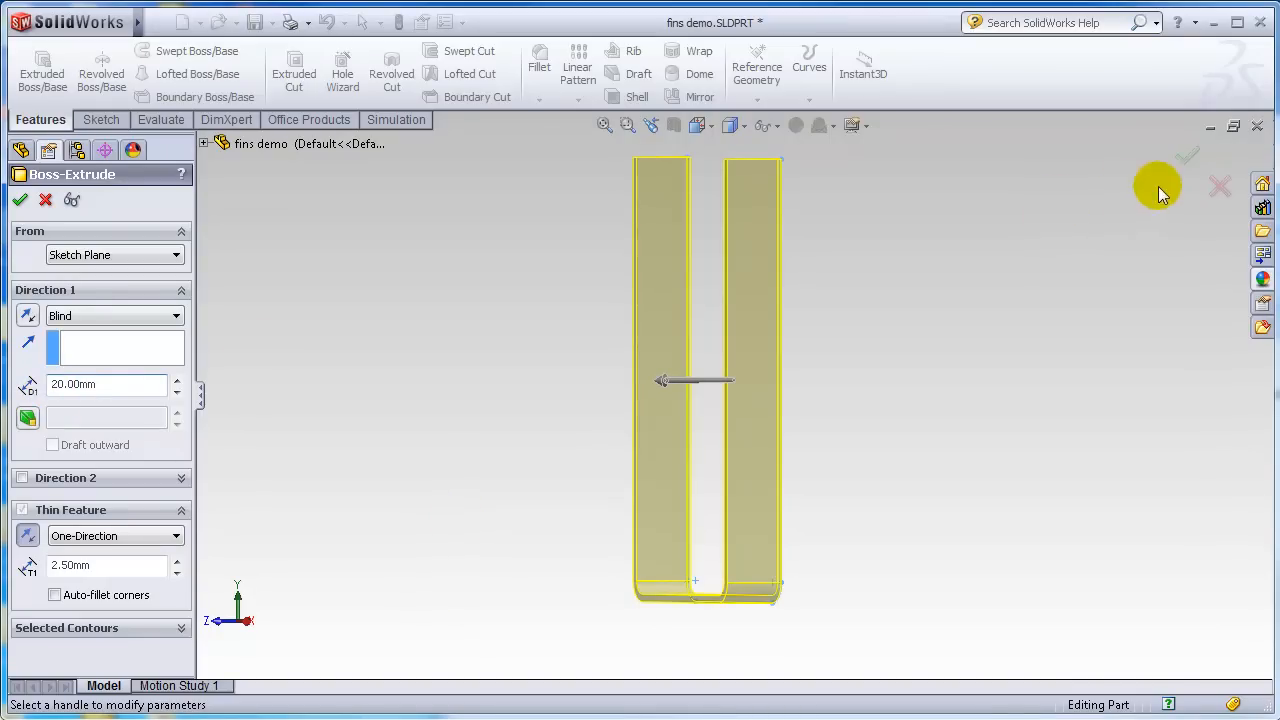
left_click(1186, 160)
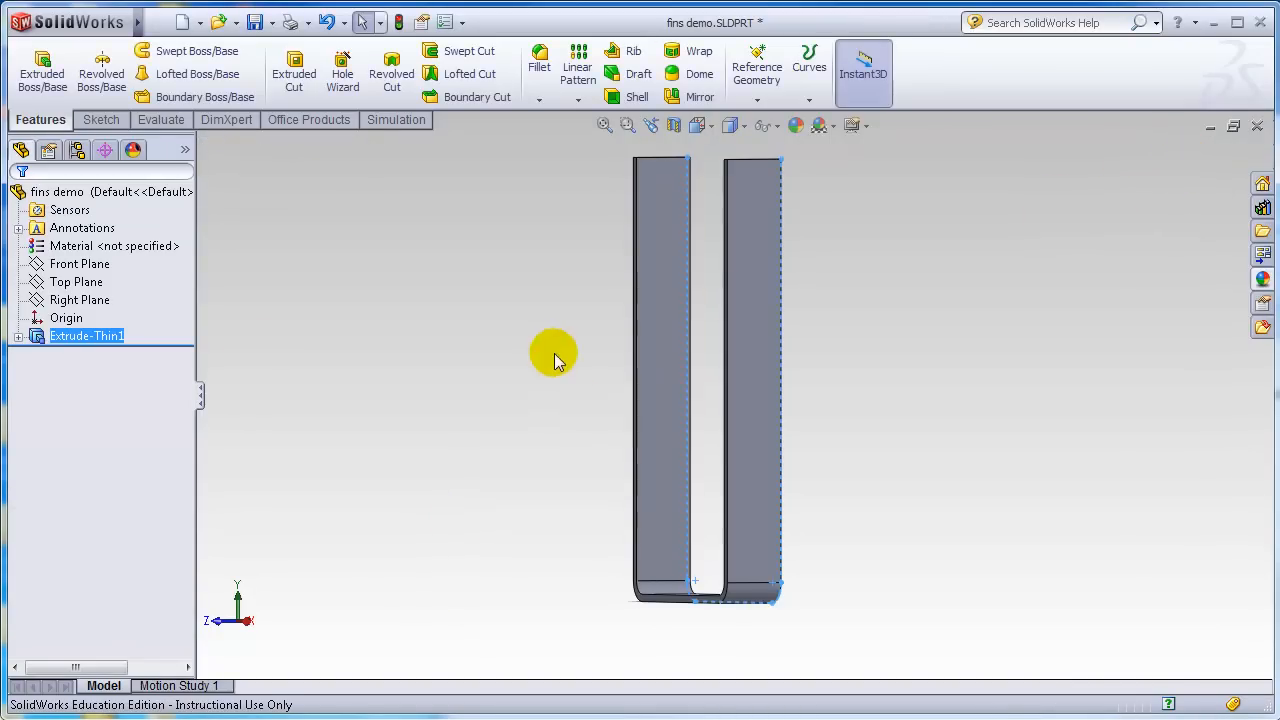
Examine the extruded U's position relative to the reference planes, and view the finned bracket in the Homework 3 PDF in Adobe Acrobat Pro.
middle_click_drag(893, 440, 723, 349)
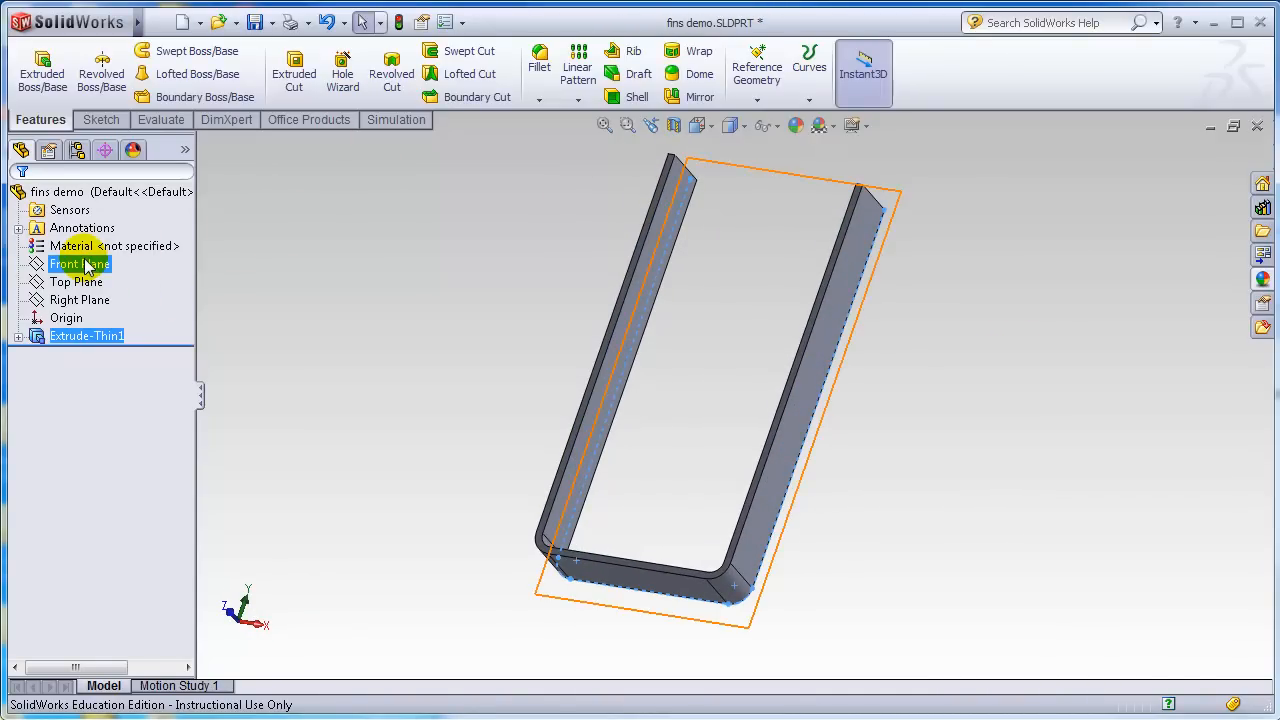
middle_click_drag(980, 449, 894, 406)
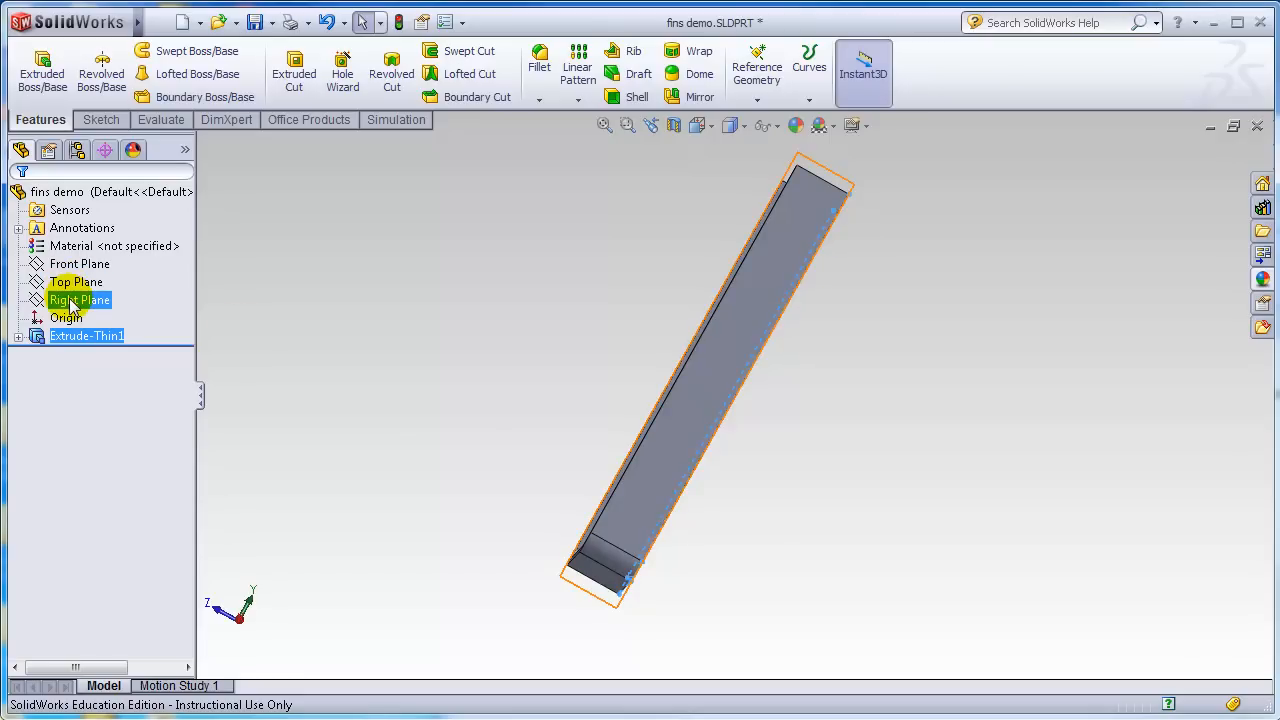
key("ctrl+1")
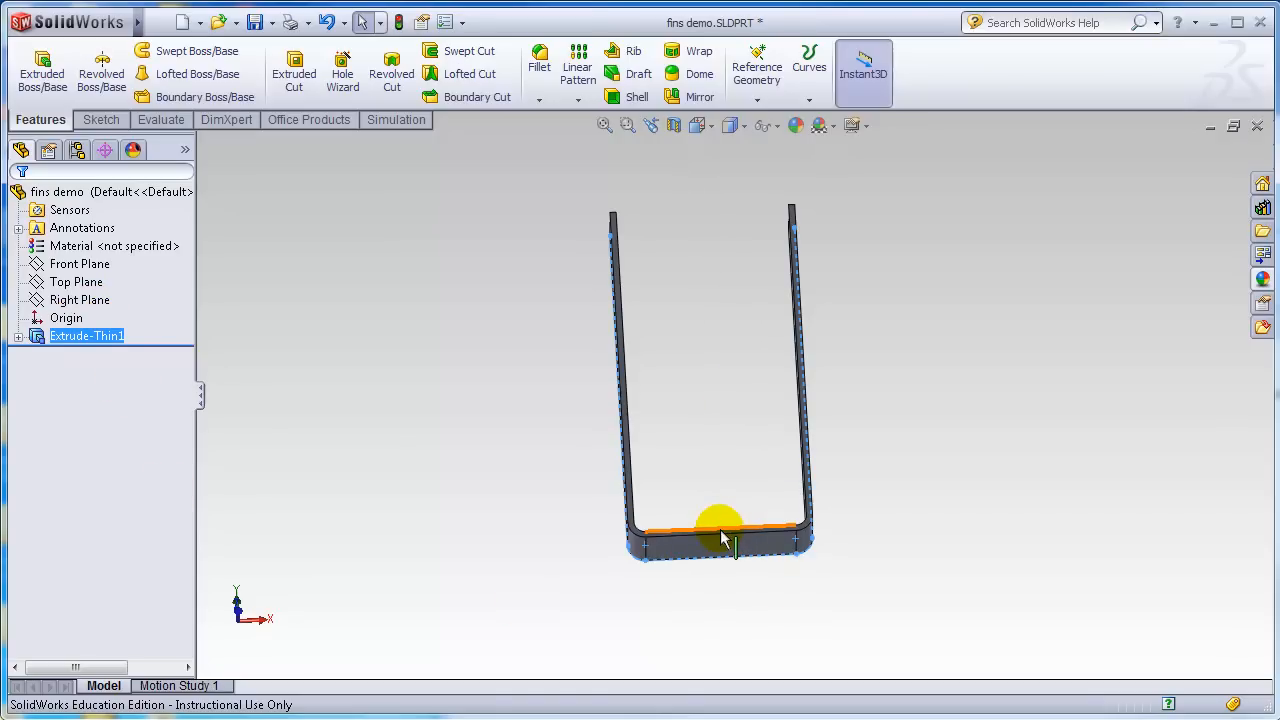
left_click(116, 338)
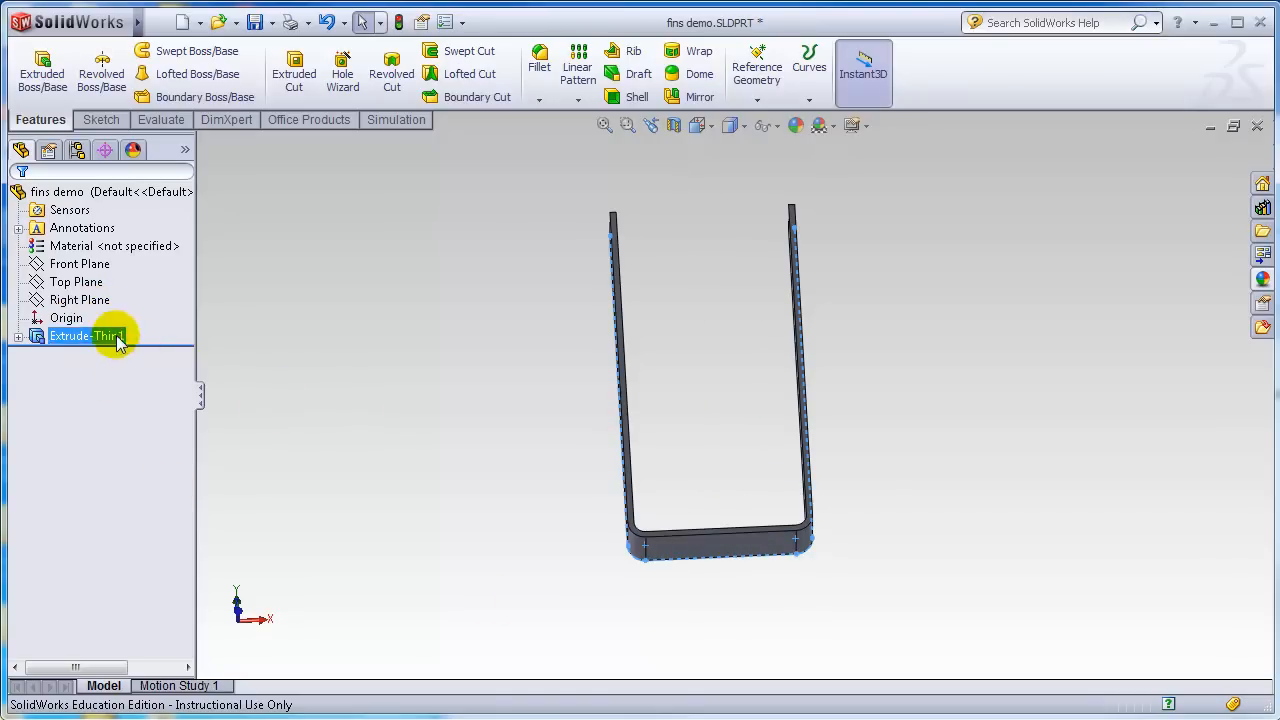
left_click(97, 308, "ctrl")
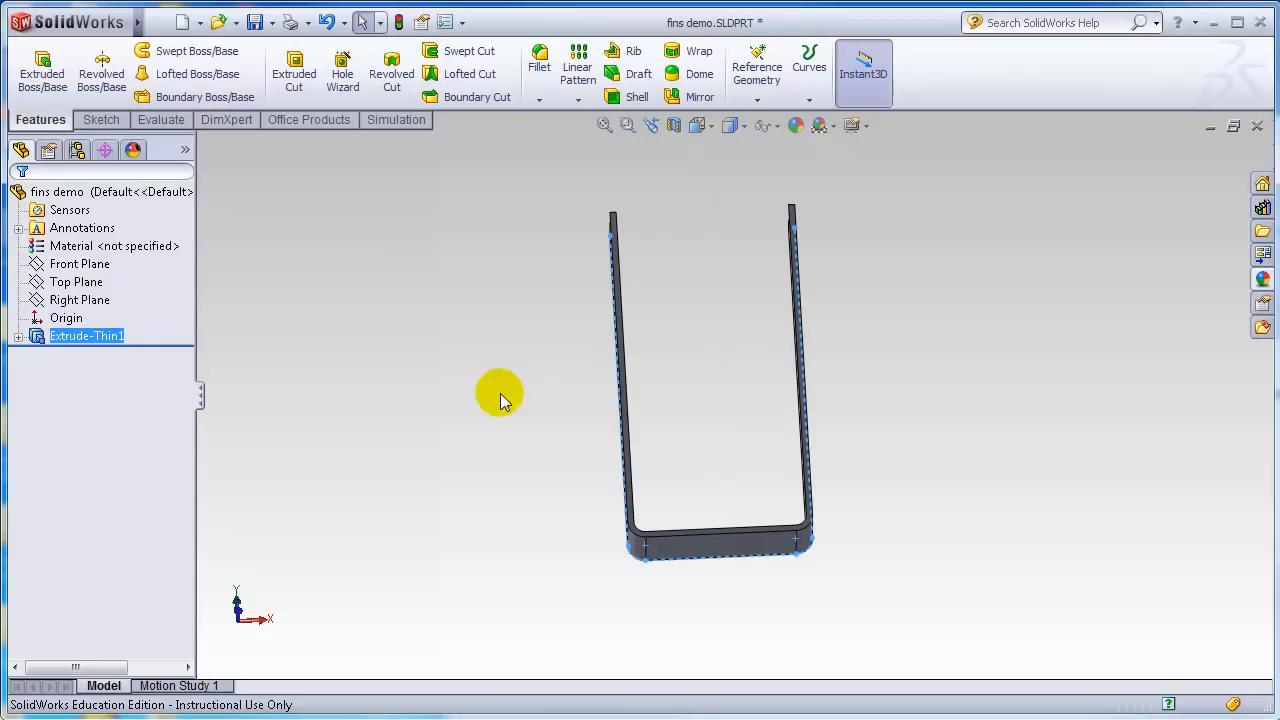
middle_click_drag(954, 427, 921, 429)
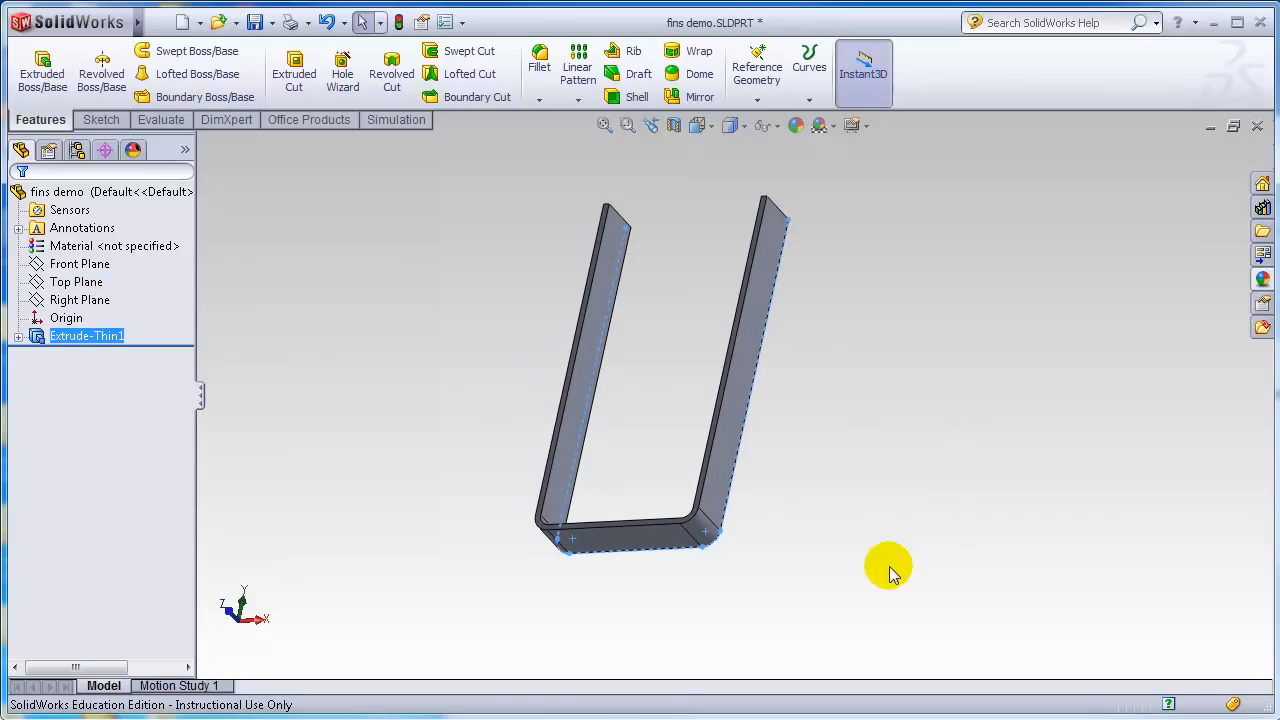
middle_click_drag(891, 571, 871, 563)
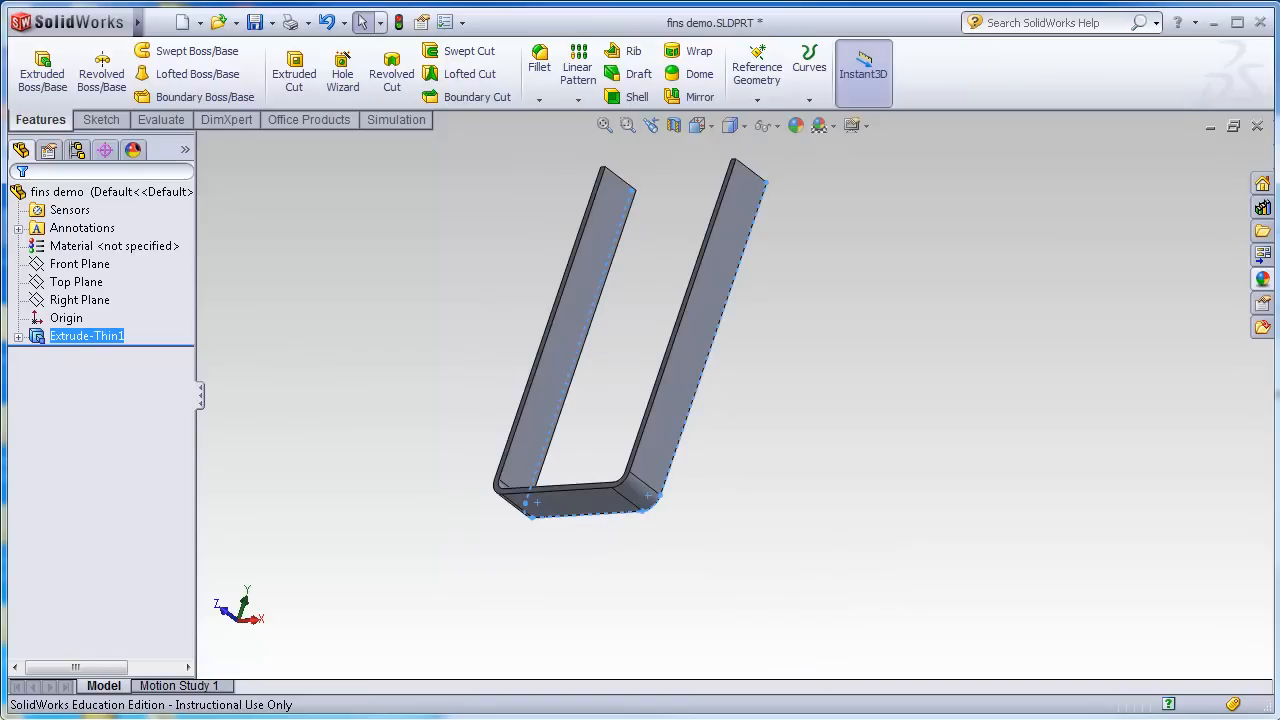
left_click_drag(0, 200, 549, 64)
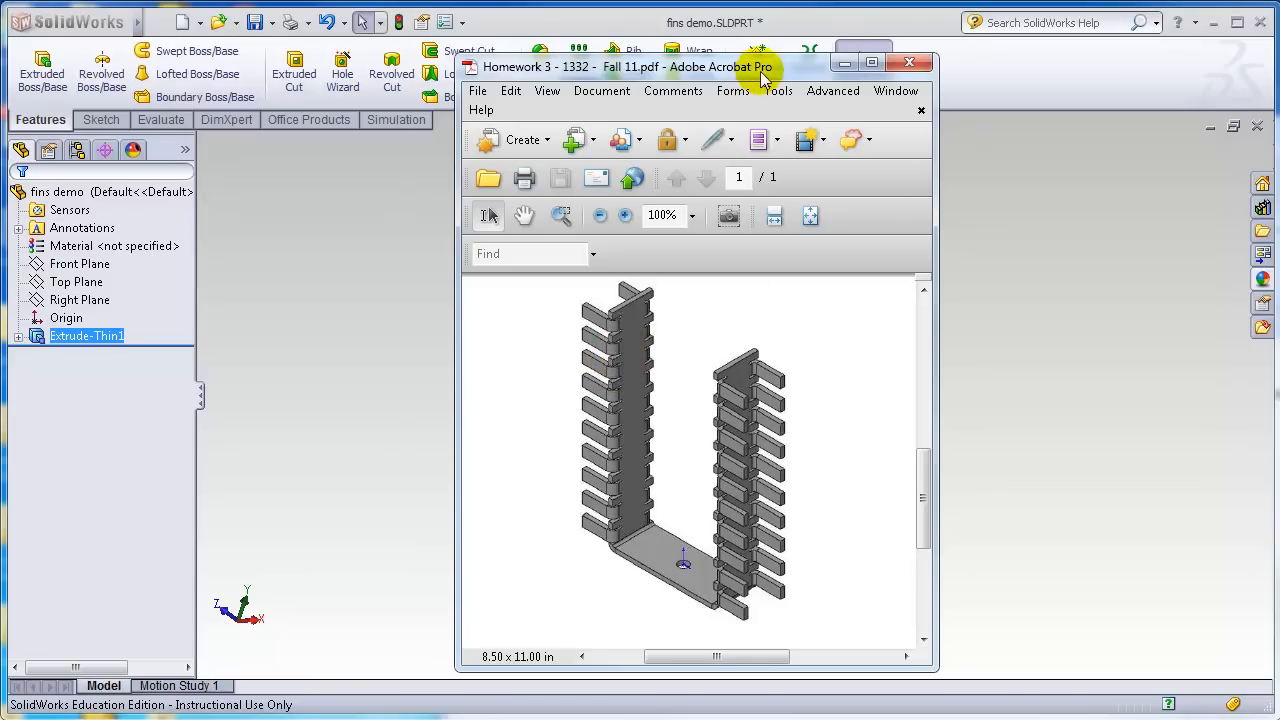
key("alt+Tab")
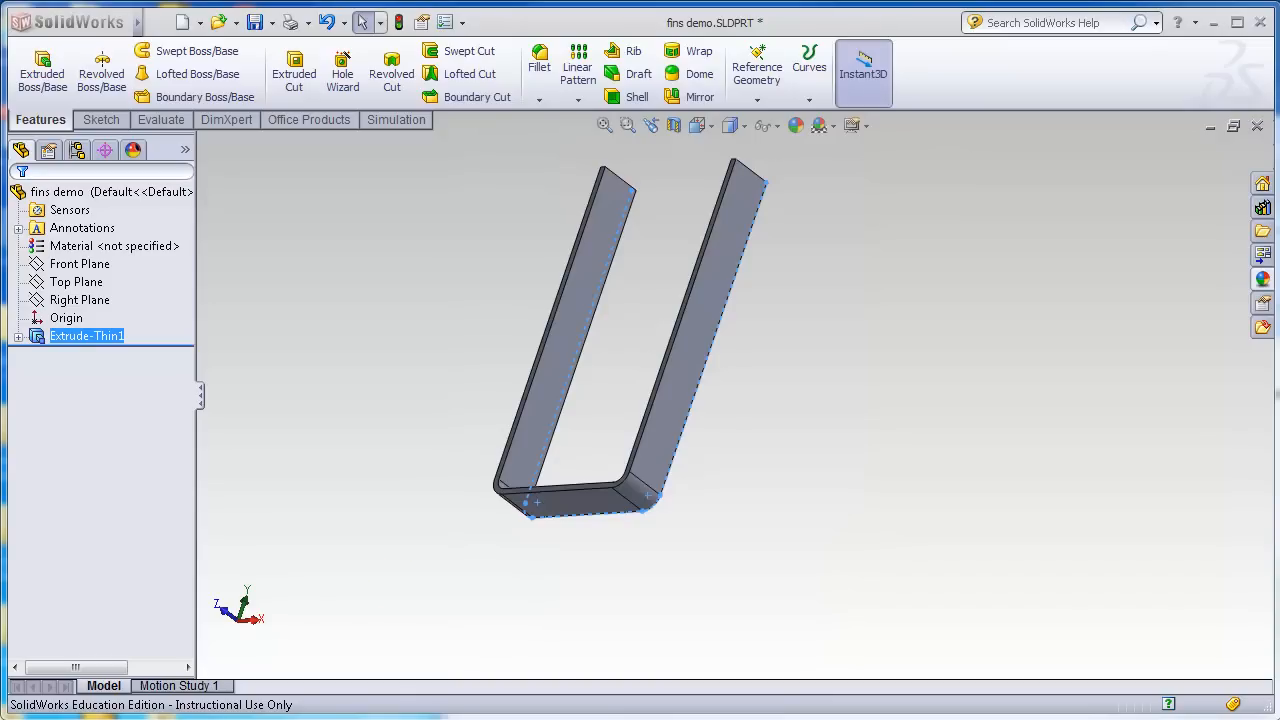
Start an extruded cut sketch on the outer face of one of the U's long legs, viewed normal to that face.
middle_click_drag(697, 471, 653, 404)
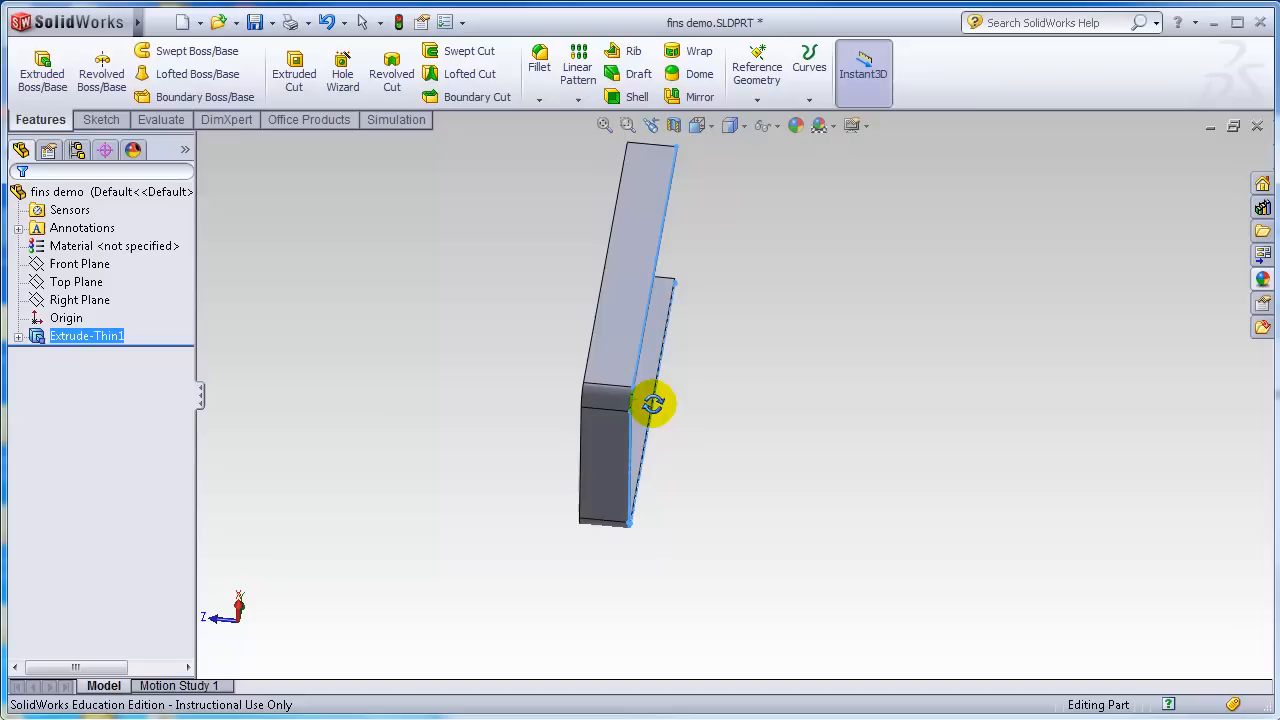
right_click(635, 220)
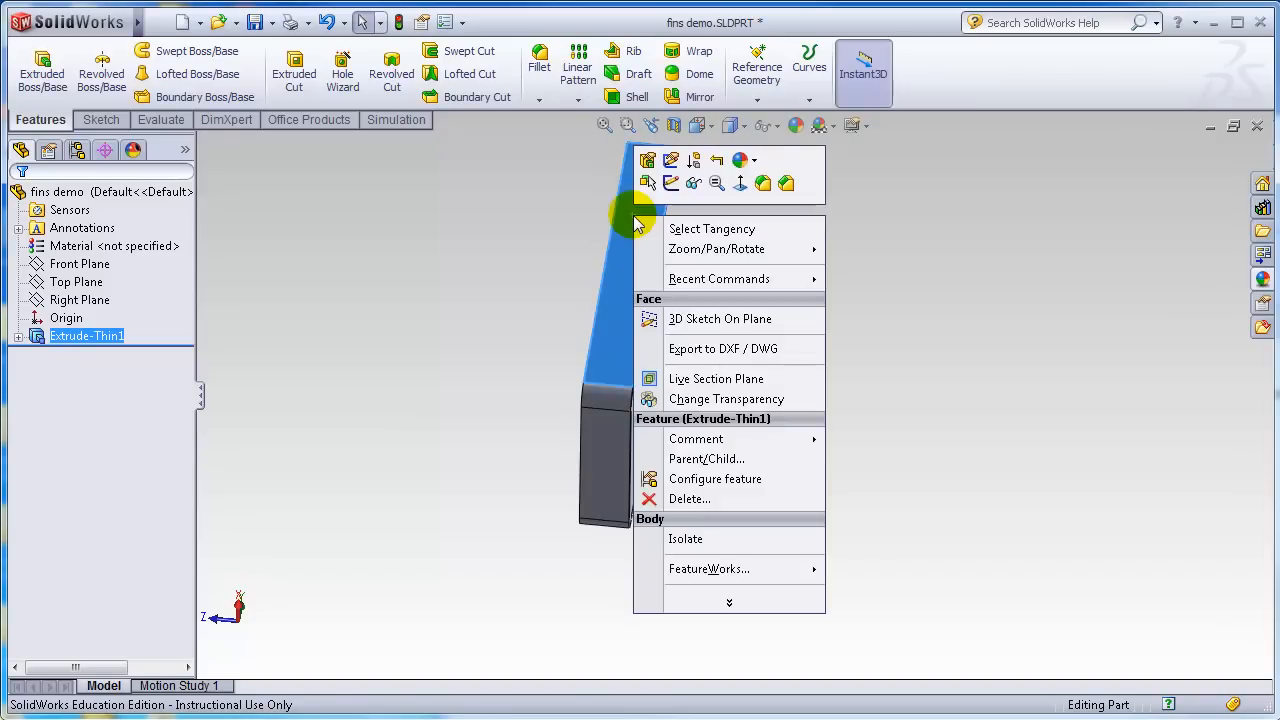
left_click(741, 183)
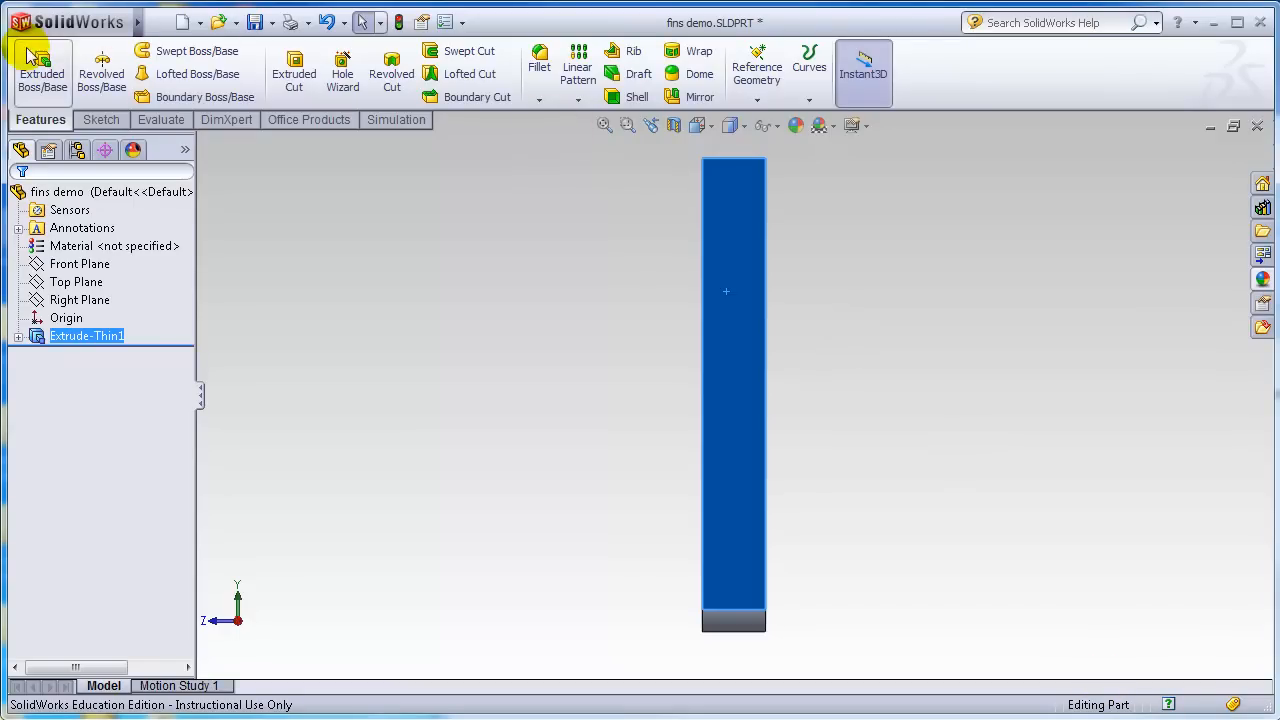
left_click(293, 78)
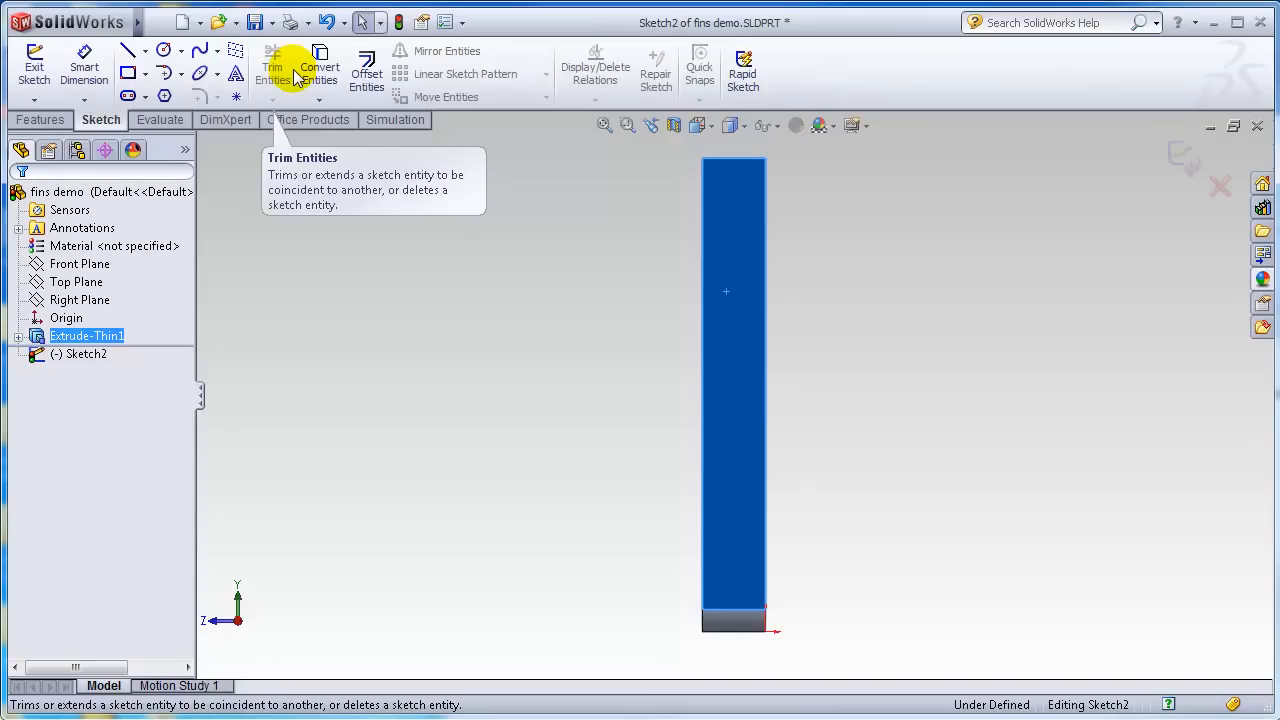
left_click(1003, 320)
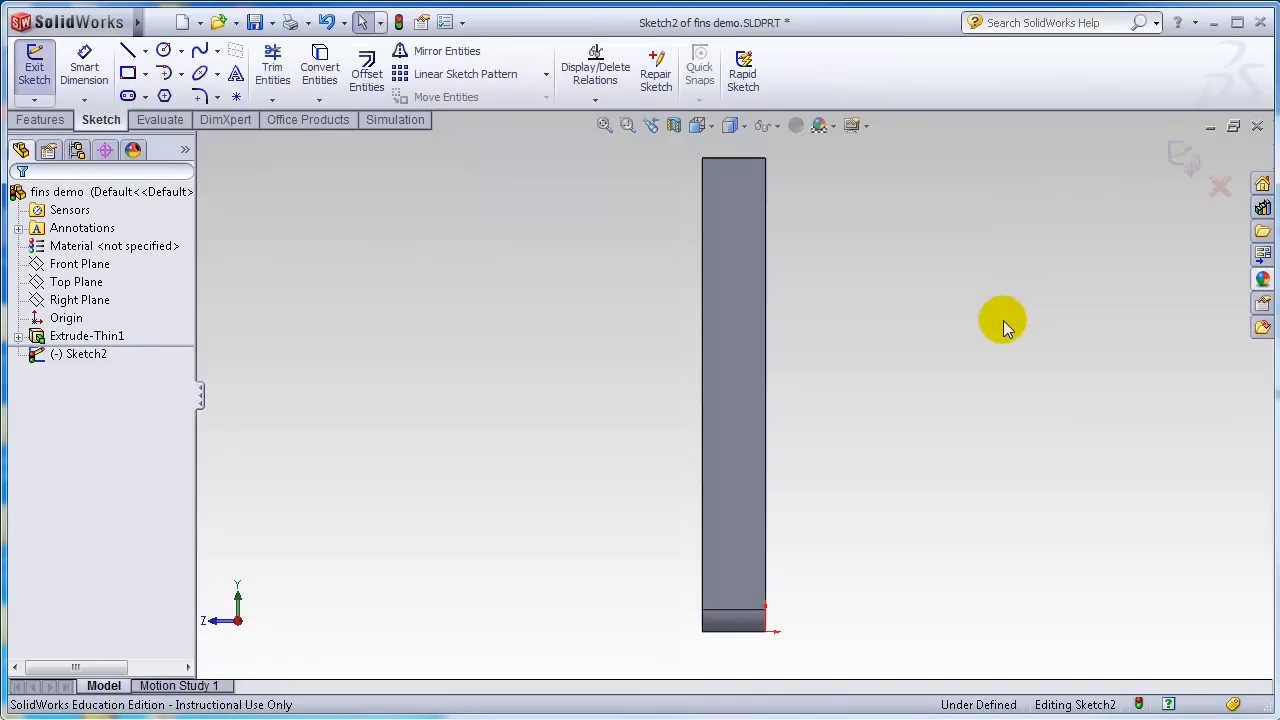
Sketch a corner rectangle about 6.2 x 13.3 mm inward from the leg's long edge, near its upper end.
left_click(128, 73)
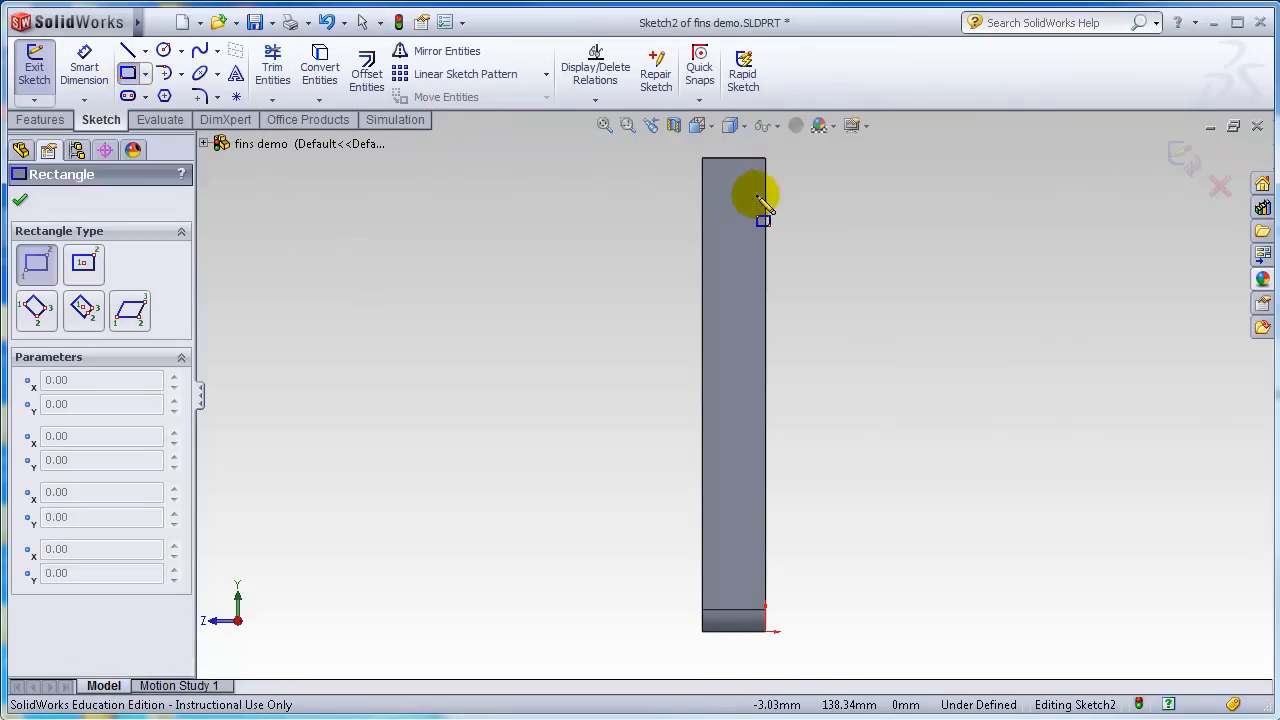
left_click(703, 176)
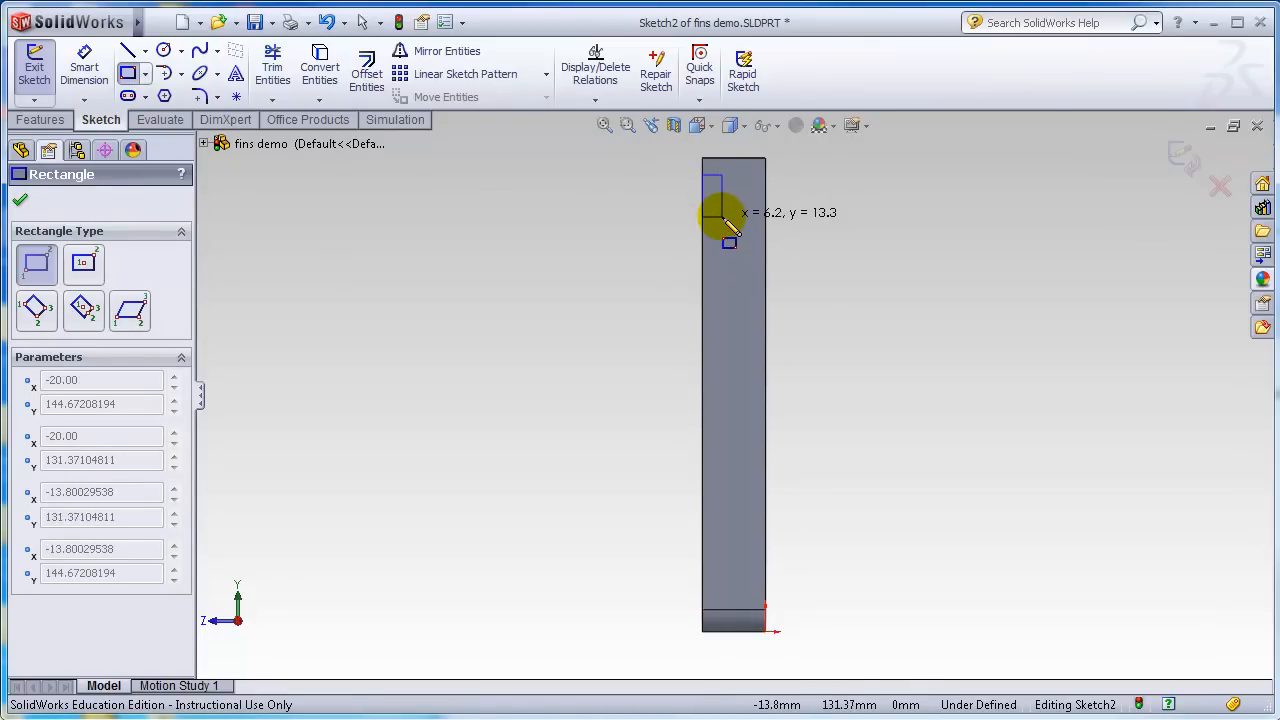
left_click(721, 215)
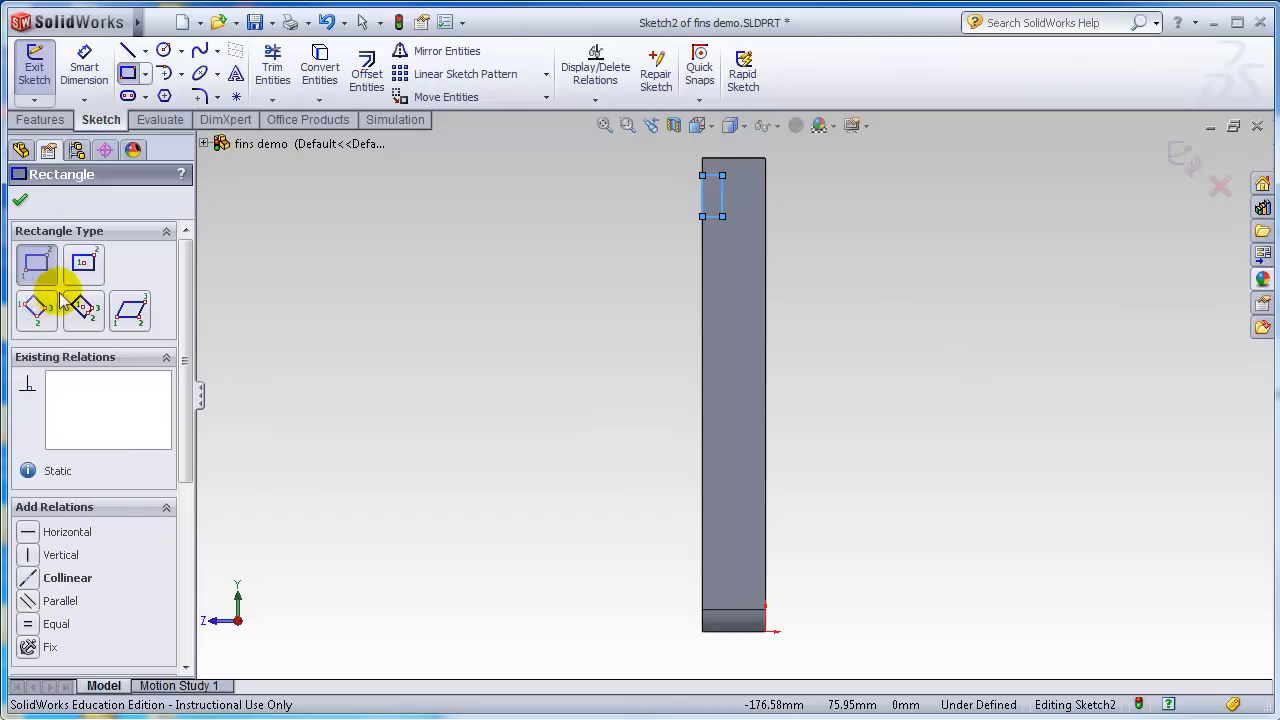
left_click(20, 199)
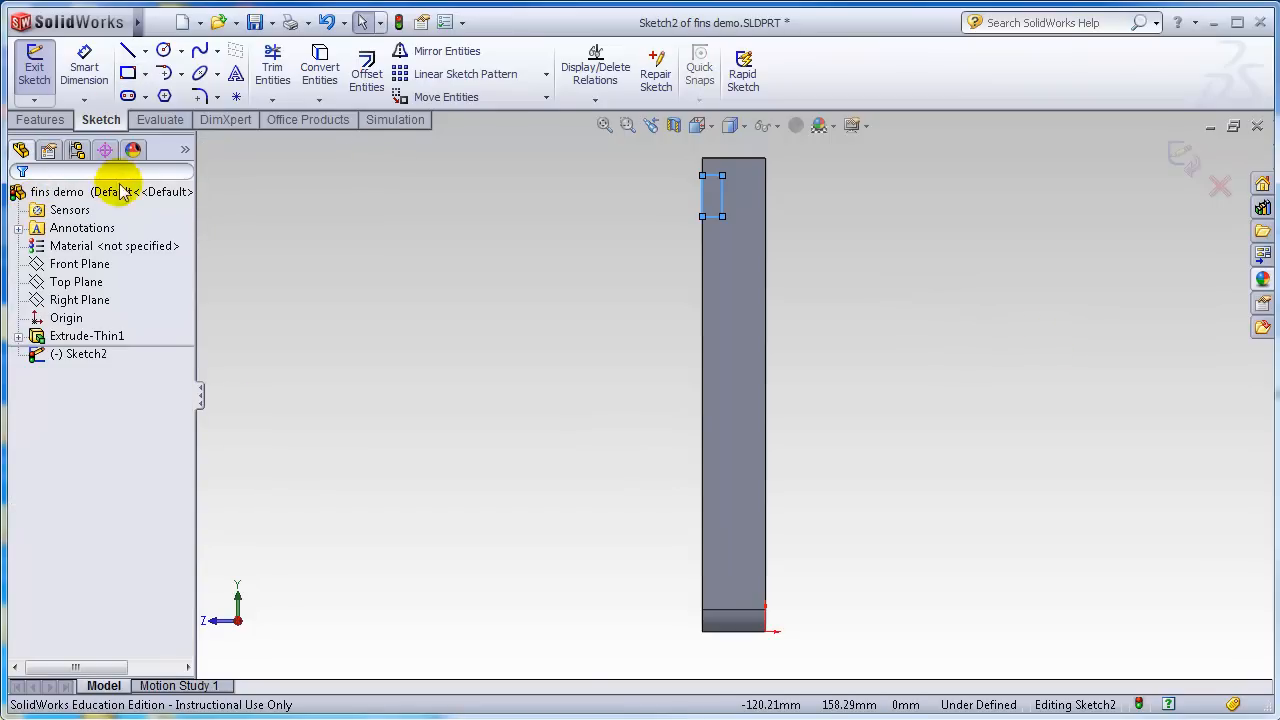
Dimension the rectangle 10 mm high and 5 mm wide.
left_click(87, 76)
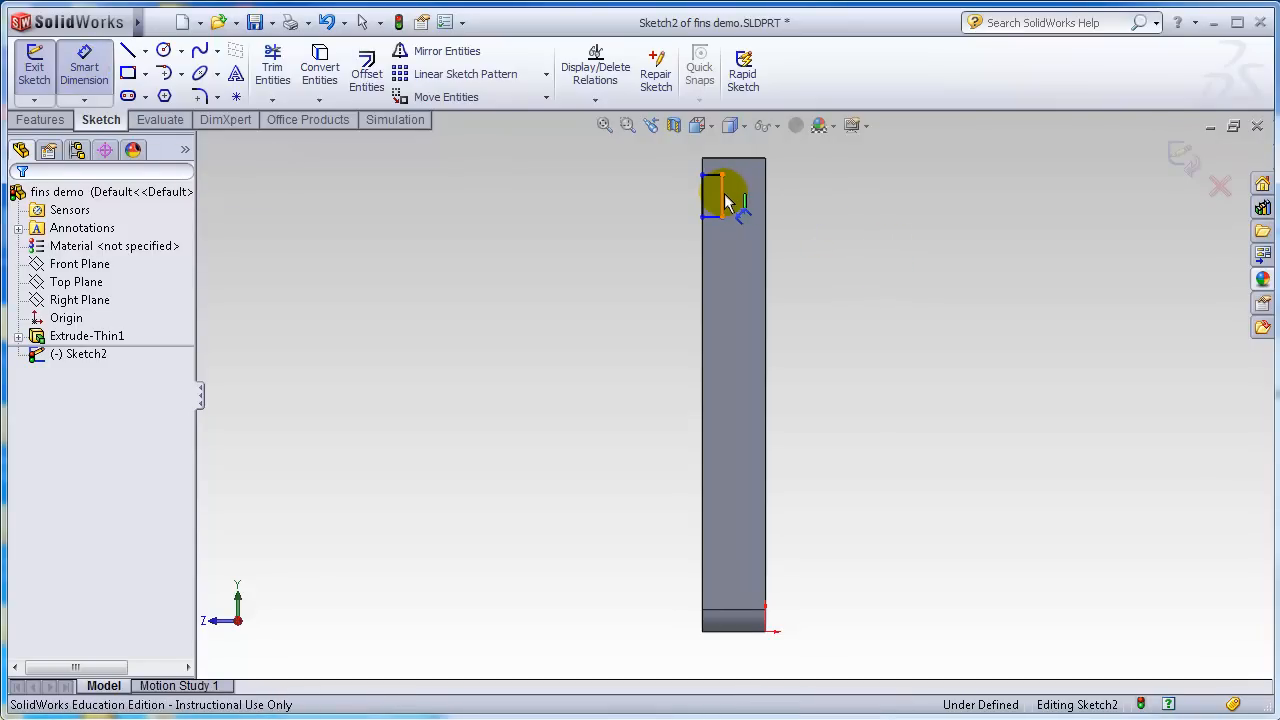
left_click(726, 198)
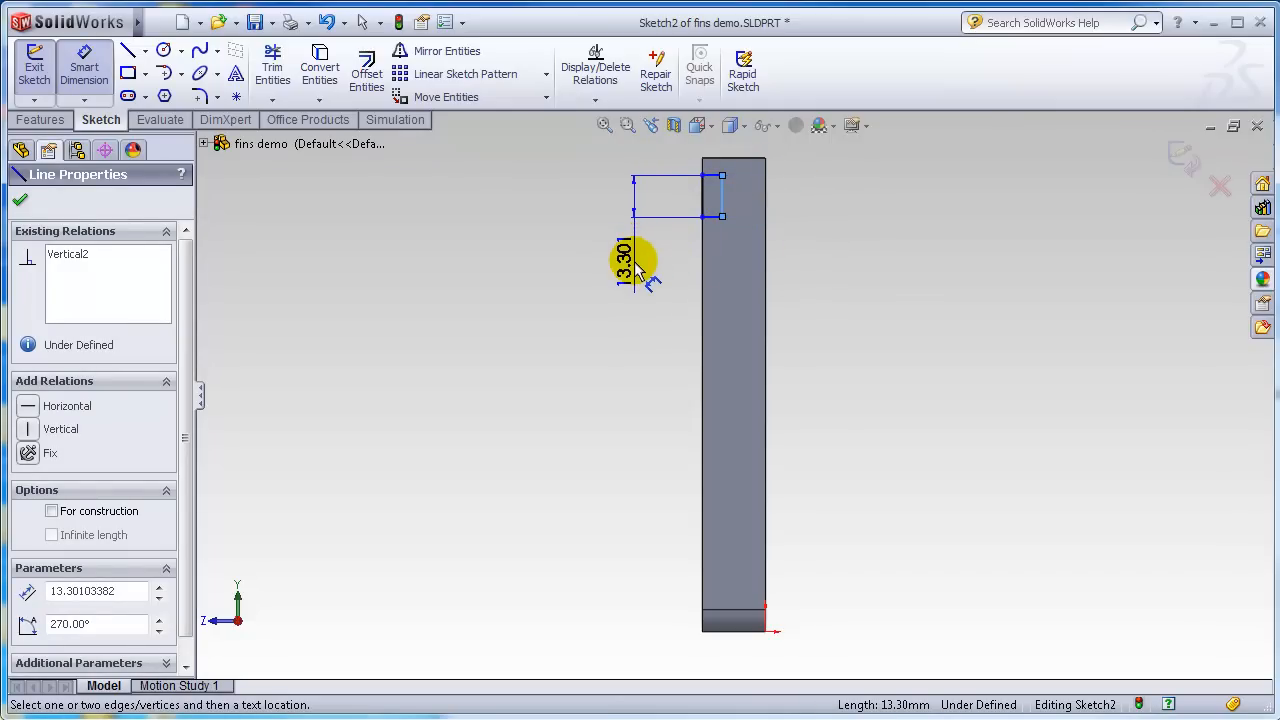
left_click(636, 270)
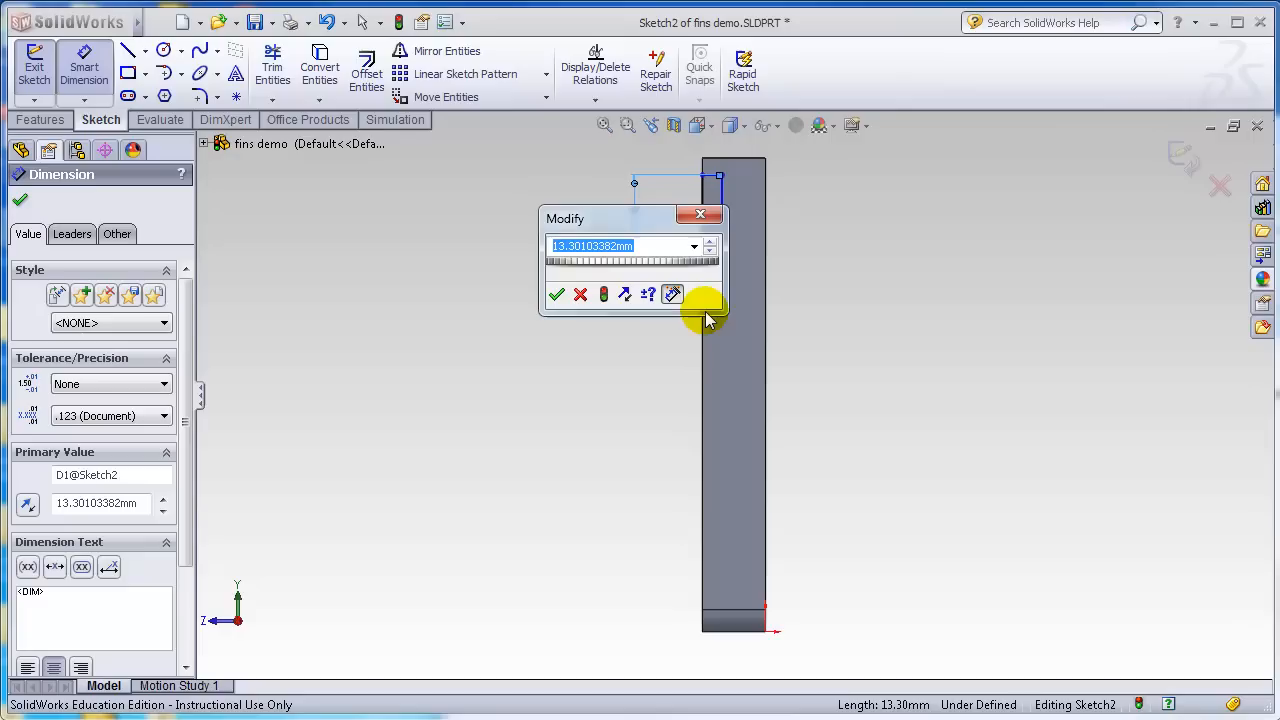
type("10")
key("Return")
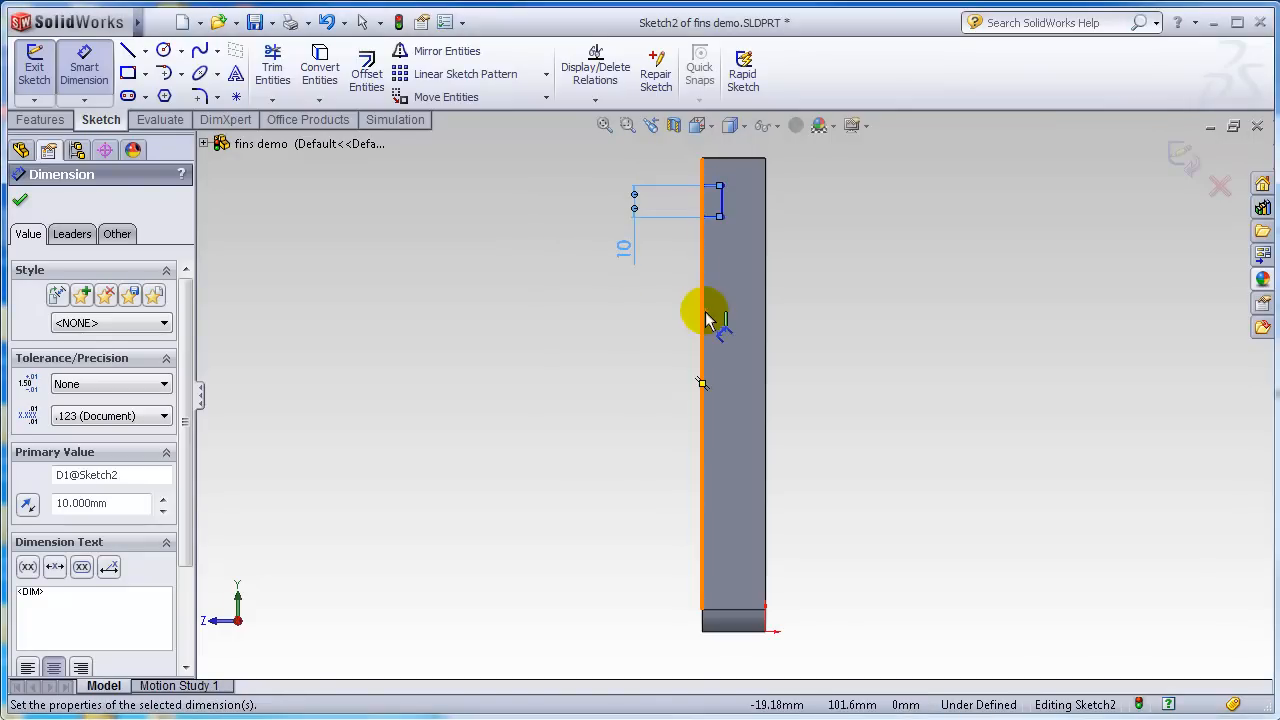
left_click(716, 195)
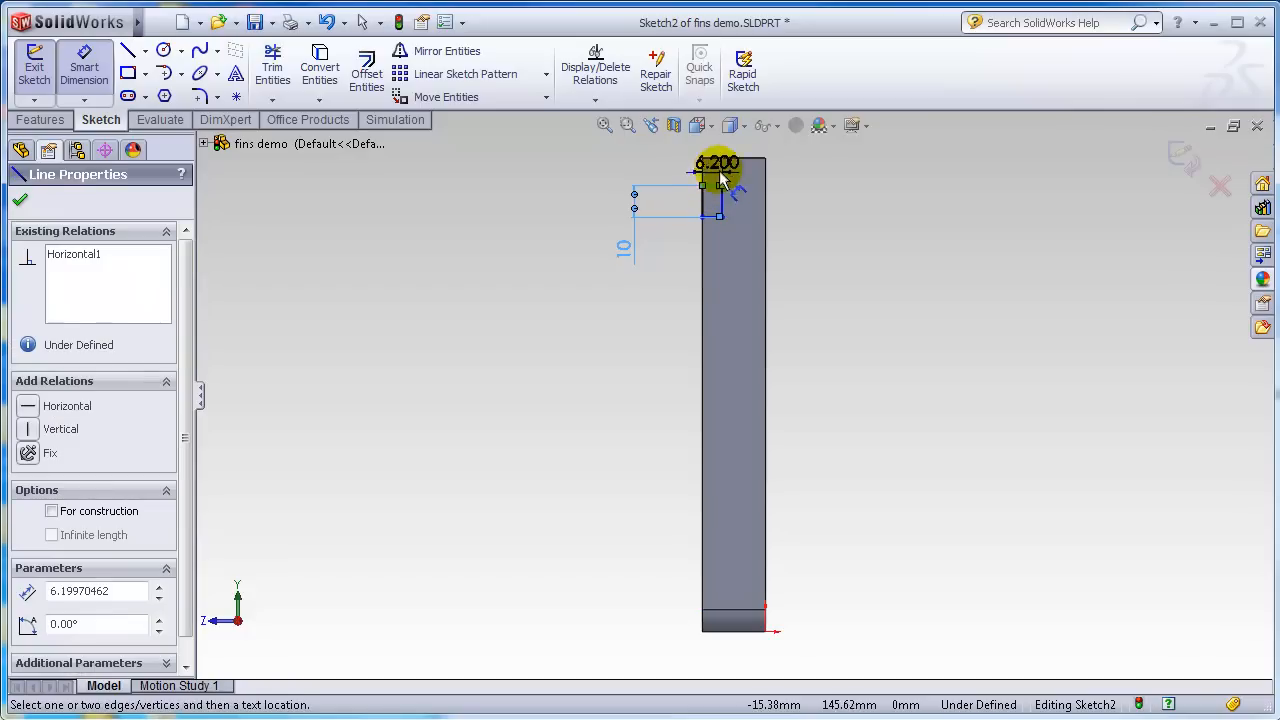
left_click(770, 148)
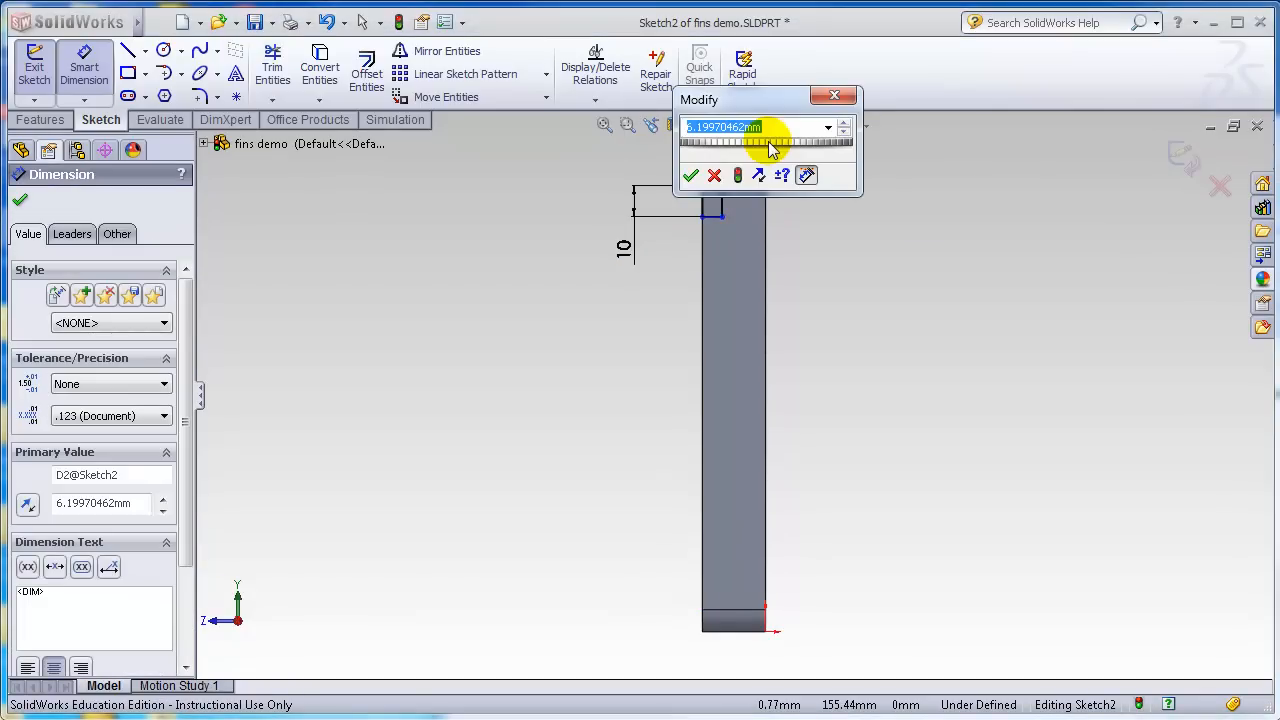
type("5")
key("Return")
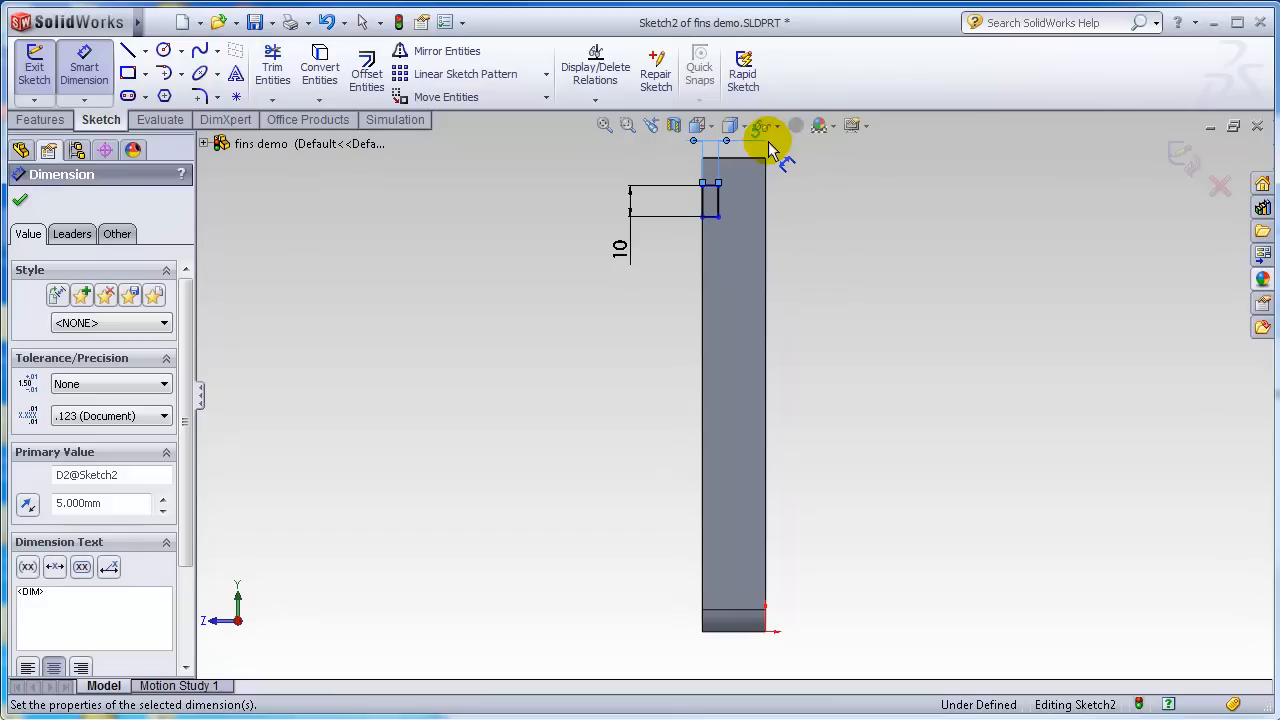
Dimension the rectangle's upper side 2.5 mm below the leg's top edge.
scroll(791, 206, "up", 3)
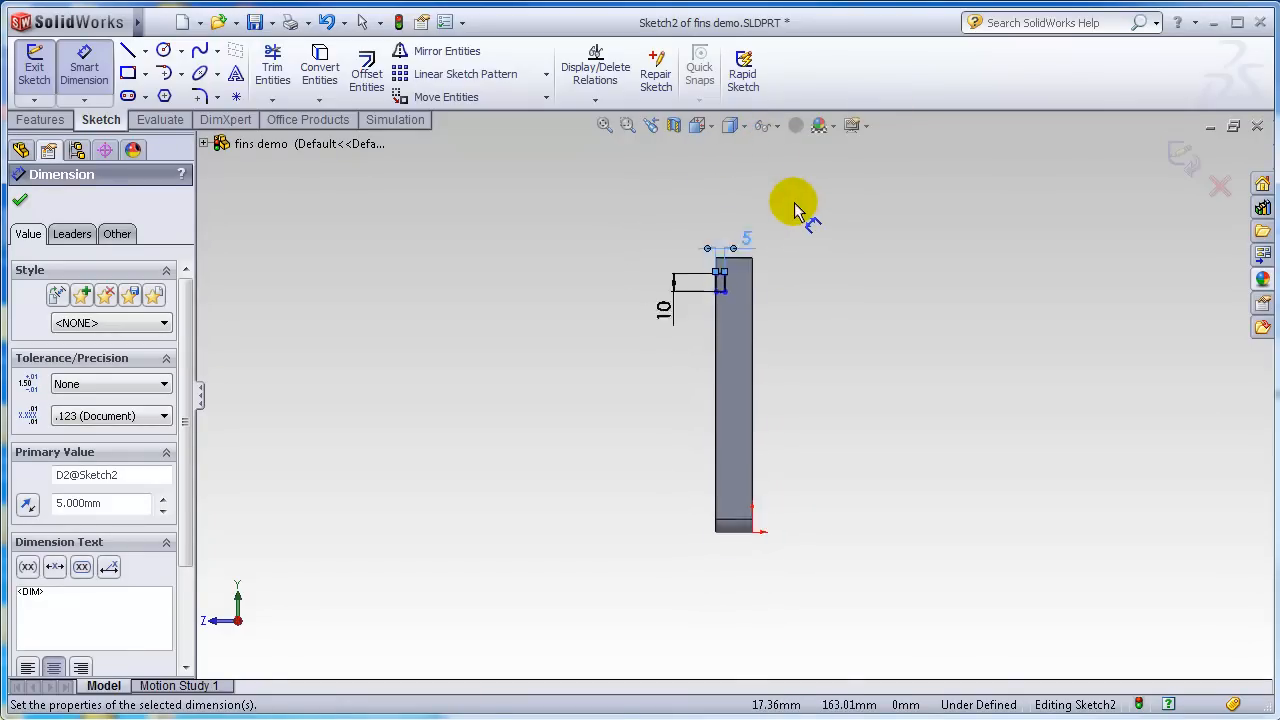
scroll(737, 296, "down", 6)
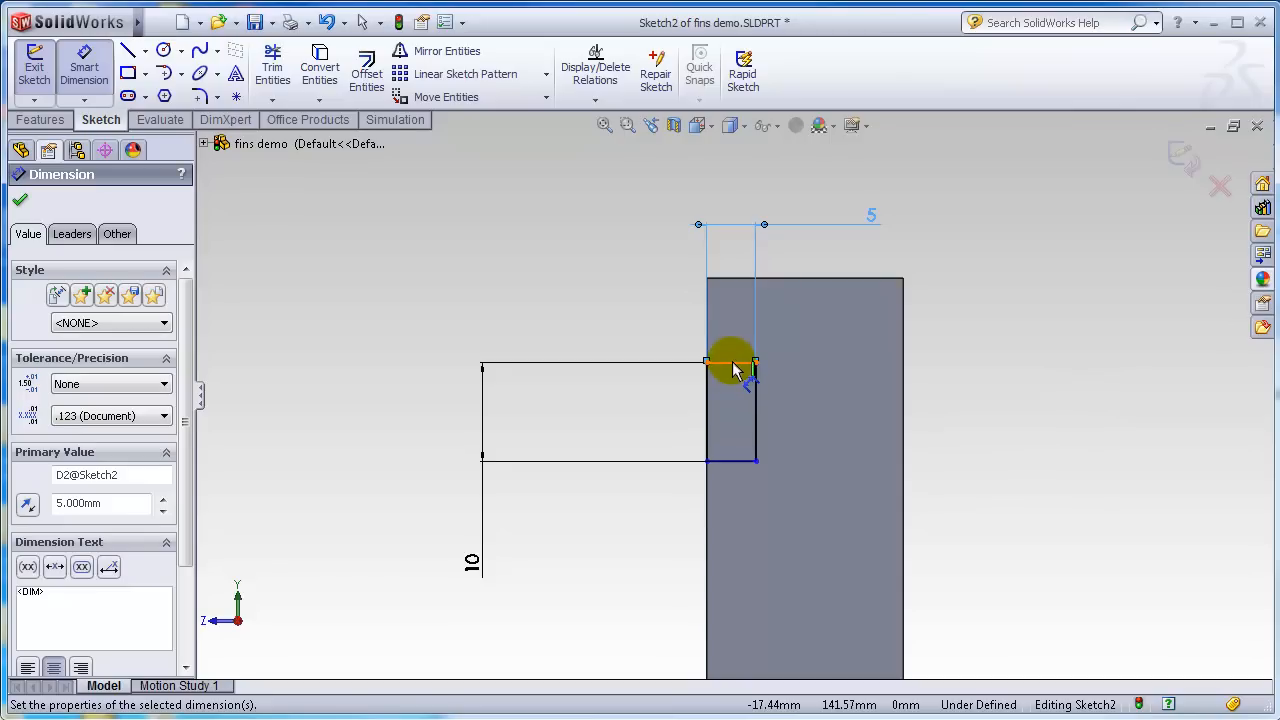
left_click_drag(733, 368, 736, 283)
left_click(728, 278)
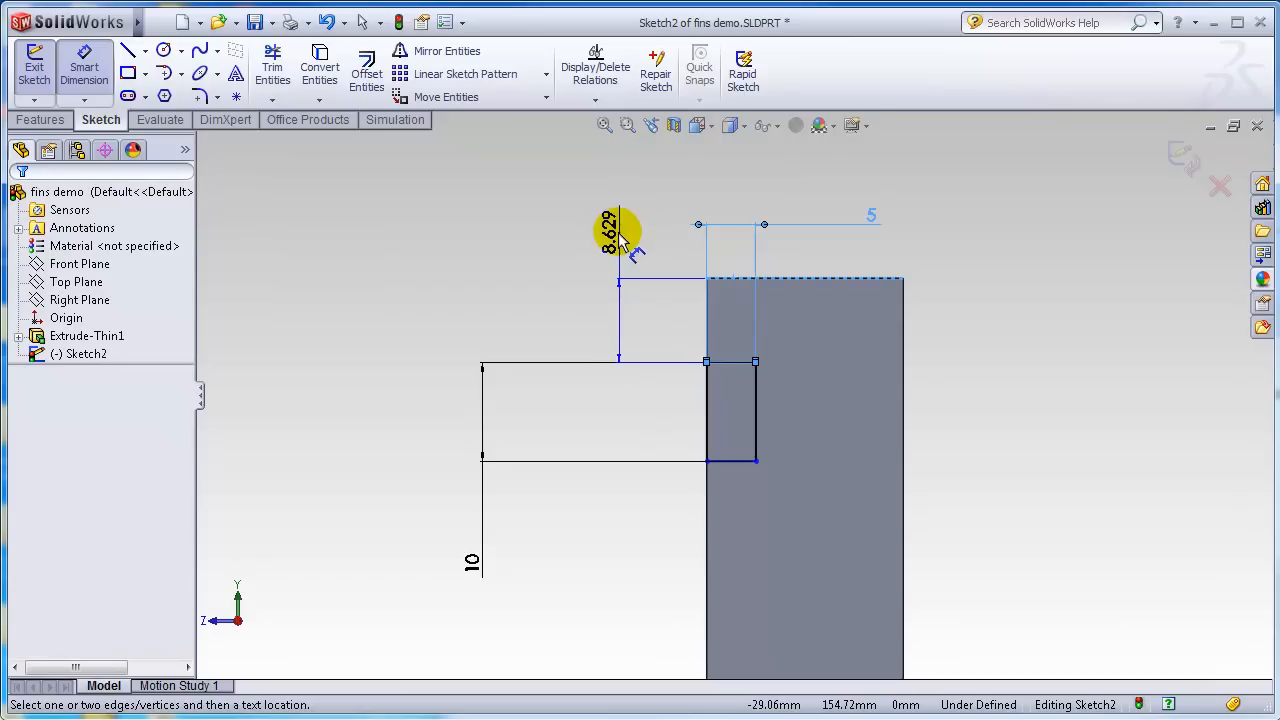
left_click(613, 229)
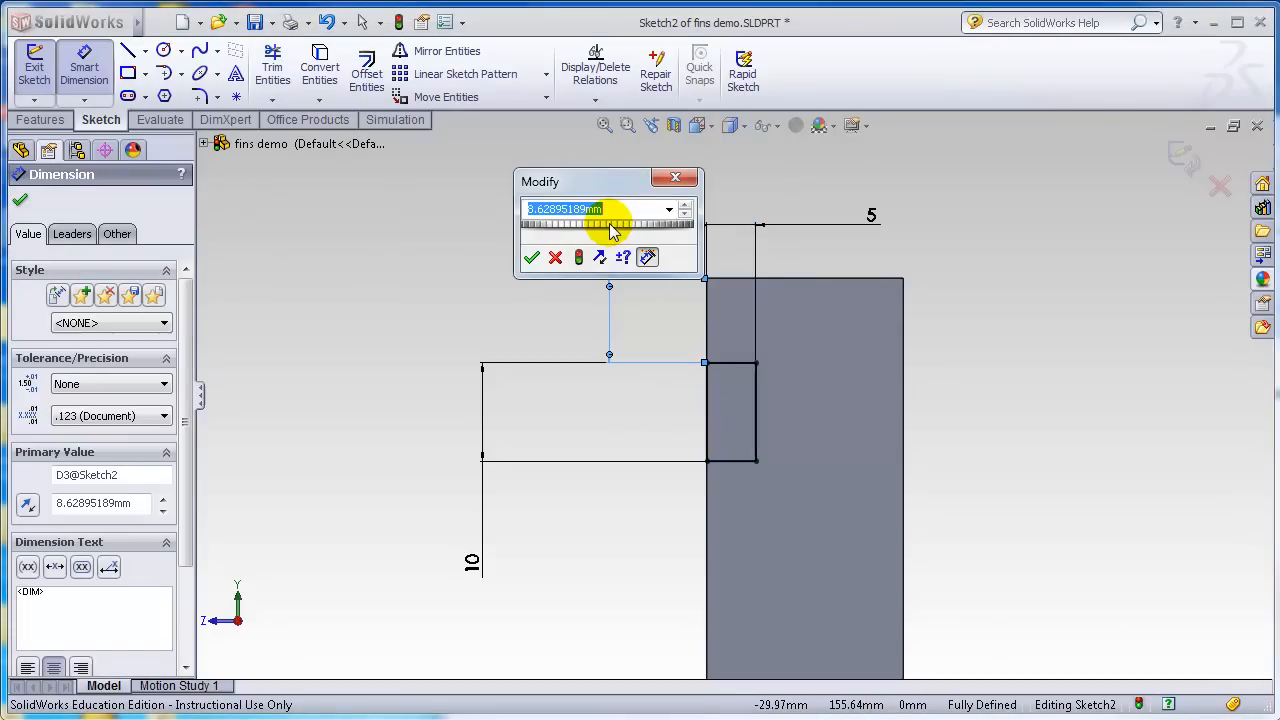
type("2")
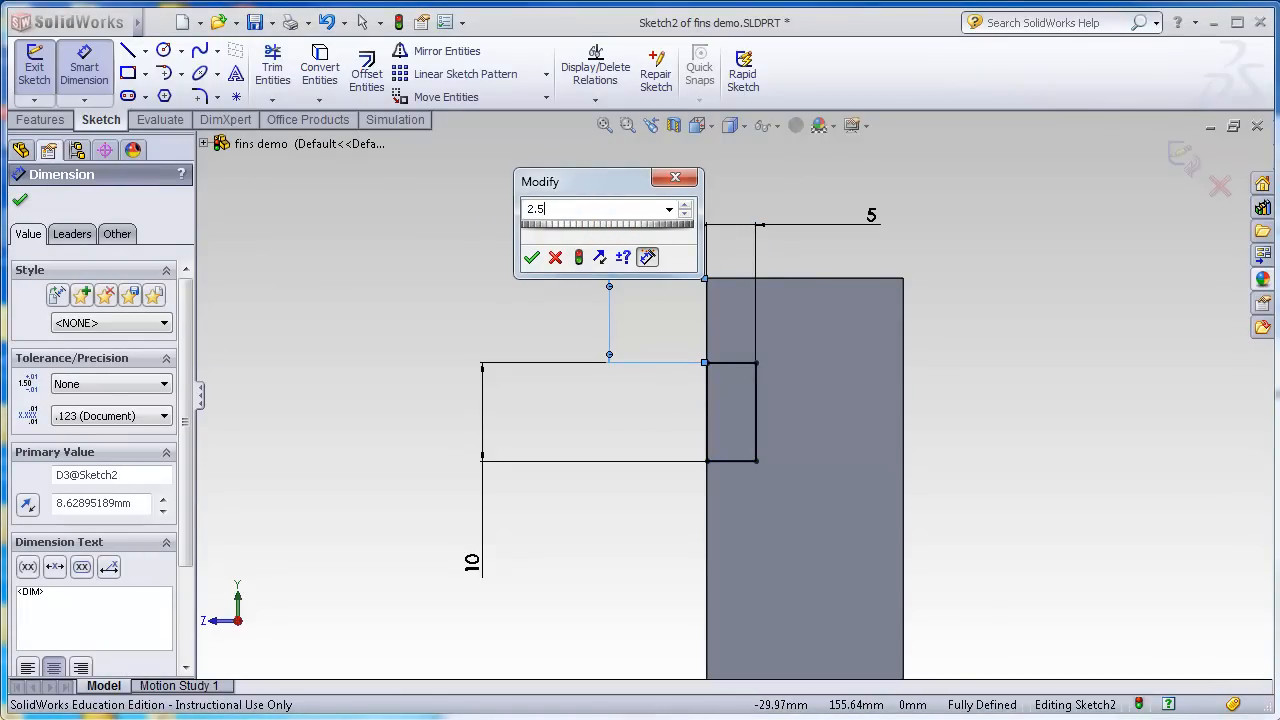
type(".5")
key("Return")
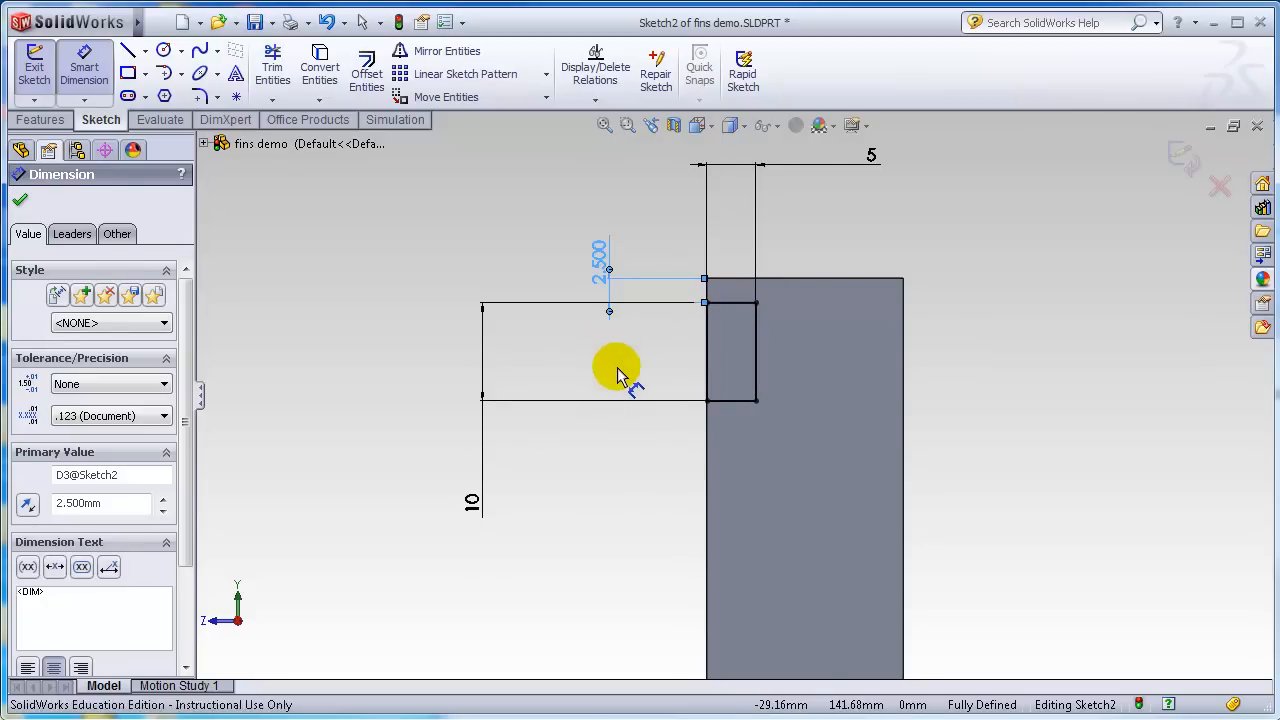
key("Escape")
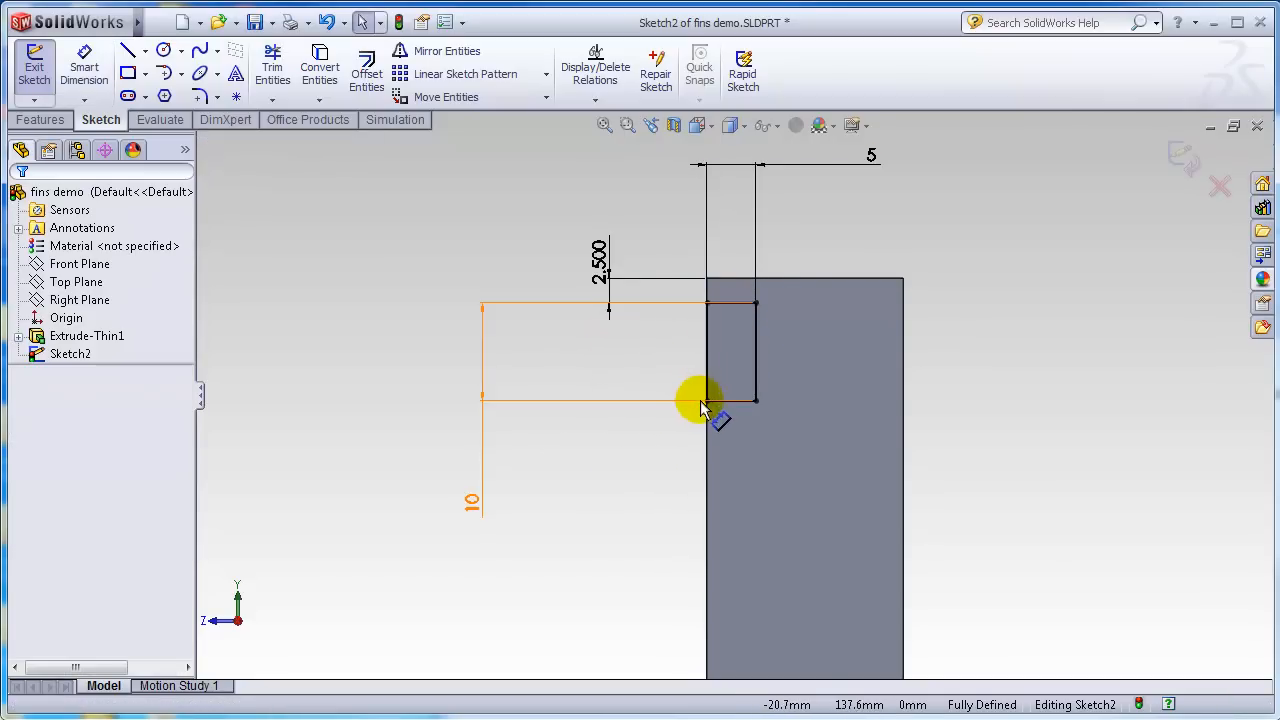
Finish the rectangle sketch and examine the extruded cut's preview and direction through the leg.
left_click(757, 401)
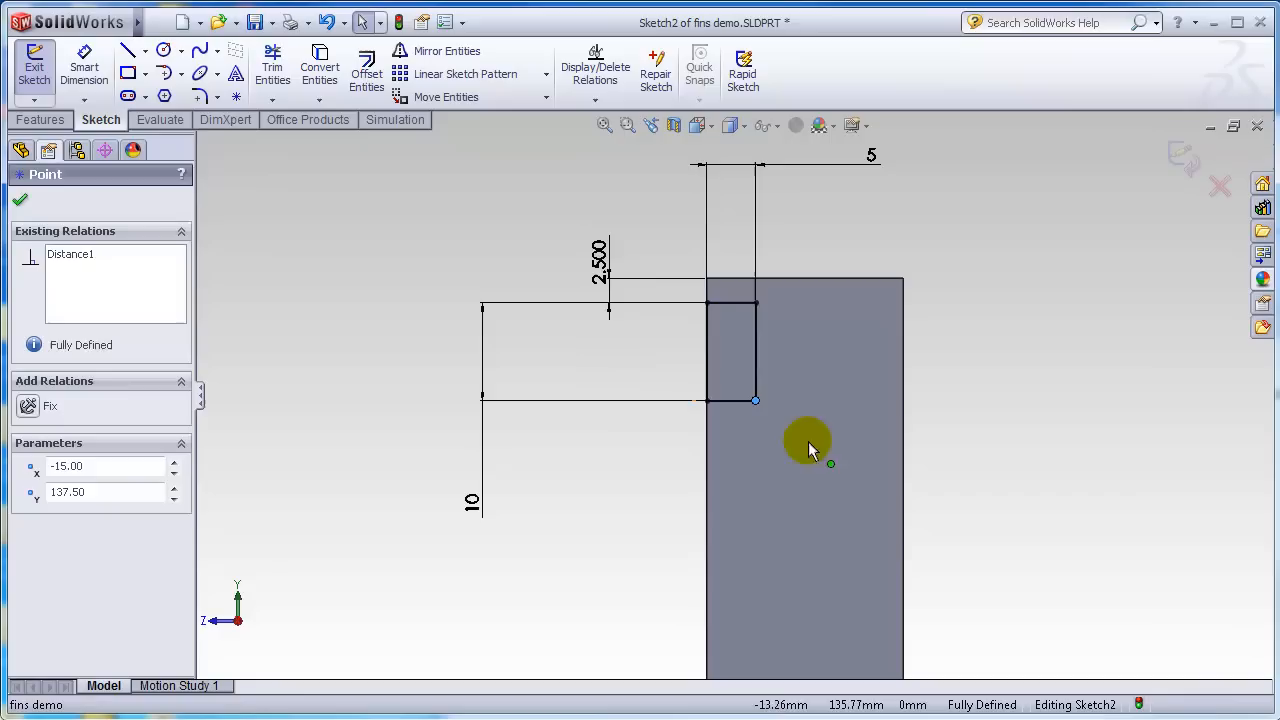
left_click(756, 326)
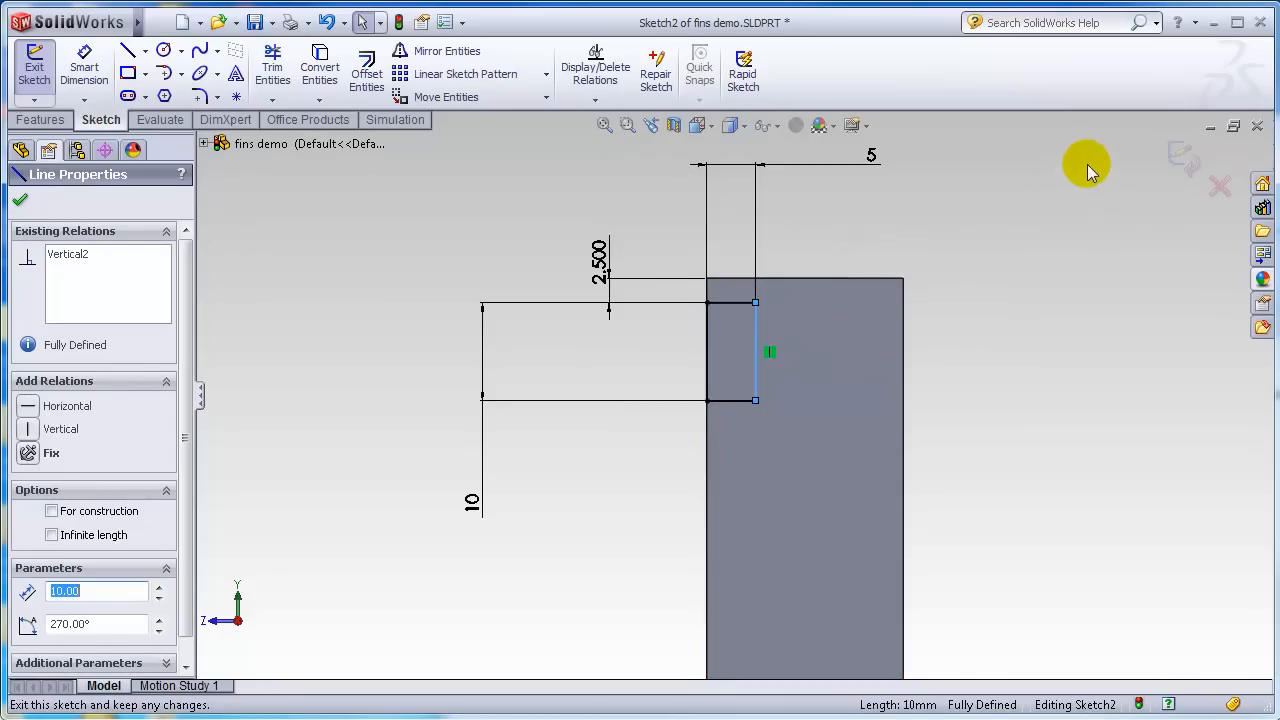
left_click(1192, 154)
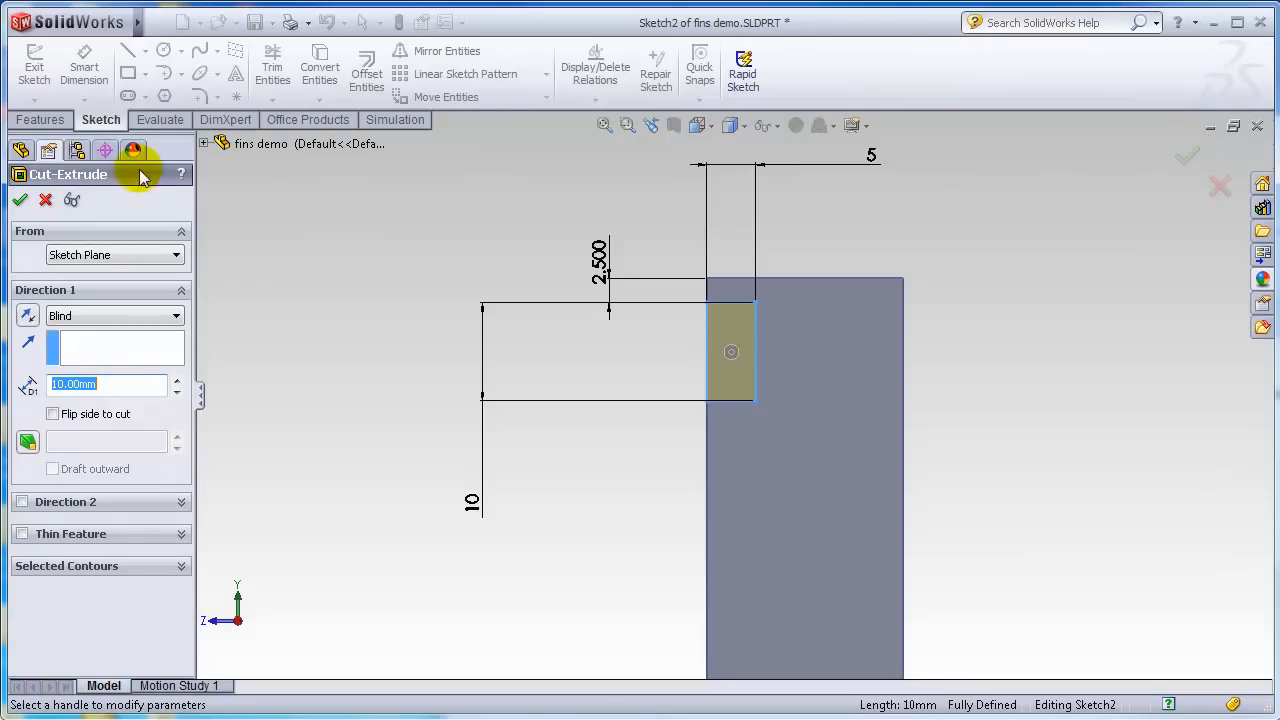
middle_click_drag(360, 437, 413, 442)
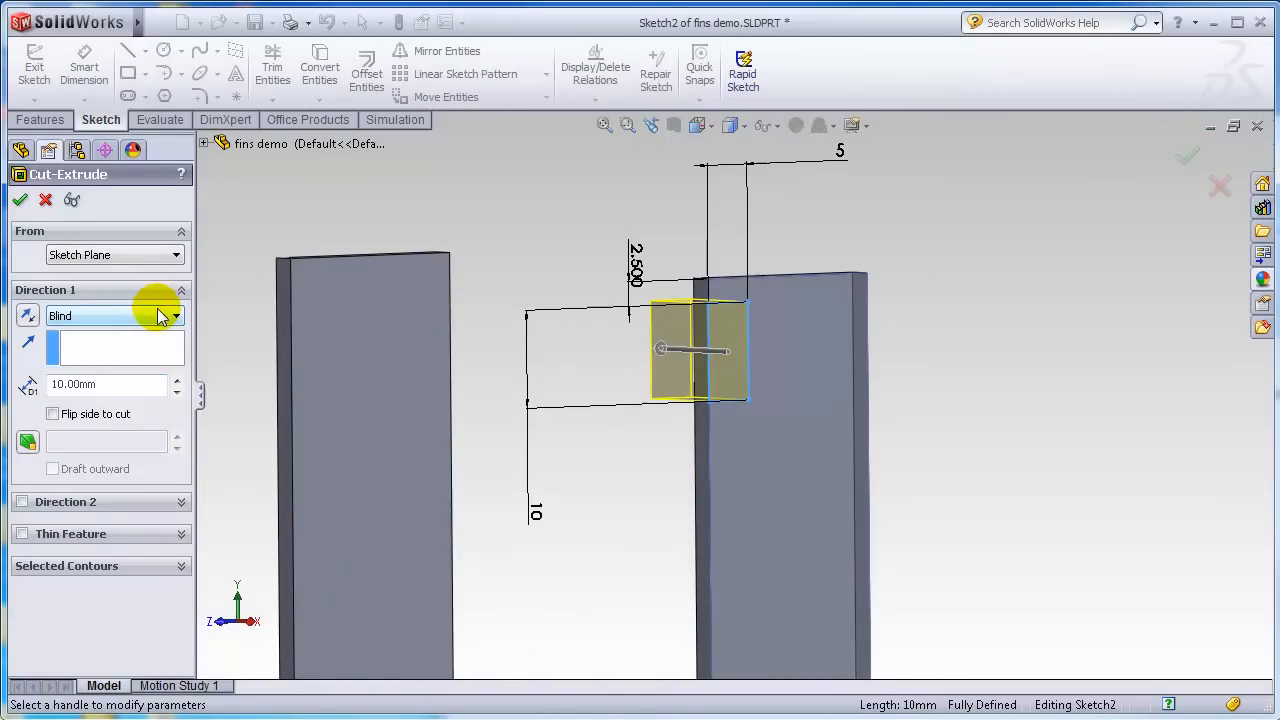
middle_click_drag(671, 443, 729, 451)
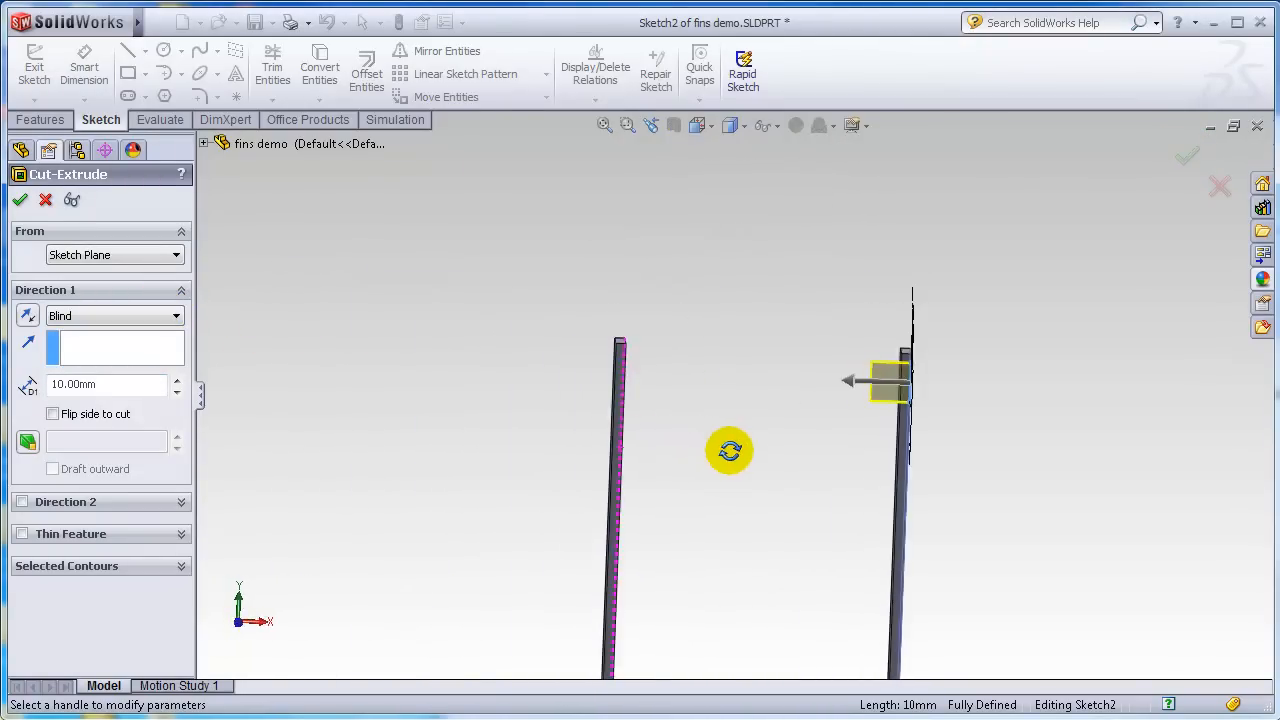
middle_click_drag(1069, 449, 1023, 437)
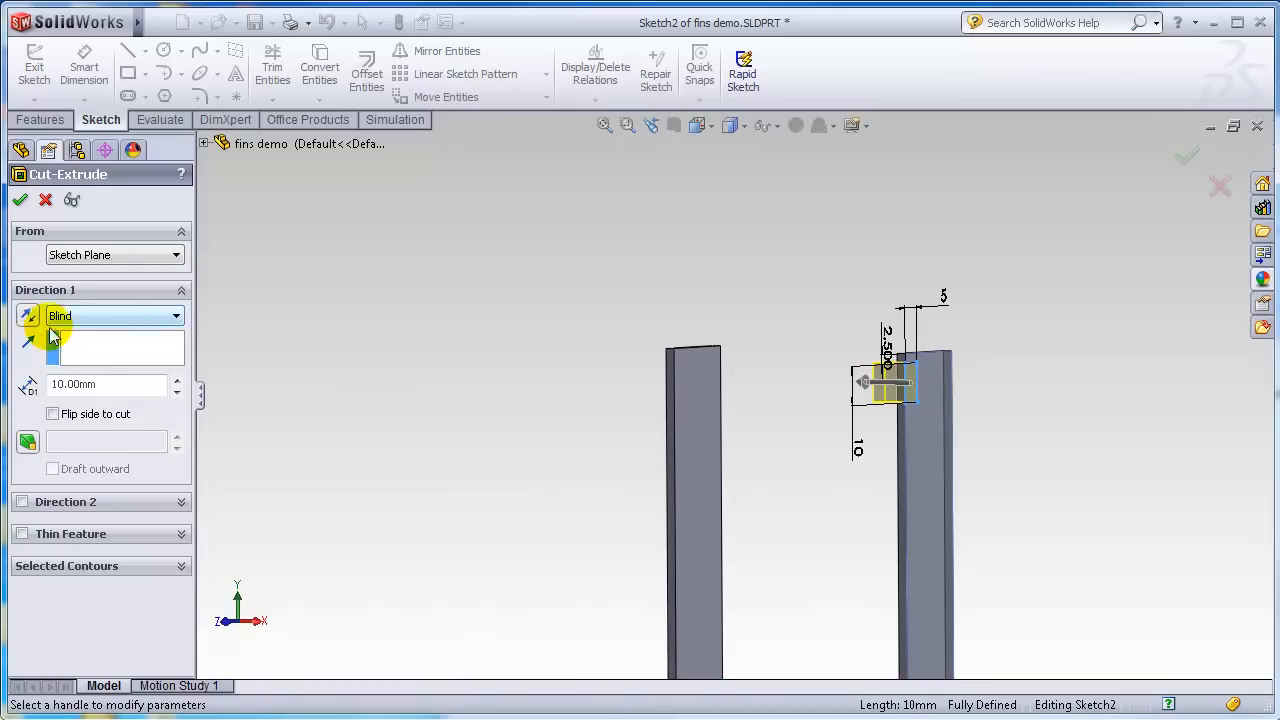
Try the Through All and Up To Next end conditions for the cut.
left_click(78, 318)
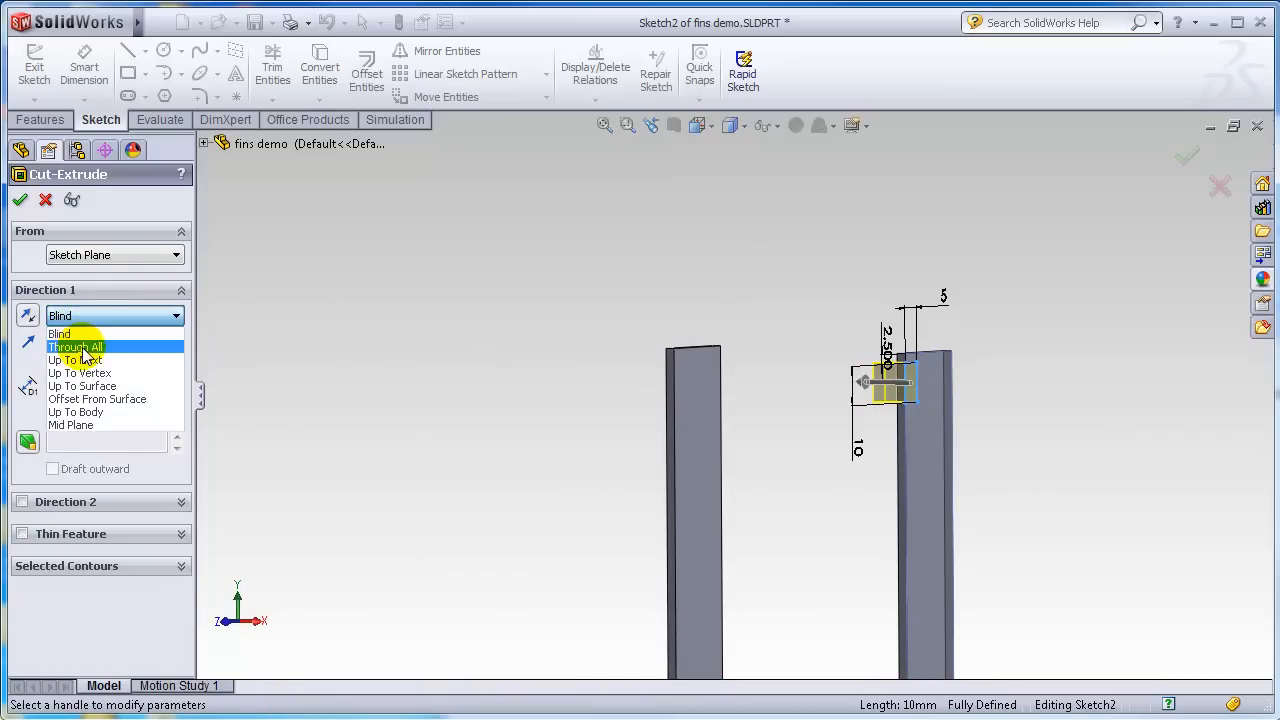
left_click(78, 347)
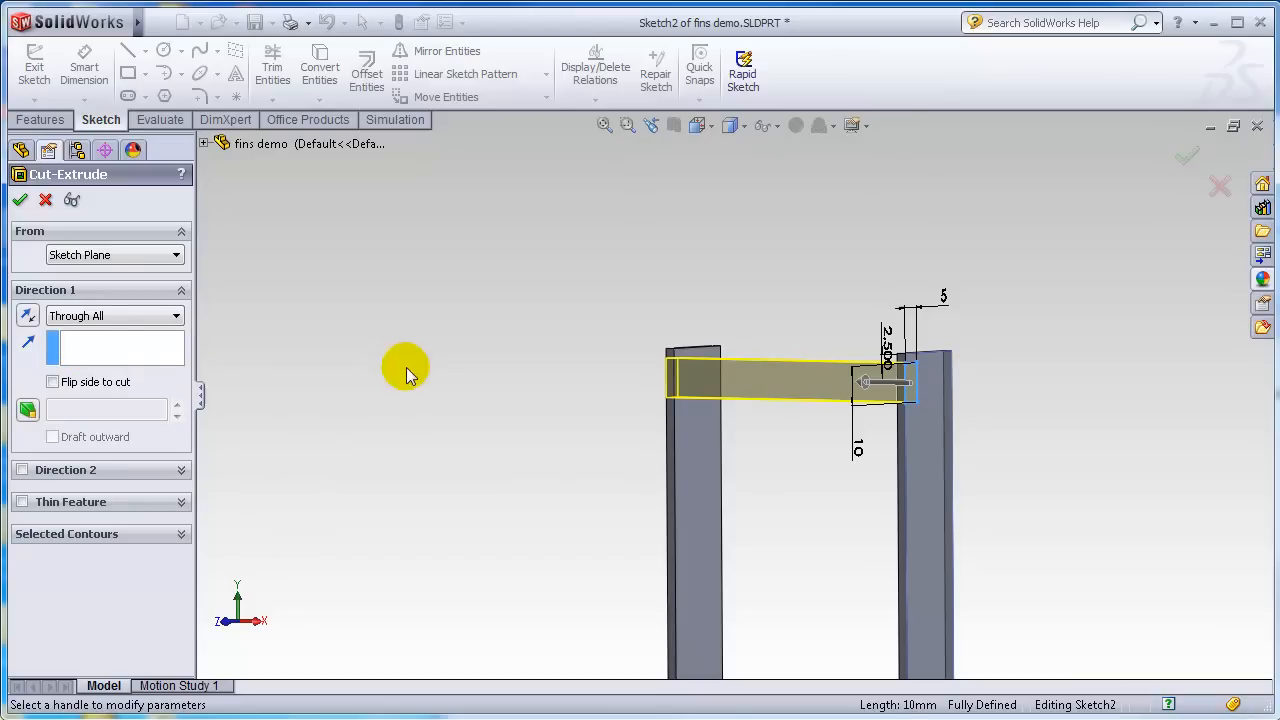
key("Down")
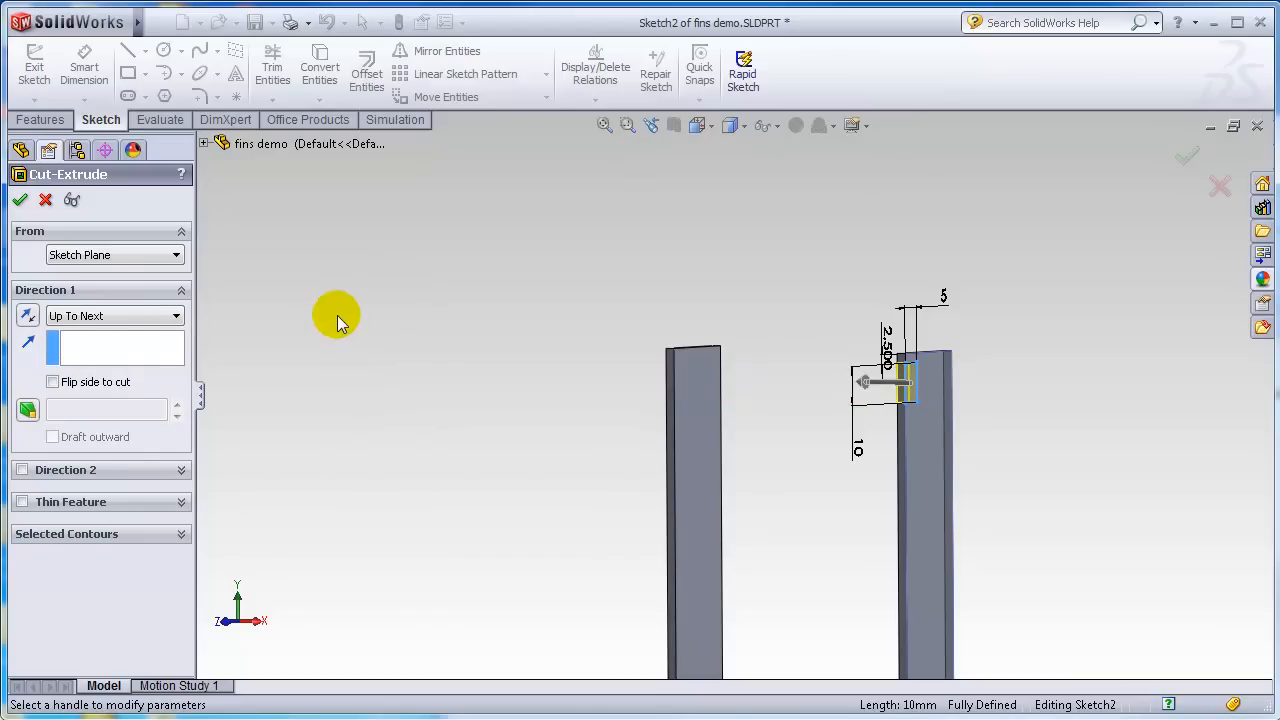
Set the cut's end condition to Up To Surface, ending at the inner face of the opposite leg.
left_click(137, 318)
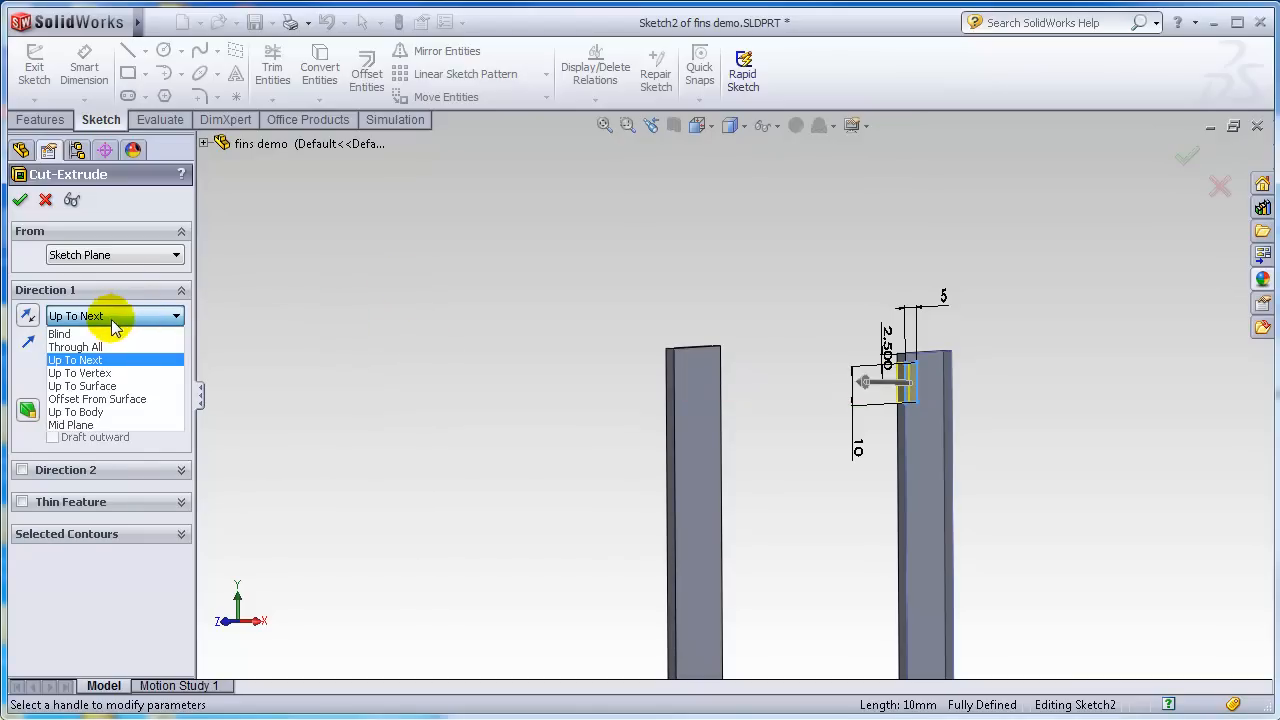
left_click(88, 388)
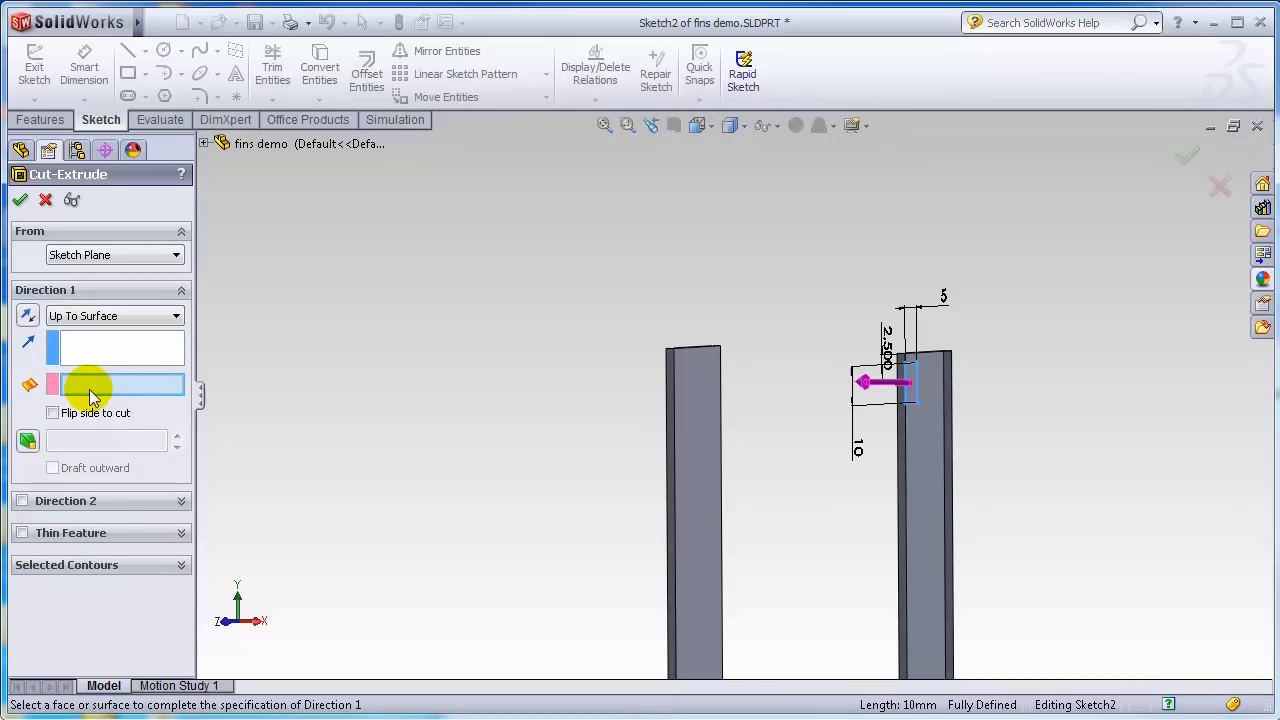
left_click(700, 432)
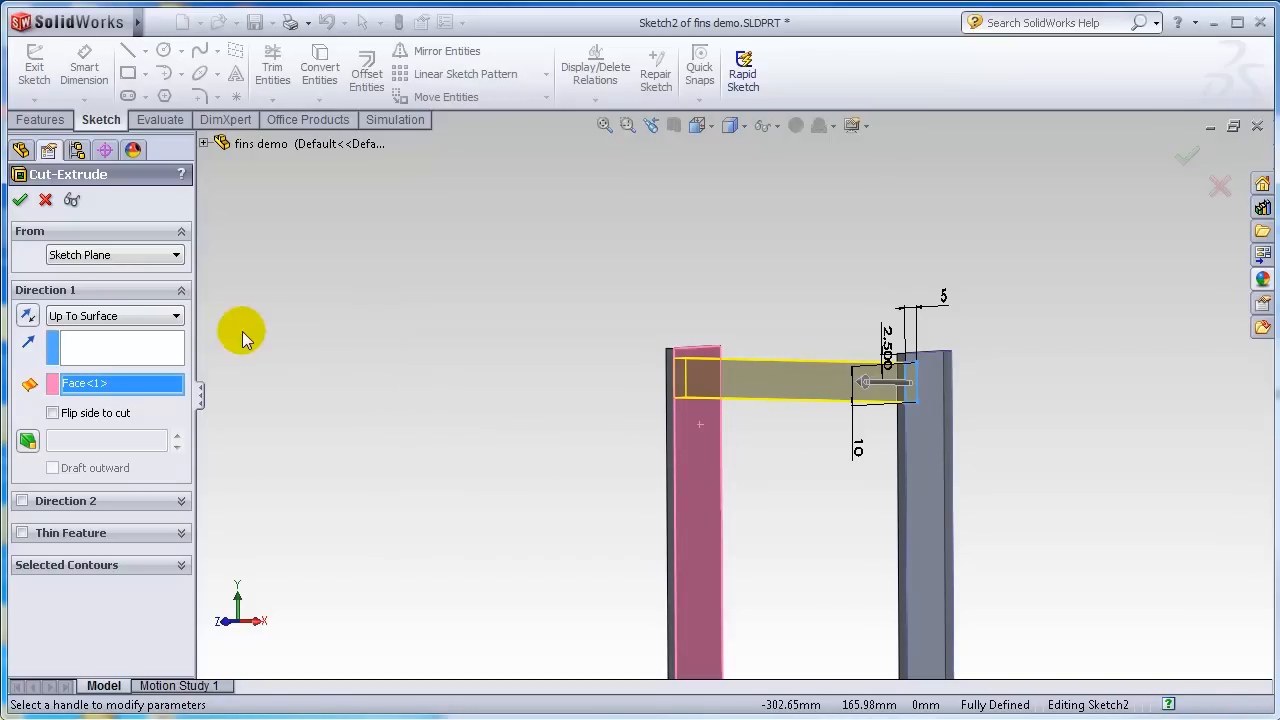
Set the cut's end condition to Up To Next so it passes only through the sketched leg.
left_click(177, 317)
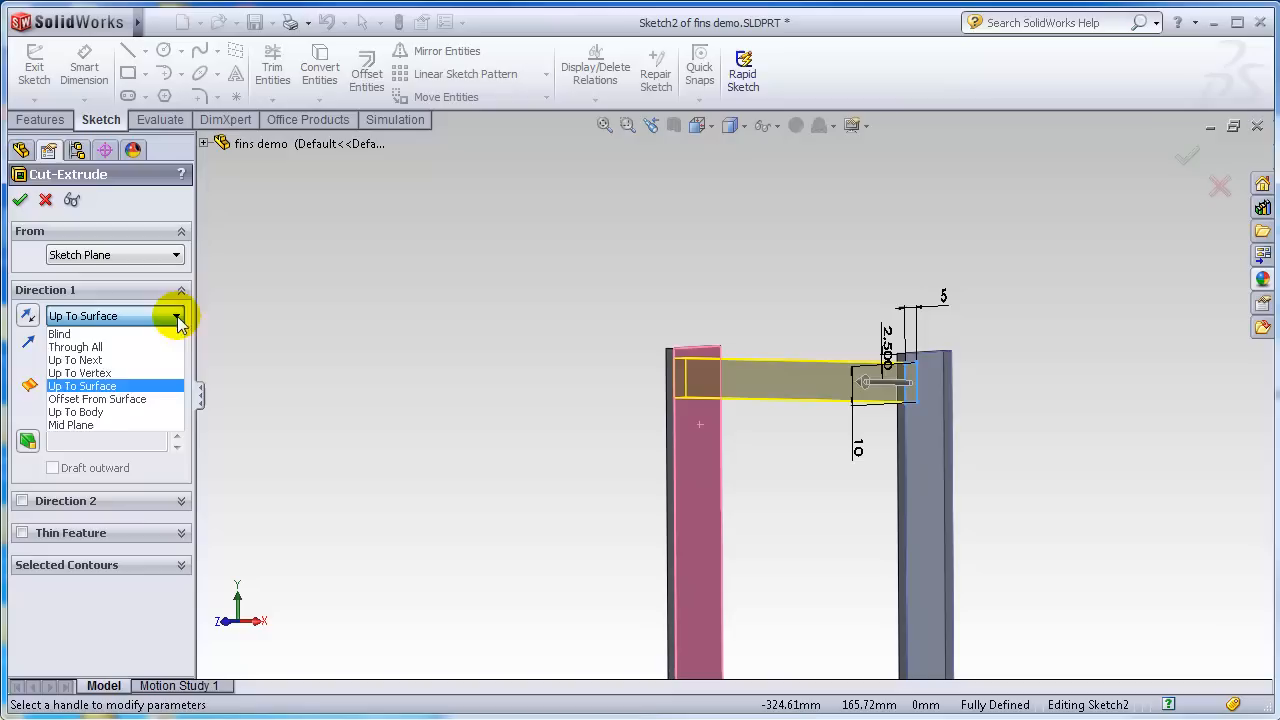
left_click(94, 371)
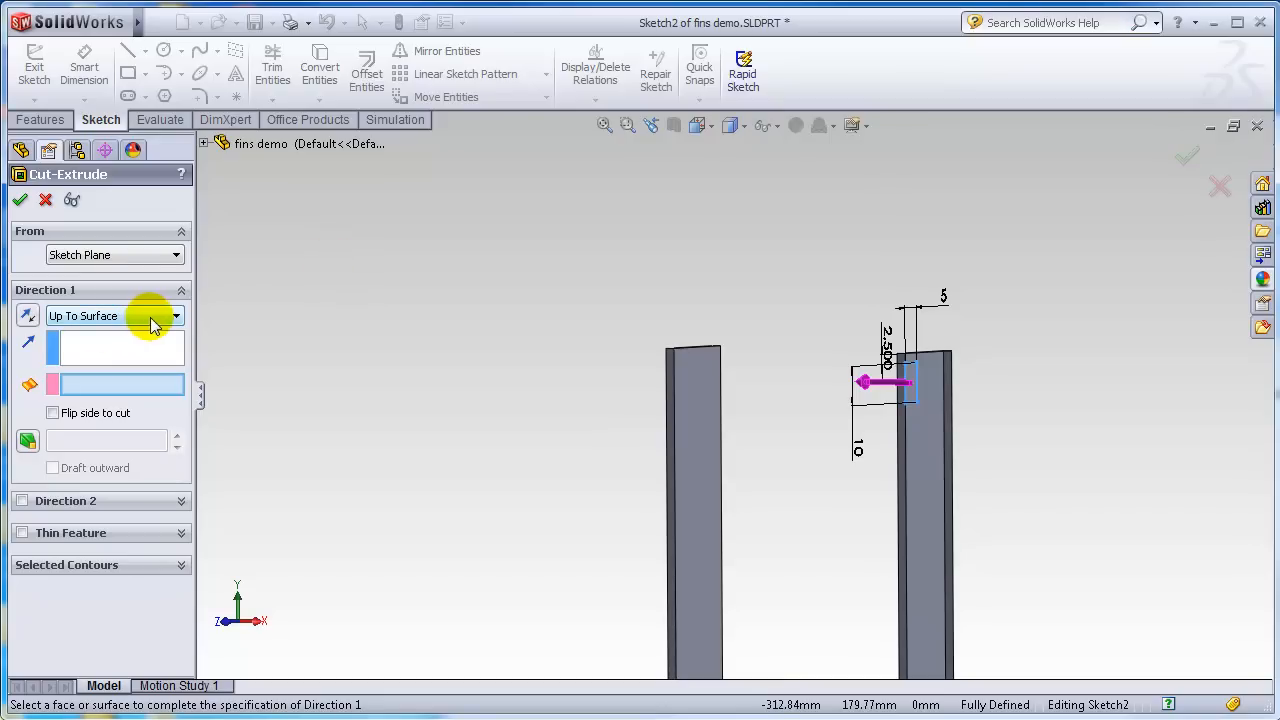
left_click(177, 316)
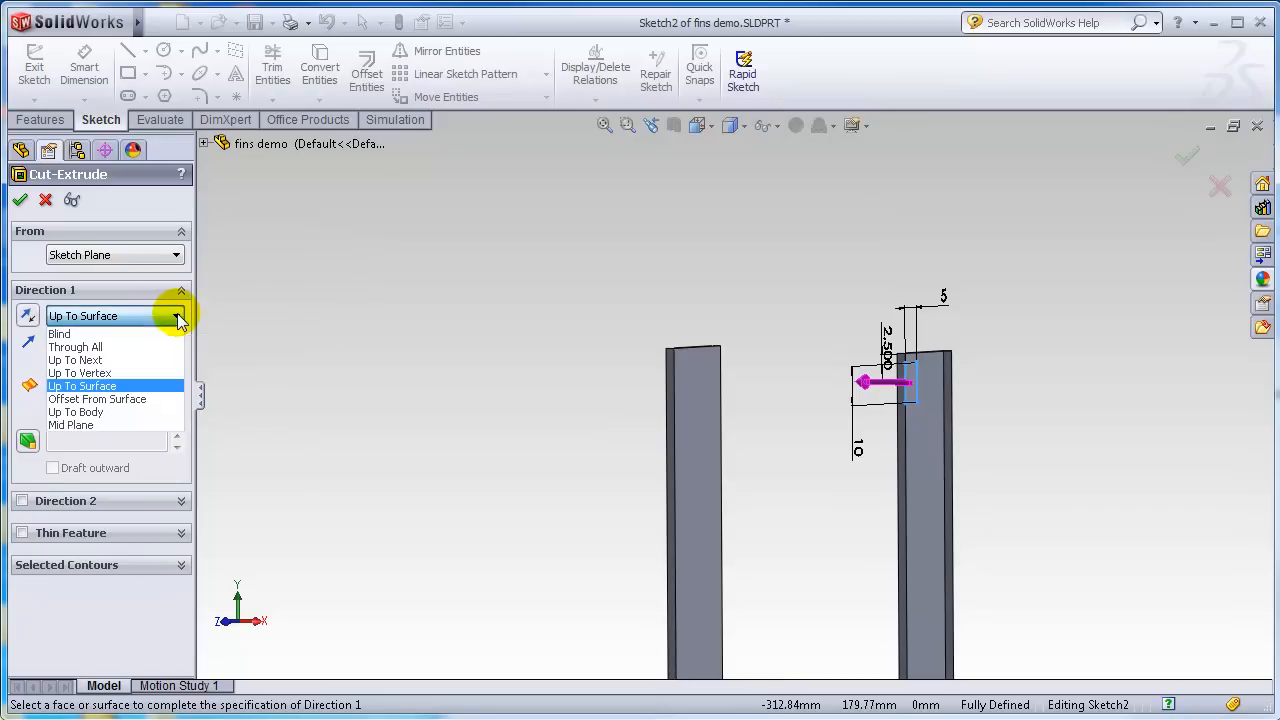
left_click(84, 360)
mouse_move(600, 377)
middle_mouse_down()
mouse_move(646, 377)
mouse_move(689, 400)
mouse_move(669, 414)
middle_mouse_up()
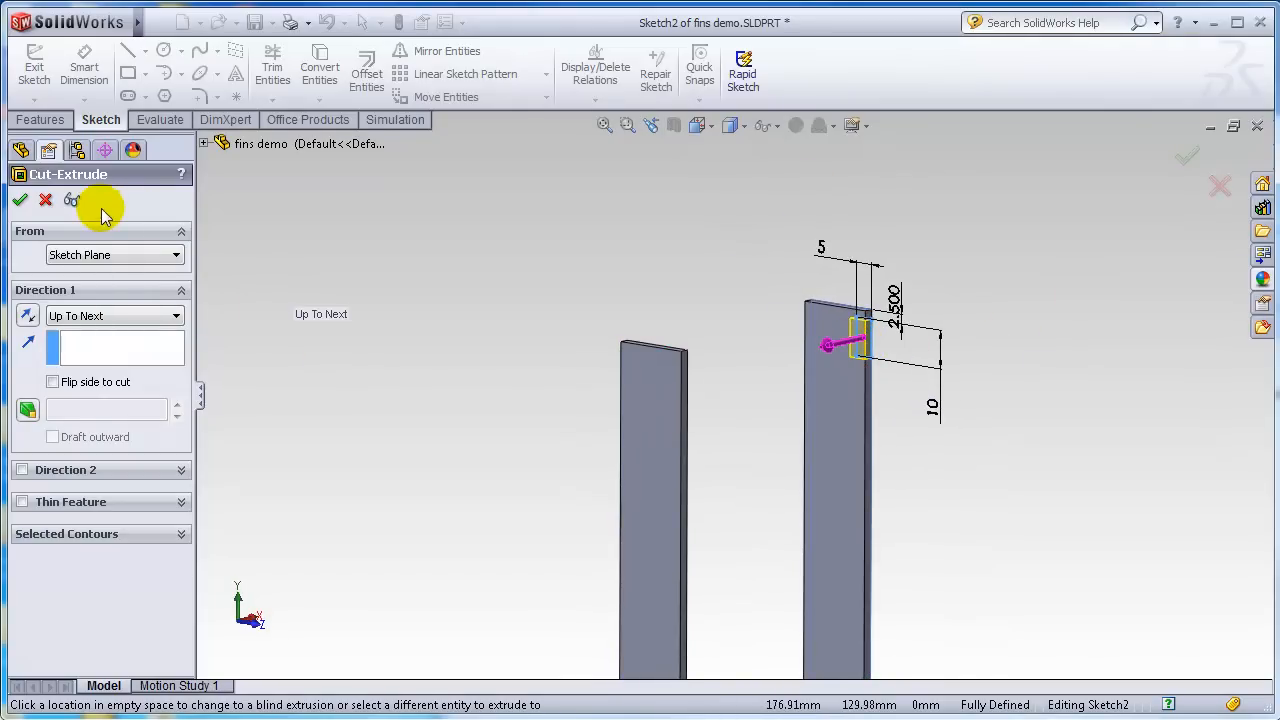
Inspect the notch in the detailed preview, toggling highlighting of new or modified faces, and finish the extruded cut.
left_click(71, 200)
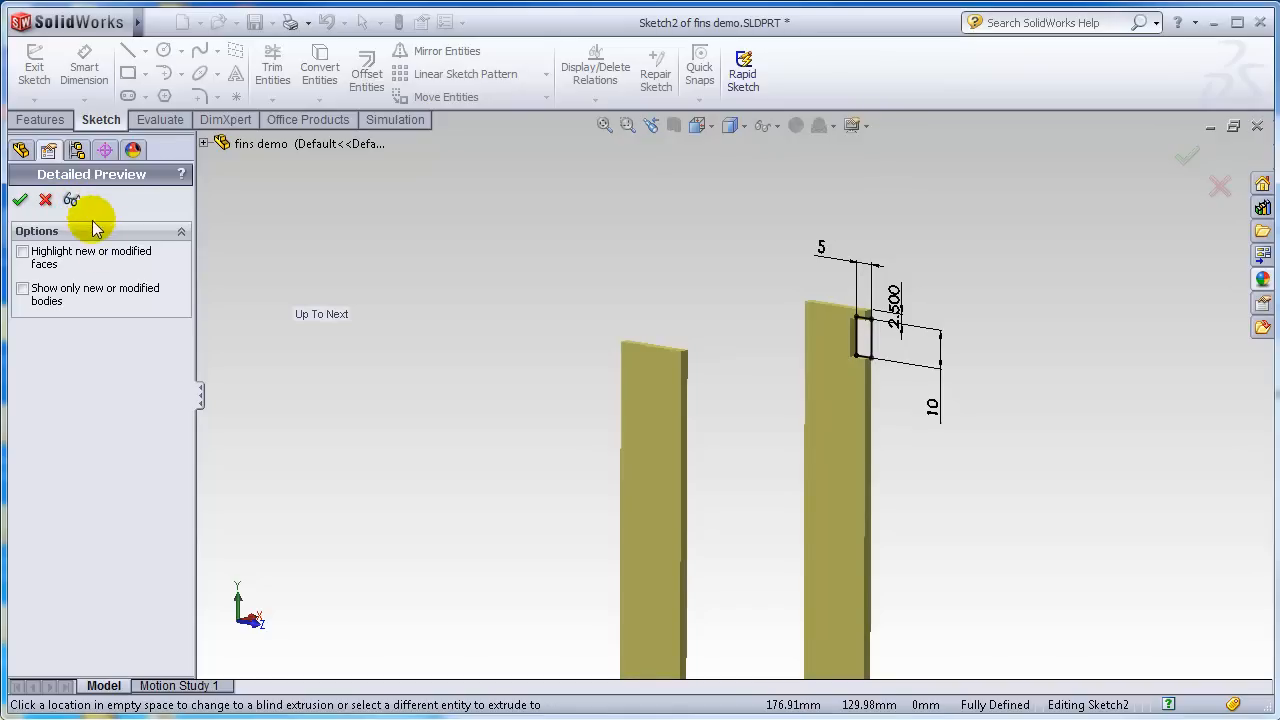
left_click(22, 253)
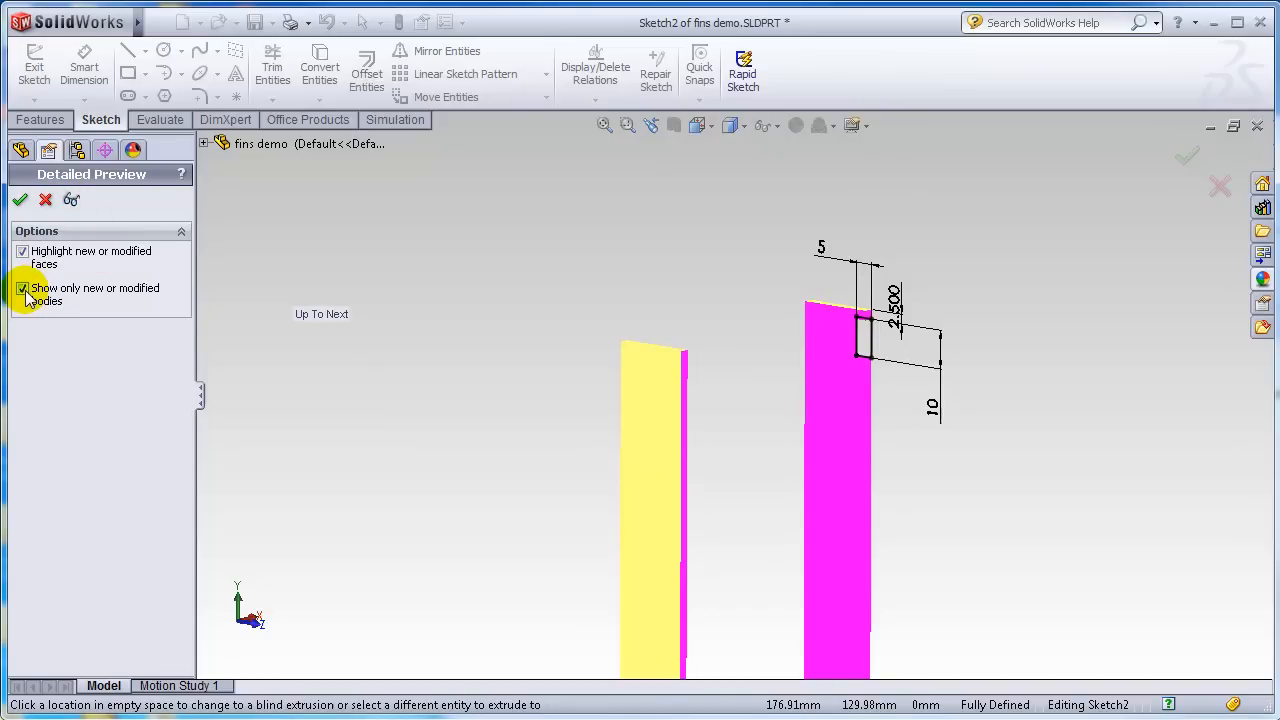
left_click(23, 252)
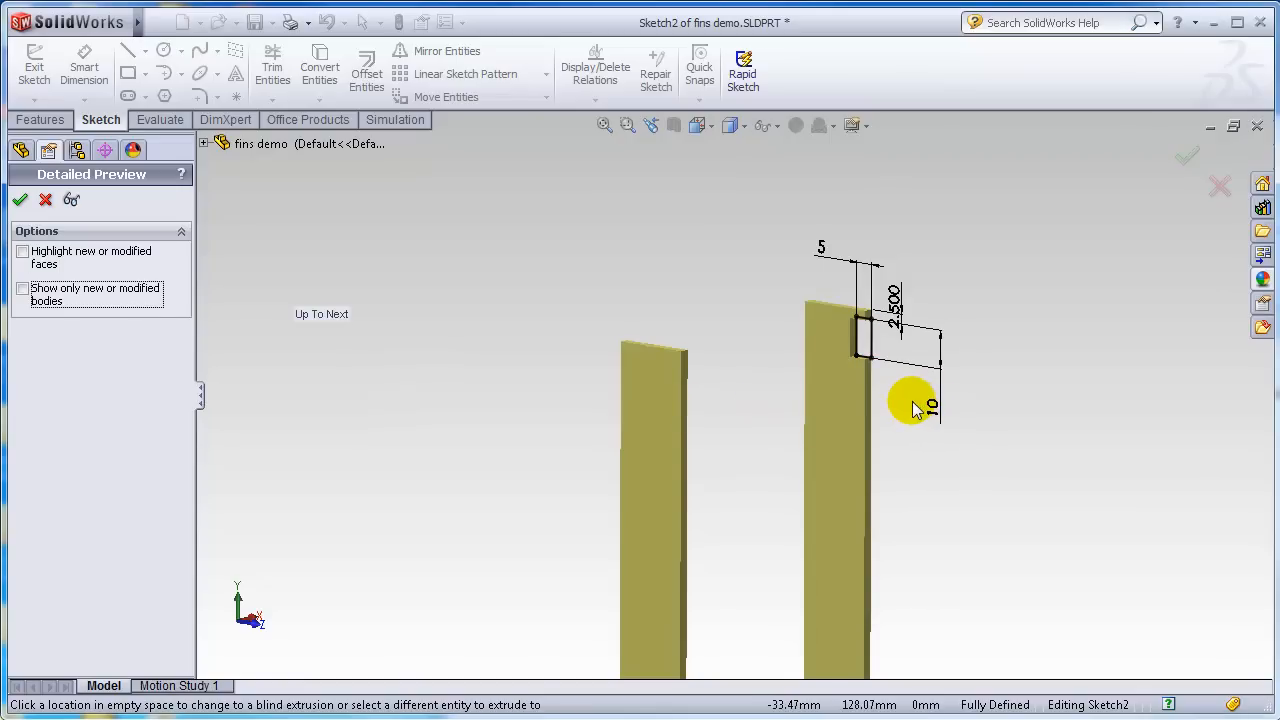
middle_click_drag(955, 452, 766, 394)
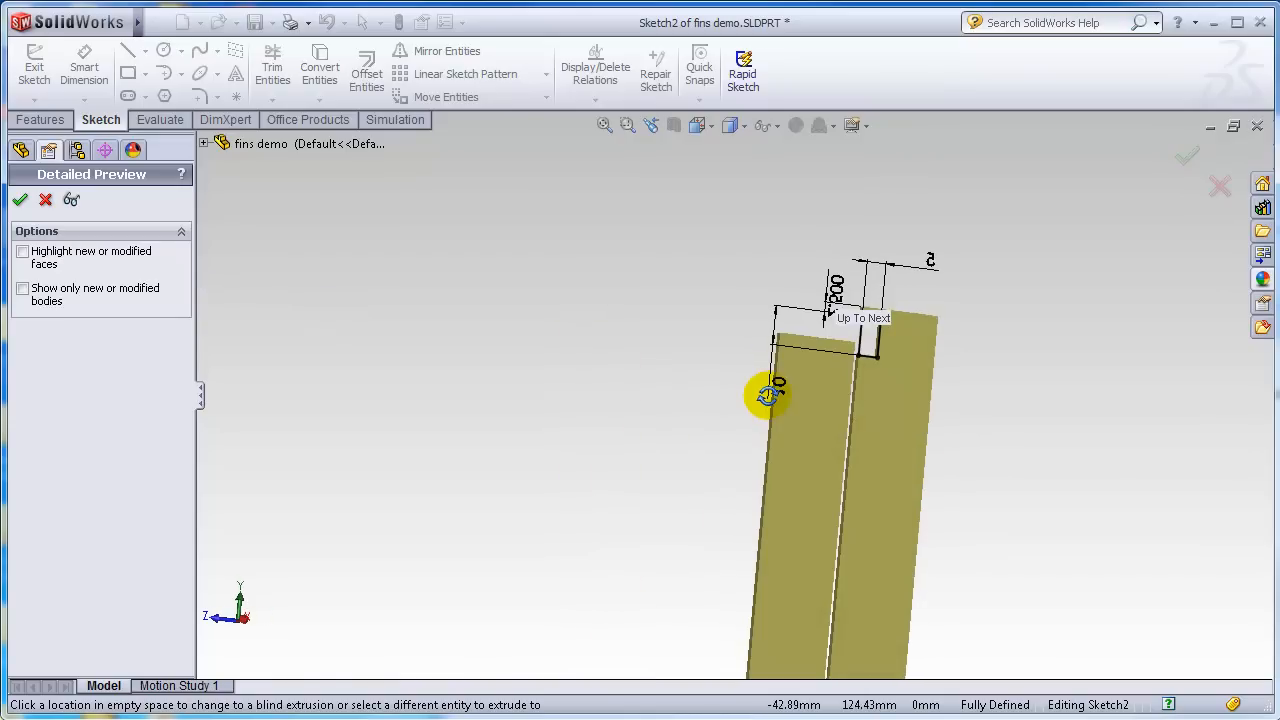
left_click(21, 201)
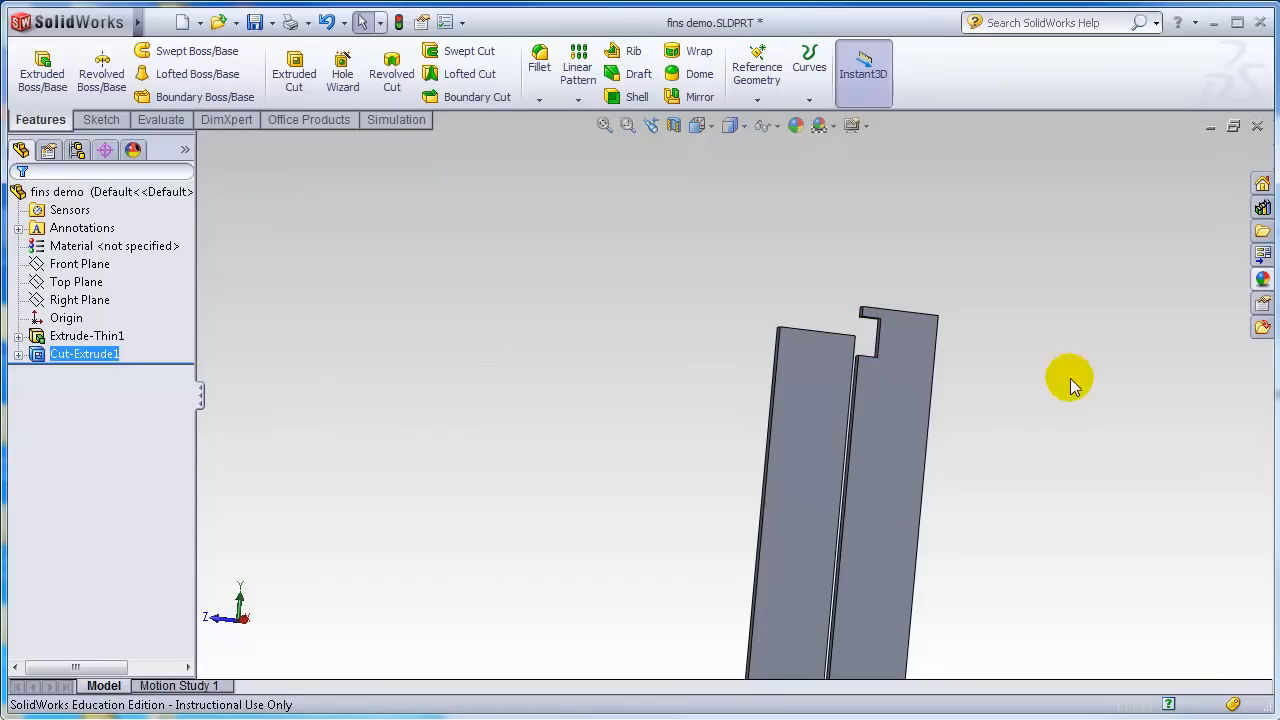
Start an extruded boss sketch on the end face of the notched leg, viewed normal to that face.
middle_click_drag(968, 532, 823, 486)
middle_click_drag(585, 285, 622, 562)
scroll(613, 297, "down", 4)
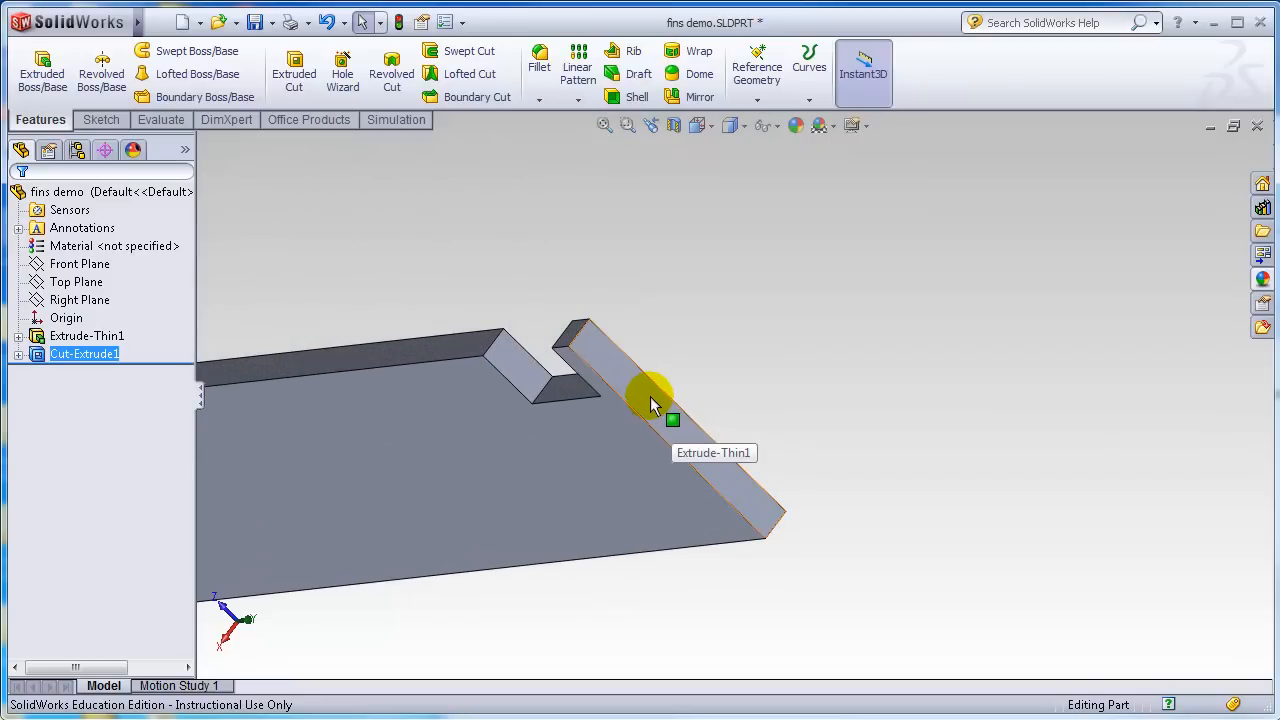
left_click(650, 404)
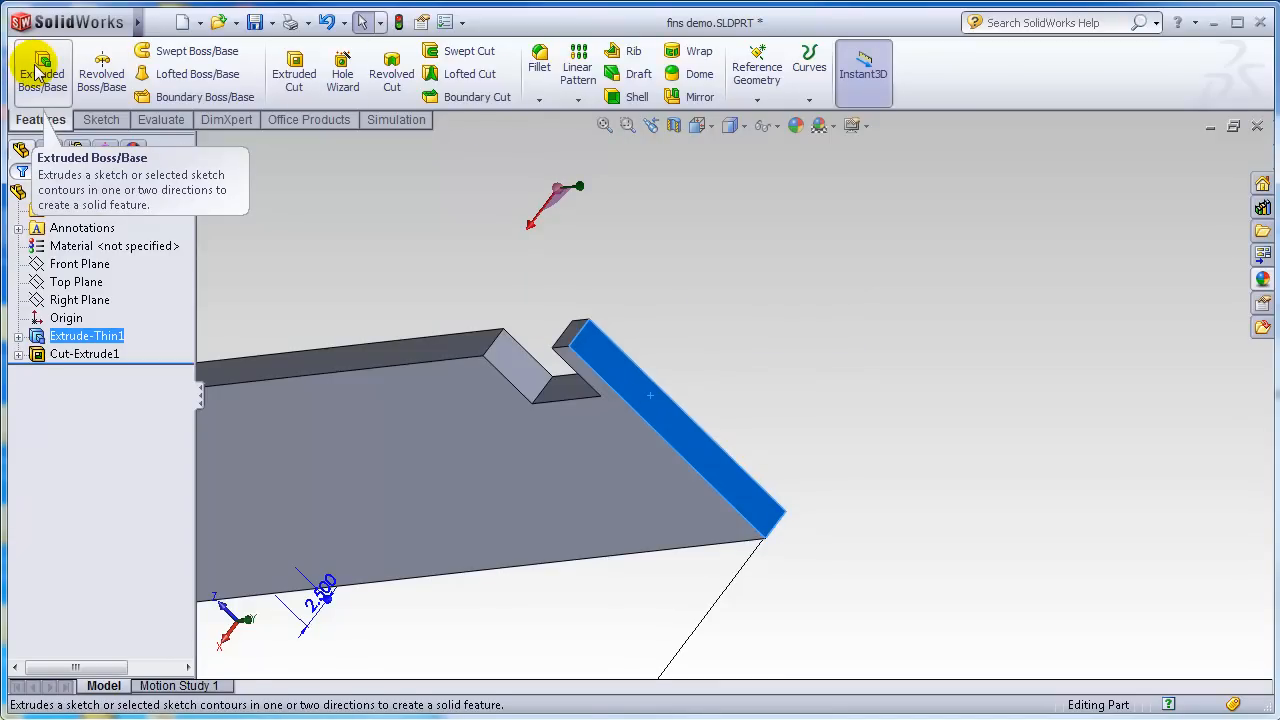
right_click(655, 405)
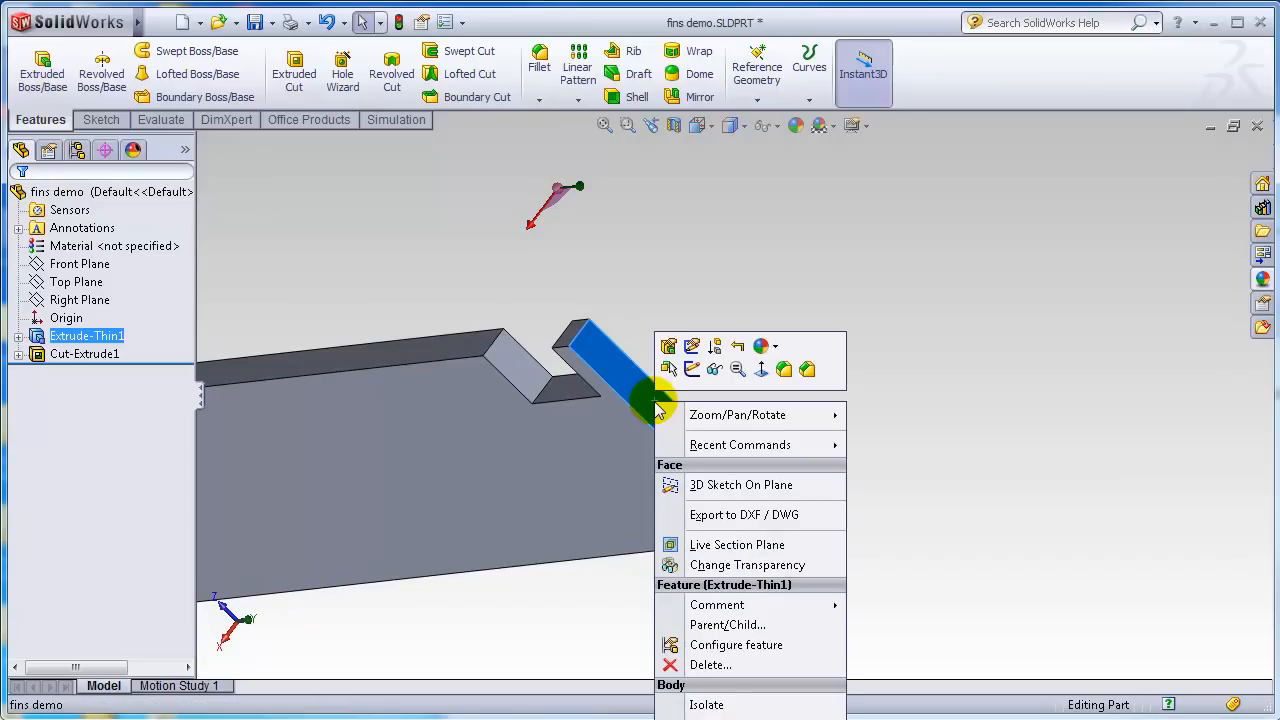
left_click(761, 369)
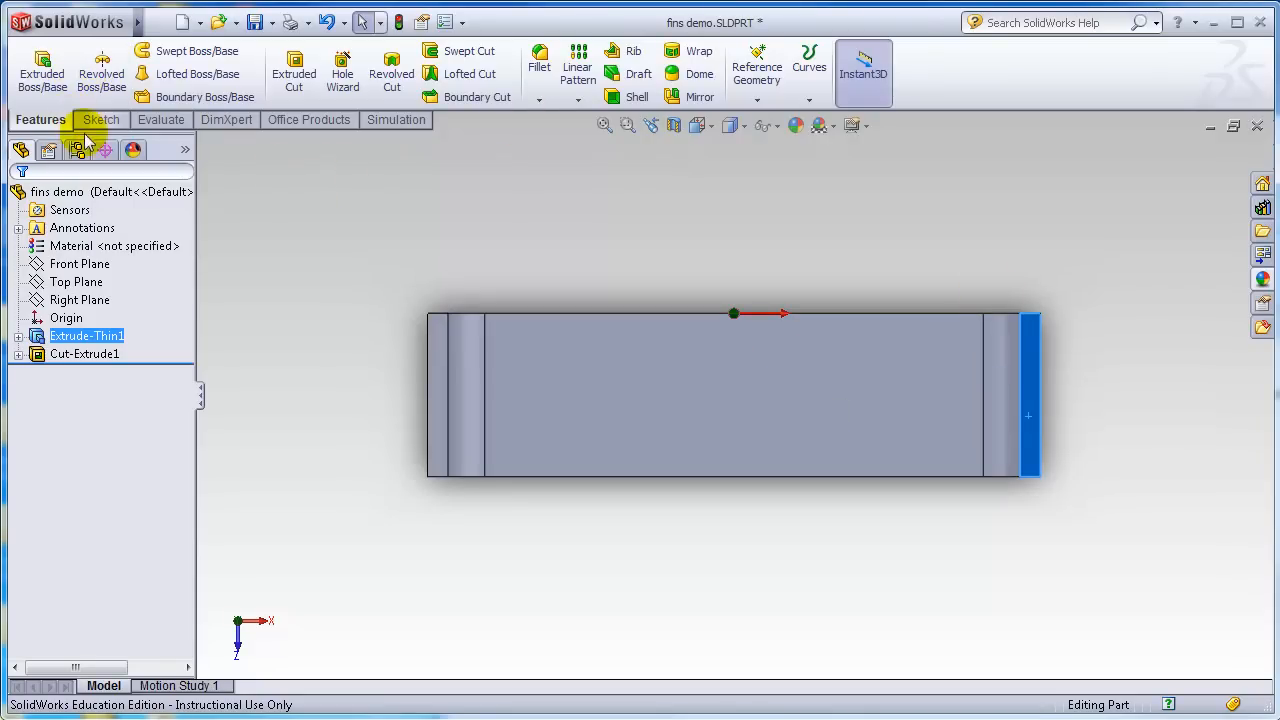
left_click(40, 60)
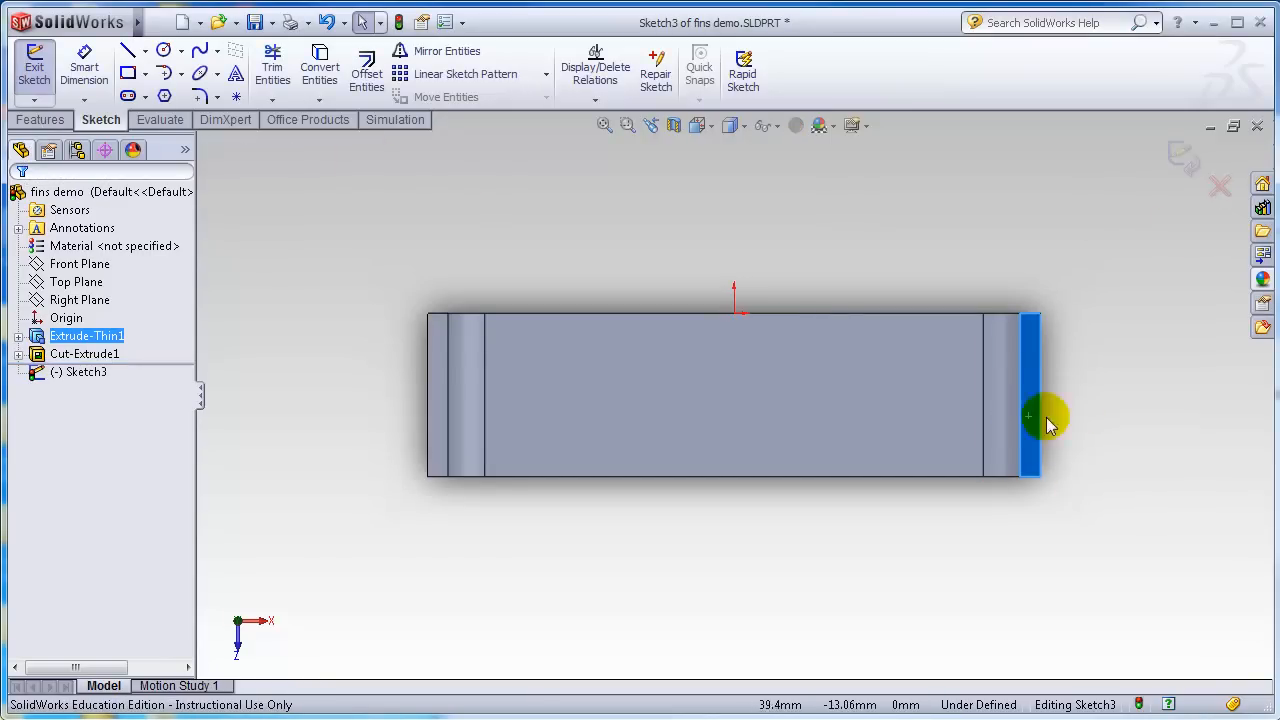
Change the display style to wireframe so the notch edge shows through the leg's end face.
left_click(746, 126)
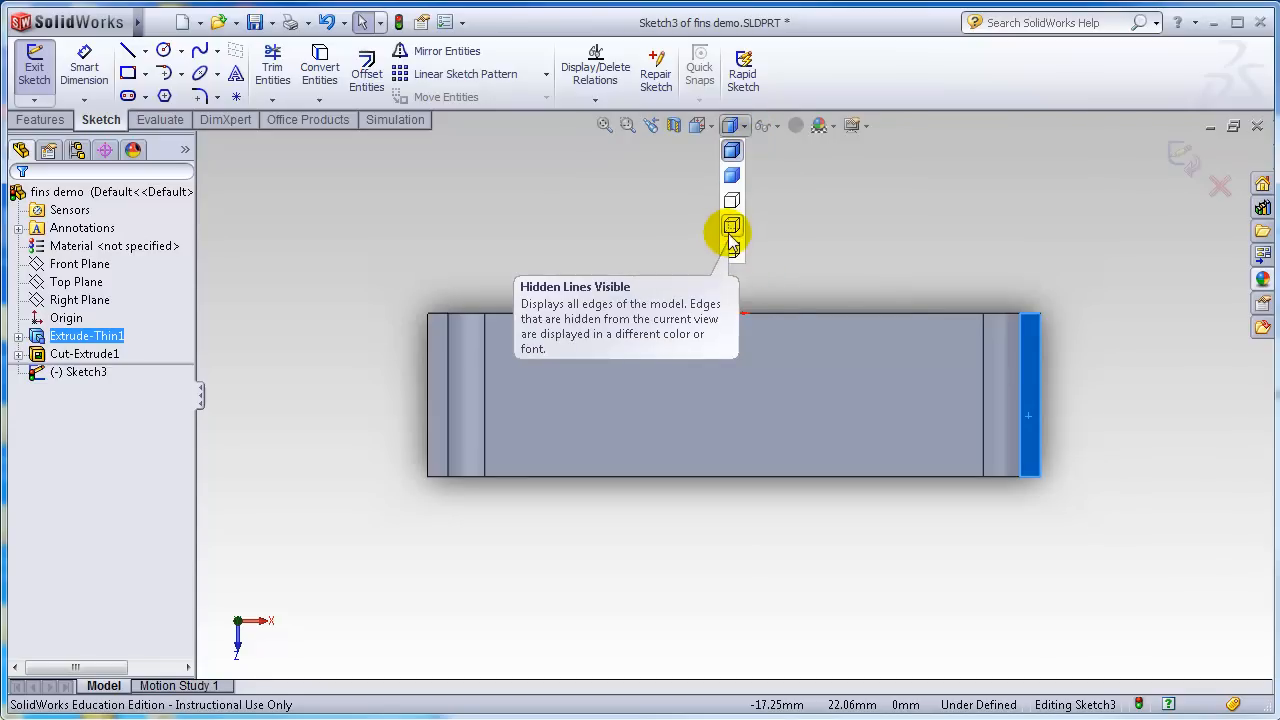
left_click(731, 252)
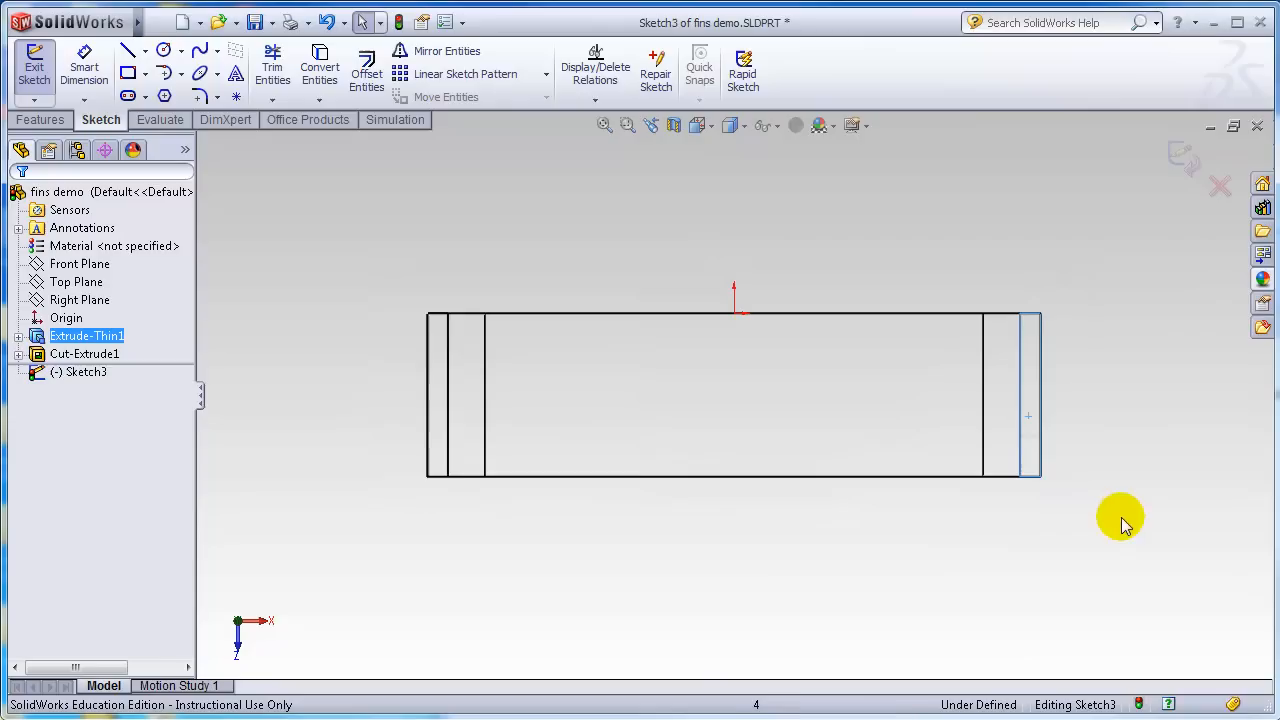
left_click(743, 130)
left_click(731, 252)
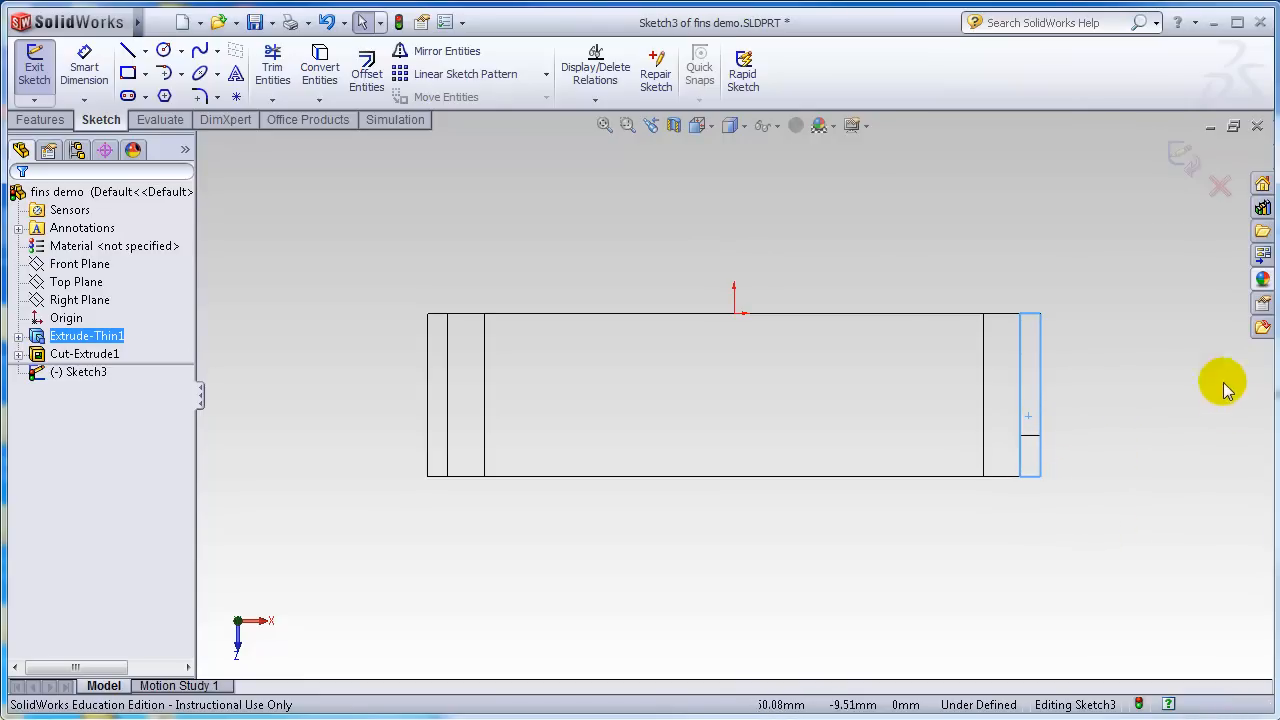
Sketch a closed L-shaped line profile starting at the notch edge, running out past the leg's side and then outward, with a slanted inner line.
left_click(128, 52)
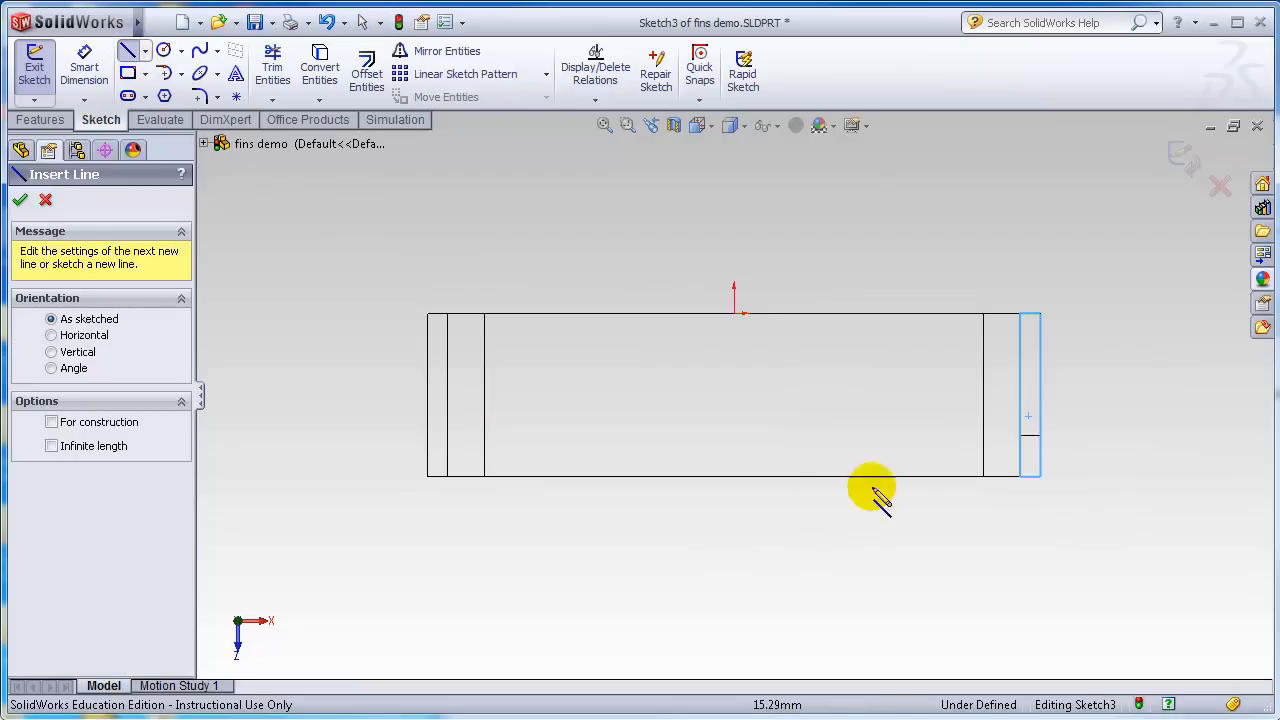
left_click(1020, 436)
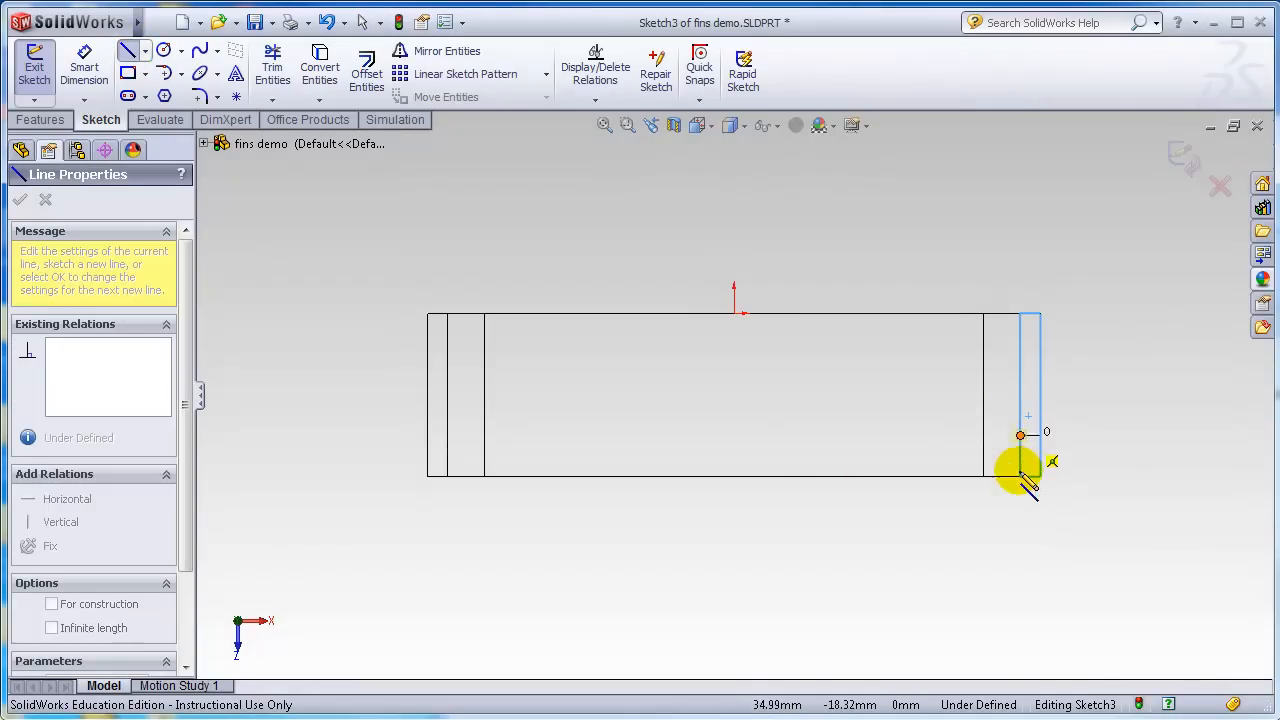
left_click(1020, 543)
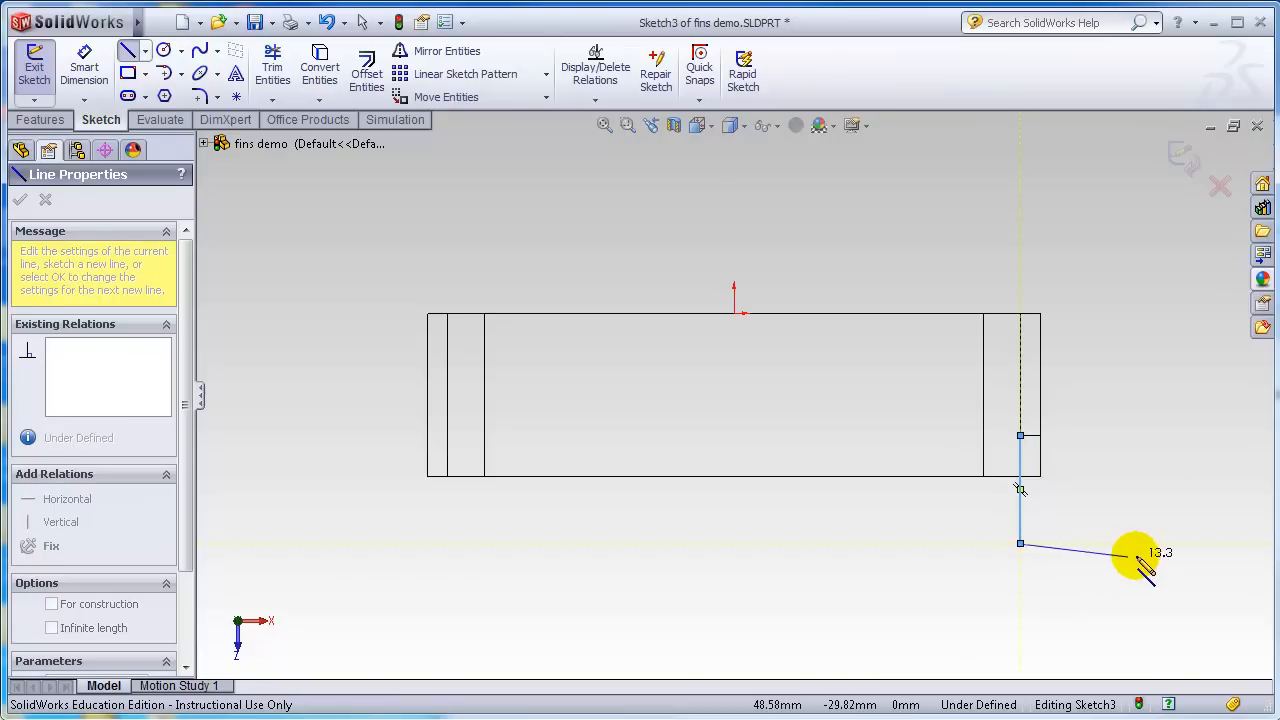
left_click(1179, 543)
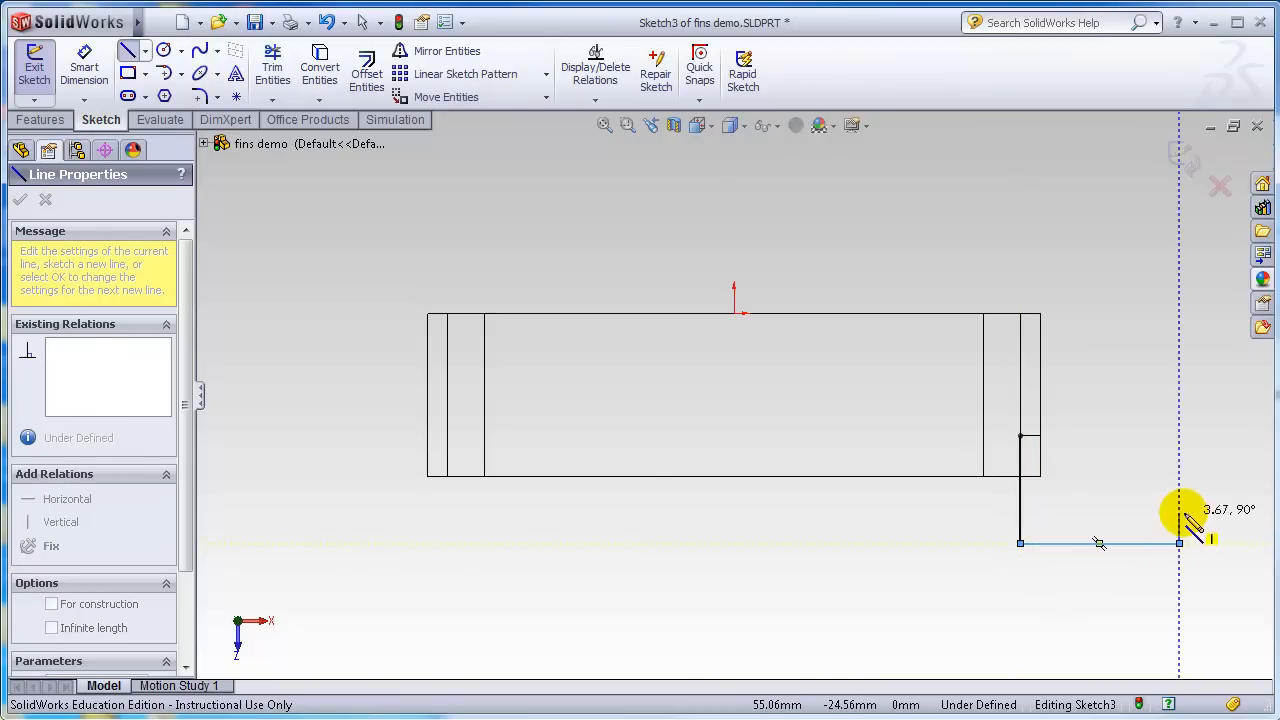
left_click(1179, 511)
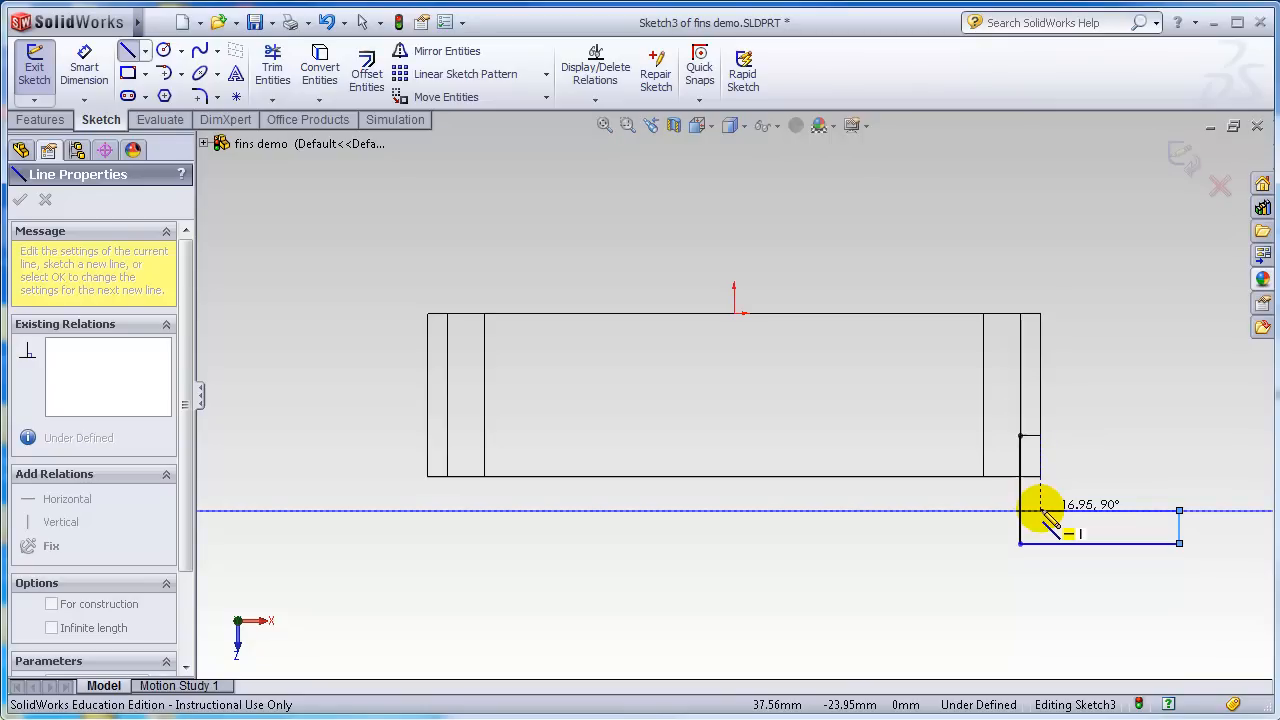
left_click(1069, 511)
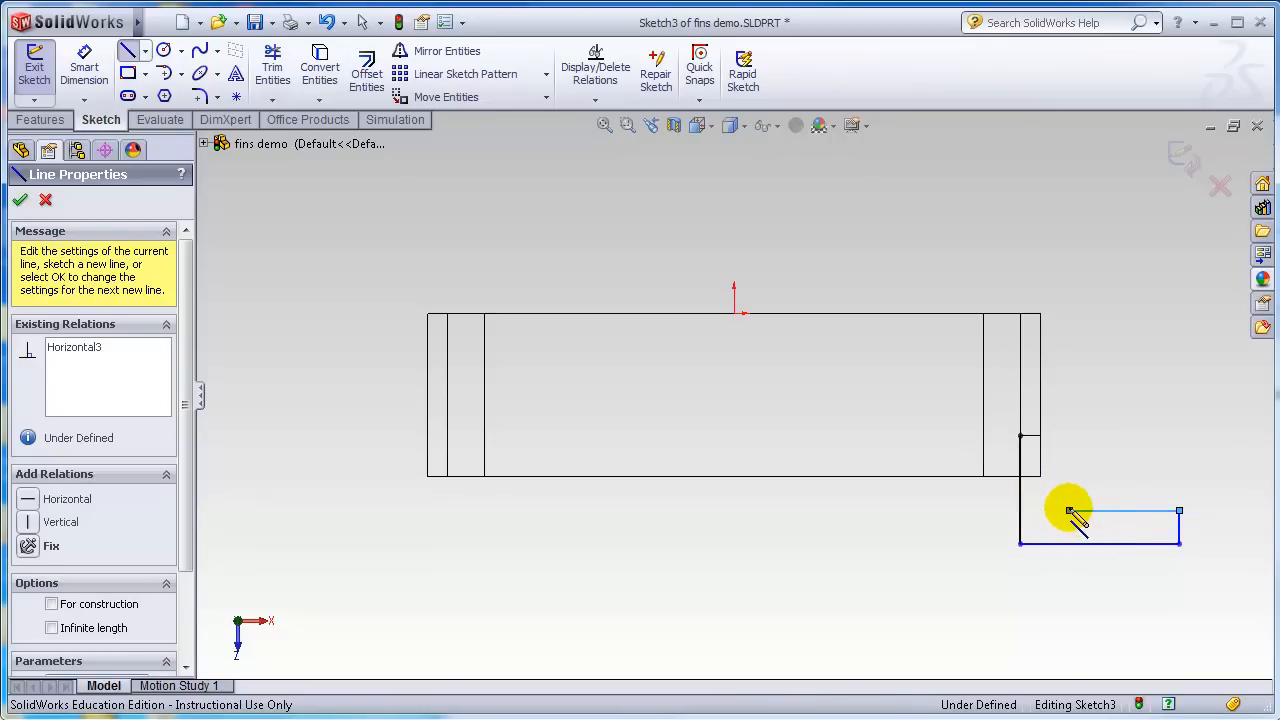
left_click(1041, 436)
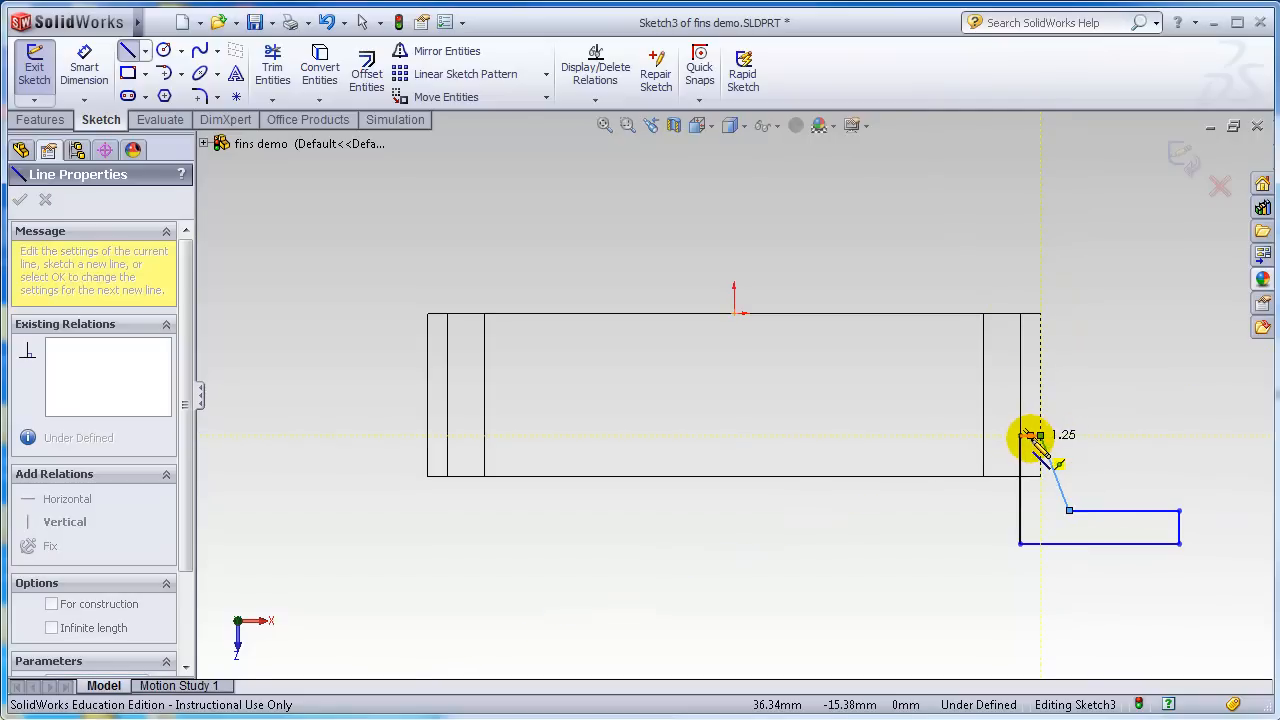
double_click(1022, 436)
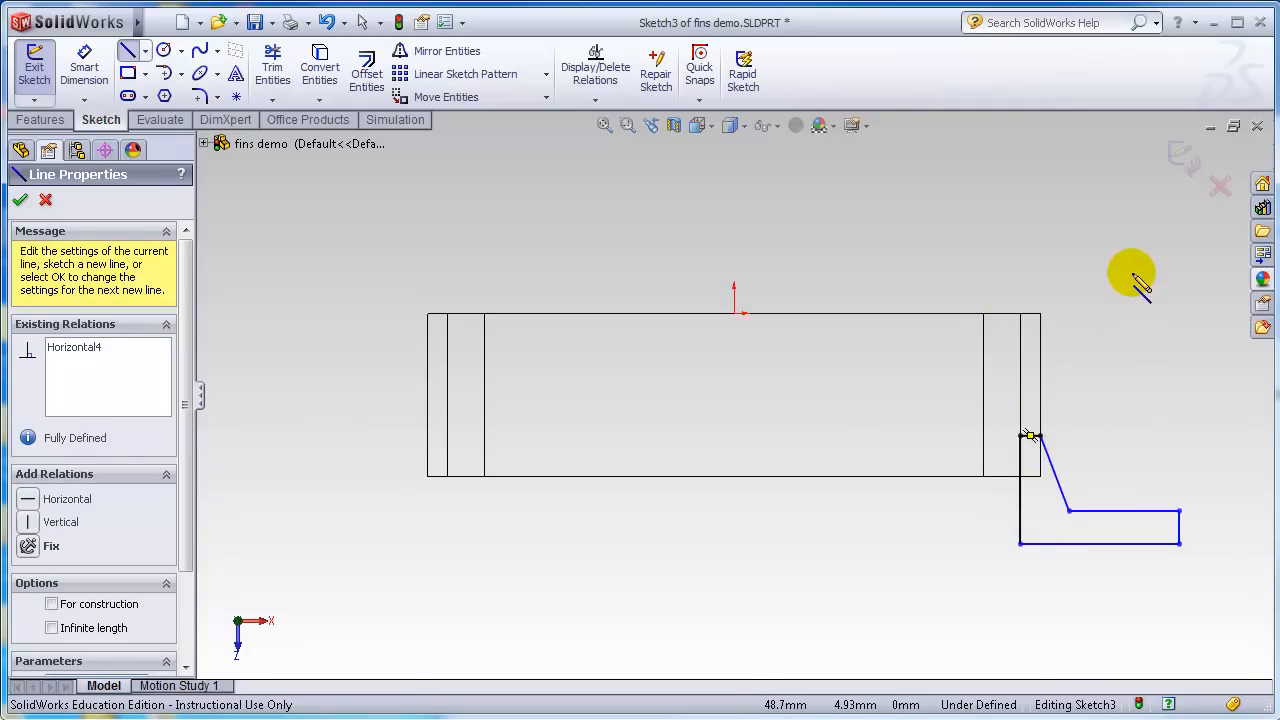
key("Escape")
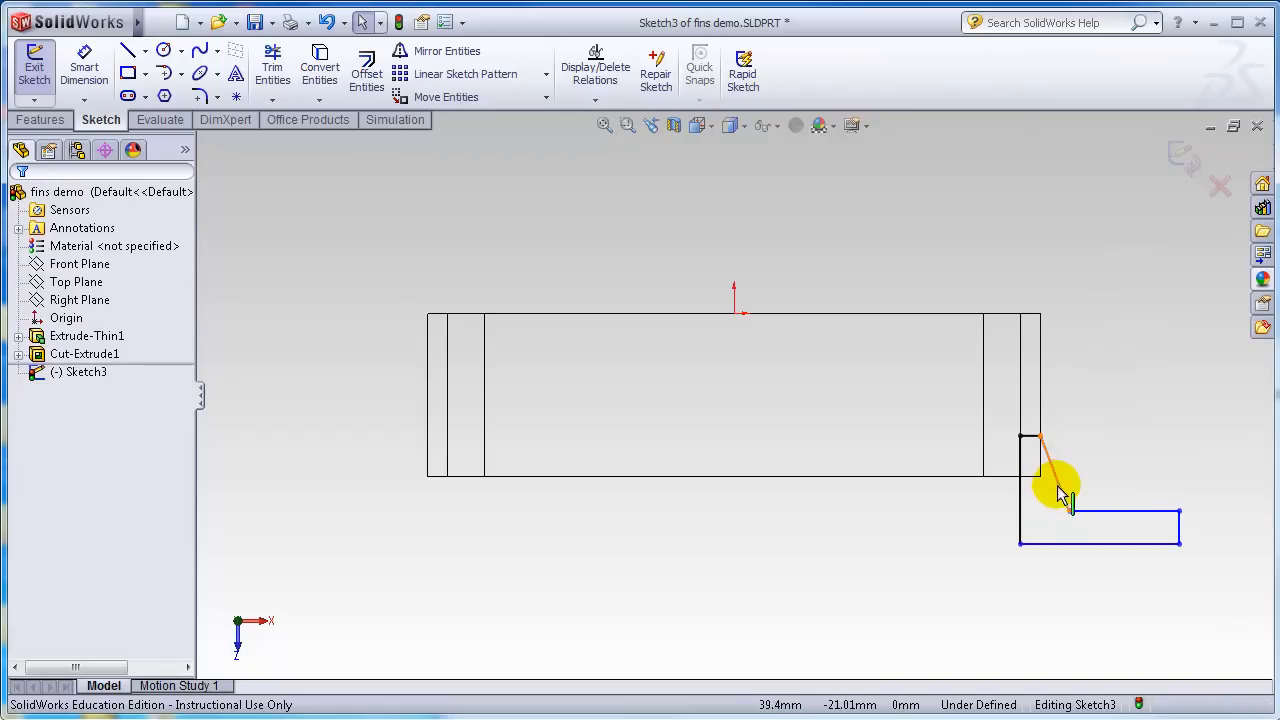
Add a vertical relation to the slanted inner line of the L-shaped profile.
left_click(1063, 492)
right_click(1066, 494)
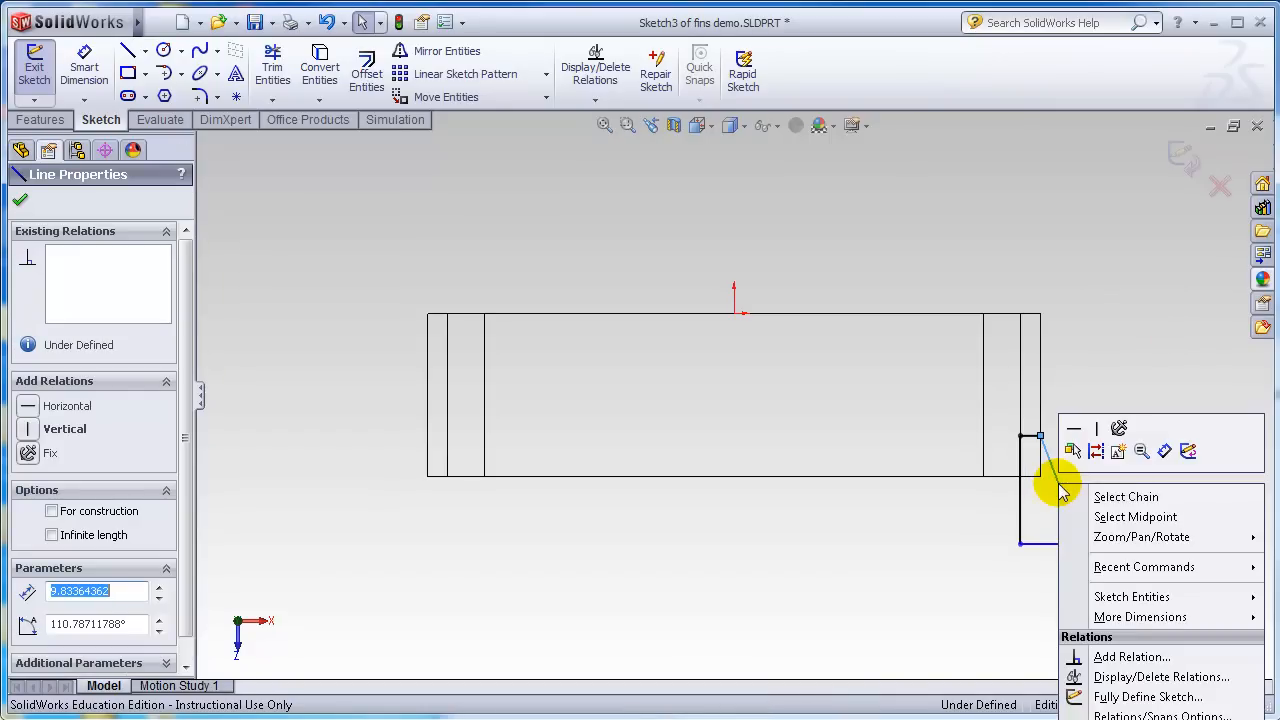
left_click(1094, 440)
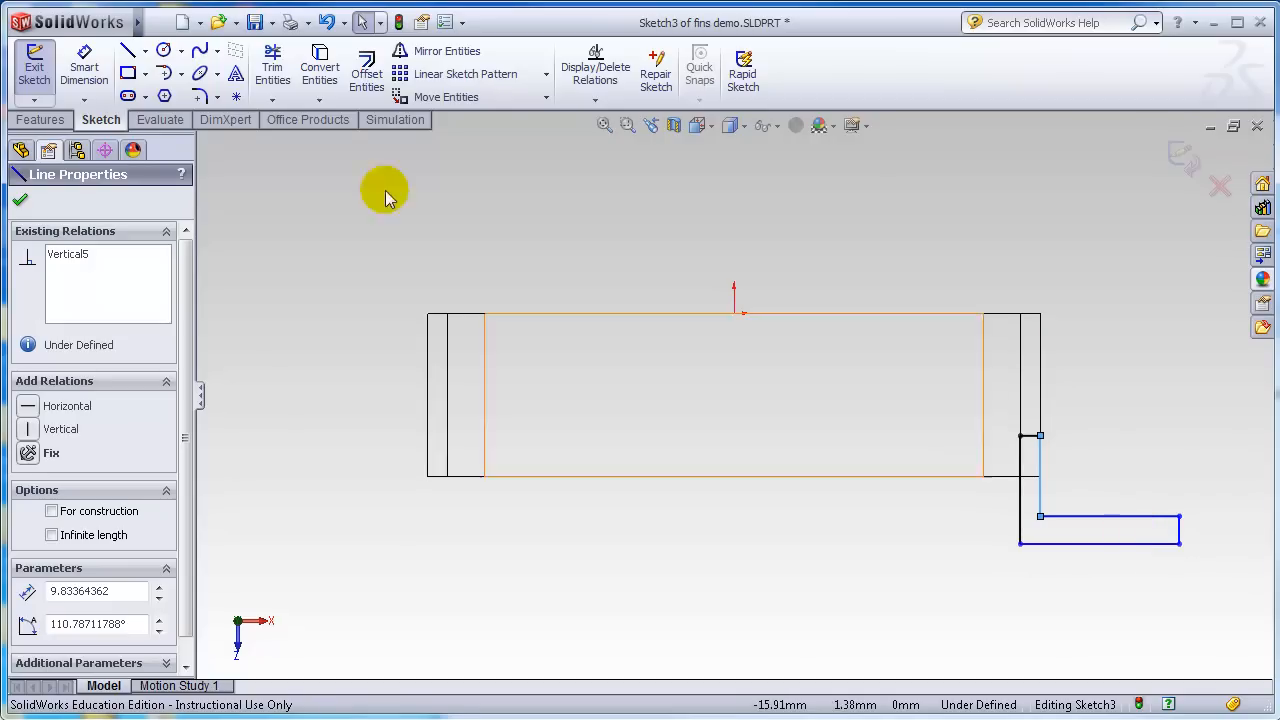
left_click(22, 202)
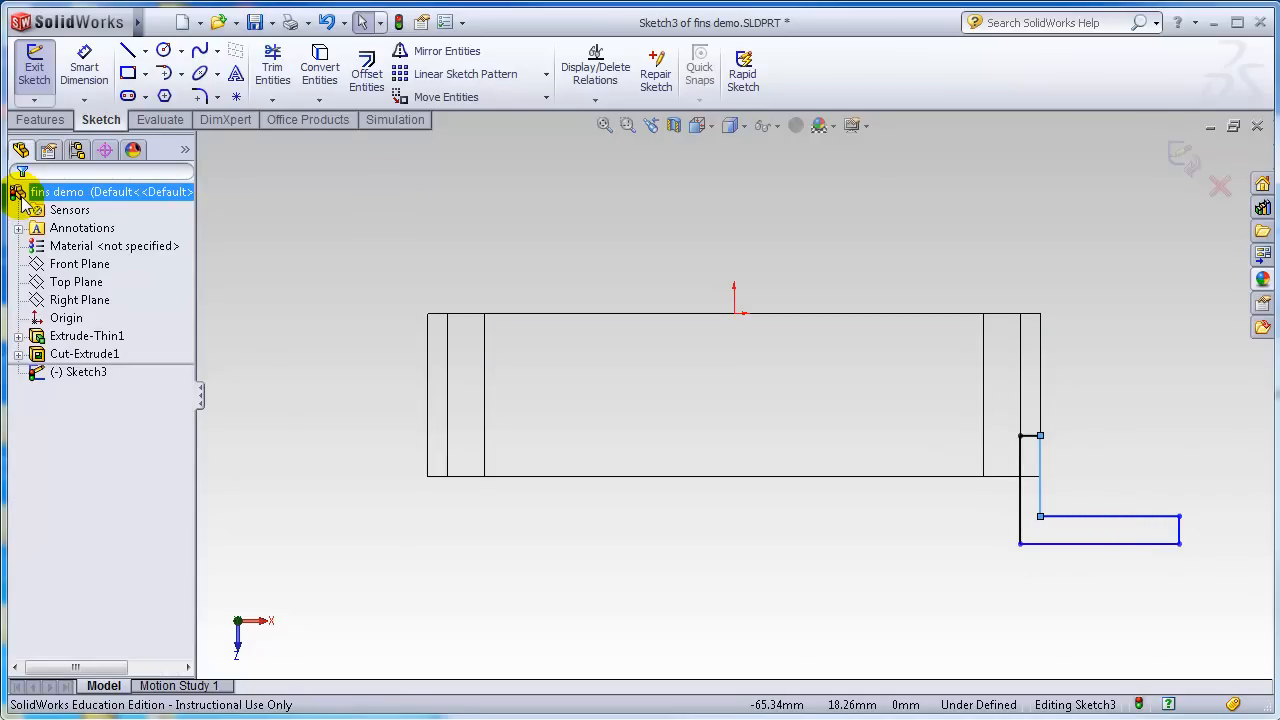
Make the profile's two short end lines equal in length.
left_click(1030, 437)
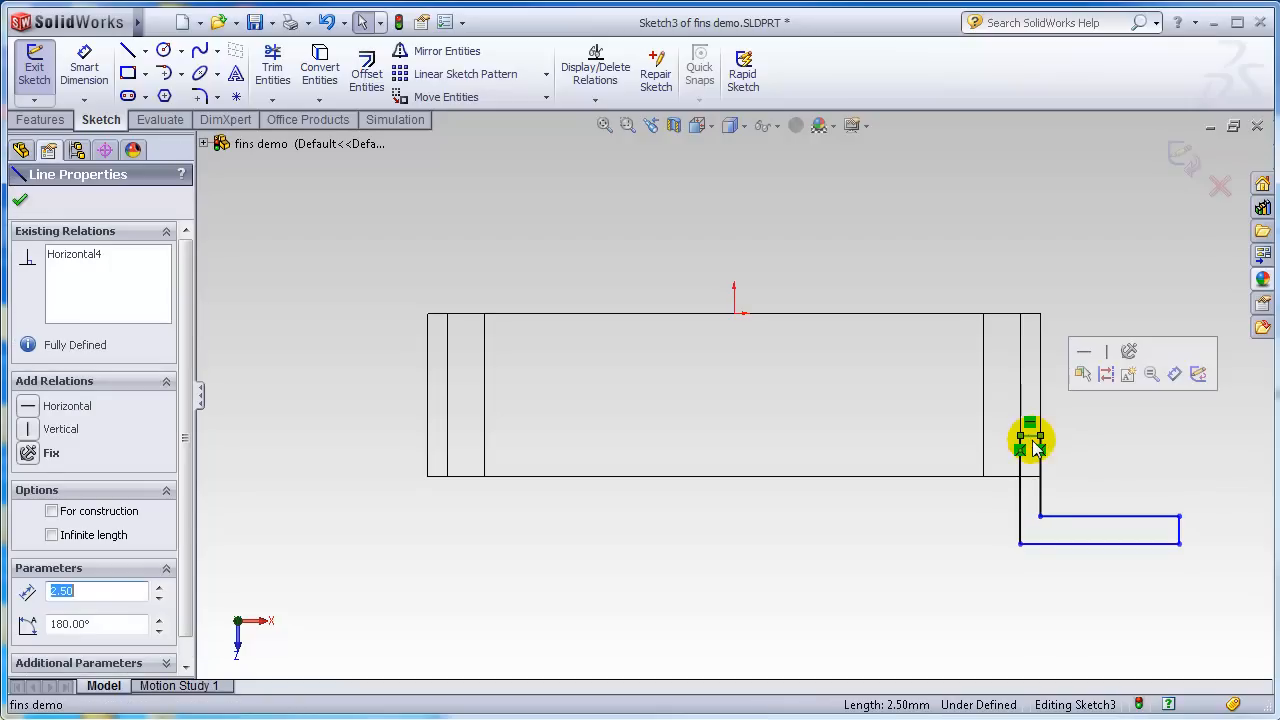
left_click(1182, 530, "ctrl")
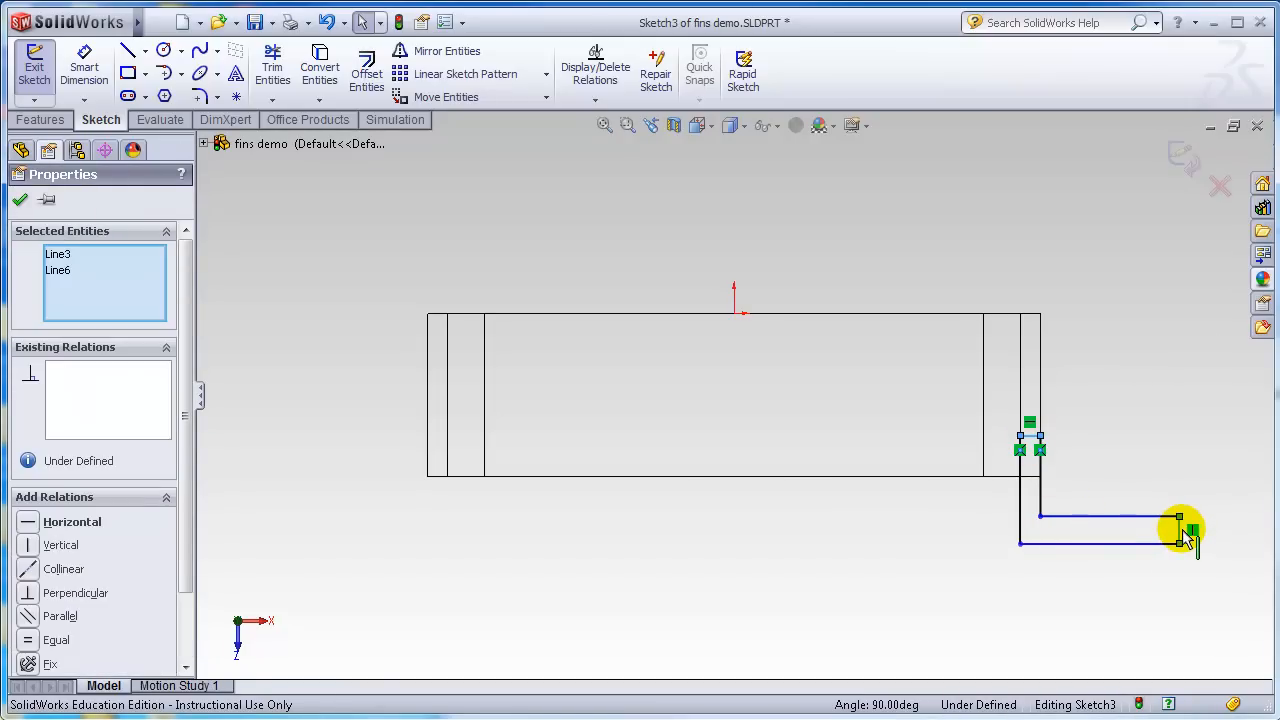
left_click(33, 642)
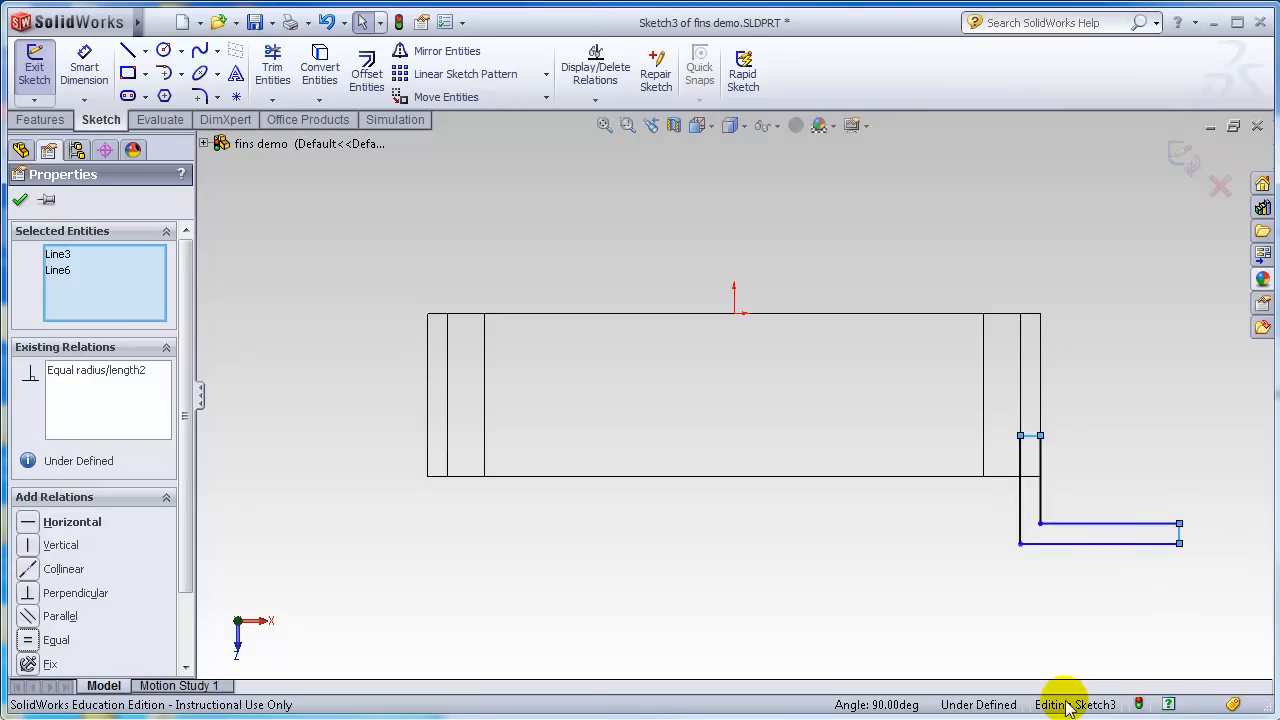
left_click(19, 203)
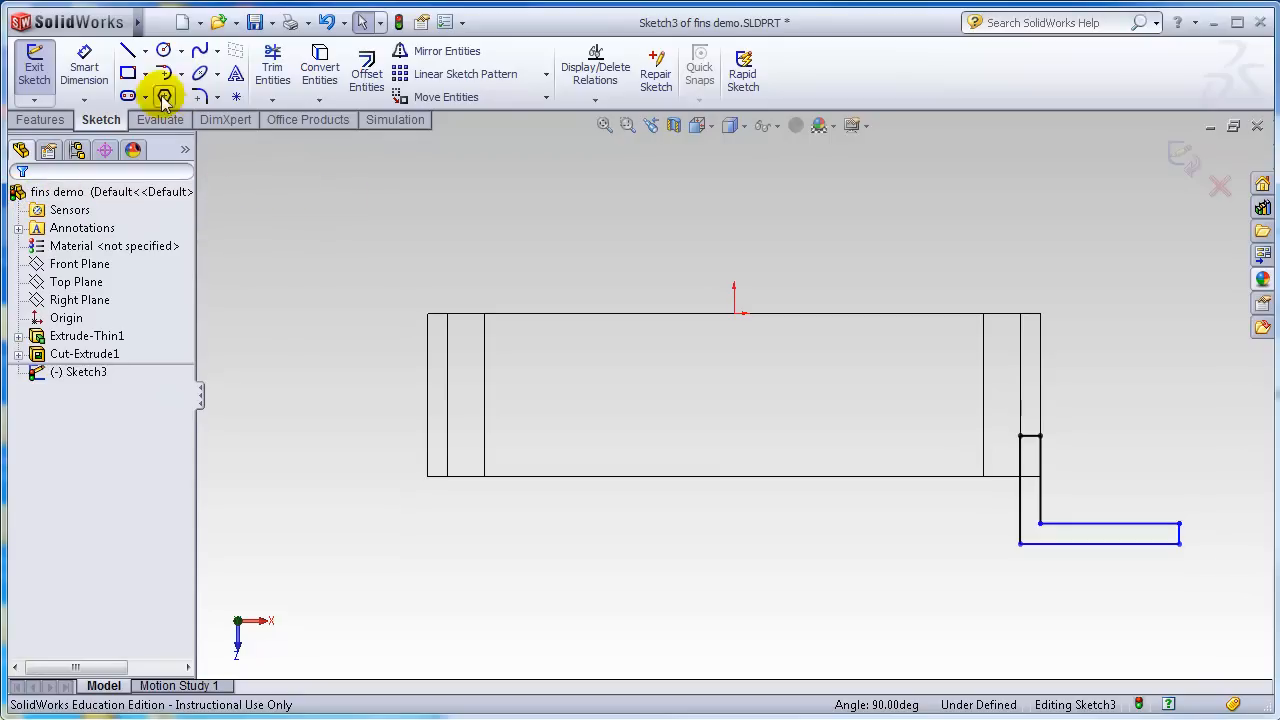
Round the inner corner of the L-shaped profile with a 2 mm sketch fillet.
left_click(200, 94)
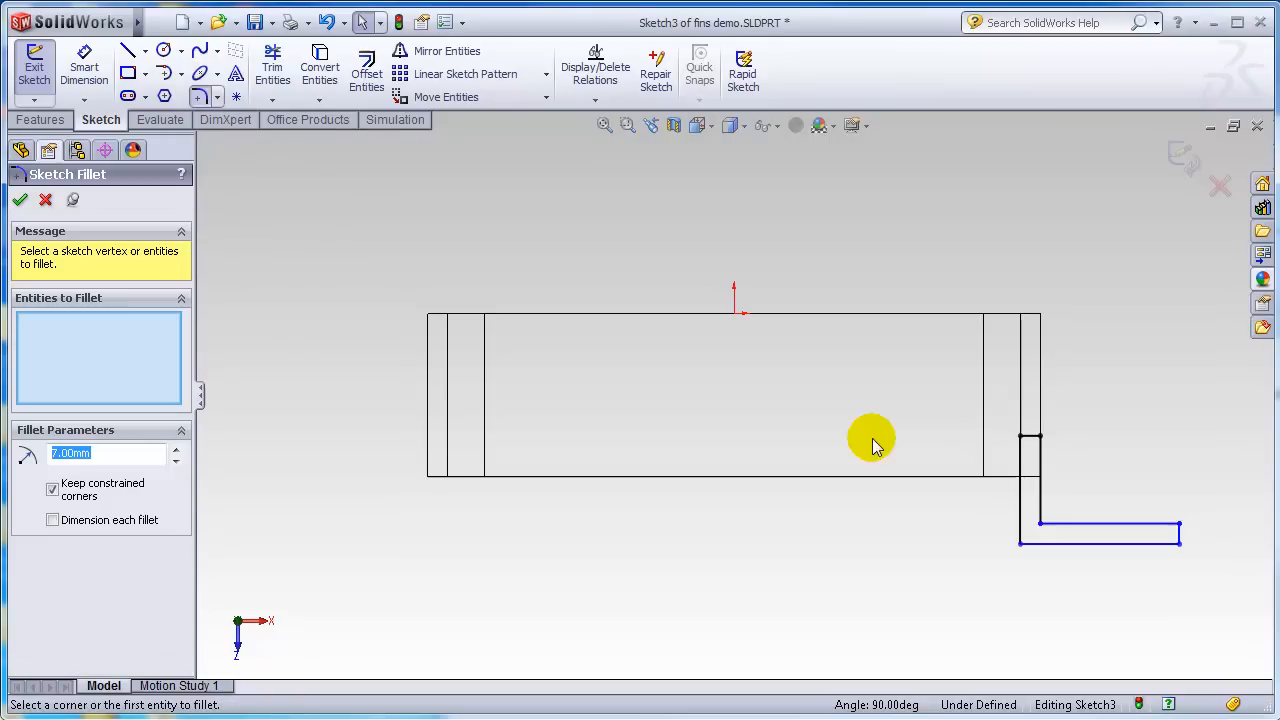
left_click(1042, 505)
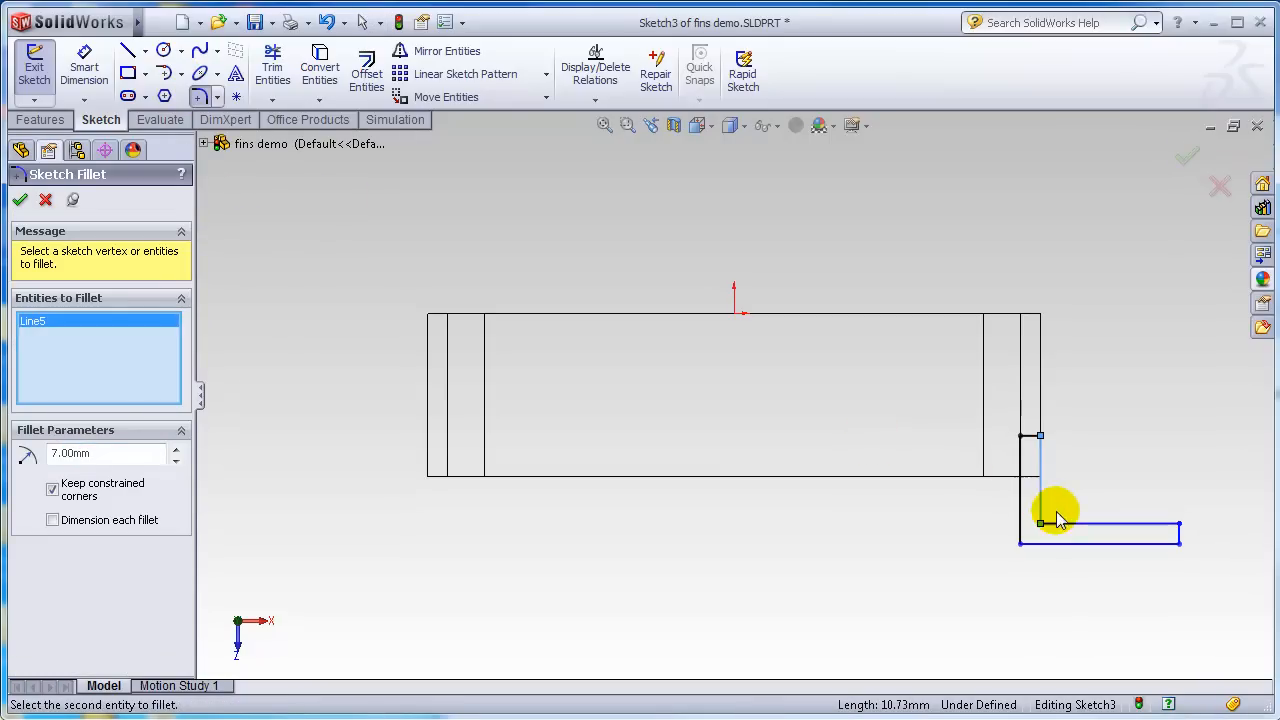
left_click(1066, 527)
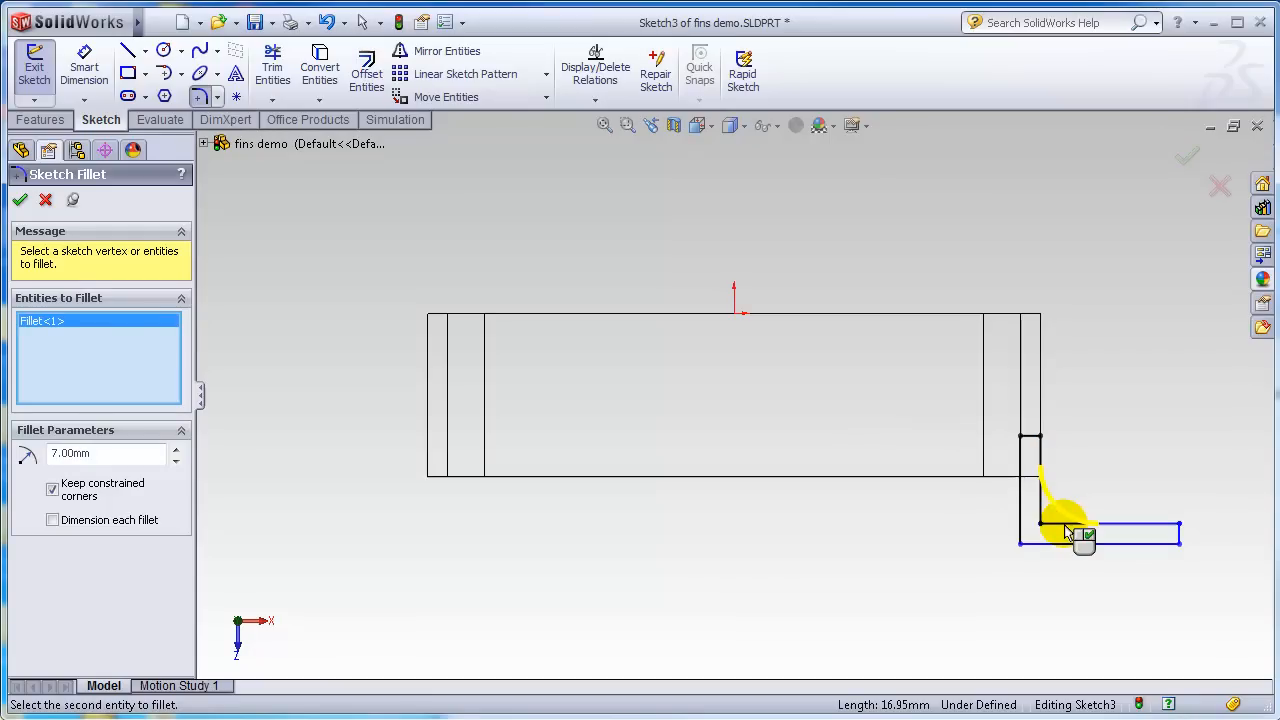
double_click(100, 452)
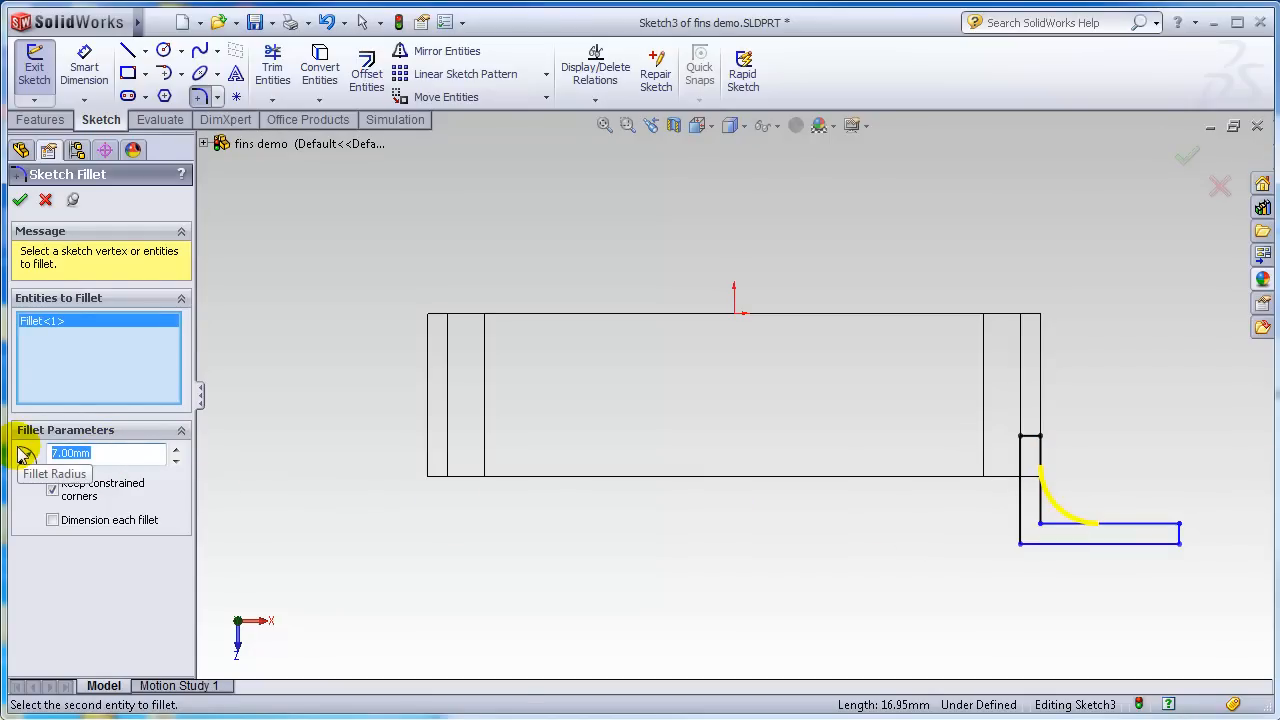
type("1")
key("Return")
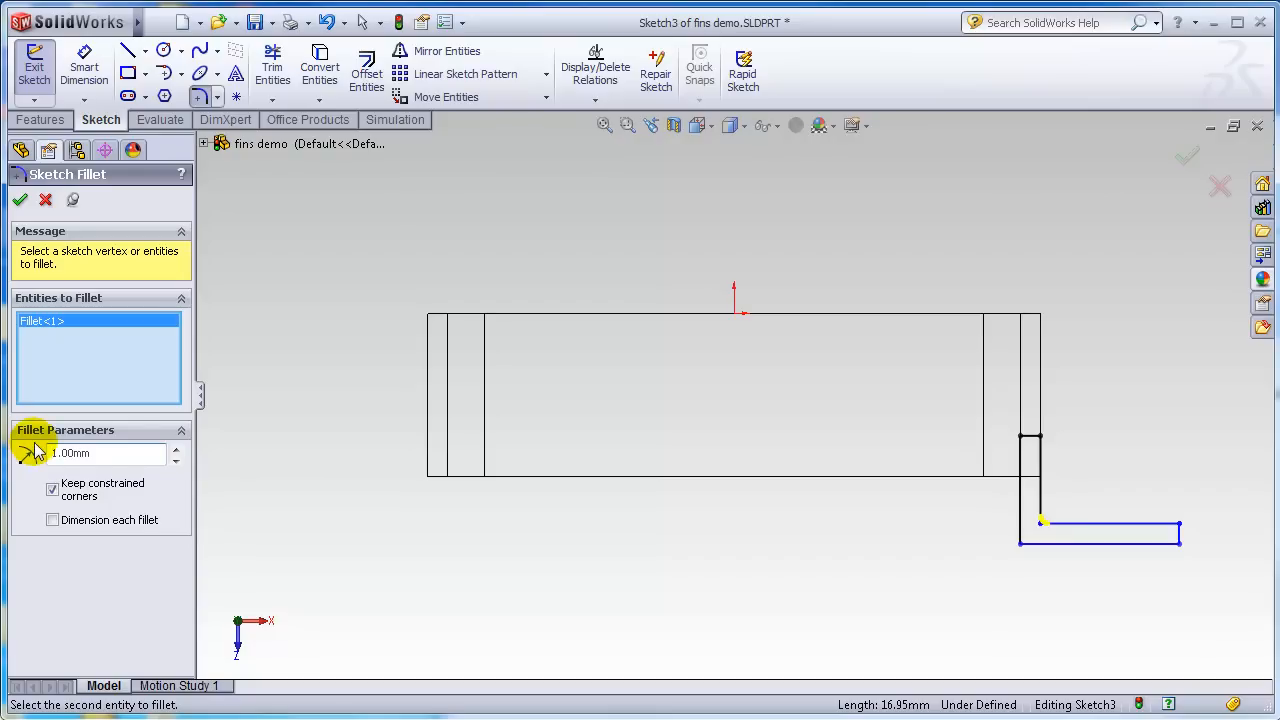
double_click(77, 453)
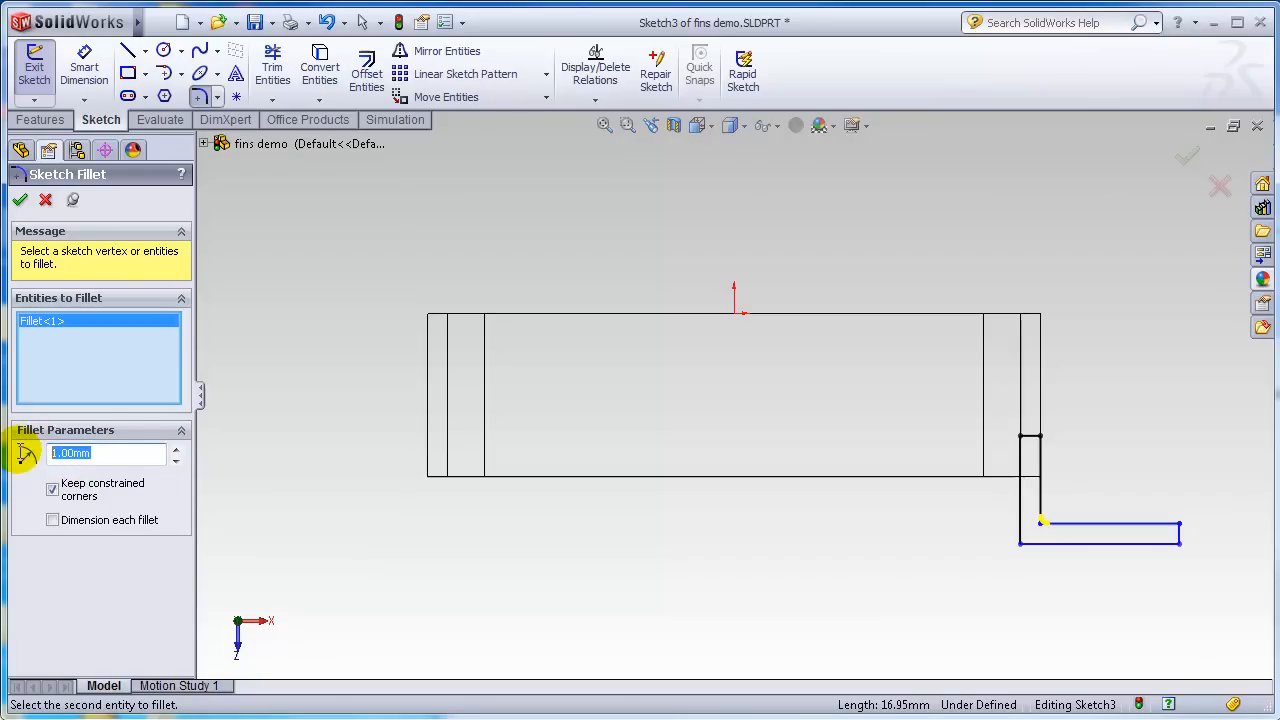
type("2")
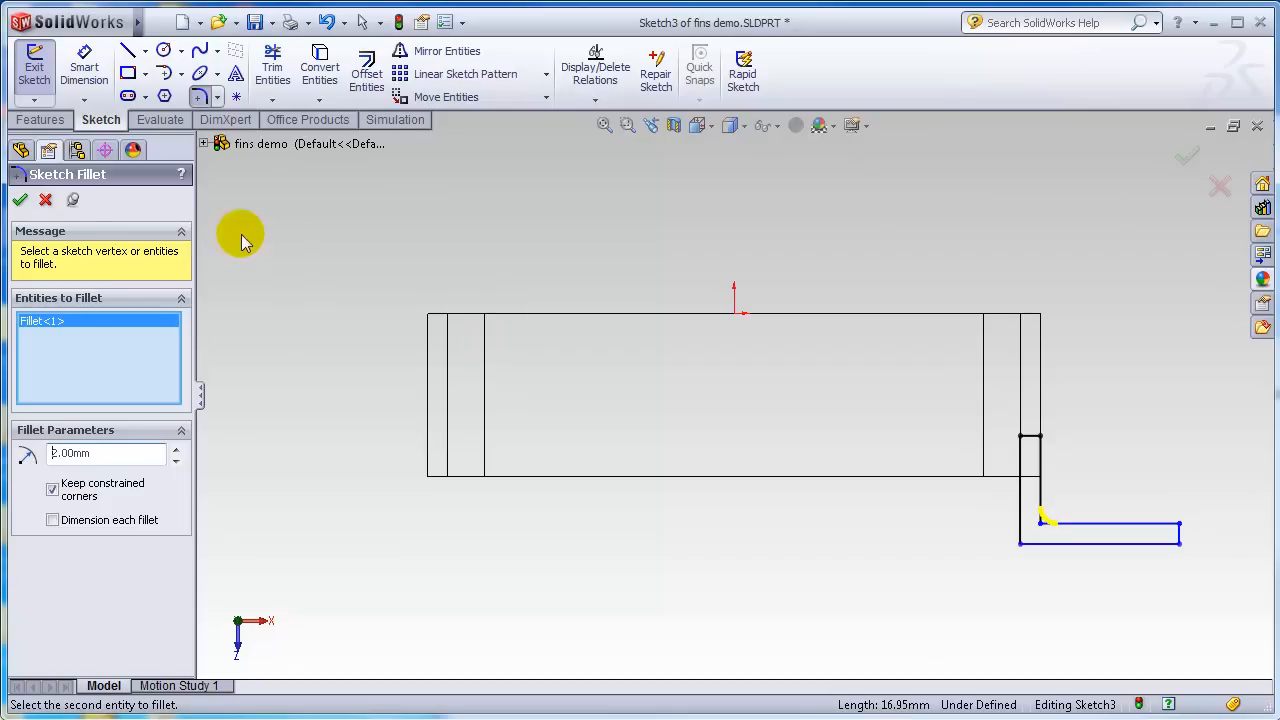
left_click(22, 201)
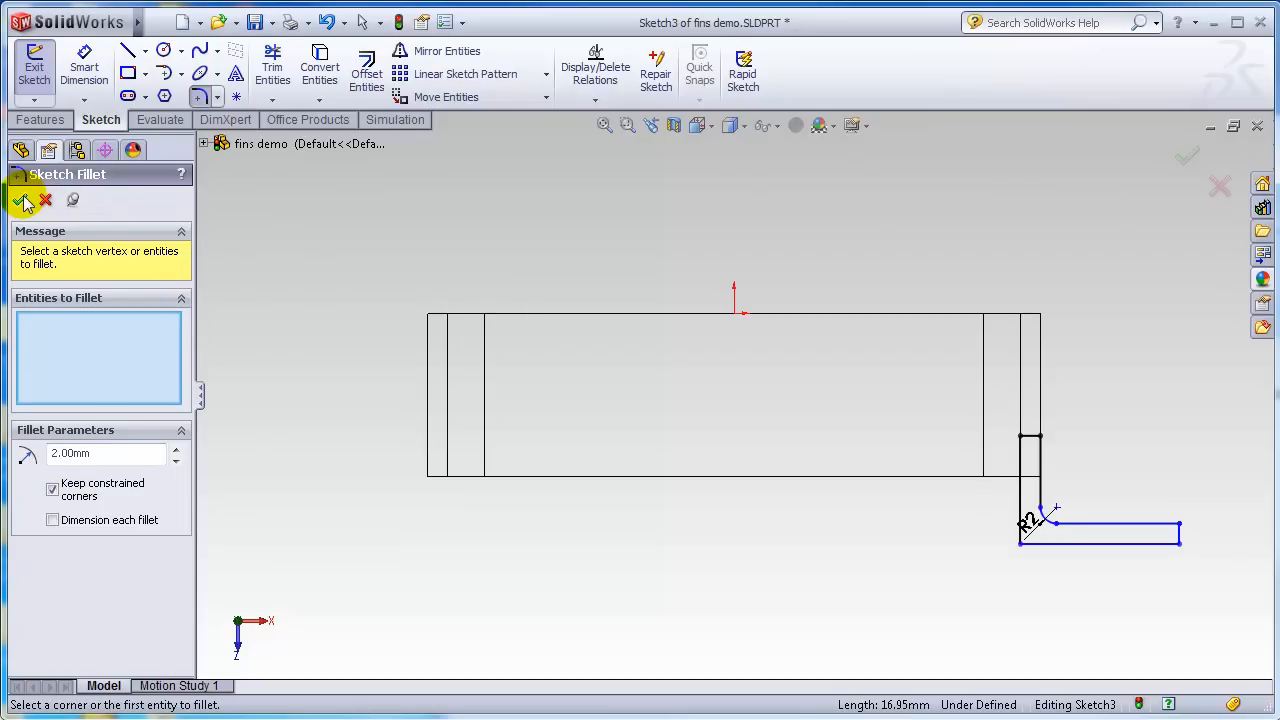
Move the inner fillet's radius label clear of the profile, into the open area beside the bracket leg.
left_click_drag(1031, 523, 1115, 497)
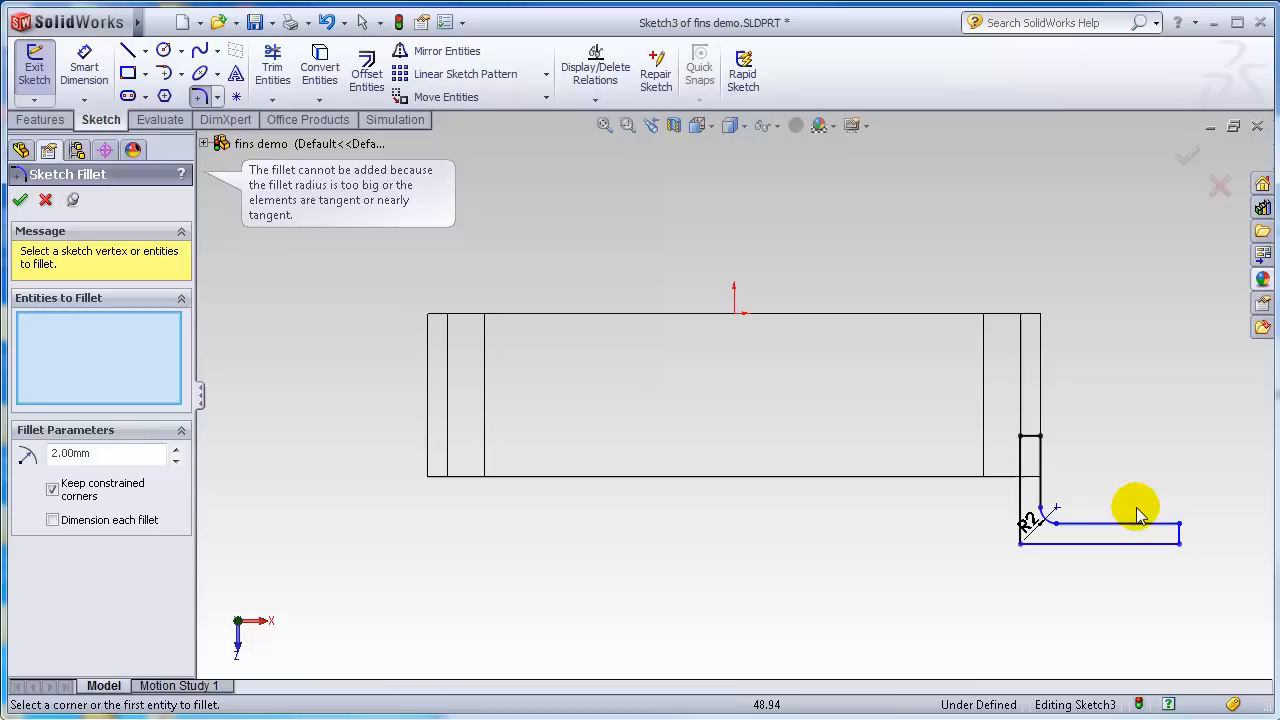
key("Escape")
left_click_drag(1083, 508, 1092, 483)
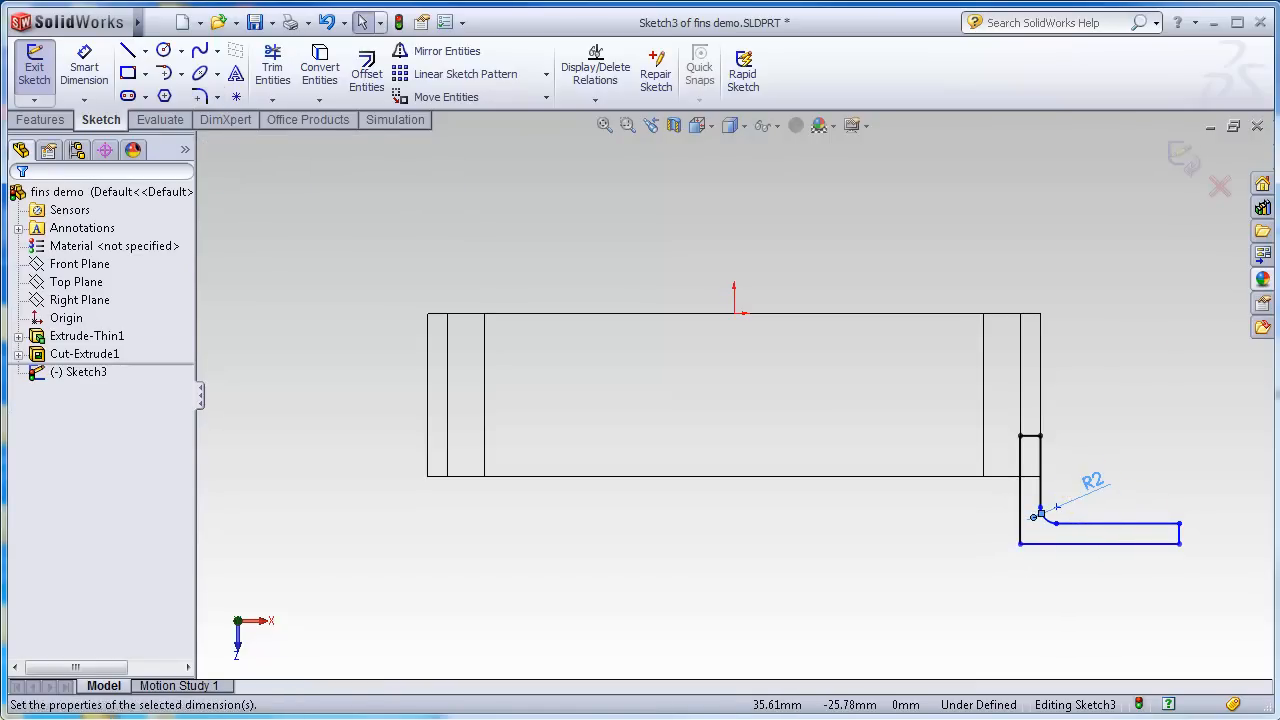
Round the profile's outer corner with a 2 mm sketch fillet and place its radius label outside the profile.
left_click(200, 95)
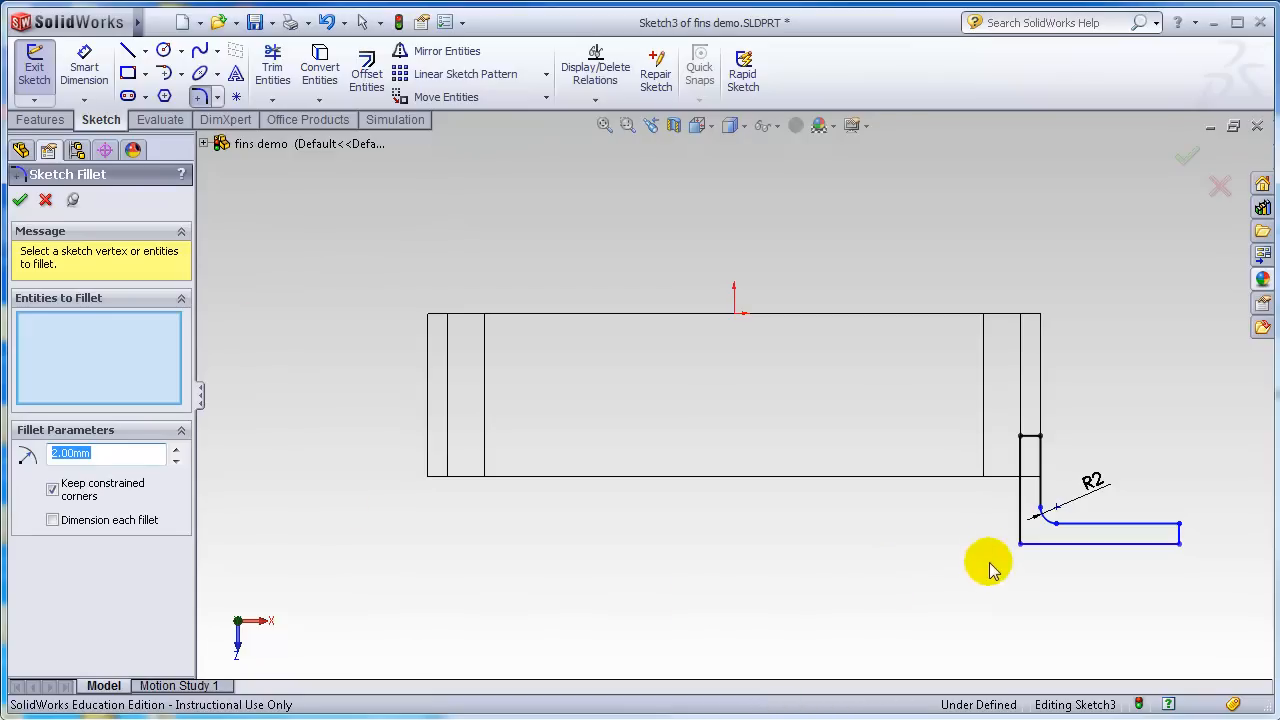
left_click(1023, 530)
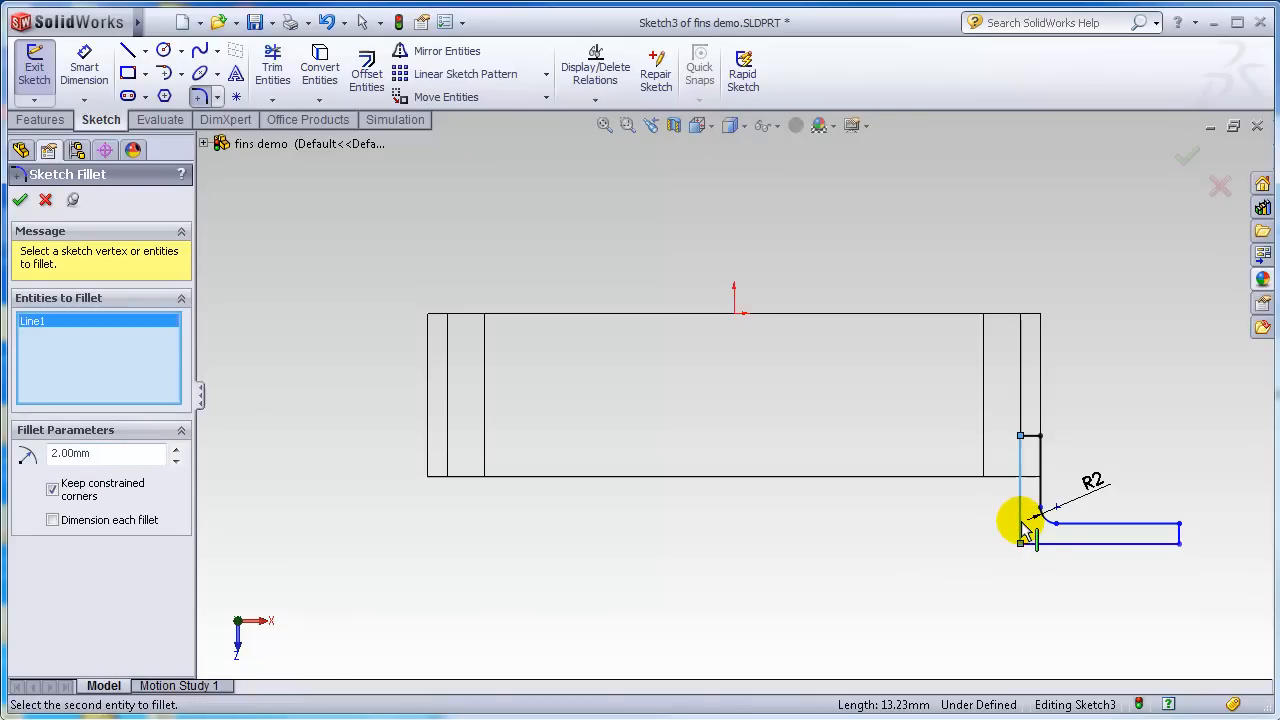
left_click(1052, 548)
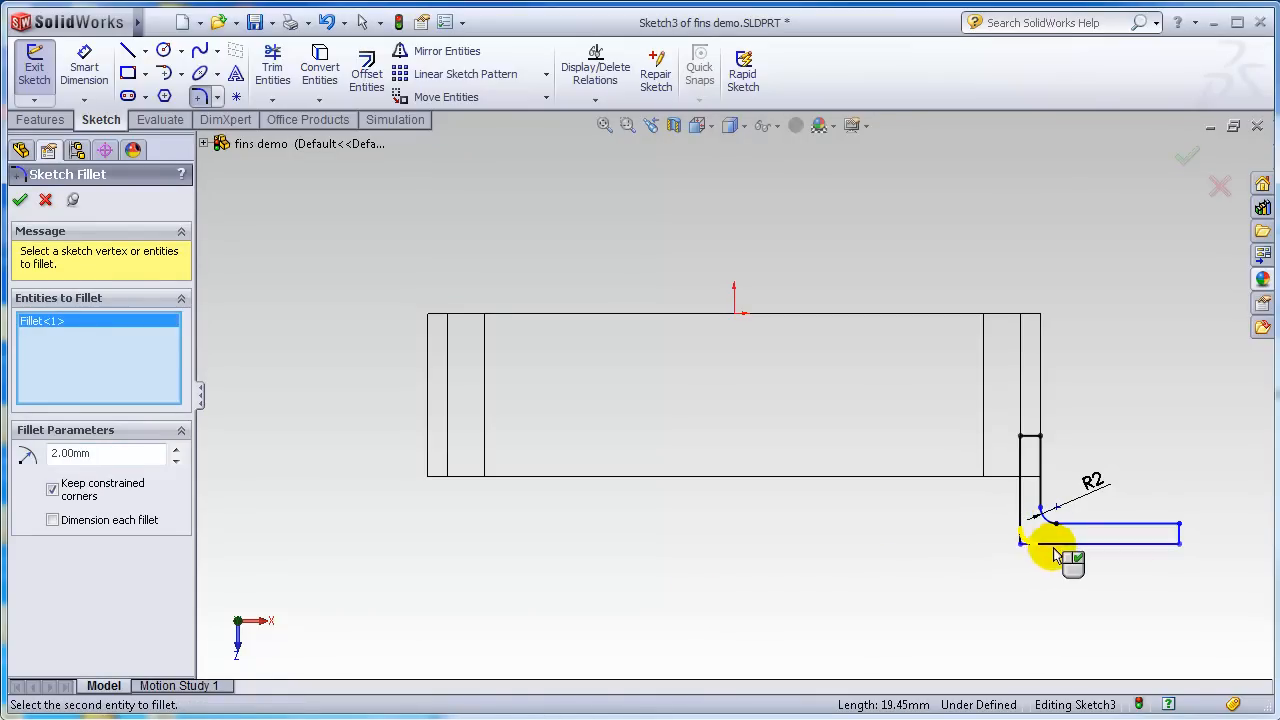
left_click(20, 203)
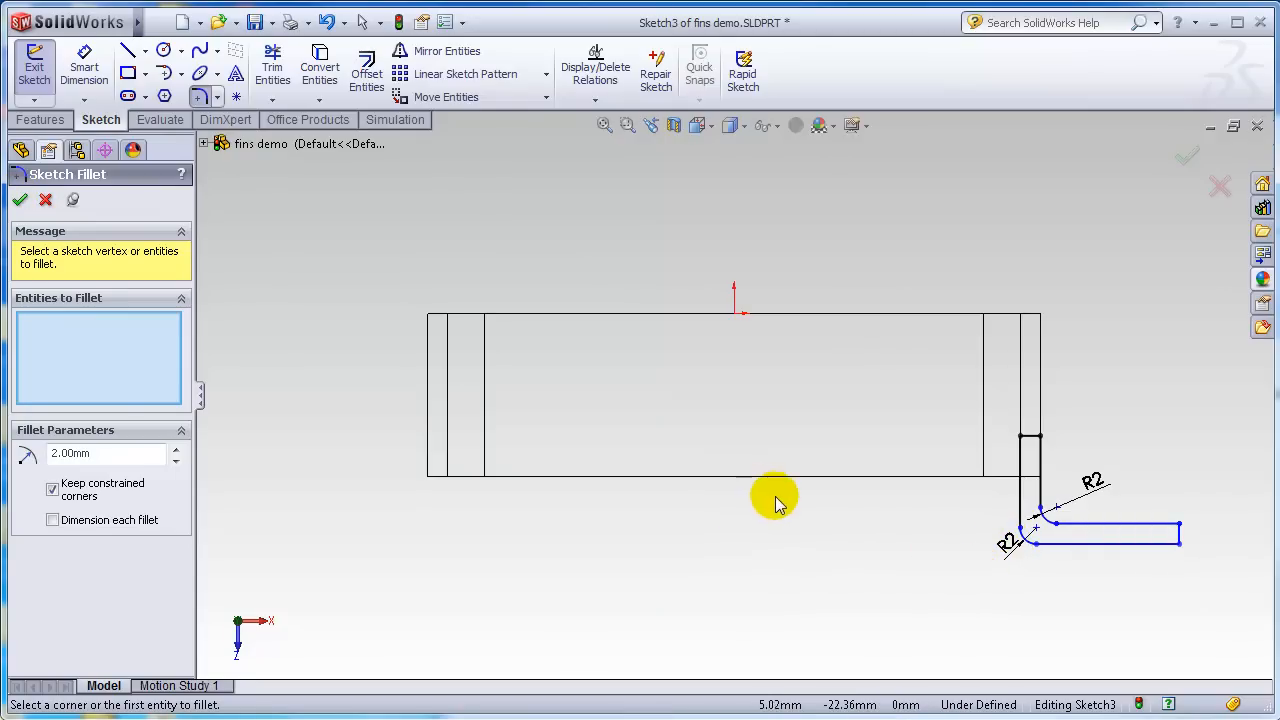
key("Escape")
left_click_drag(1006, 548, 966, 566)
Try to make the inner and outer fillet arcs concentric, and undo the relation.
left_click(1030, 510)
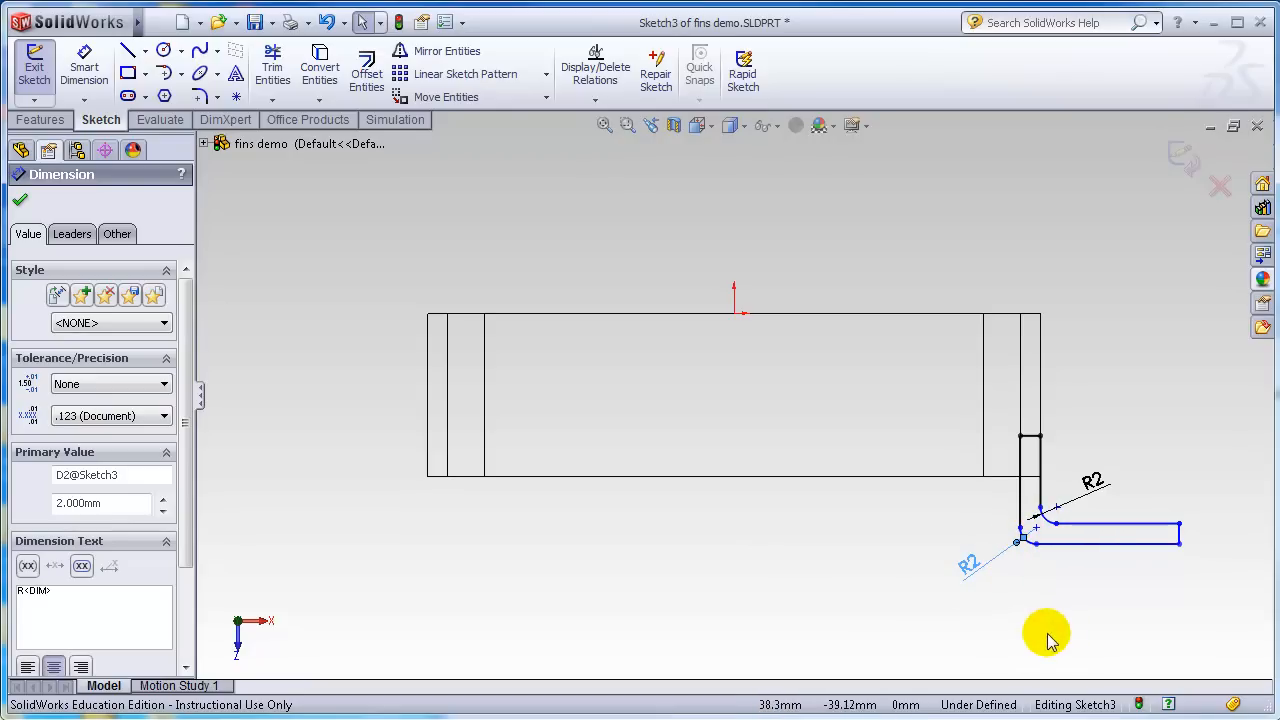
left_click(1045, 527)
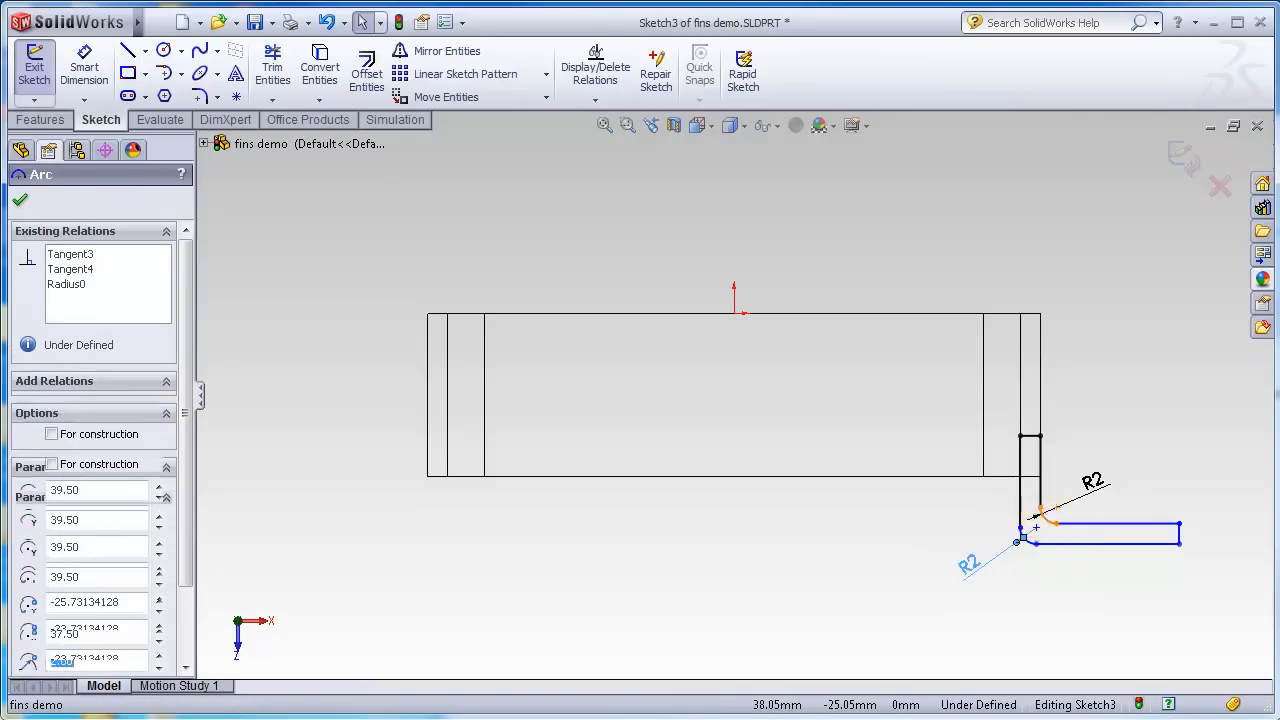
left_click(1027, 548, "ctrl")
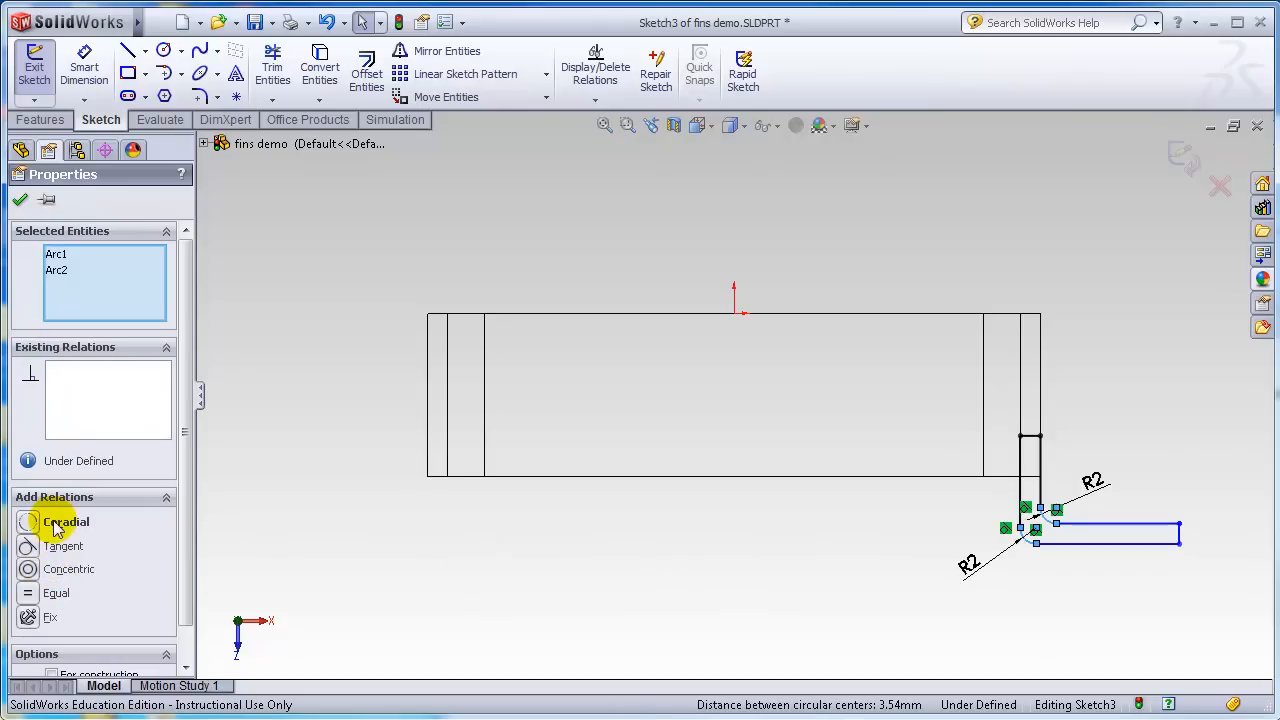
left_click(62, 571)
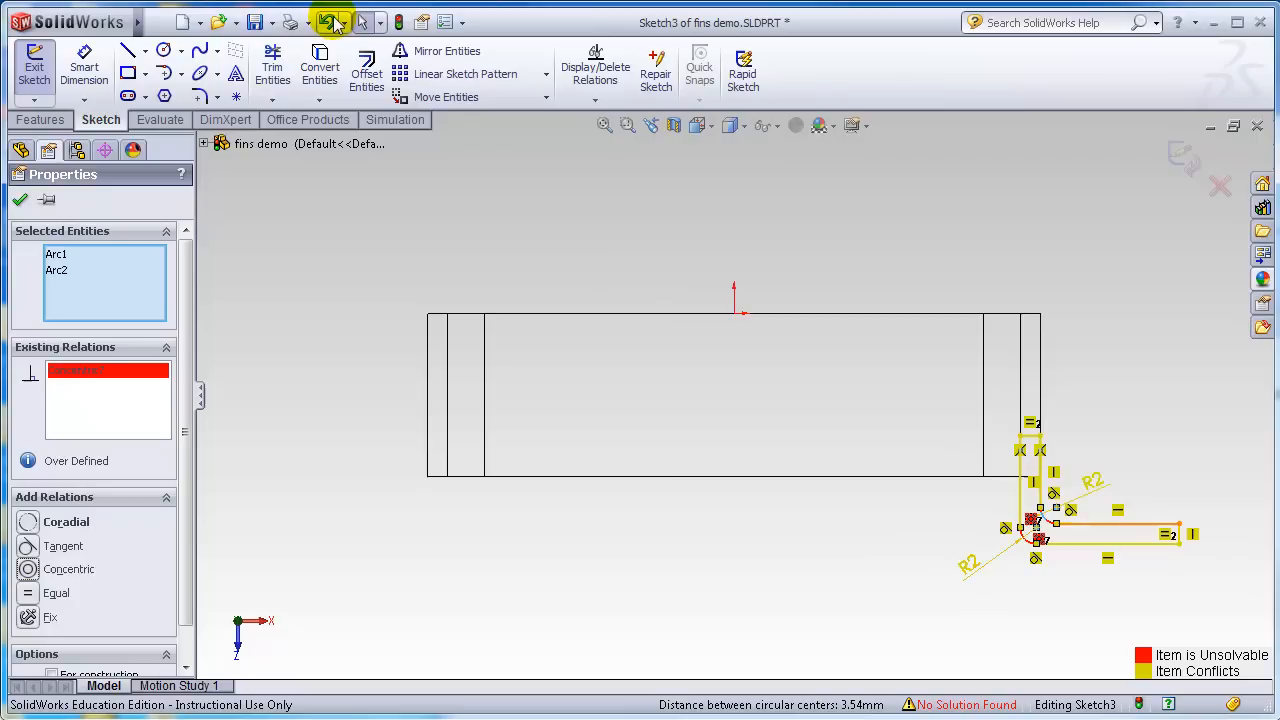
left_click(327, 28)
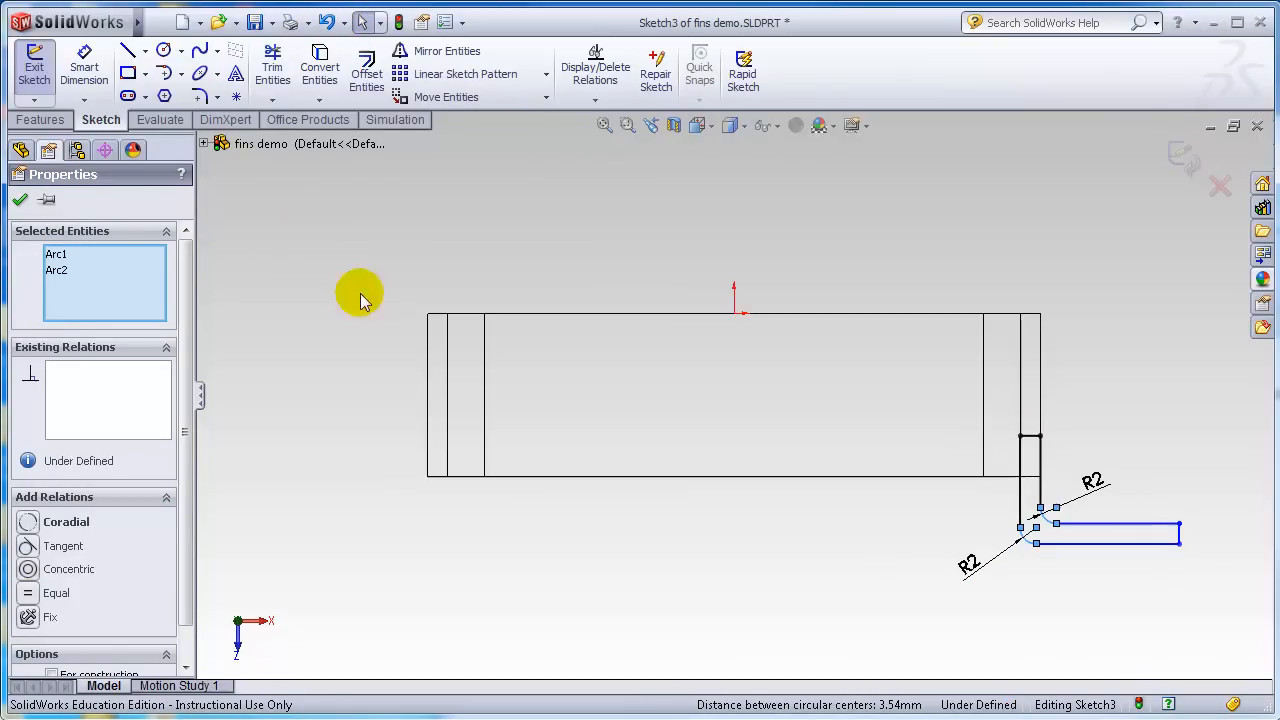
key("Escape")
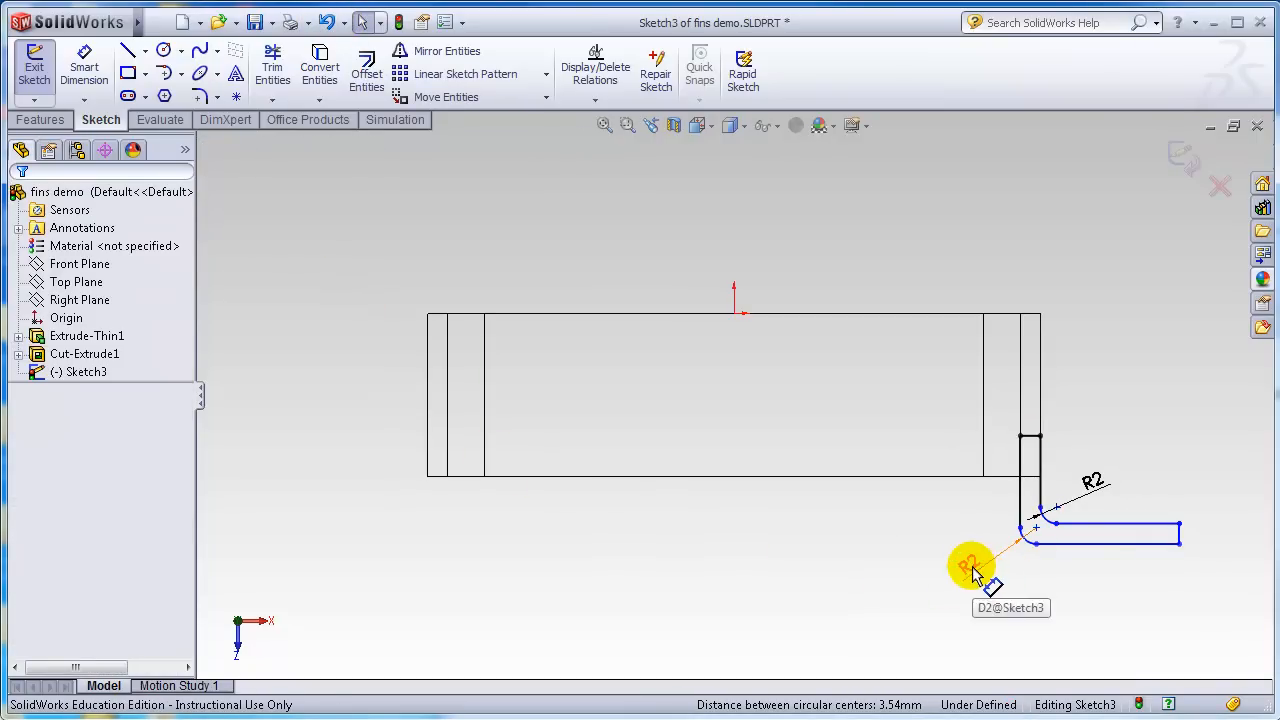
Delete the outer fillet's radius dimension and make the inner and outer fillet arcs concentric.
left_click(970, 566)
key("Delete")
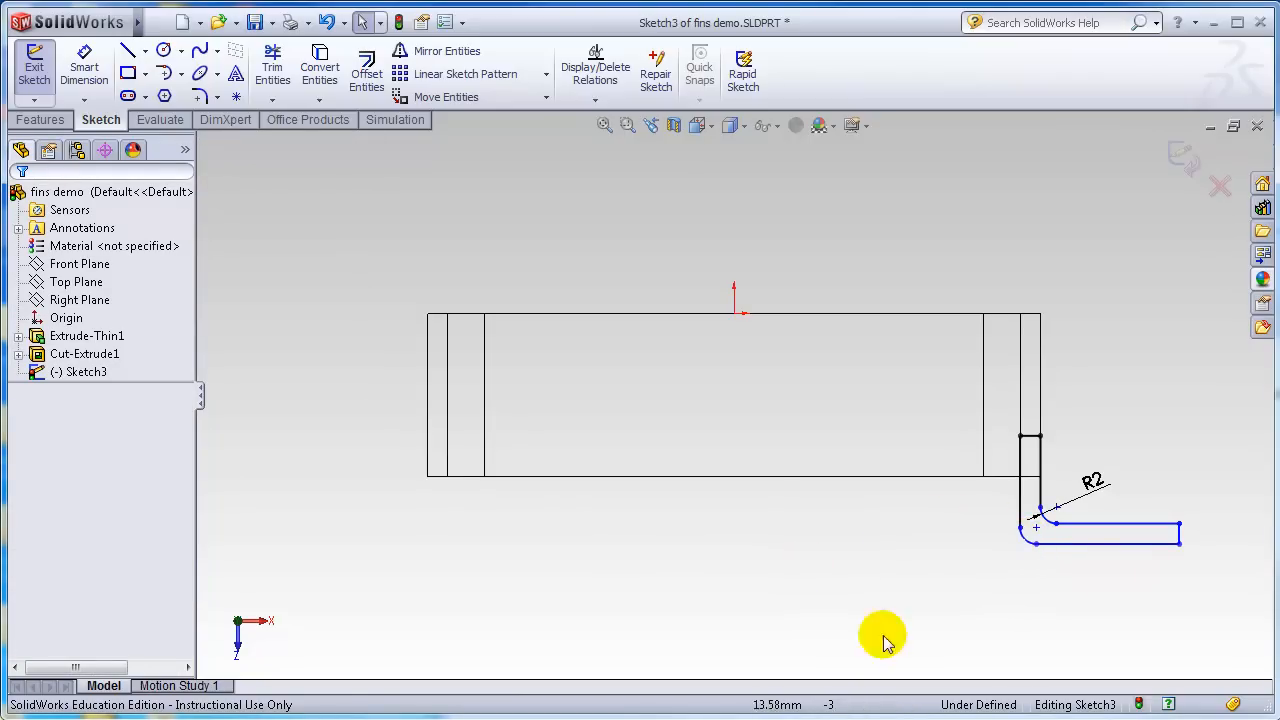
left_click(1042, 525)
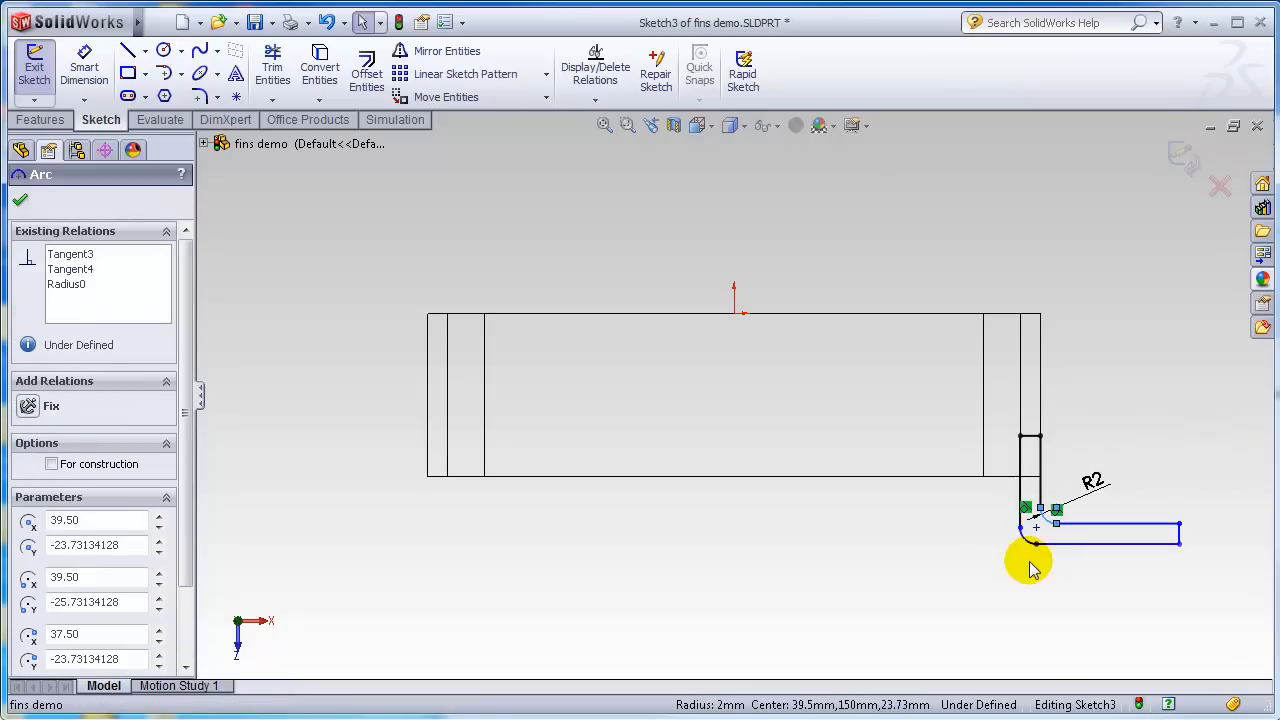
left_click(1025, 535, "ctrl")
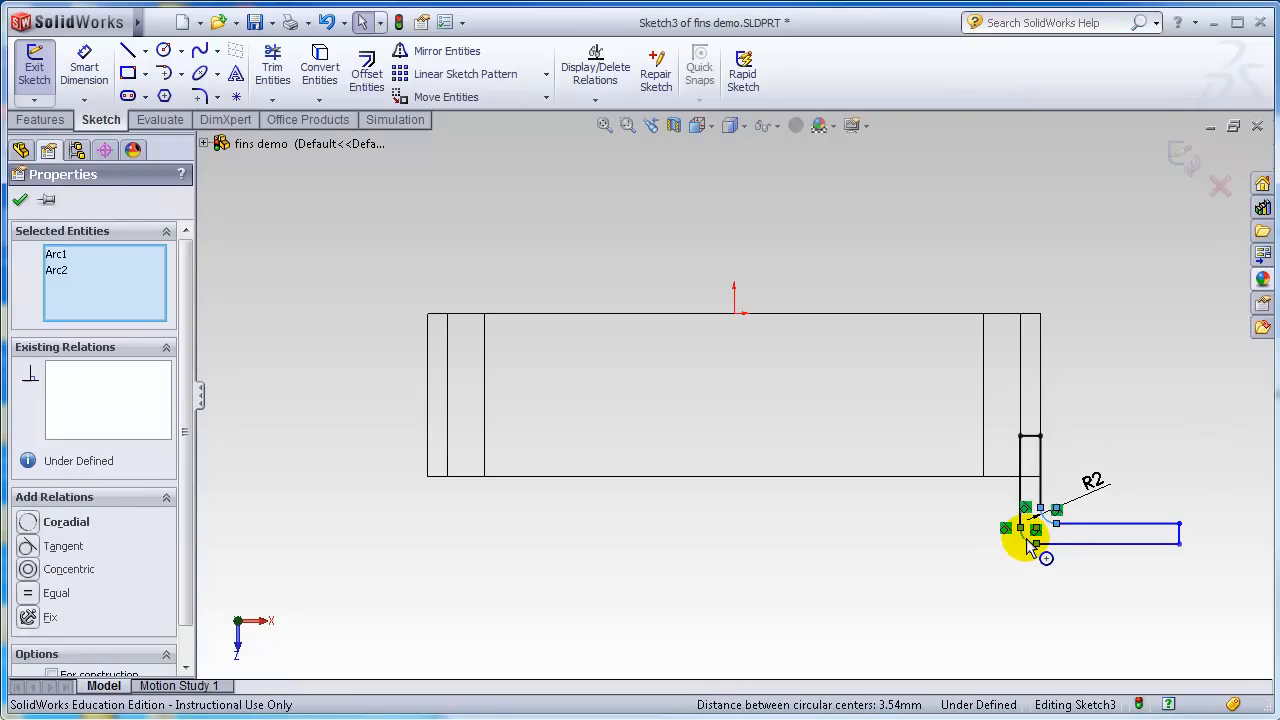
left_click(30, 569)
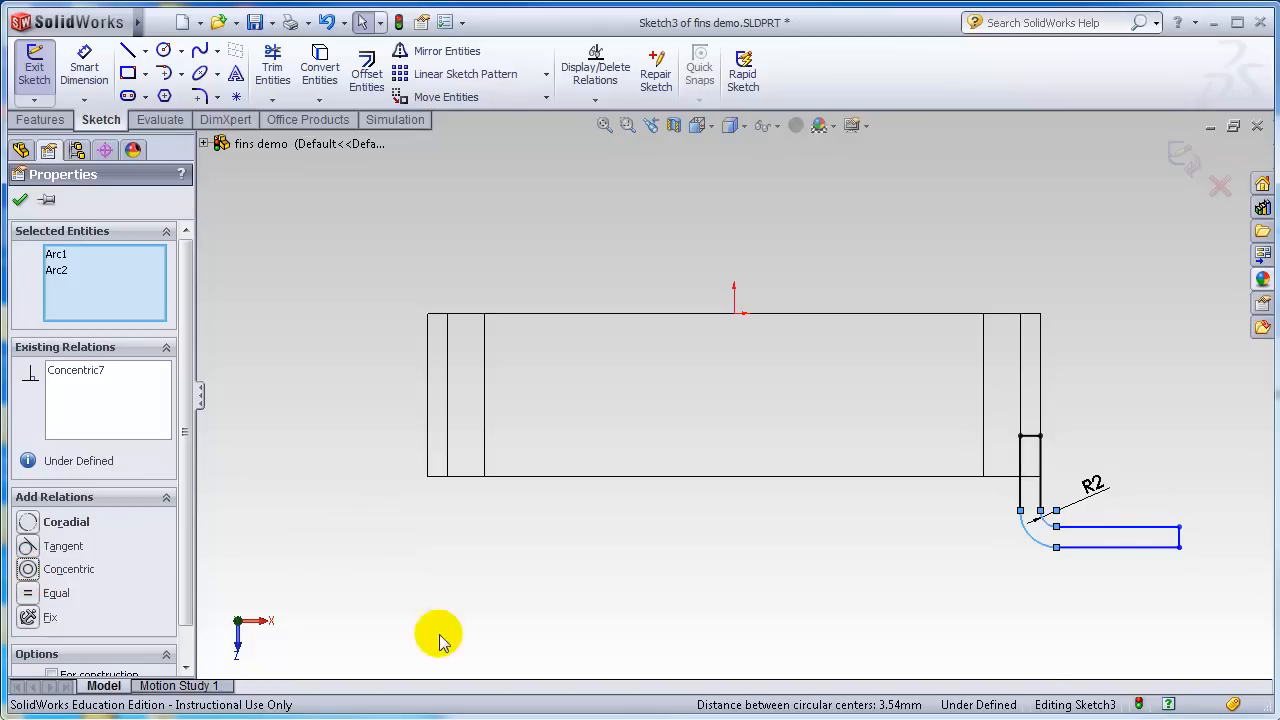
left_click(20, 199)
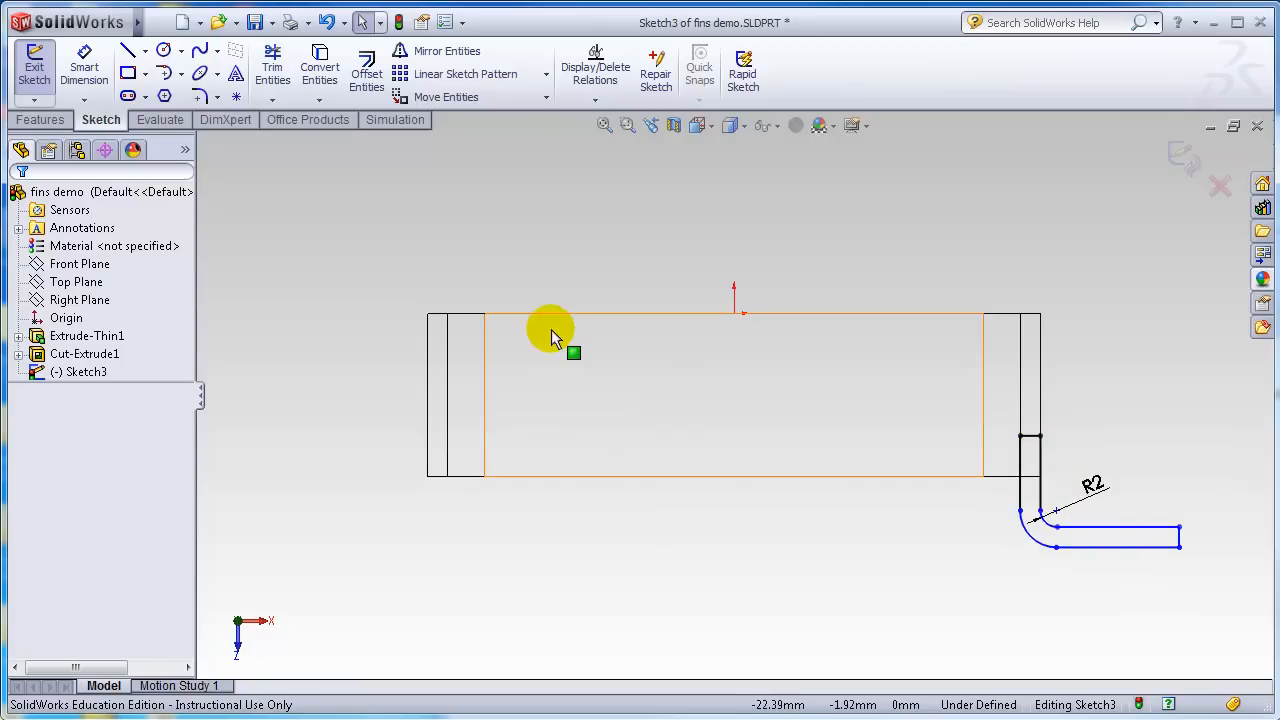
Dimension the distance from the notch edge line to the profile's long outer horizontal line as 10 mm.
left_click(84, 62)
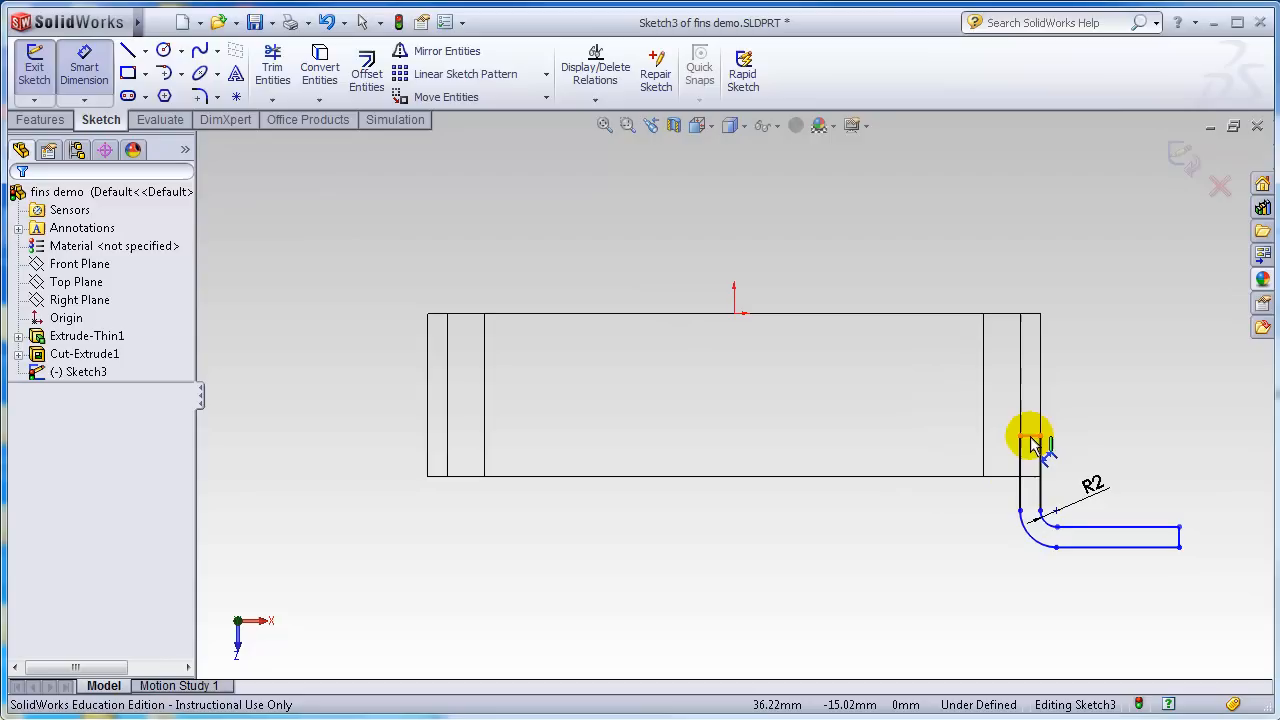
left_click(1120, 547)
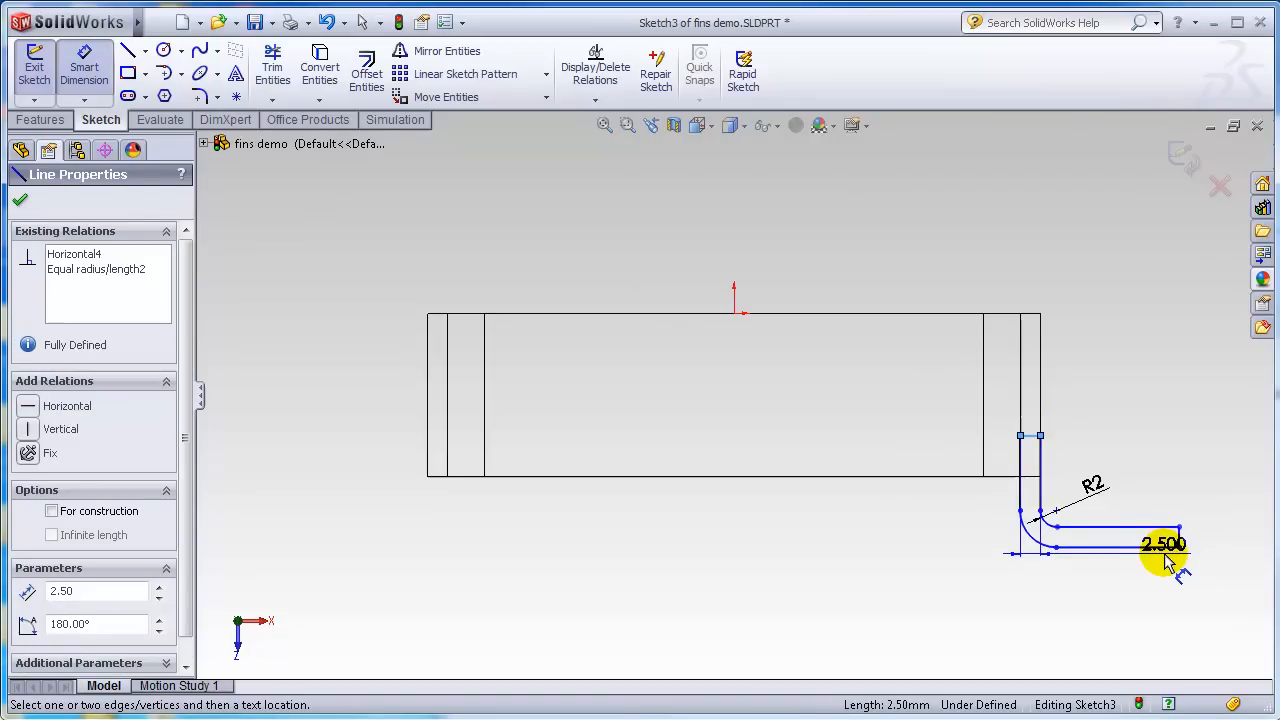
left_click(1170, 528)
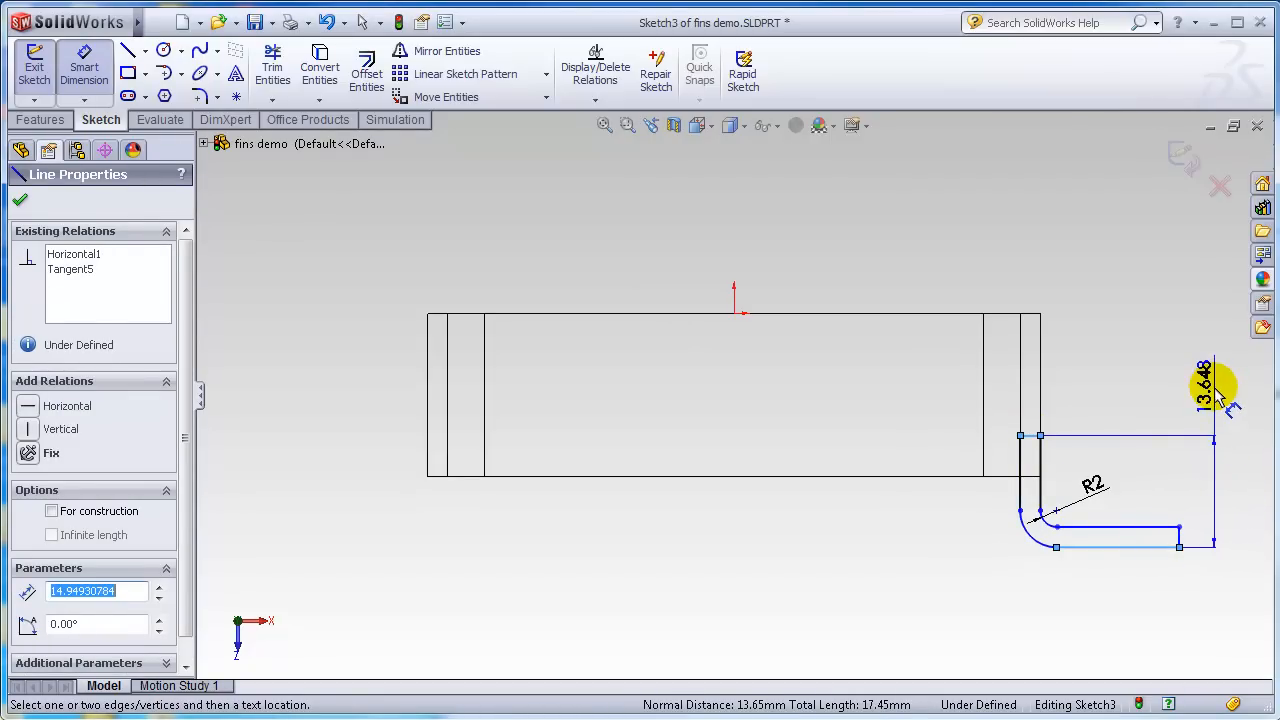
left_click(1218, 393)
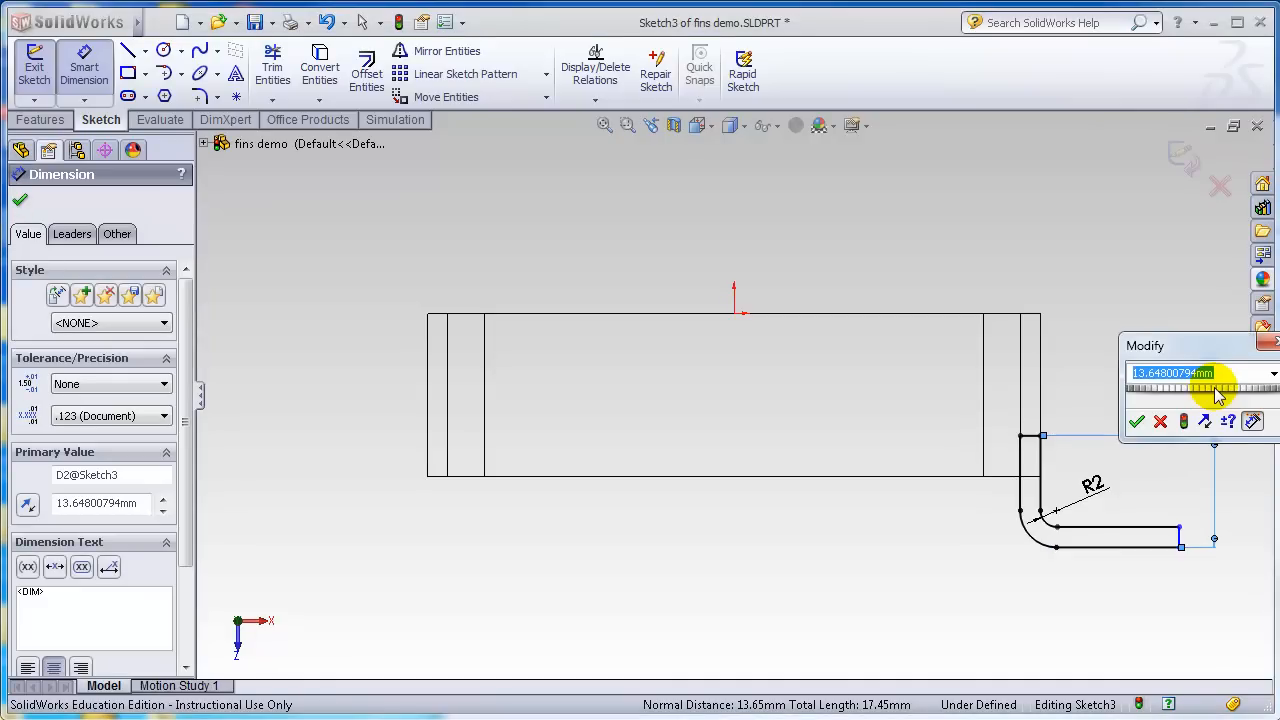
type("10")
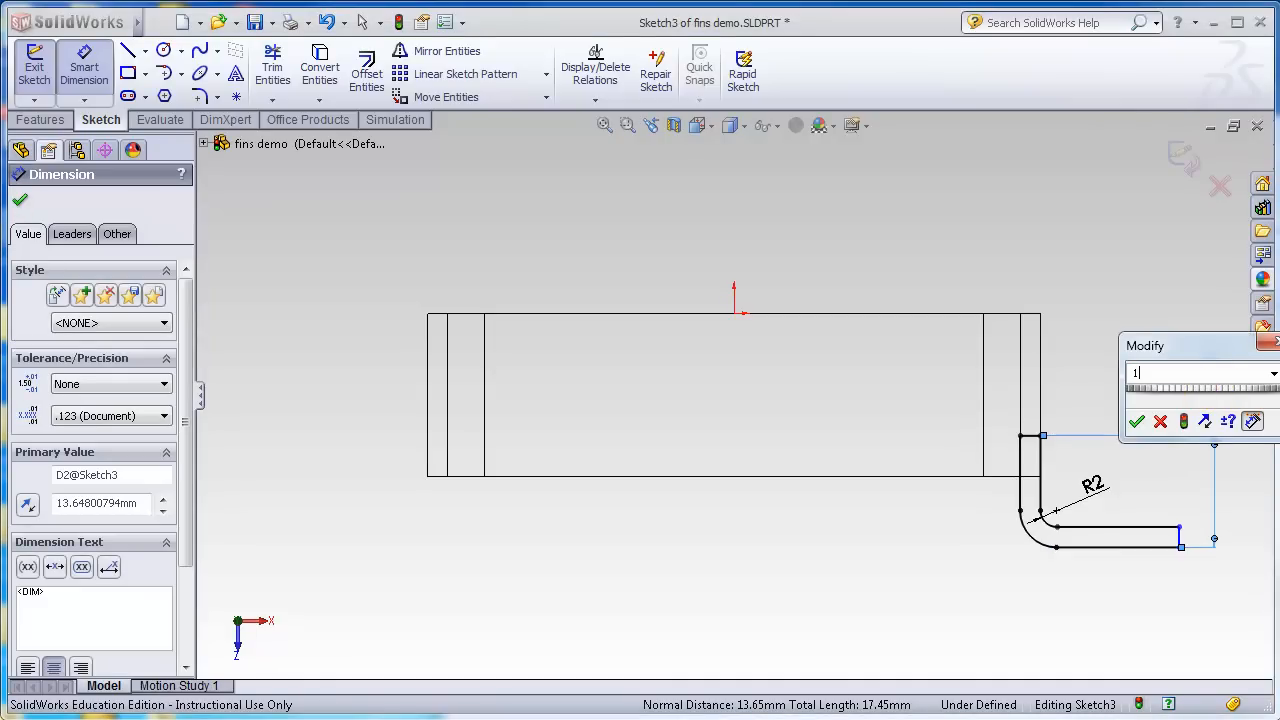
key("Return")
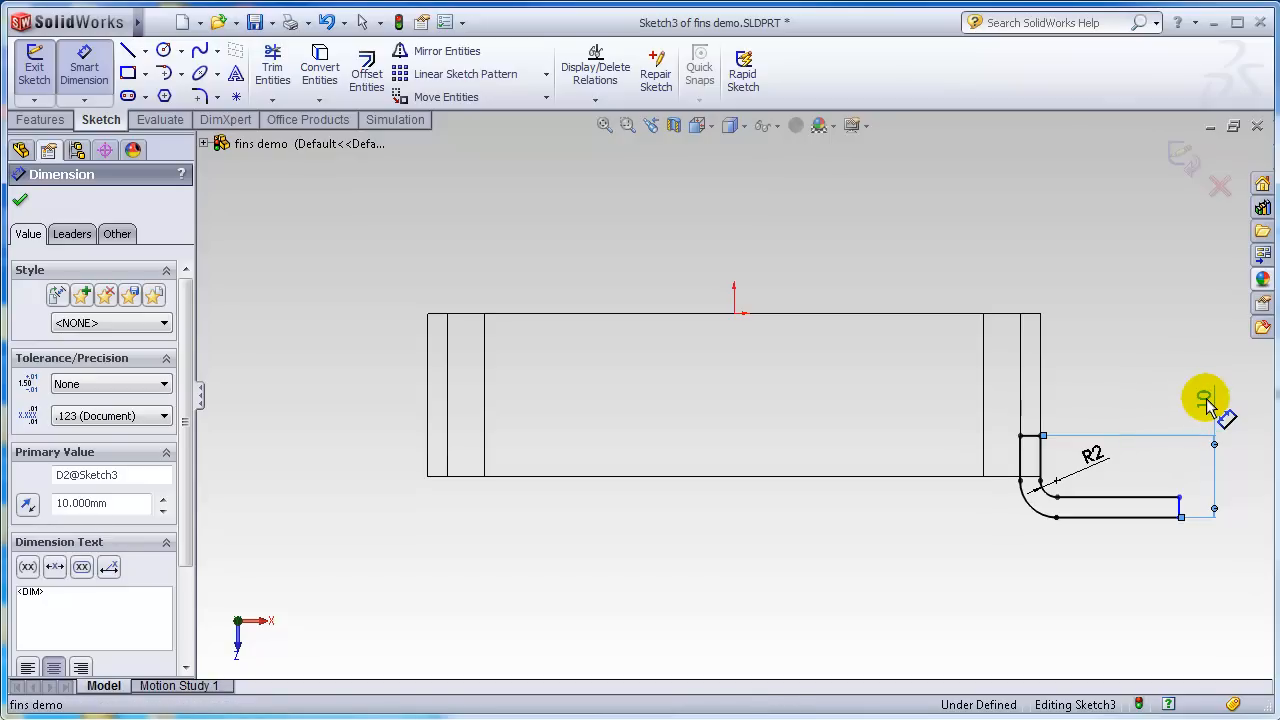
Set the distance between the notch edge line and the outer horizontal line to 8 mm.
double_click(1205, 400)
type("8")
key("Return")
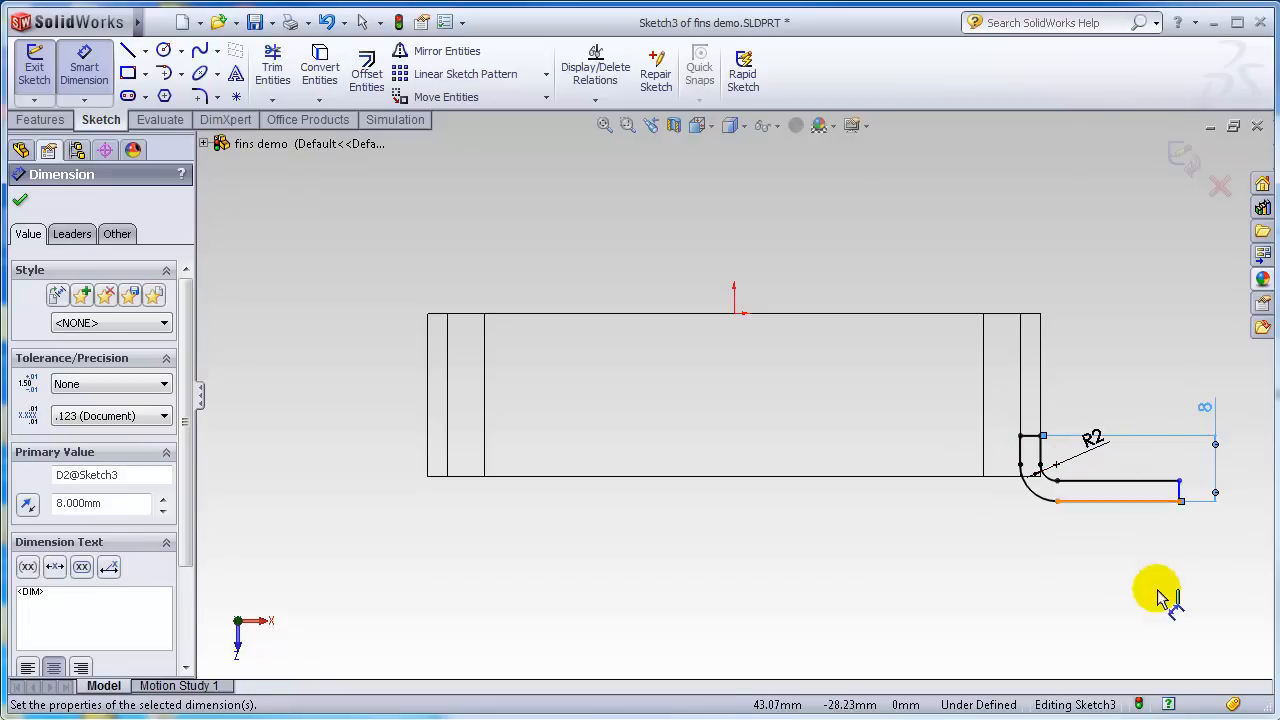
Set the distance between the notch edge line and the outer horizontal line to 7 mm.
double_click(1205, 412)
type("7")
key("Return")
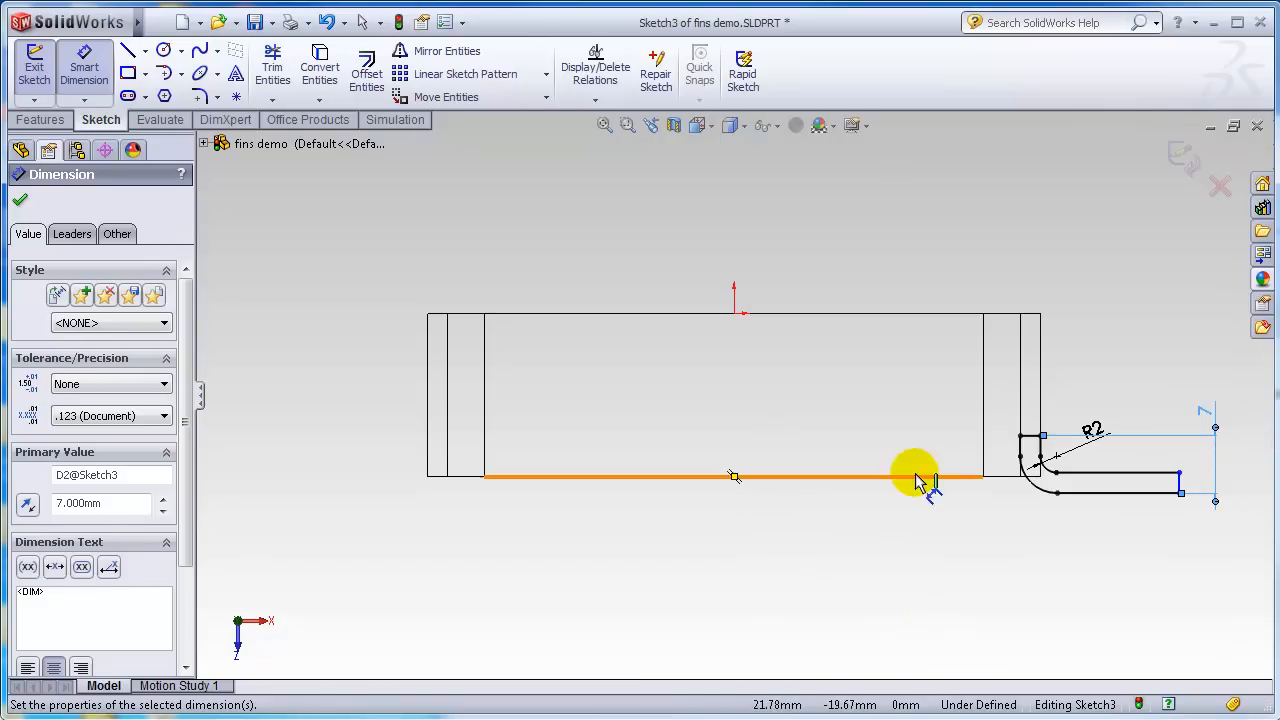
Dimension the fin profile's overall horizontal length from its outer vertical line to the end line as 20 mm.
left_click(1181, 493)
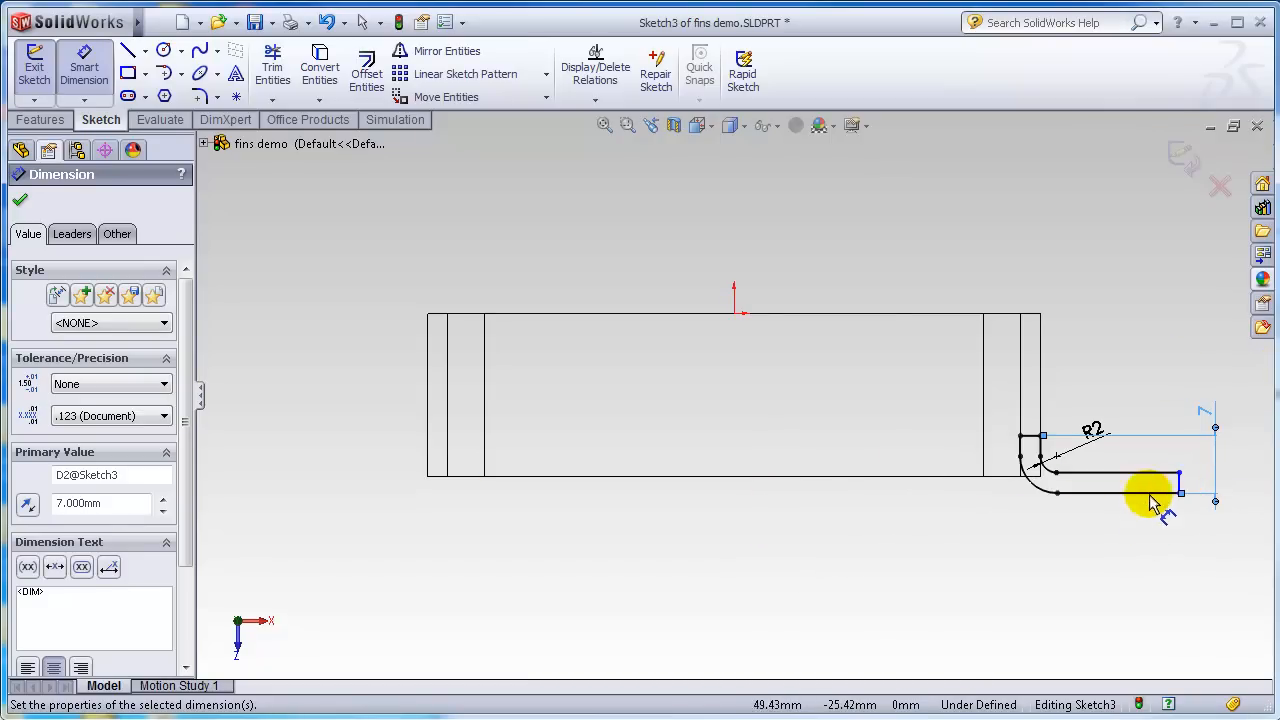
left_click(1025, 452)
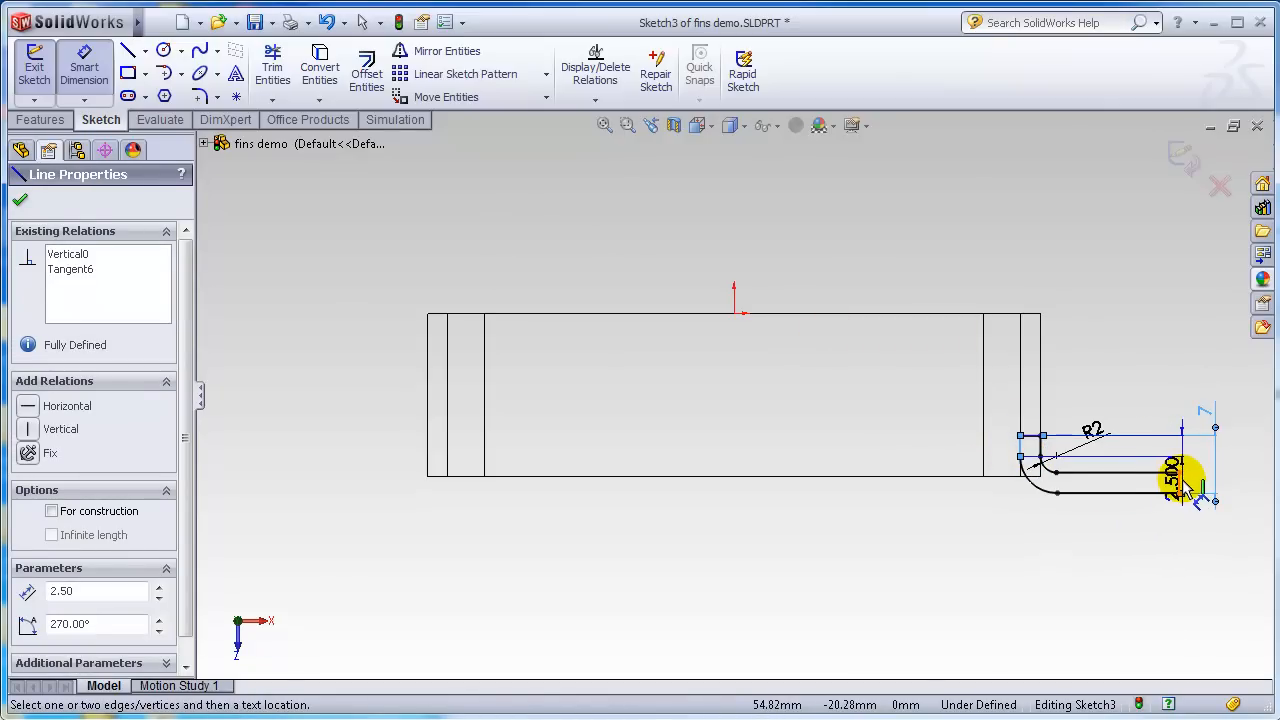
left_click(1181, 482)
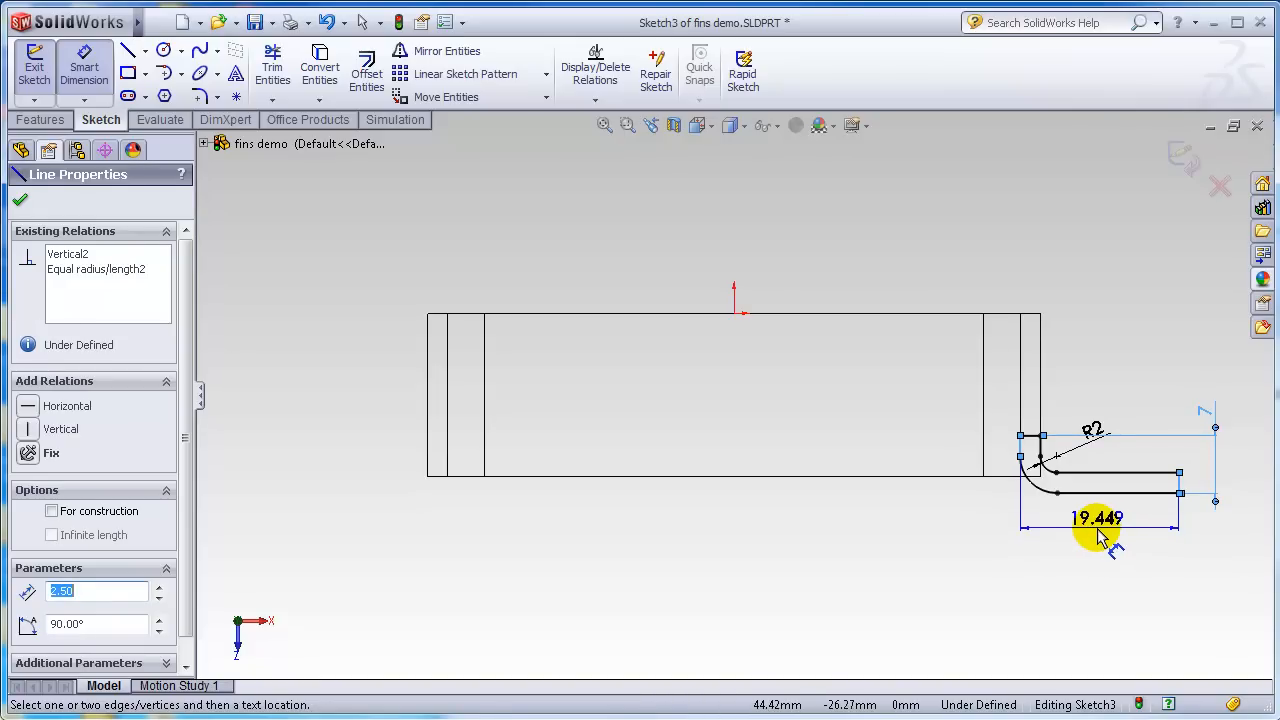
left_click(1100, 537)
type("20")
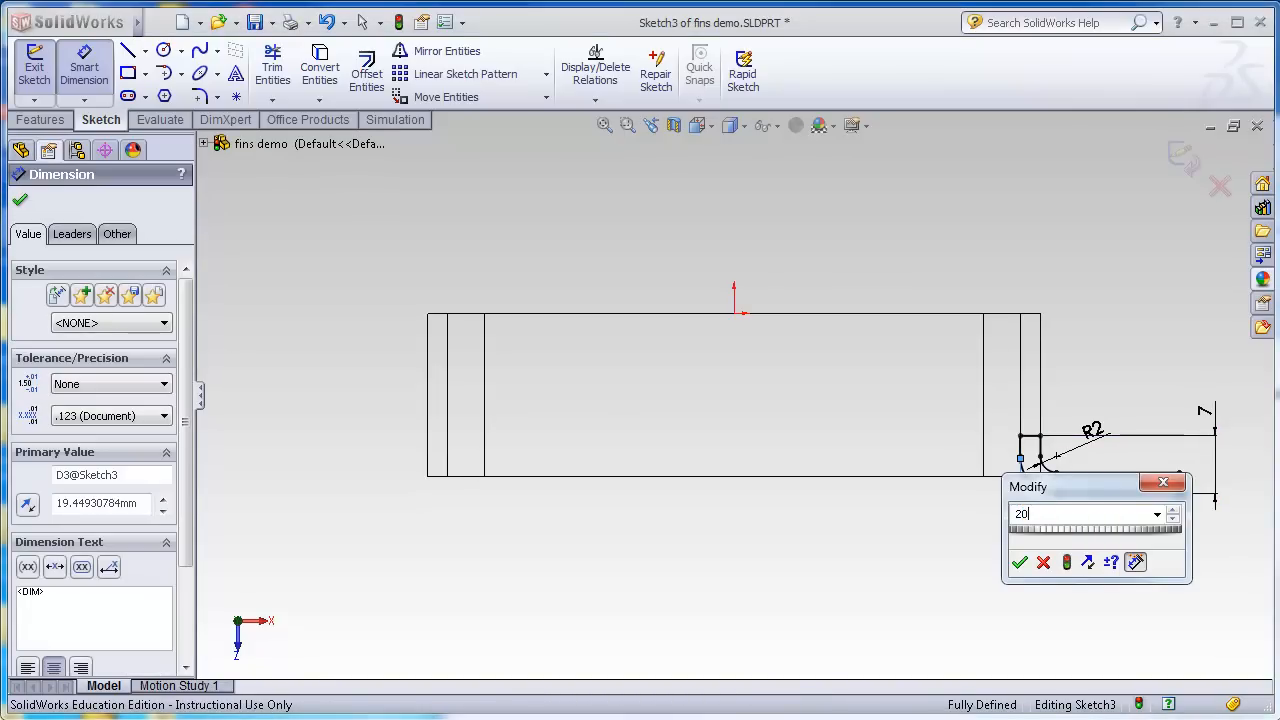
key("Return")
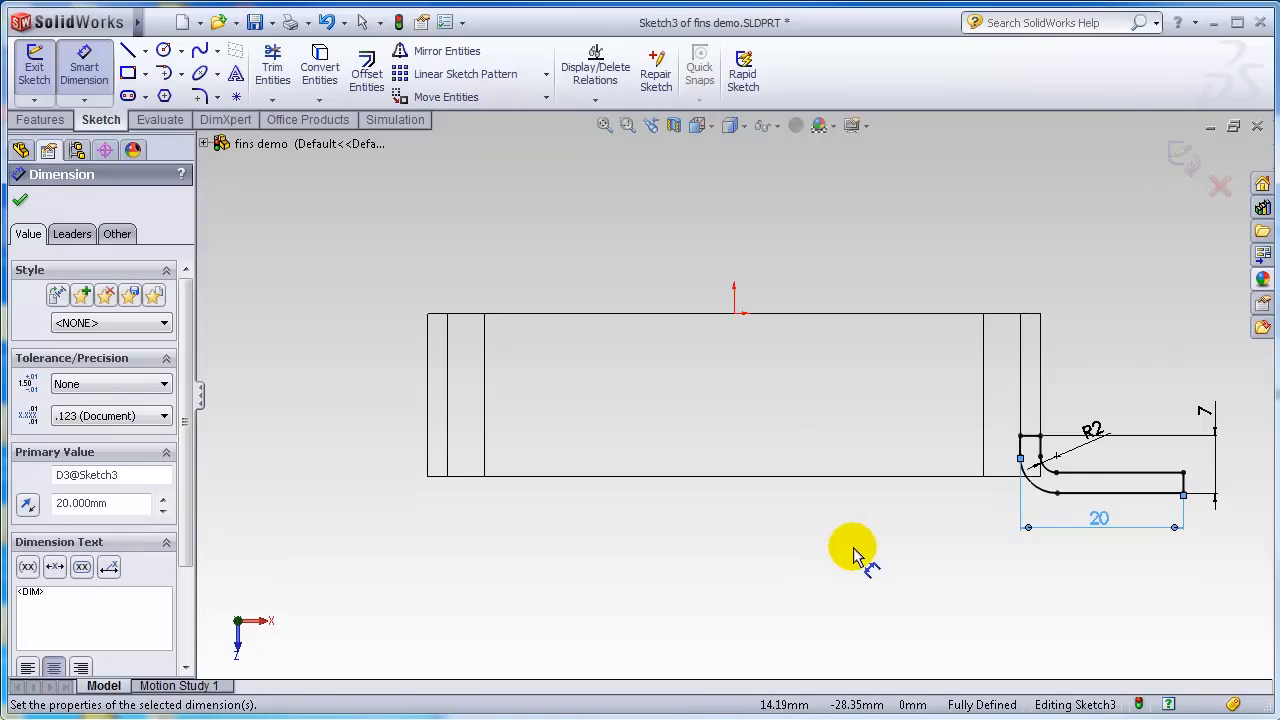
key("Escape")
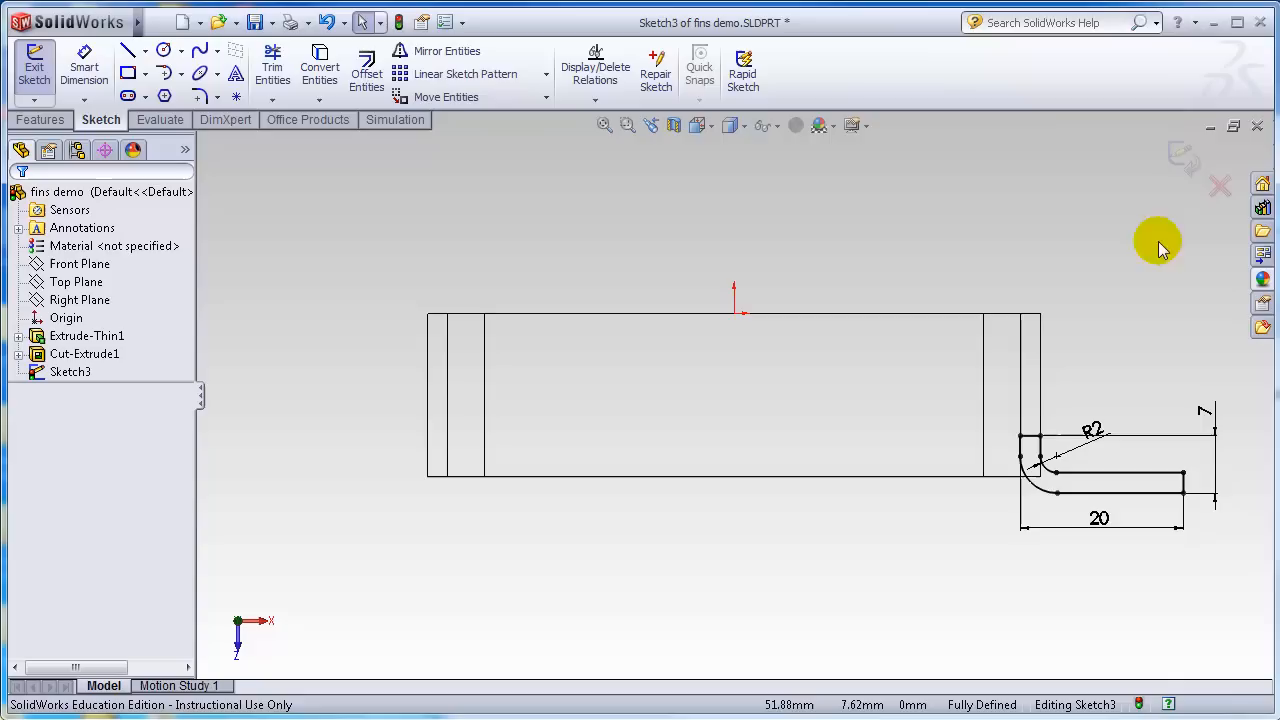
Finish the fin profile sketch to start its boss extrusion and display the model shaded with edges.
left_click(1181, 157)
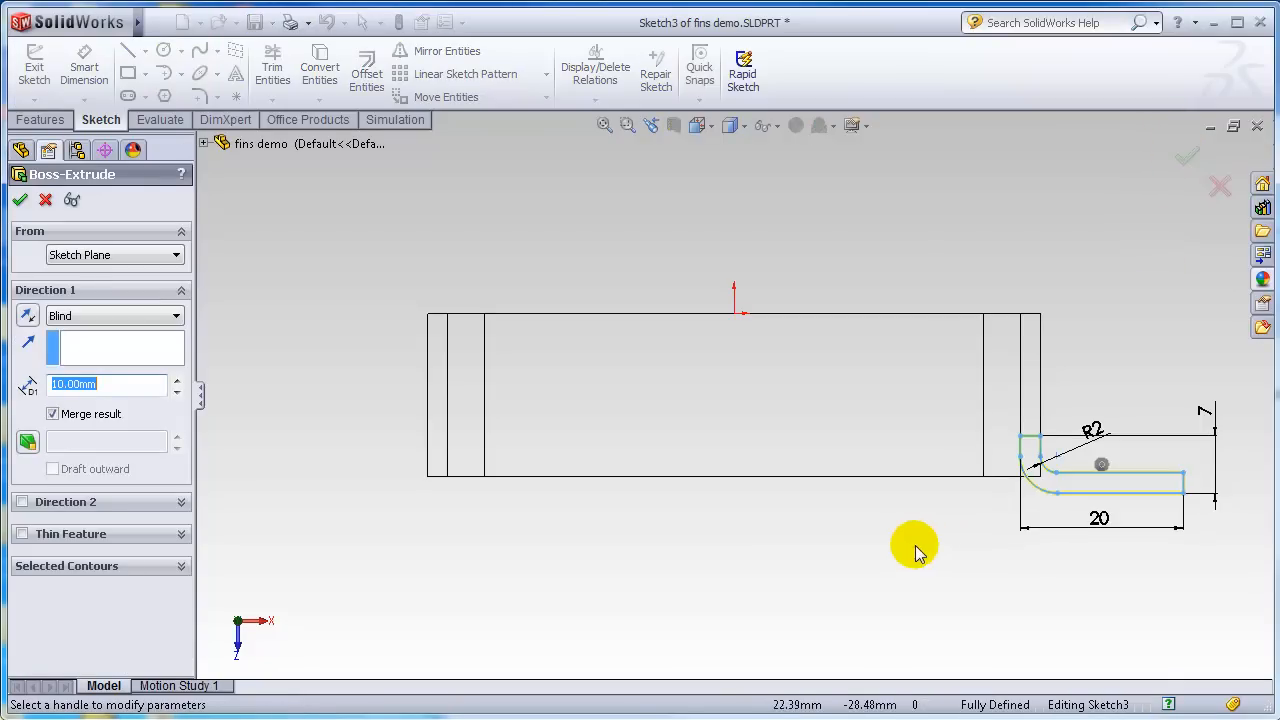
middle_click_drag(883, 583, 851, 486)
key("f")
middle_click_drag(718, 366, 746, 434)
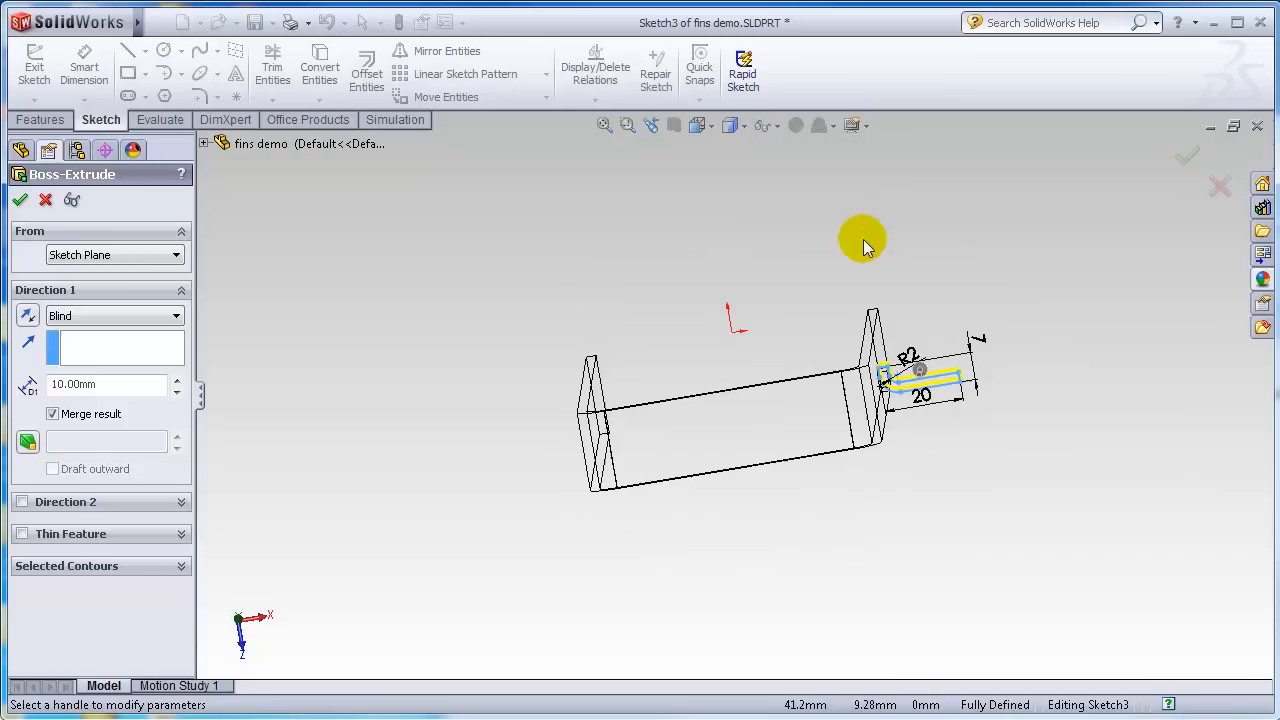
left_click(740, 126)
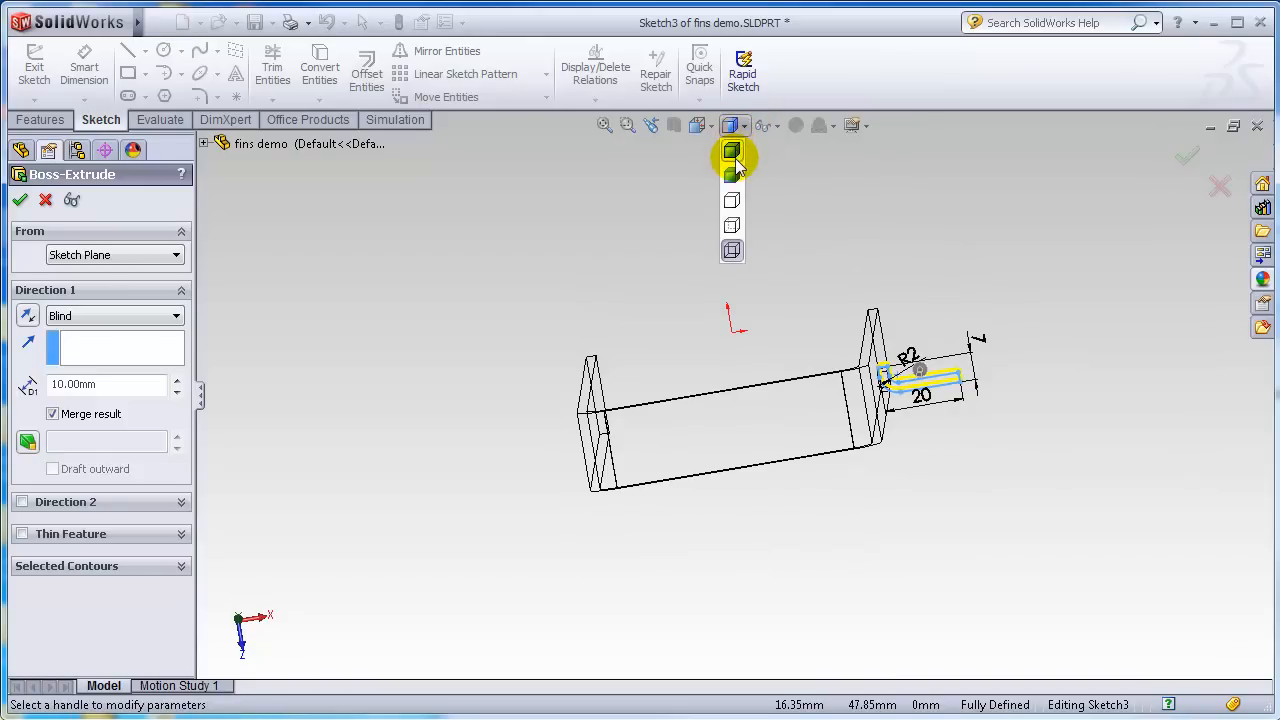
left_click(735, 158)
scroll(895, 380, "down", 5)
mouse_move(873, 323)
middle_mouse_down()
mouse_move(809, 343)
mouse_move(820, 391)
mouse_move(840, 392)
mouse_move(829, 394)
middle_mouse_up()
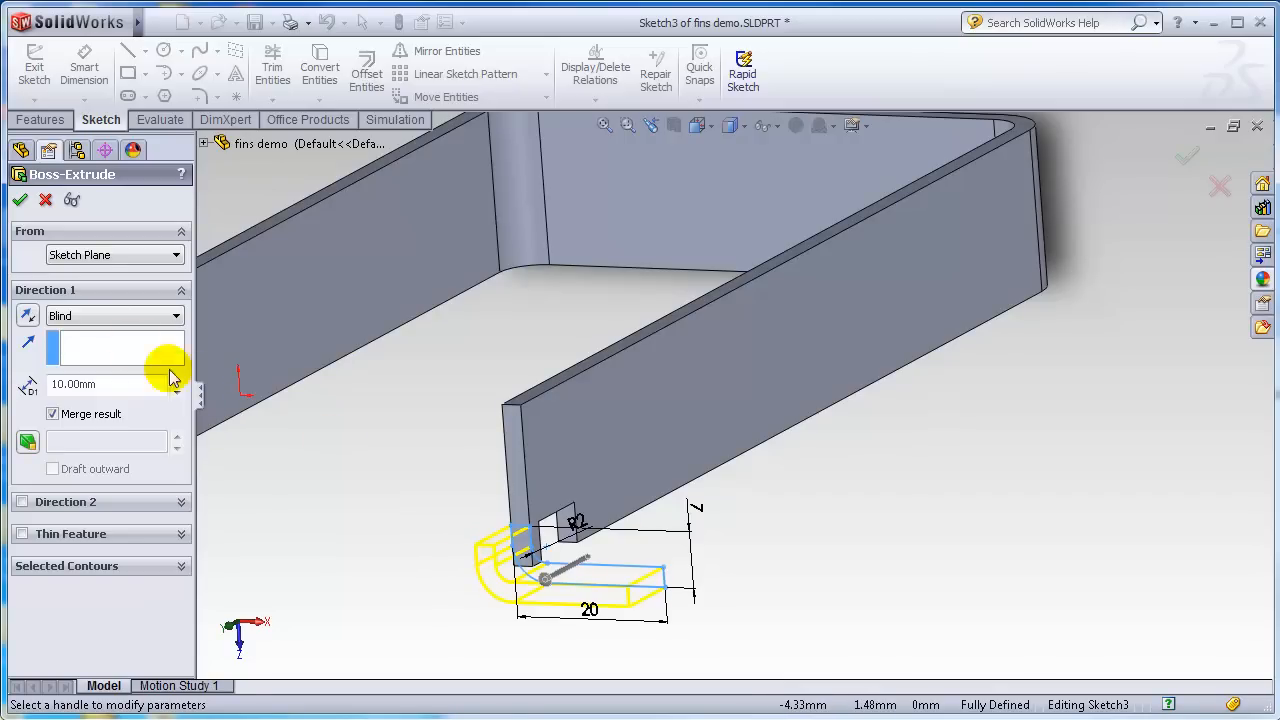
Reverse the fin extrusion's direction so that it runs along the leg across the notch.
left_click(27, 317)
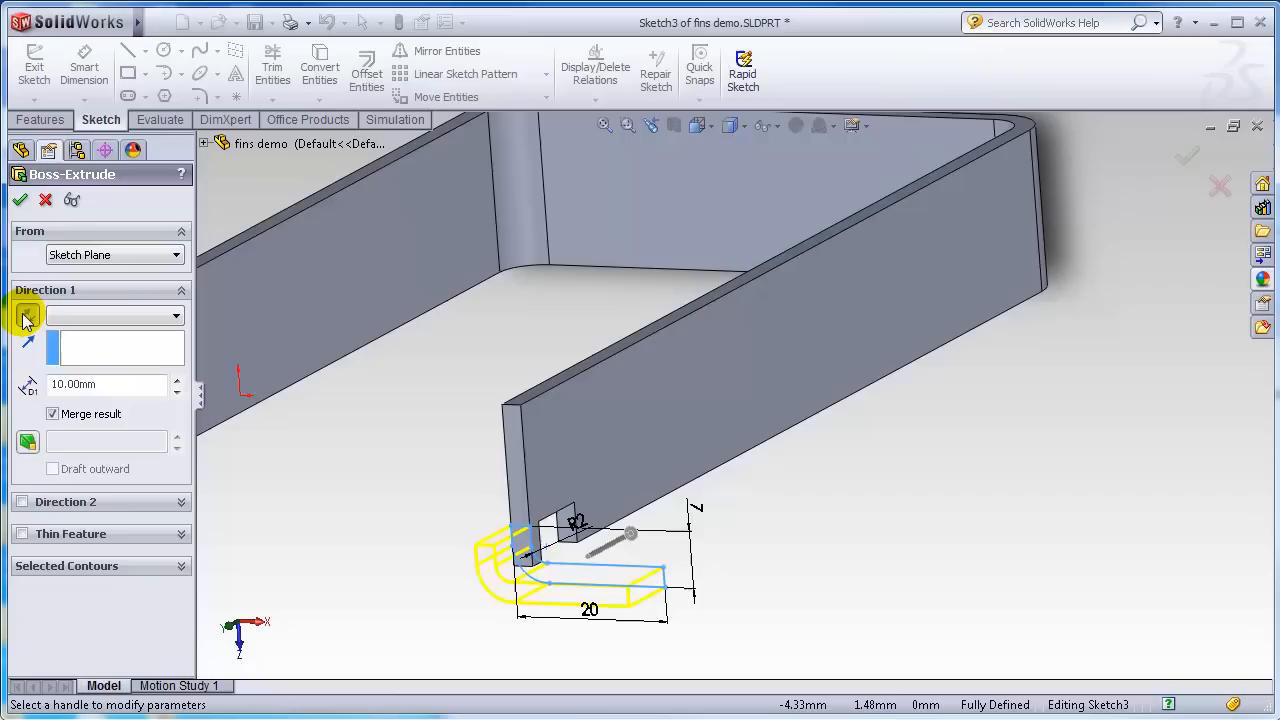
scroll(903, 557, "up", 1)
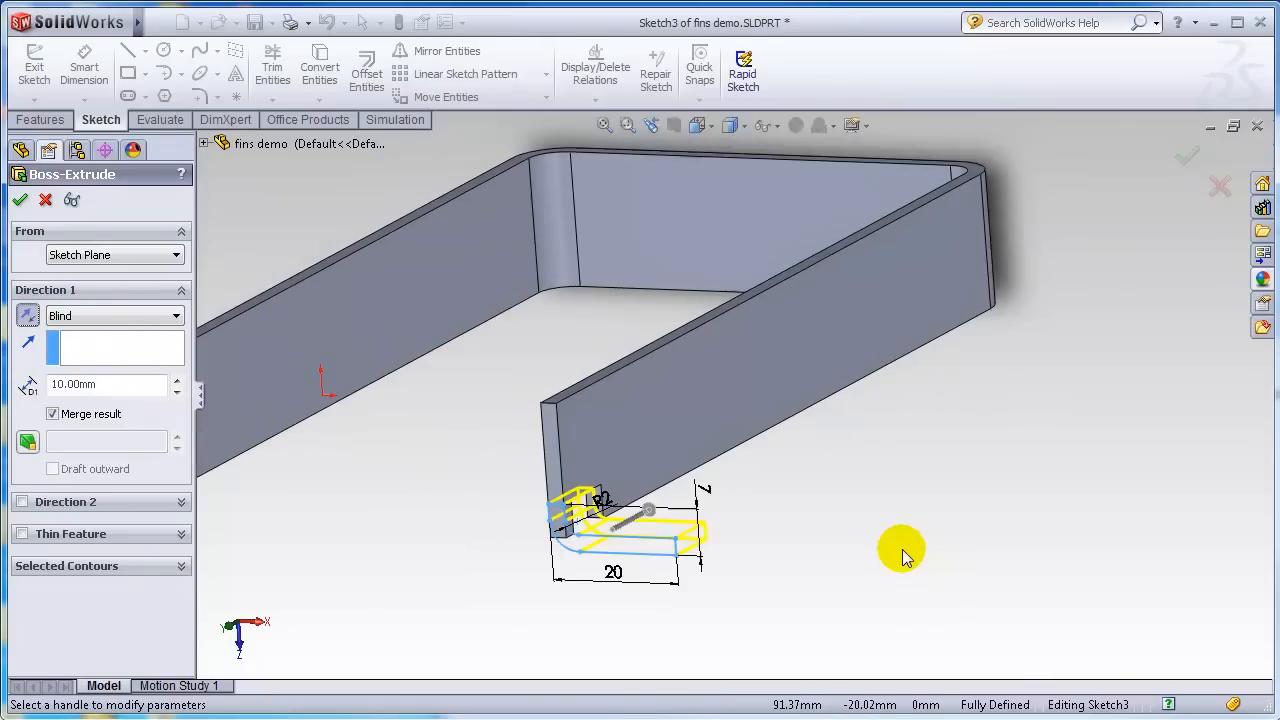
scroll(901, 557, "down", 1)
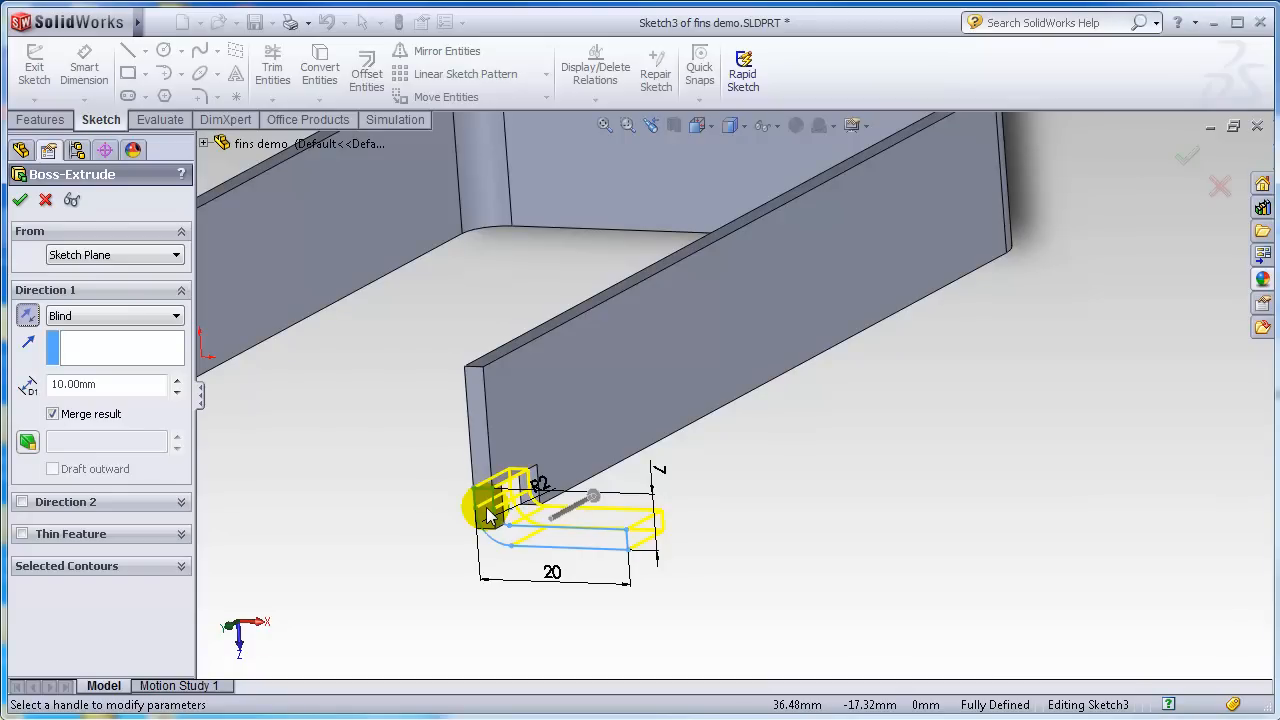
scroll(950, 560, "down", 3)
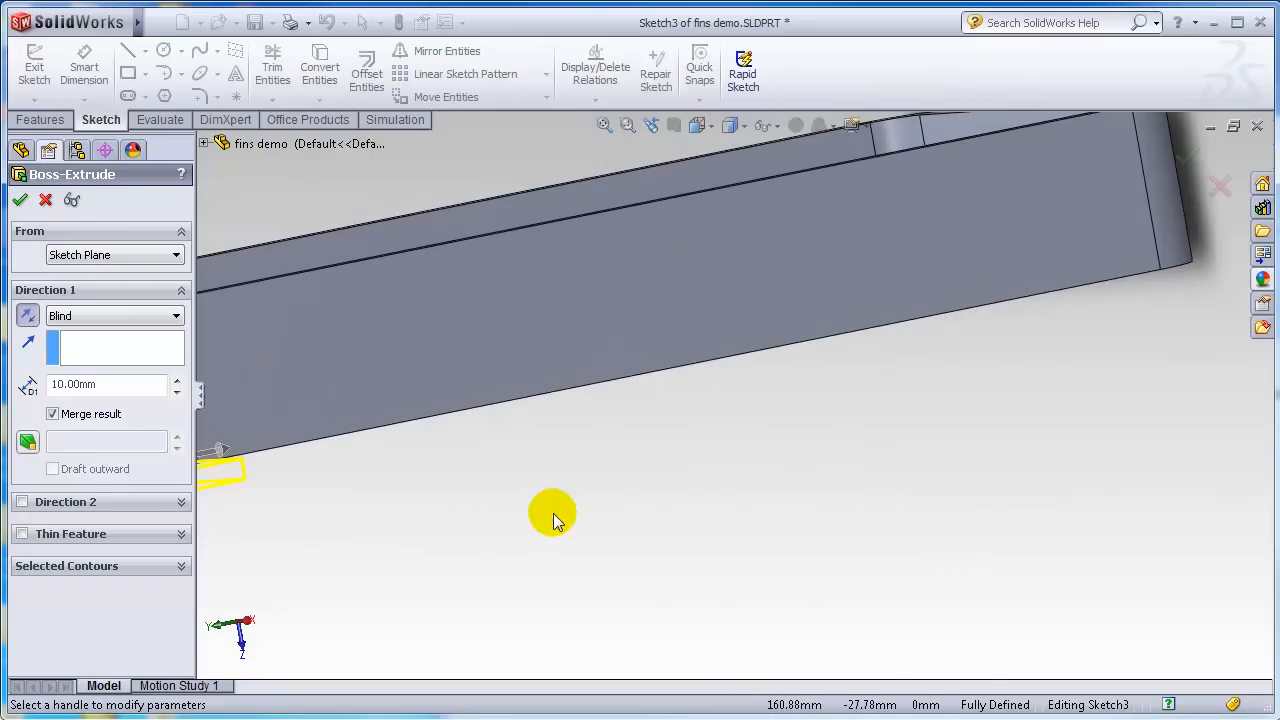
scroll(450, 495, "up", 3)
scroll(600, 472, "down", 2)
middle_click_drag(543, 443, 508, 446)
middle_click_drag(377, 440, 354, 406)
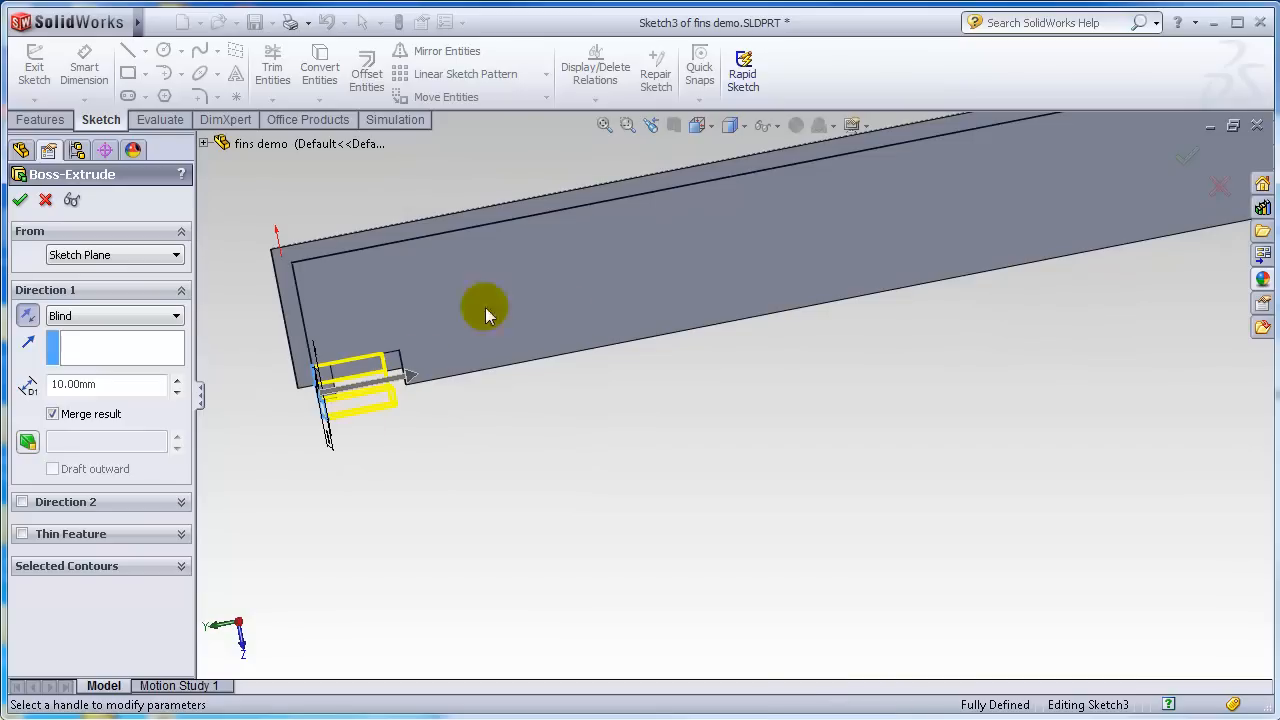
middle_click_drag(433, 321, 467, 447)
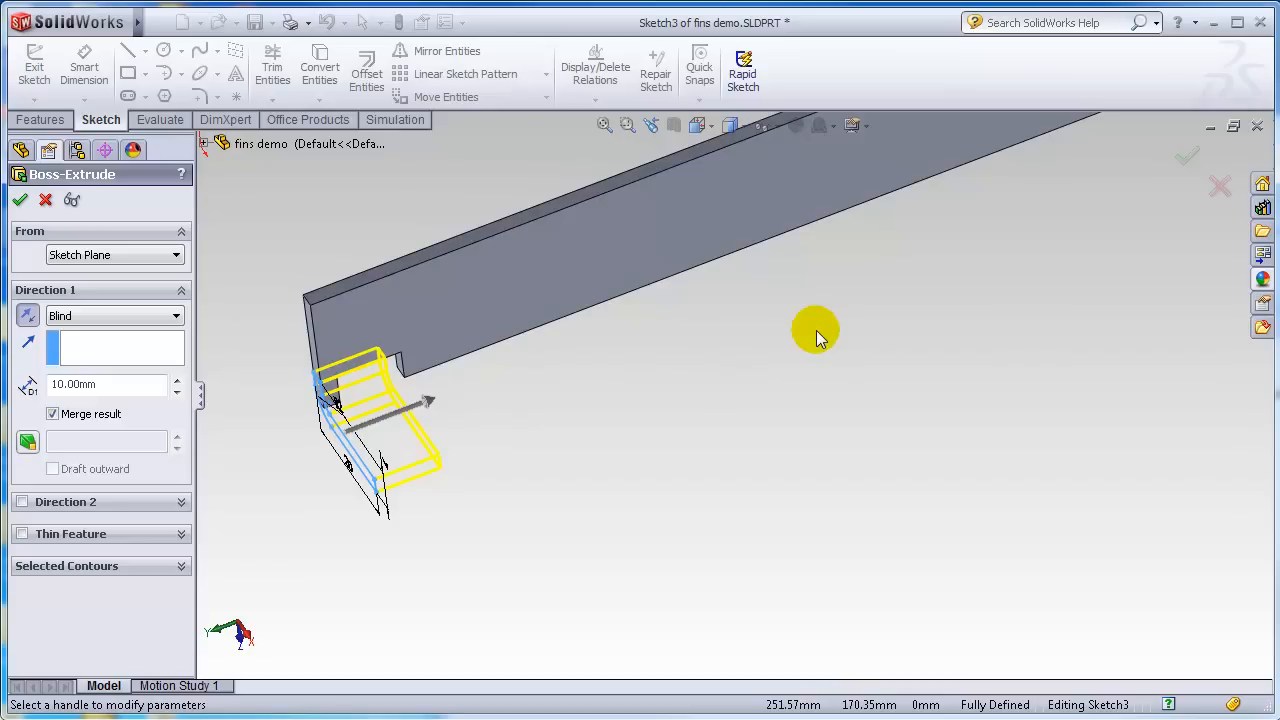
Start the fin extrusion at a 4 mm offset from the sketch plane, with the offset reversed toward the notch.
left_click(170, 257)
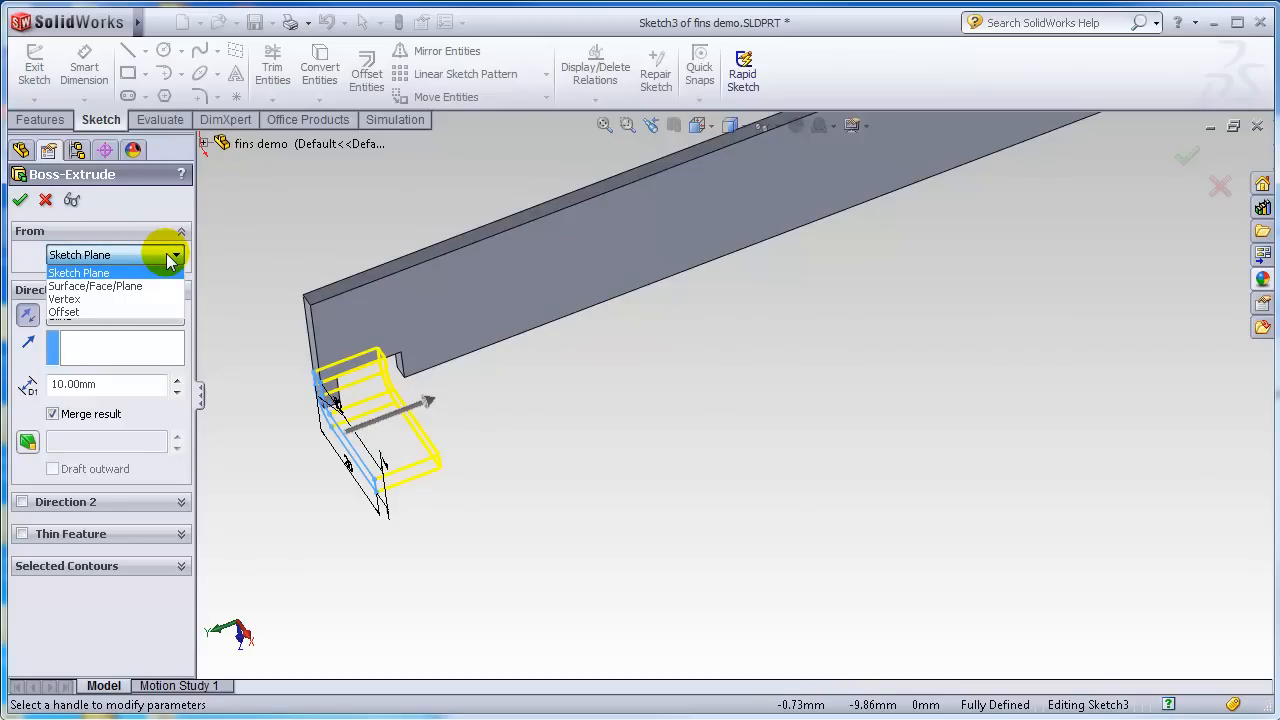
left_click(64, 313)
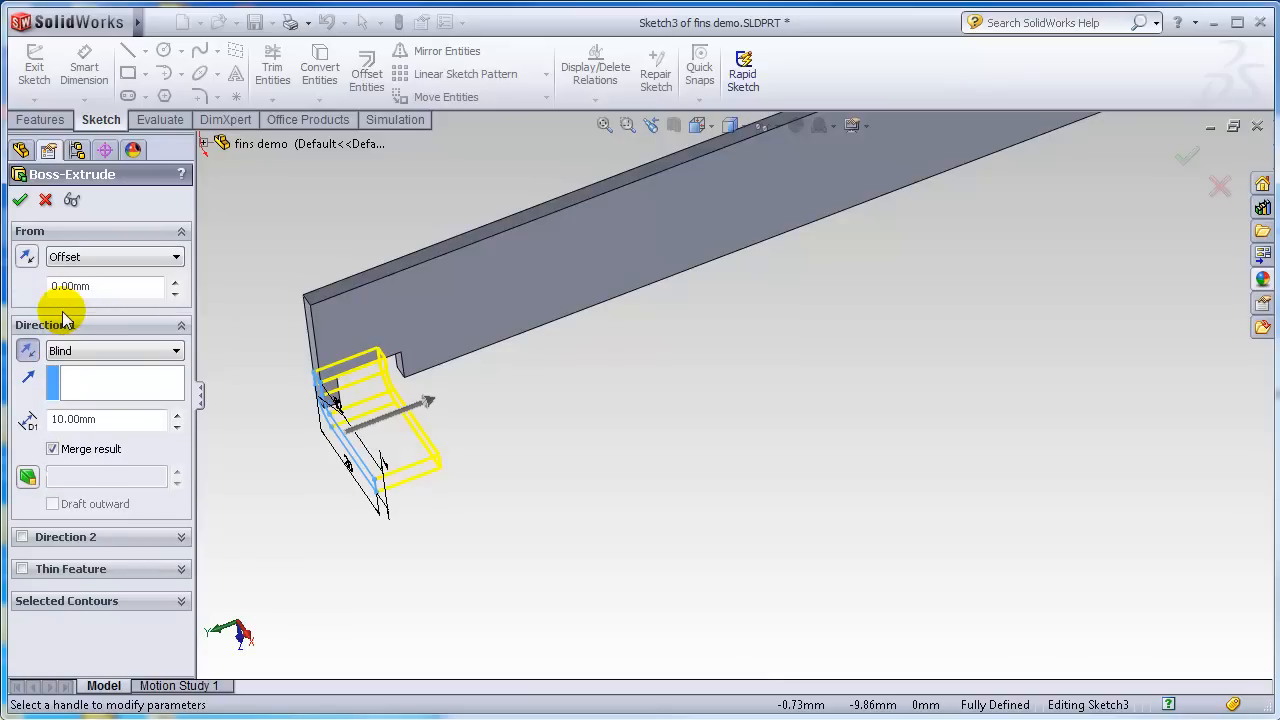
left_click_drag(105, 286, 30, 287)
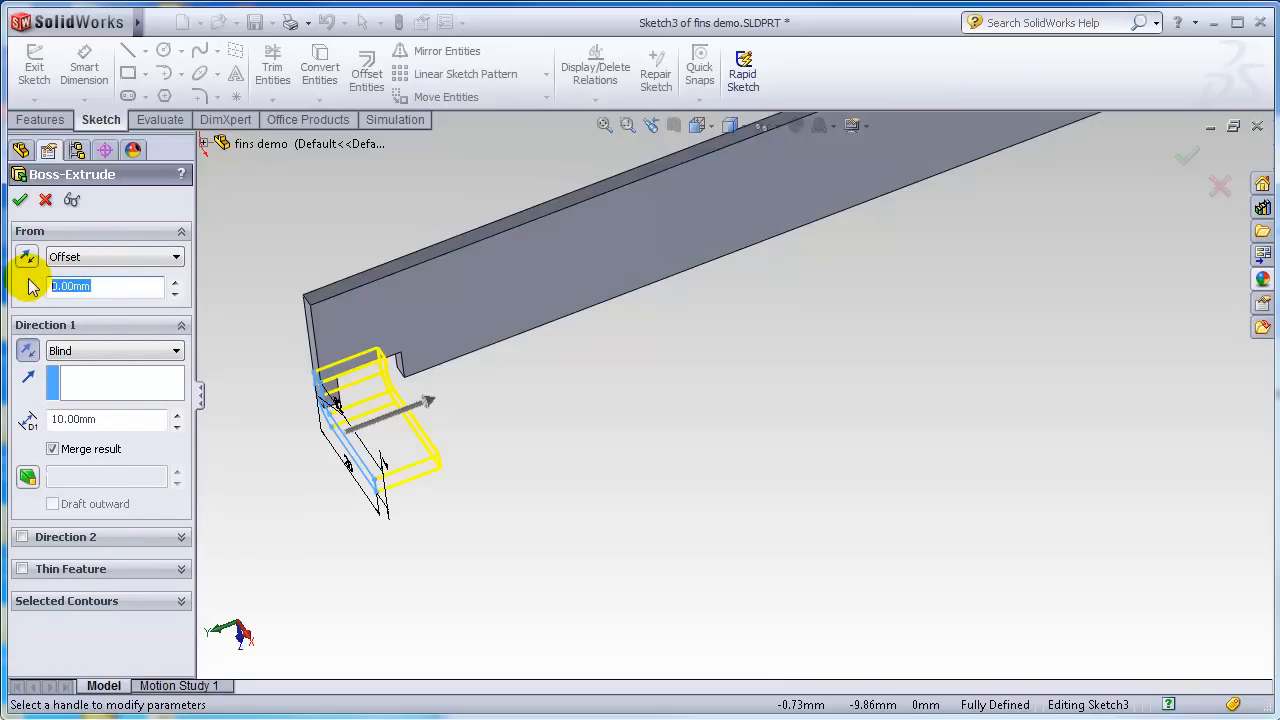
type("4")
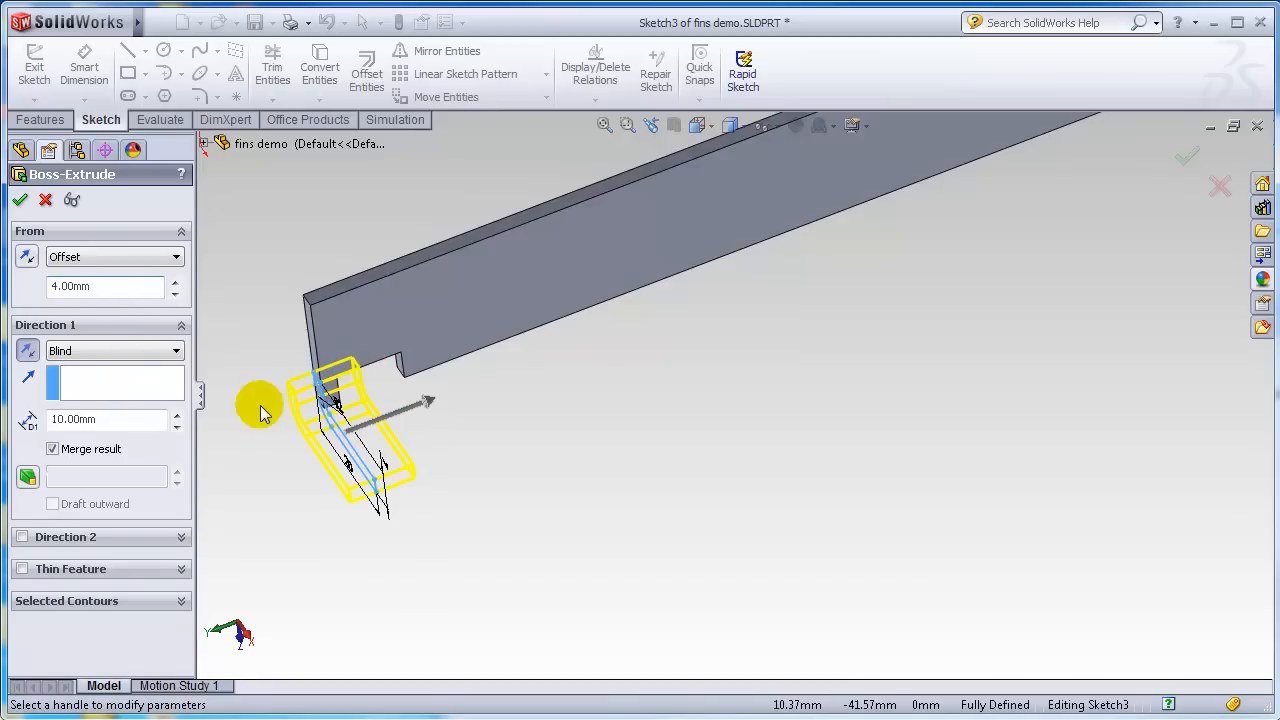
left_click(27, 258)
middle_click_drag(694, 443, 666, 367)
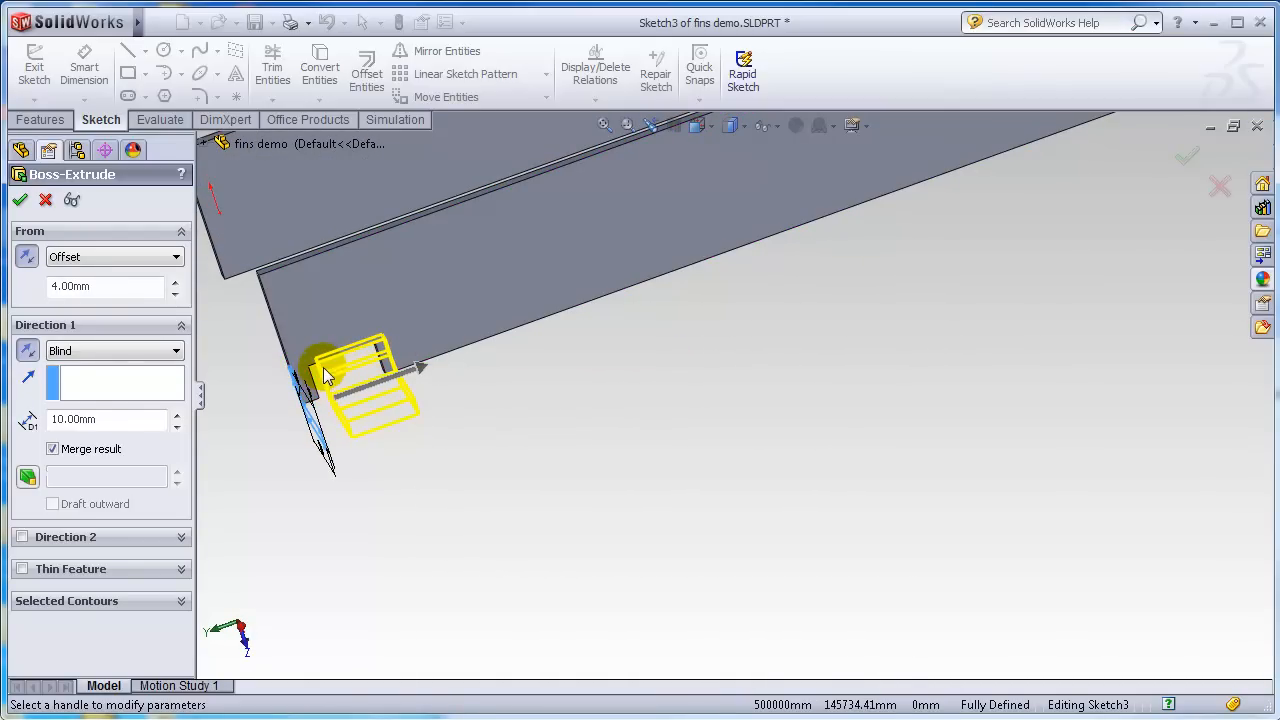
Set the fin's blind extrusion depth to 7 mm, check it in the detailed preview, and accept the extrusion.
left_click_drag(421, 374, 432, 388)
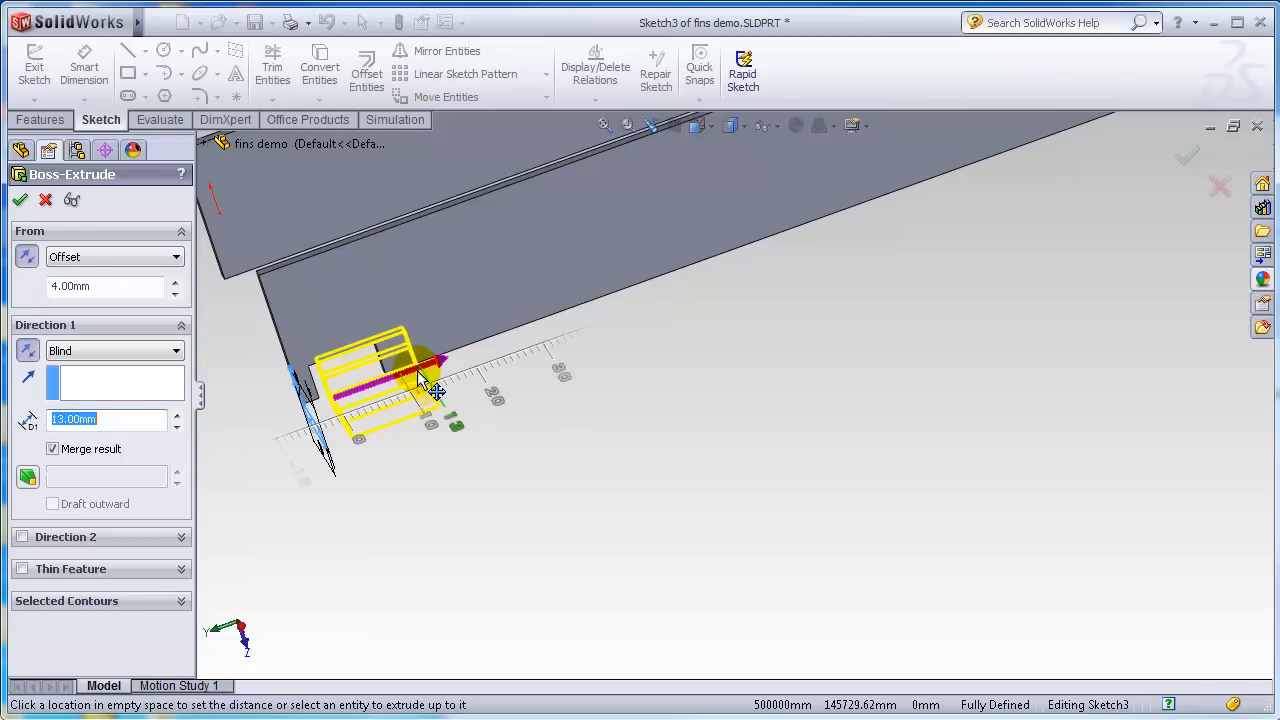
left_click(438, 360)
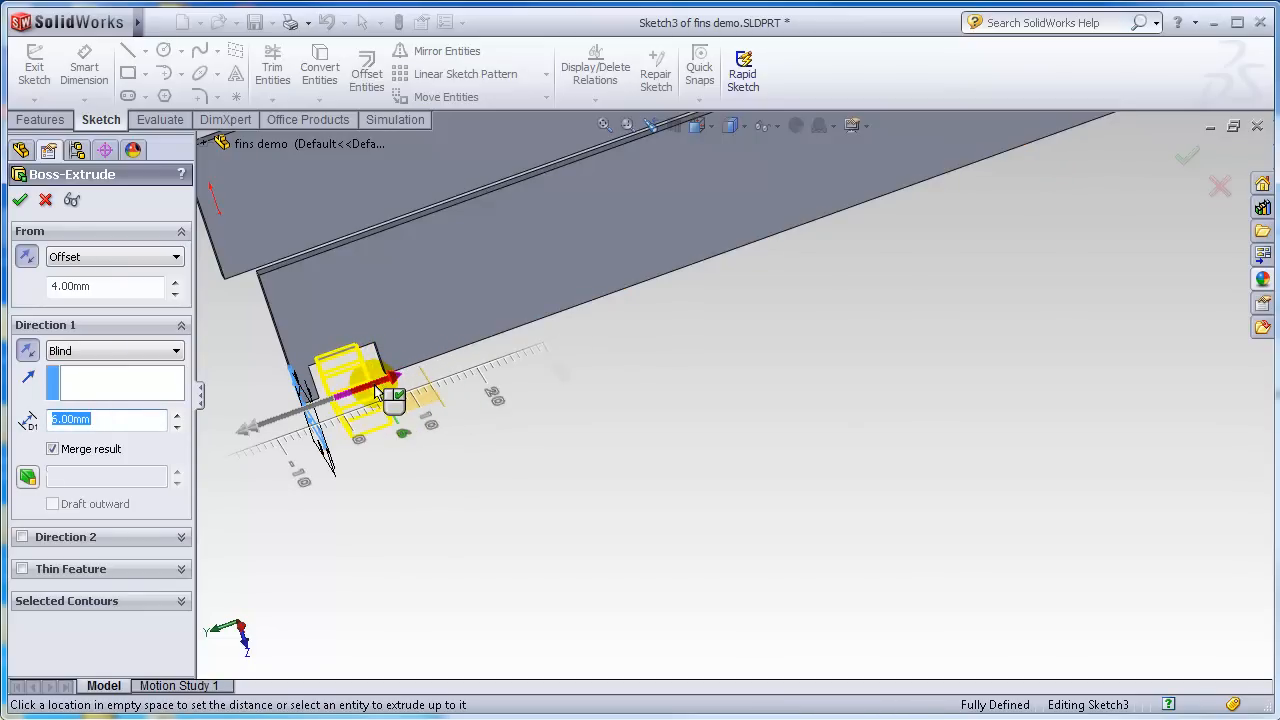
left_click(386, 389)
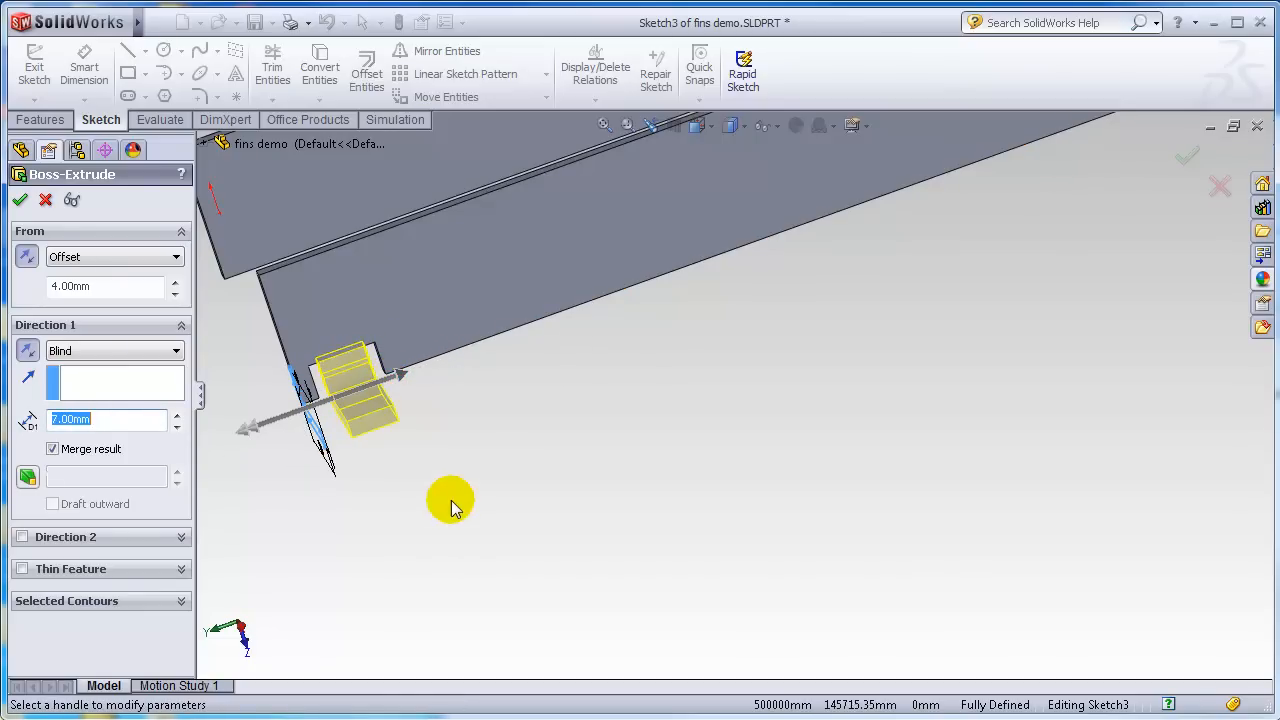
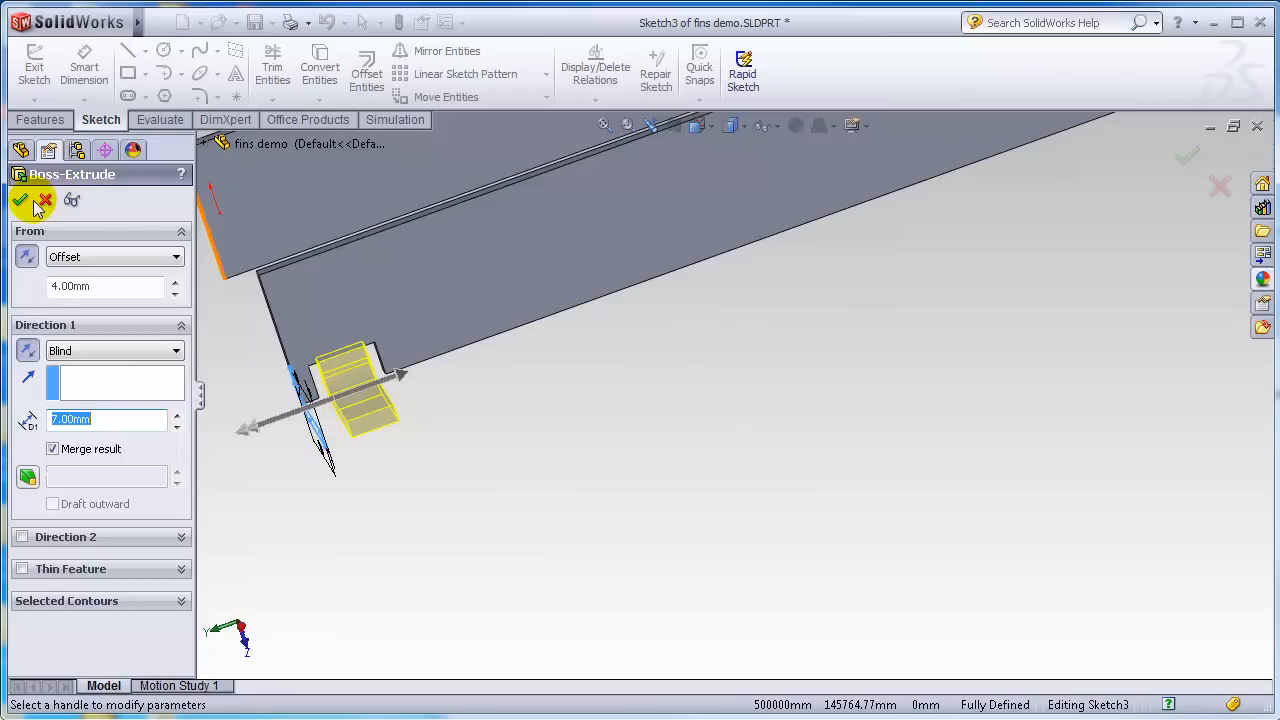
left_click(72, 201)
mouse_move(218, 398)
middle_mouse_down()
mouse_move(271, 449)
mouse_move(420, 463)
mouse_move(281, 360)
middle_mouse_up()
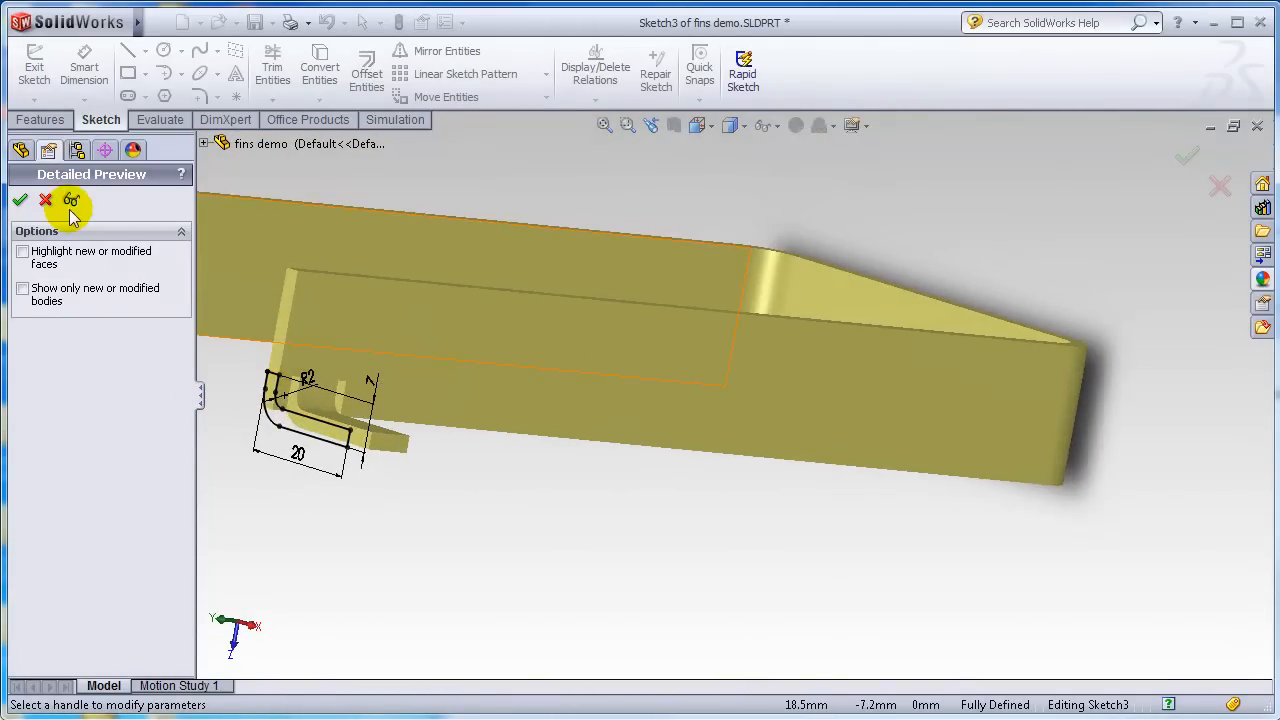
left_click(20, 201)
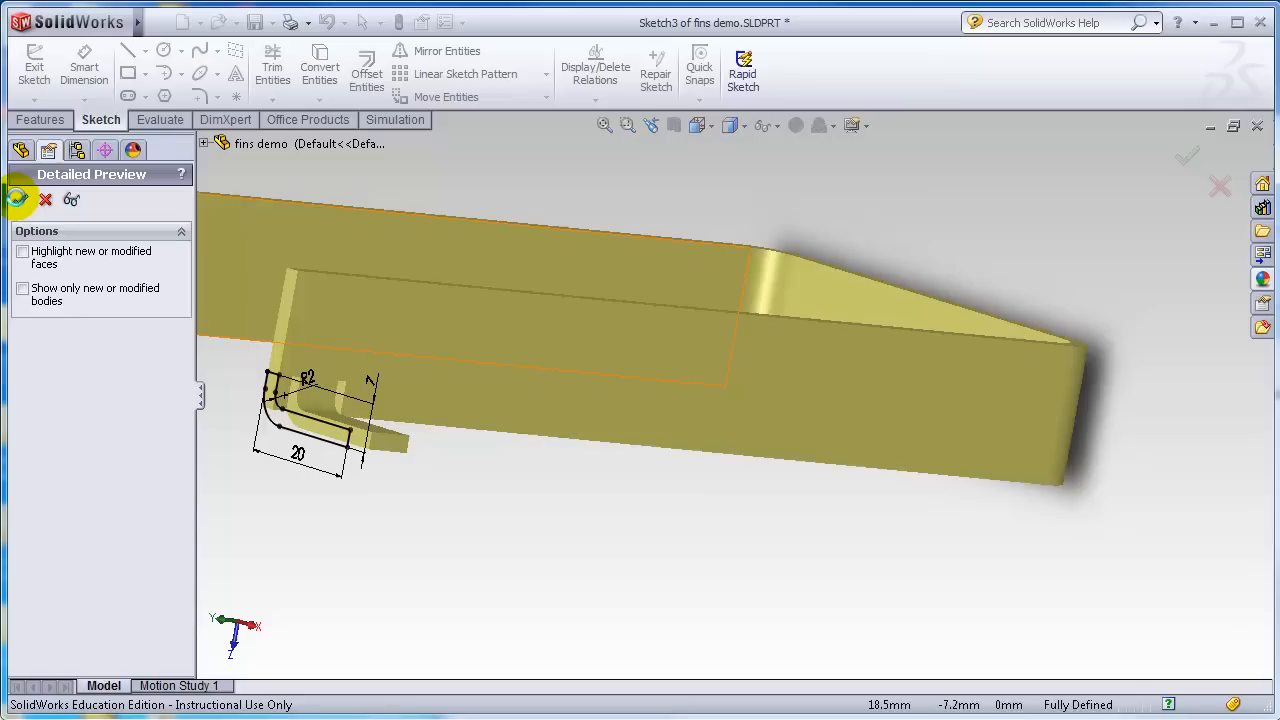
Start a linear pattern of the notch cut and fin extrusion, using the notched leg's long edge as Direction 1.
middle_click_drag(648, 411, 491, 106)
middle_click_drag(1006, 466, 1006, 340)
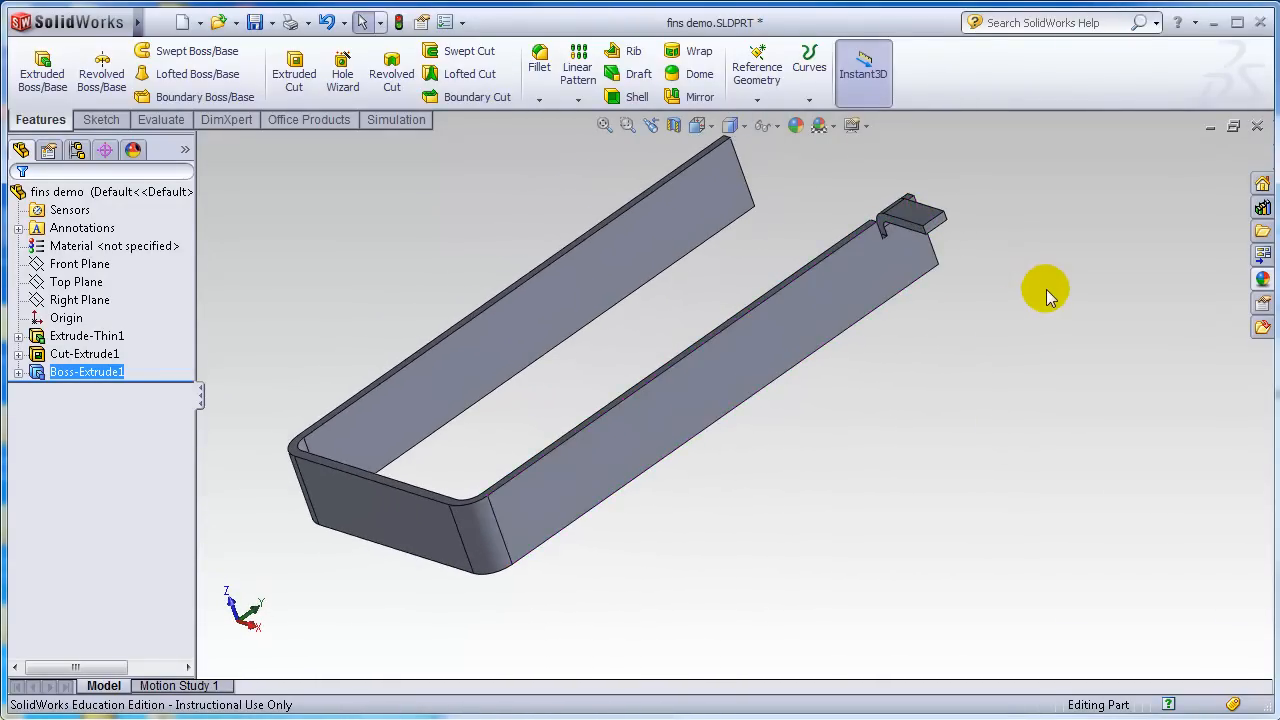
middle_click_drag(1058, 295, 1029, 330)
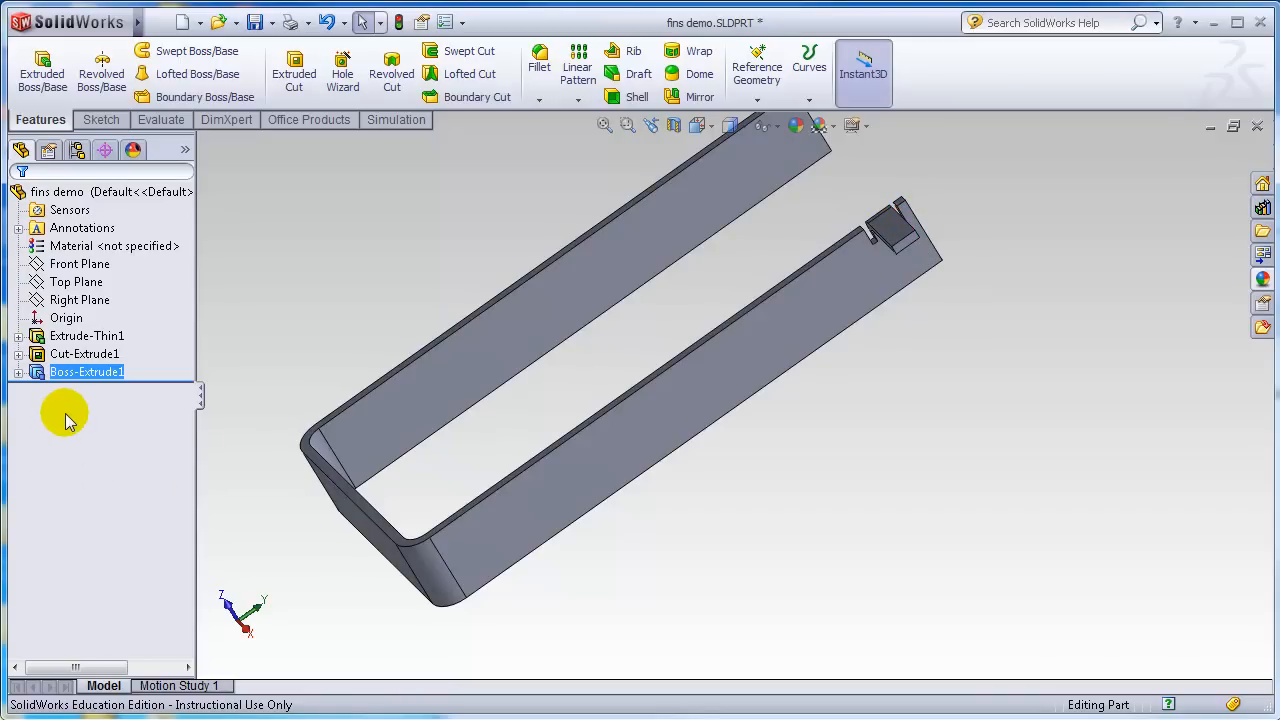
left_click(67, 356, "ctrl")
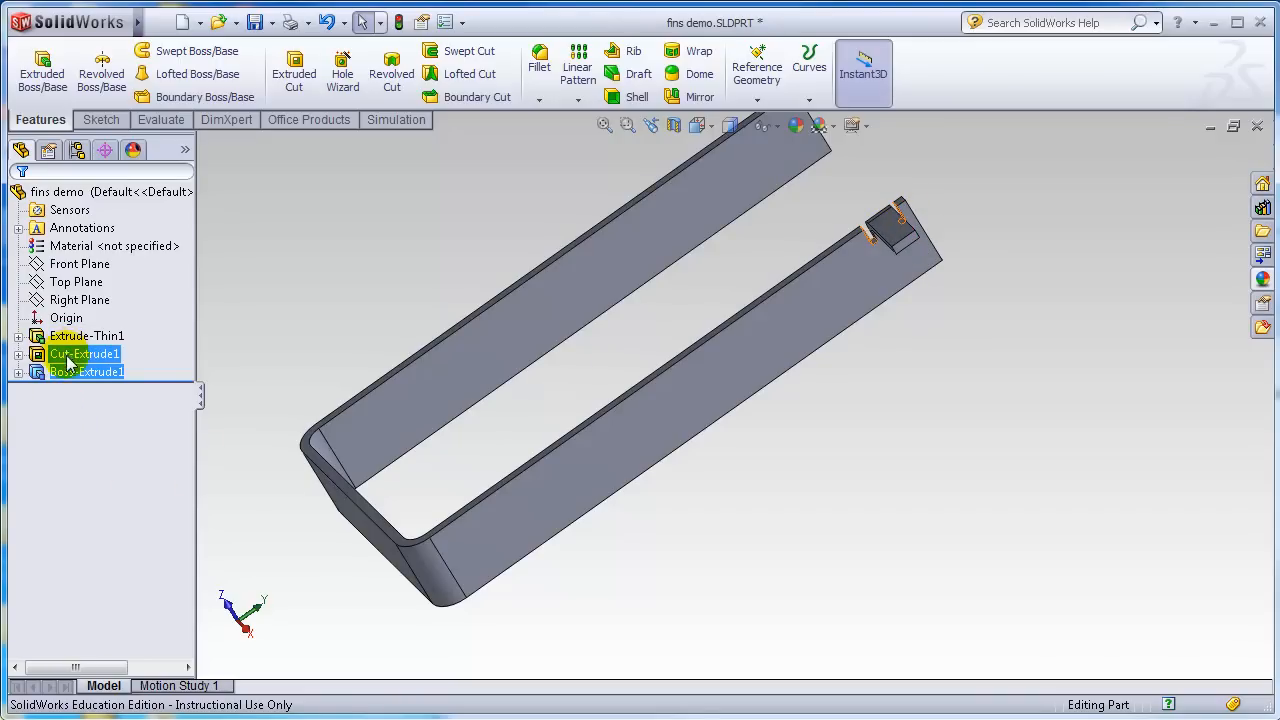
left_click(82, 373)
left_click(66, 357, "ctrl")
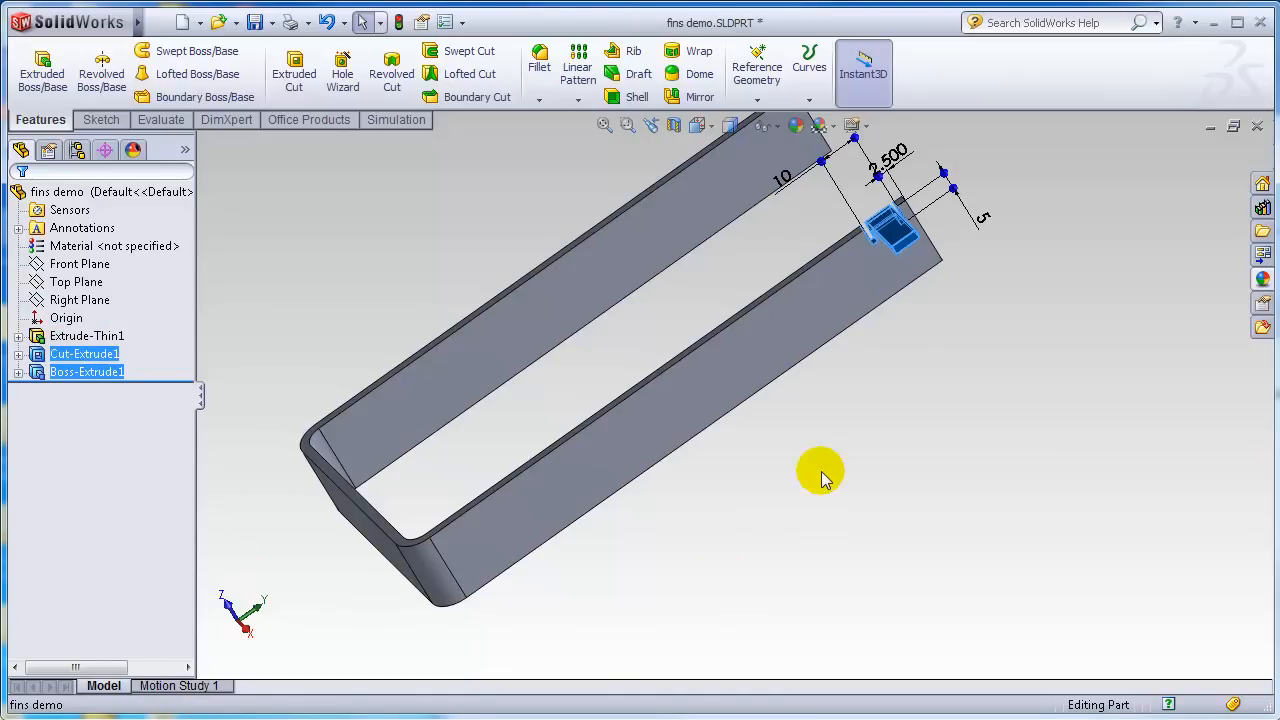
left_click(580, 57)
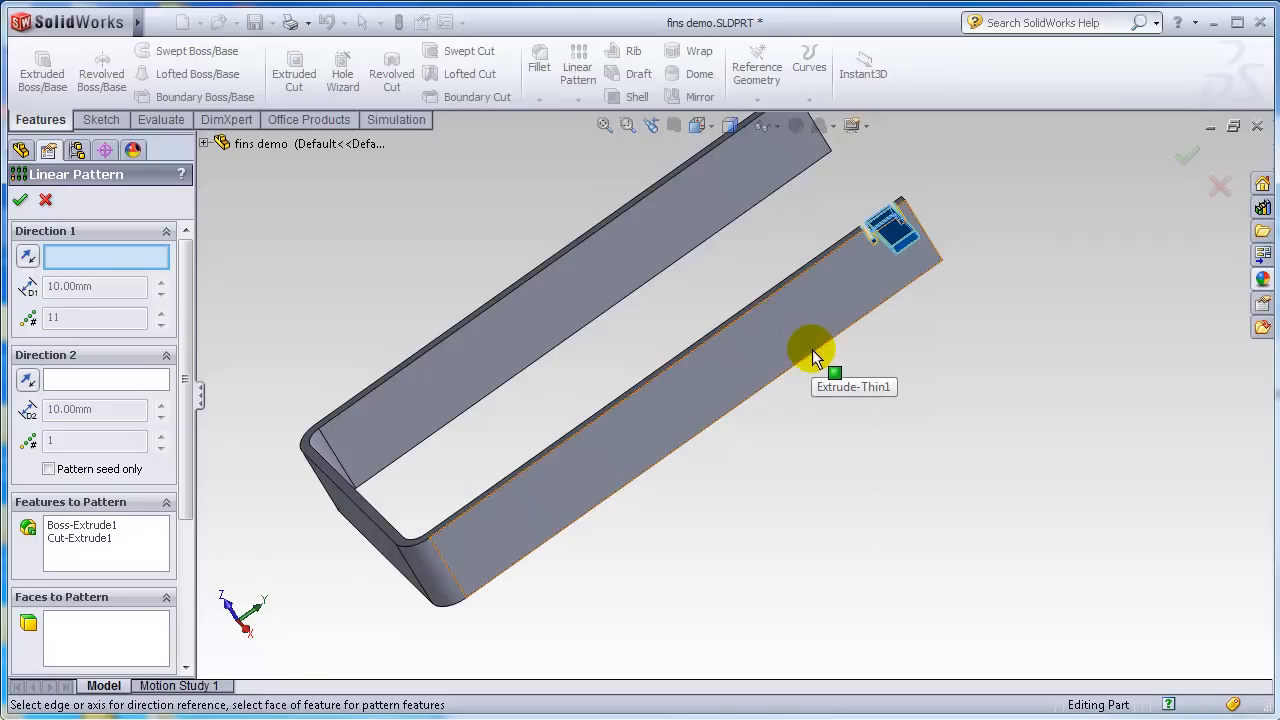
left_click(787, 288)
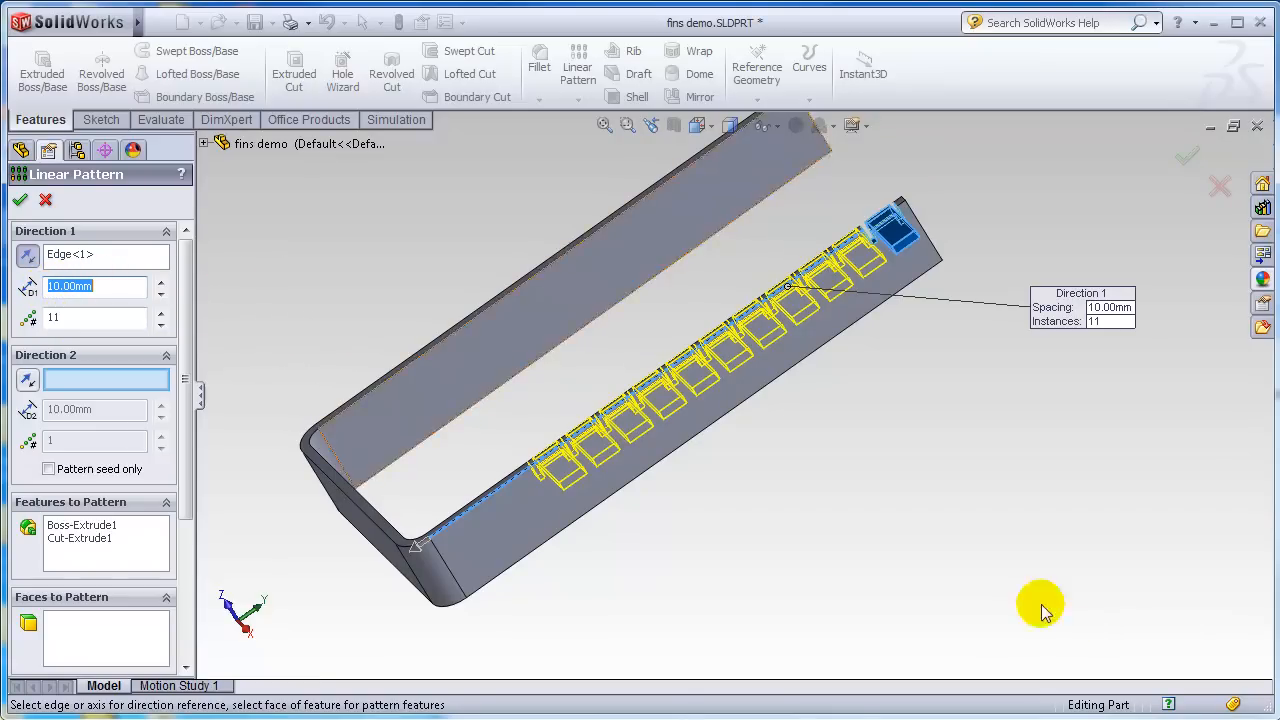
Set the linear pattern's Direction 1 spacing to 12 mm and check the preview along the leg.
scroll(915, 365, "down", 1)
middle_click_drag(915, 359, 894, 294)
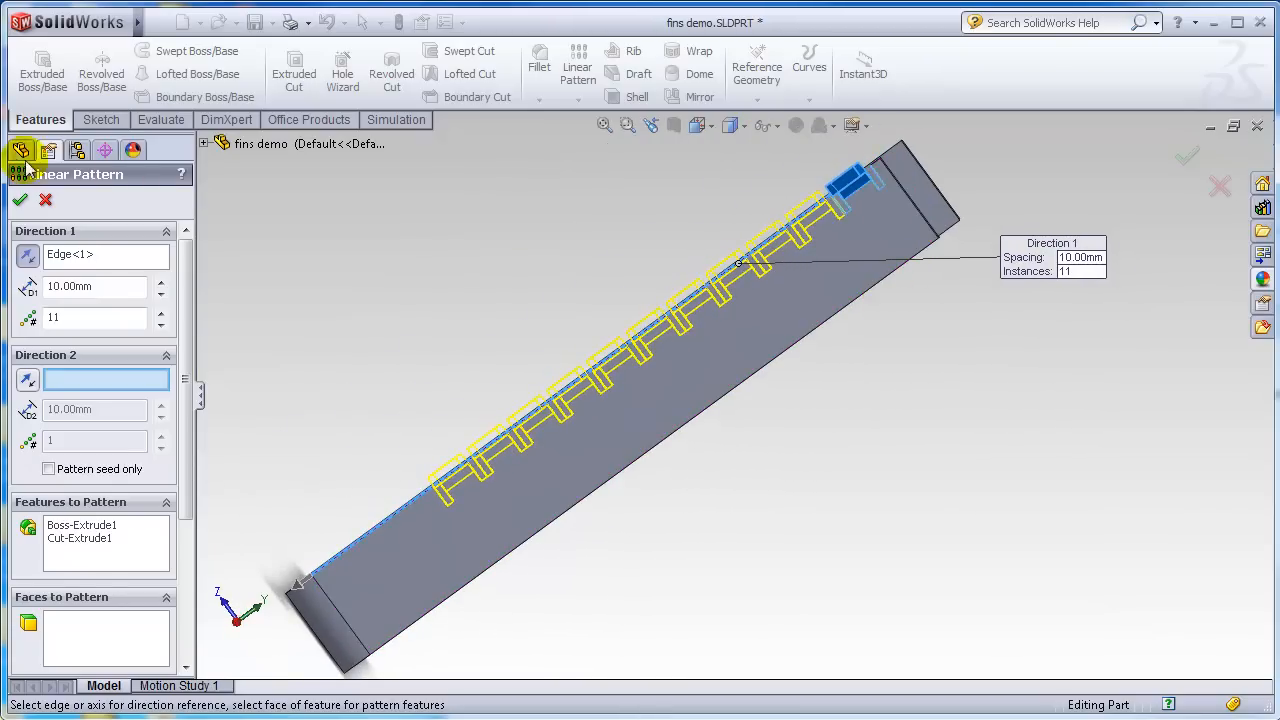
left_click(104, 288)
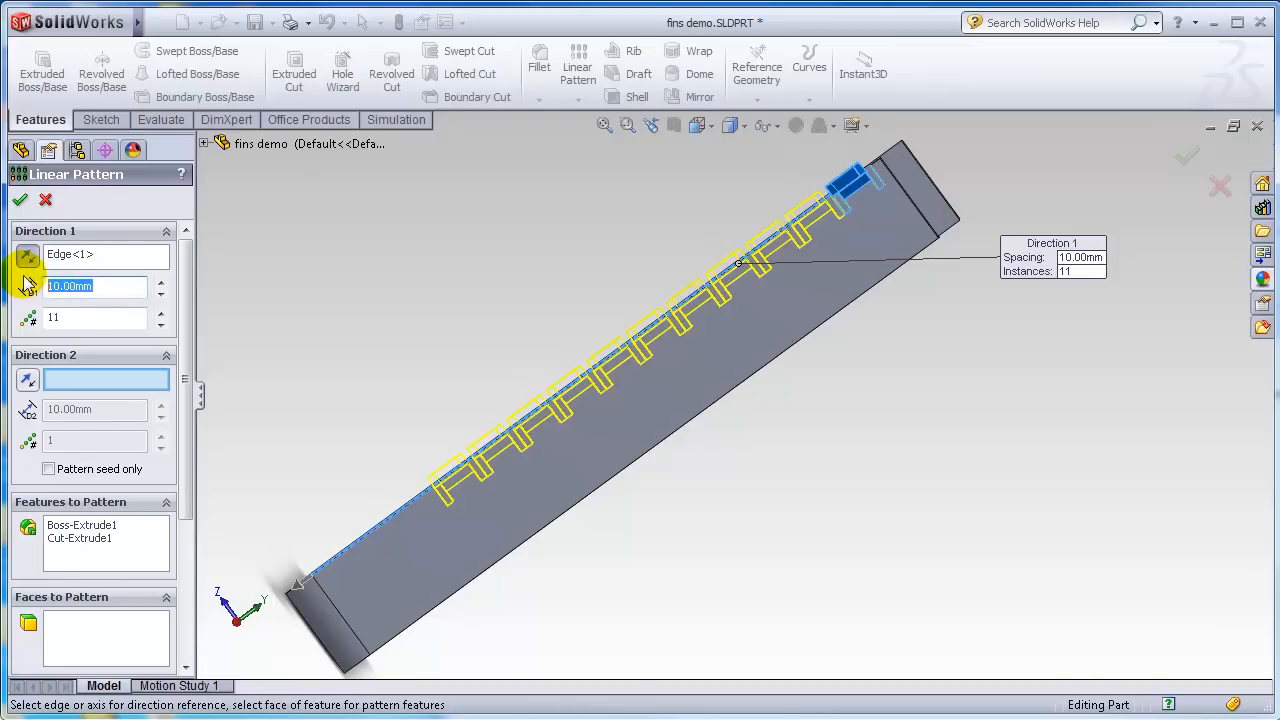
type("12")
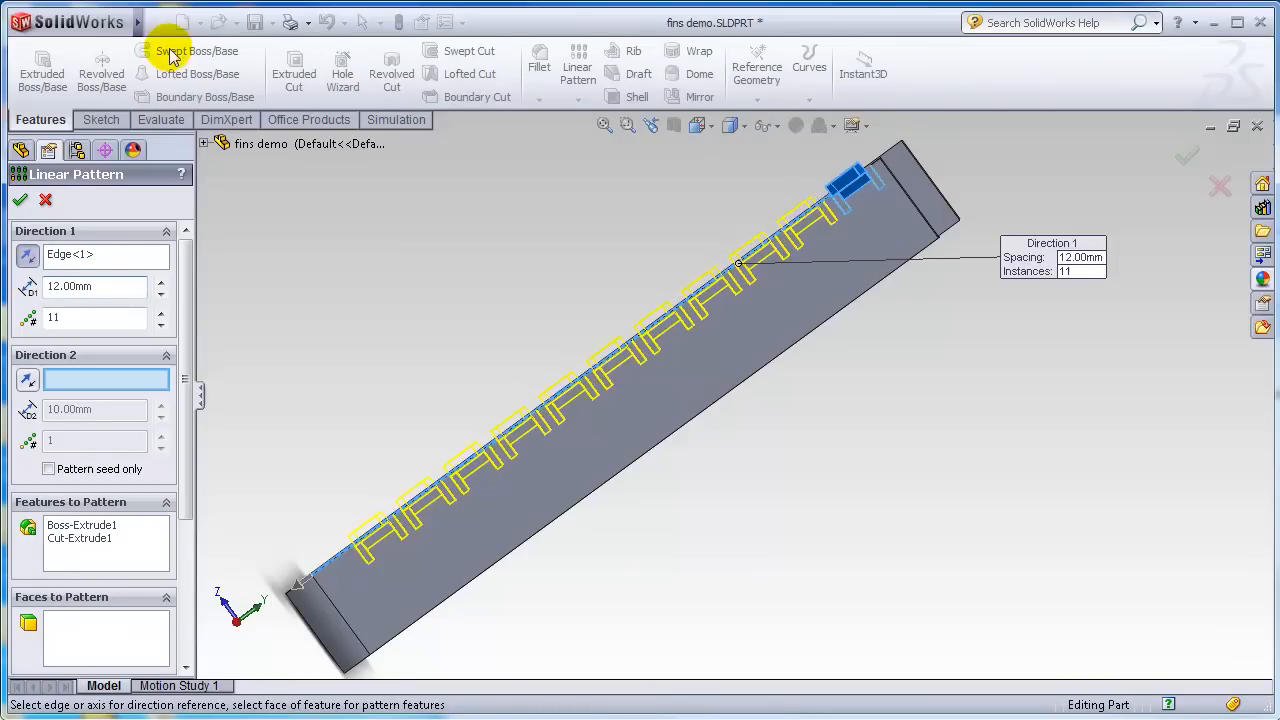
middle_click_drag(729, 457, 743, 486)
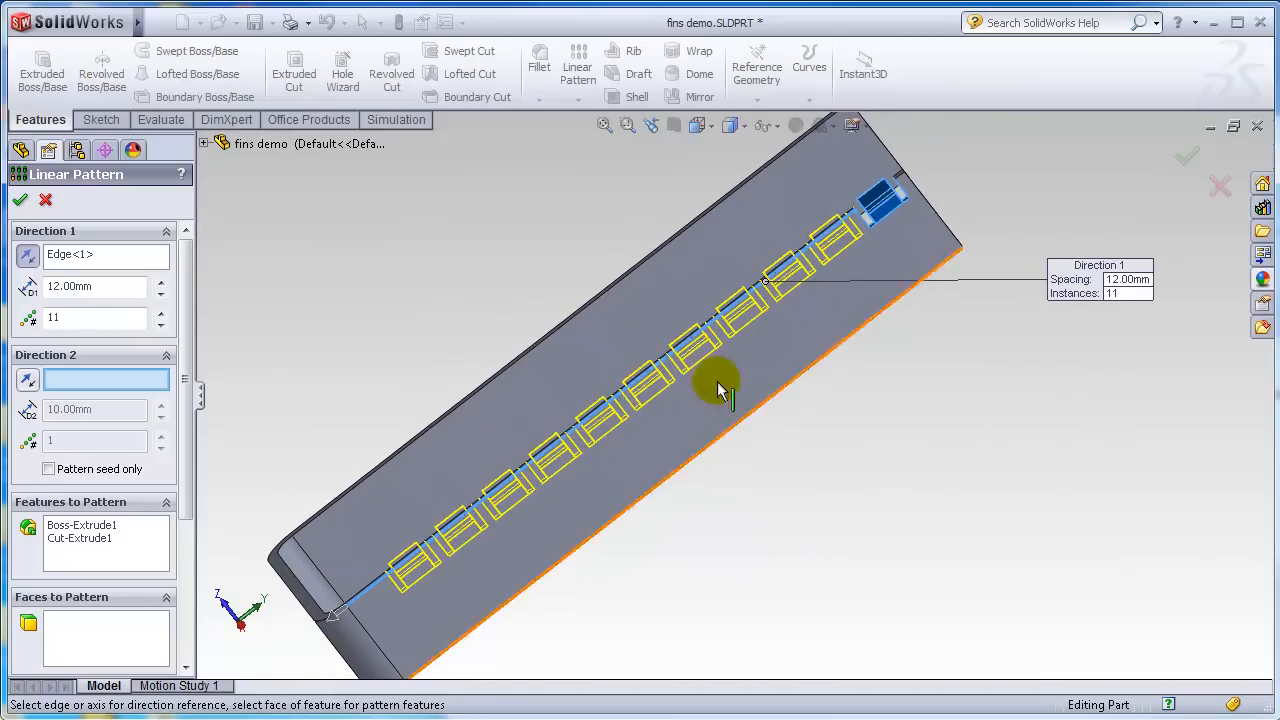
middle_click_drag(777, 409, 735, 225)
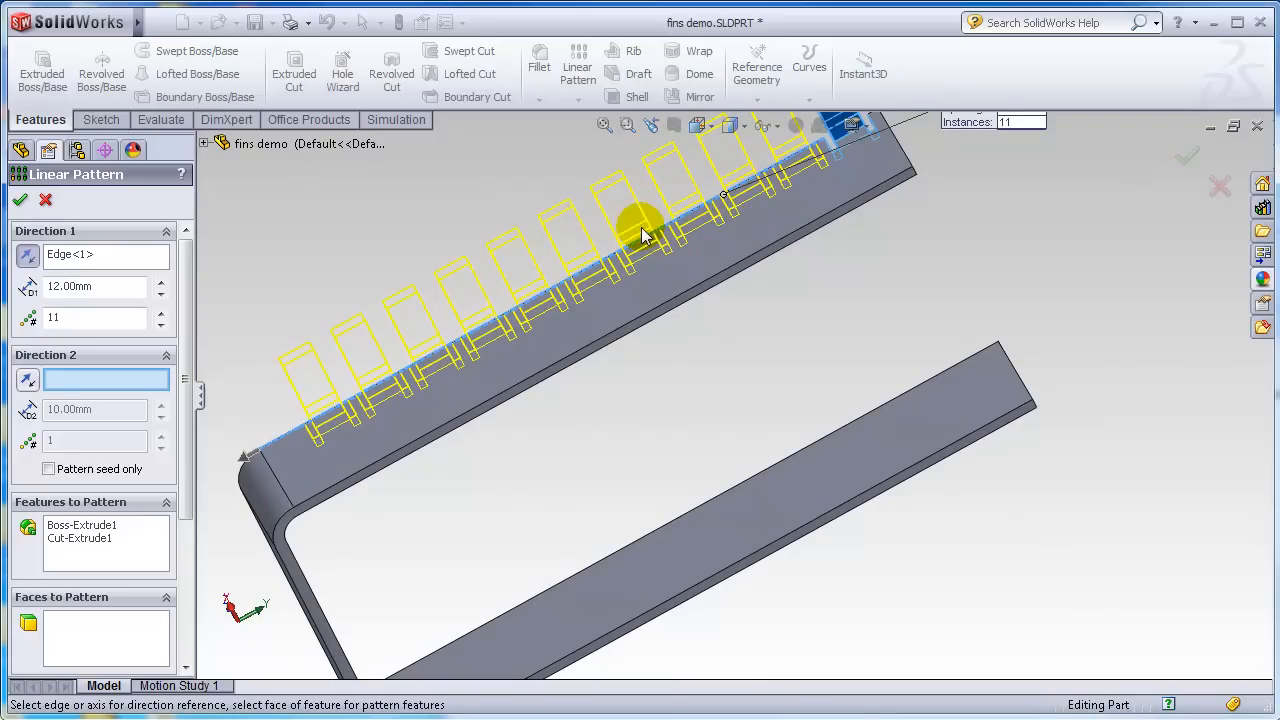
Try 12 instances for the linear pattern, restore the count to 11, and accept the pattern.
left_click_drag(63, 315, 45, 318)
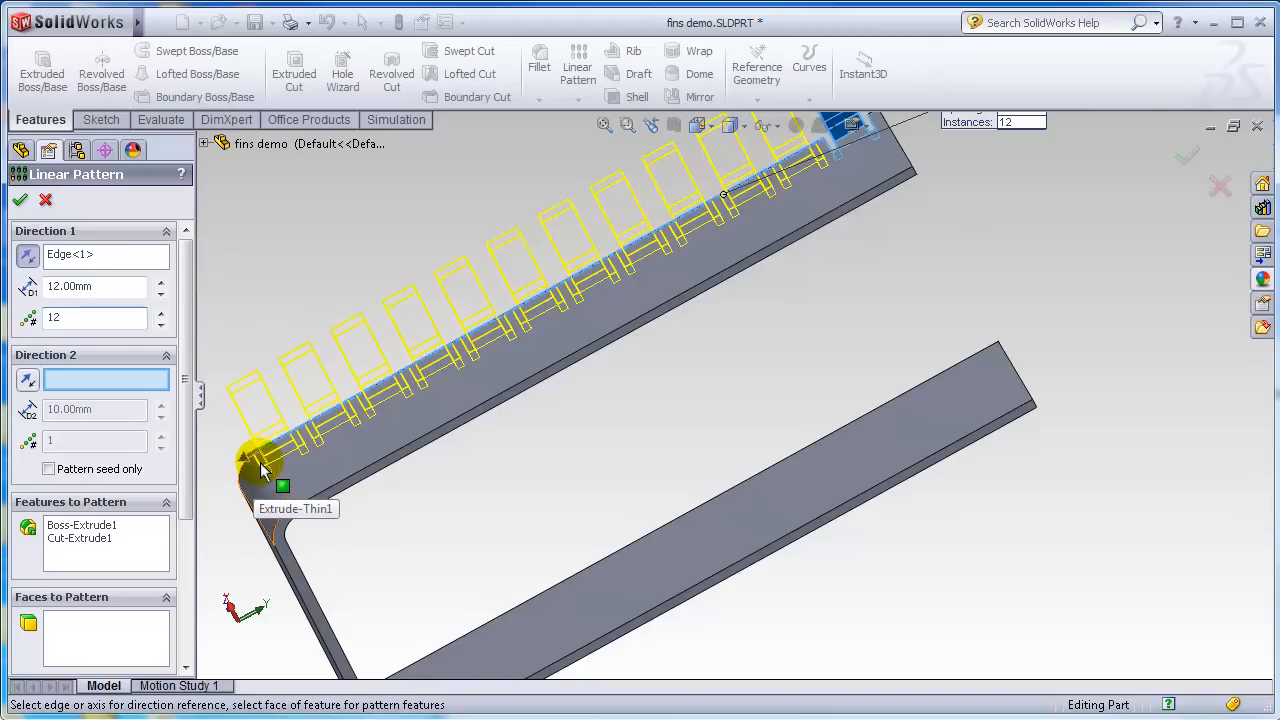
left_click_drag(70, 318, 18, 330)
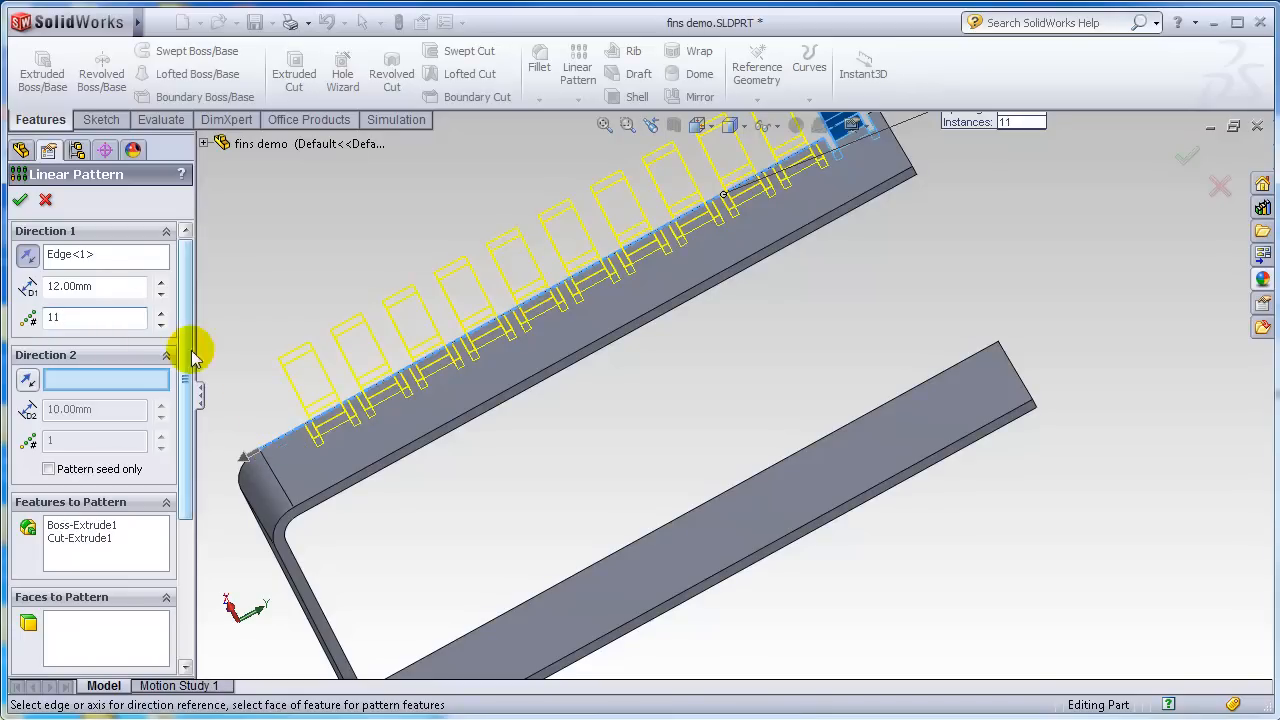
left_click(22, 201)
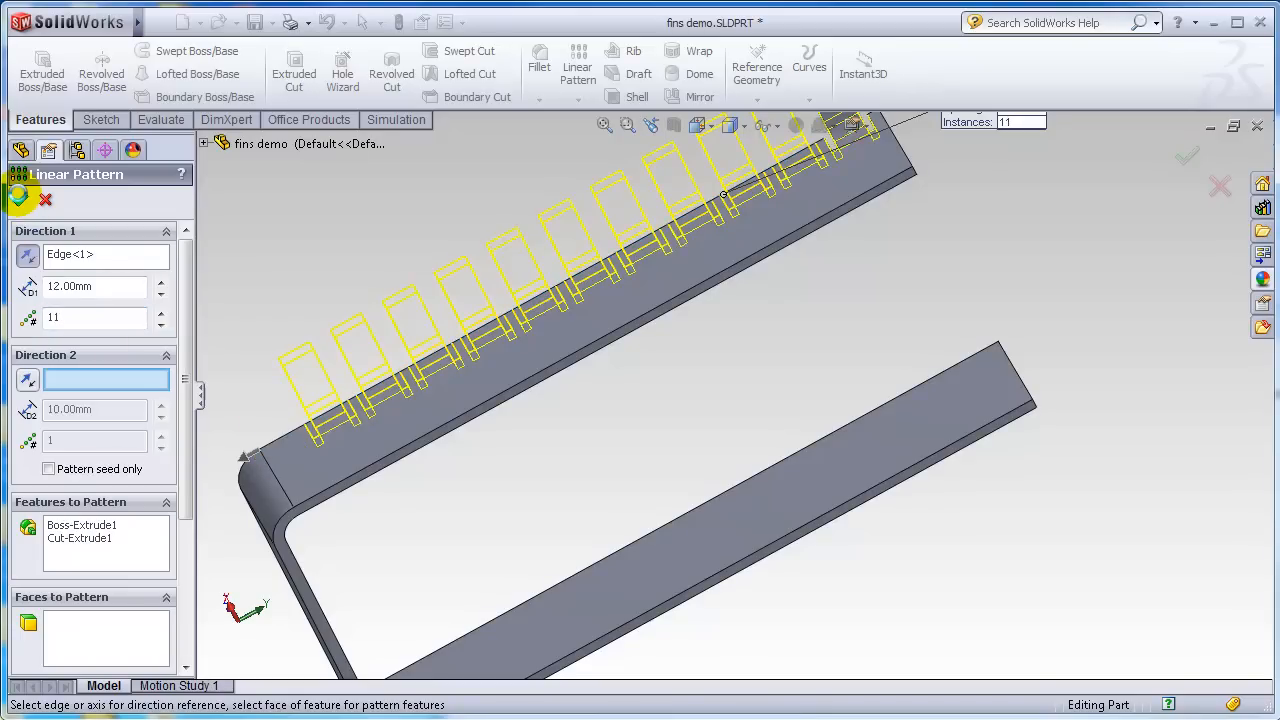
Reopen the linear pattern of notches and fins for editing and try a 13 mm spacing.
middle_click_drag(371, 266, 330, 351)
scroll(610, 275, "up", 5)
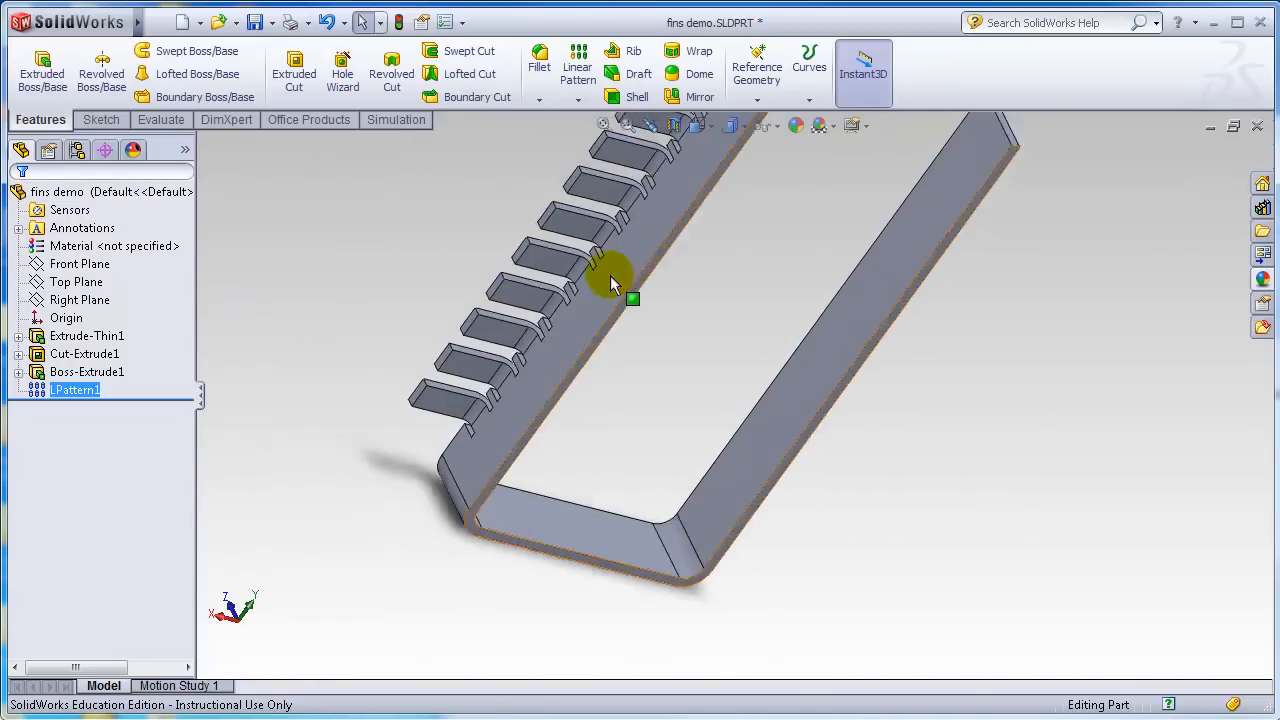
middle_click_drag(518, 234, 694, 174)
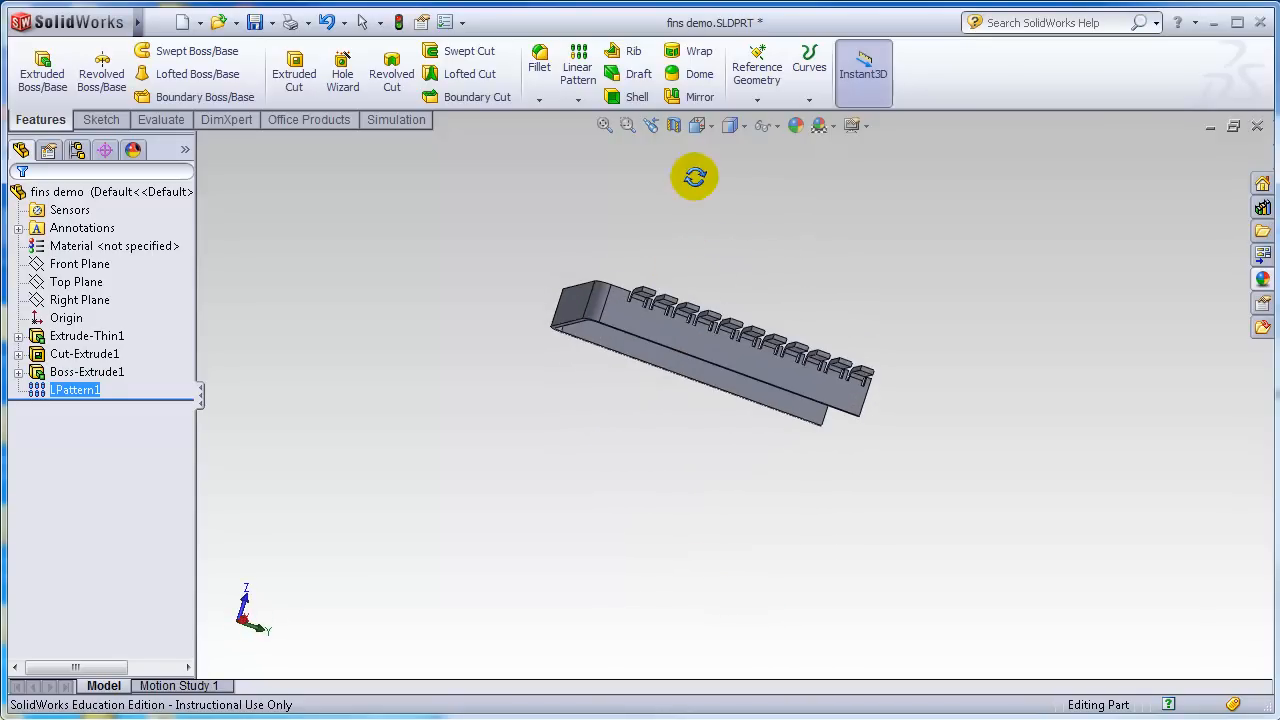
middle_click_drag(714, 374, 726, 336)
scroll(727, 336, "down", 5)
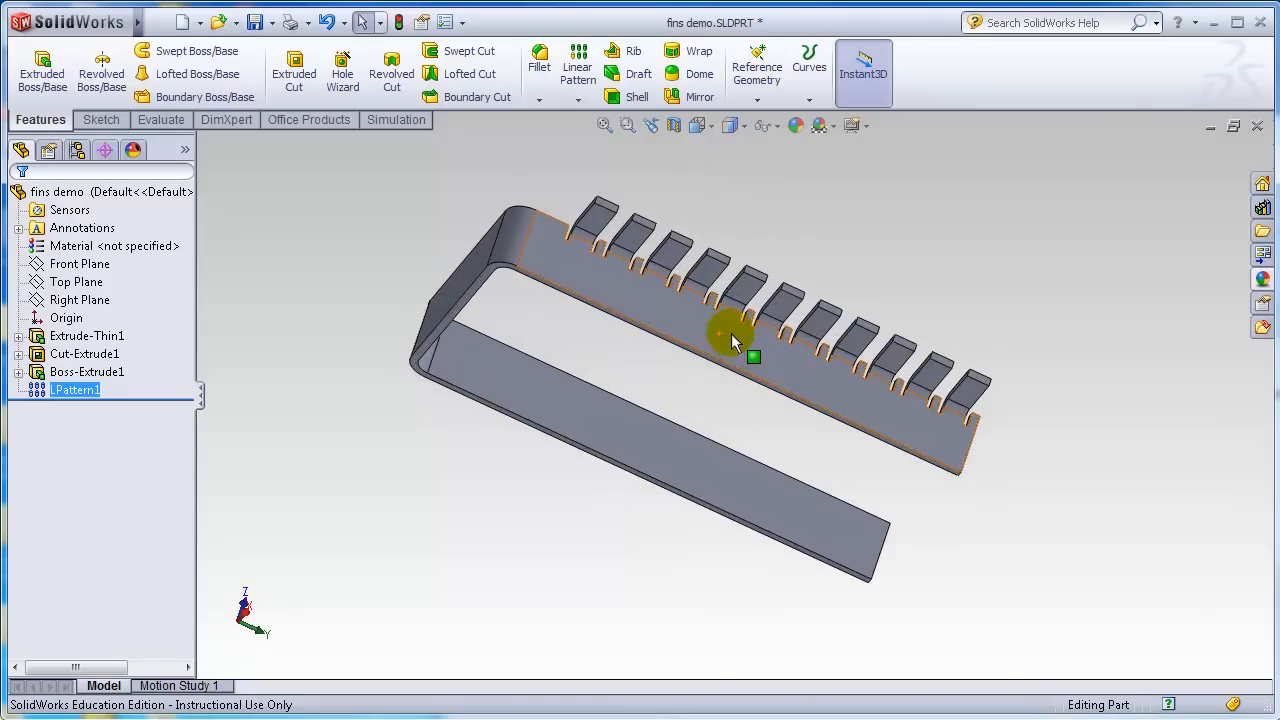
scroll(731, 333, "up", 3)
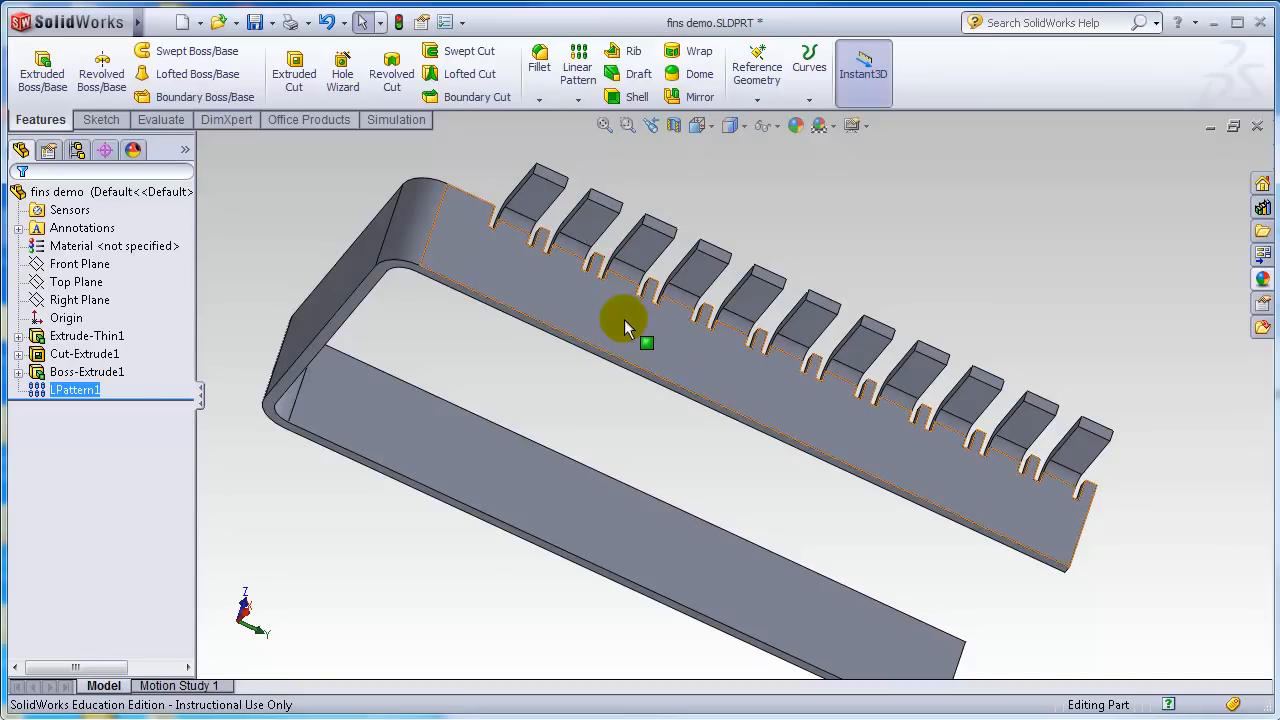
right_click(66, 396)
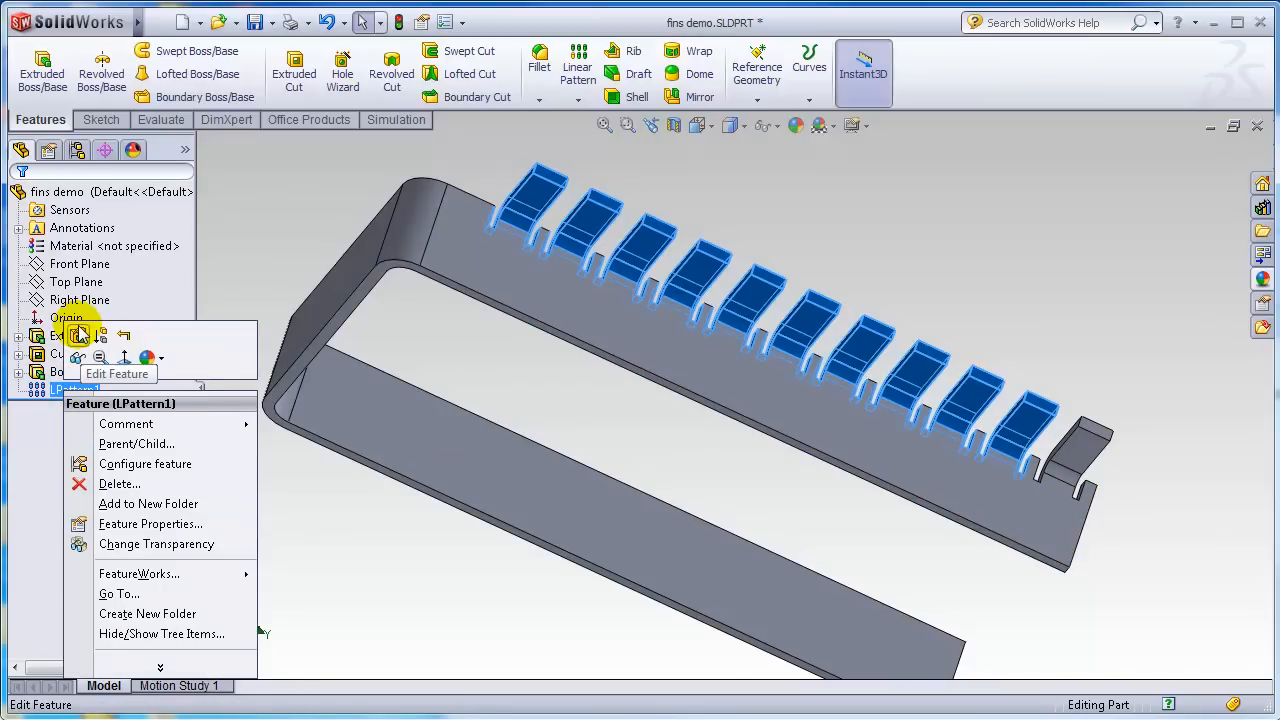
left_click(78, 336)
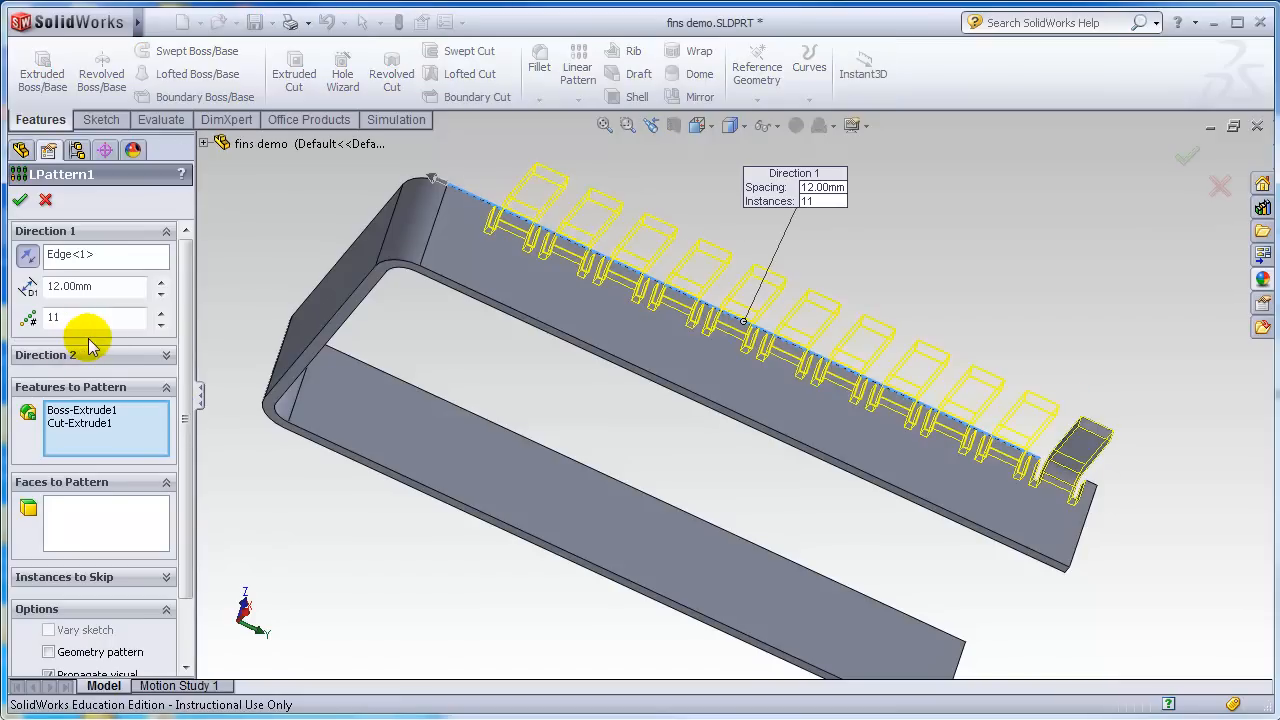
double_click(60, 286)
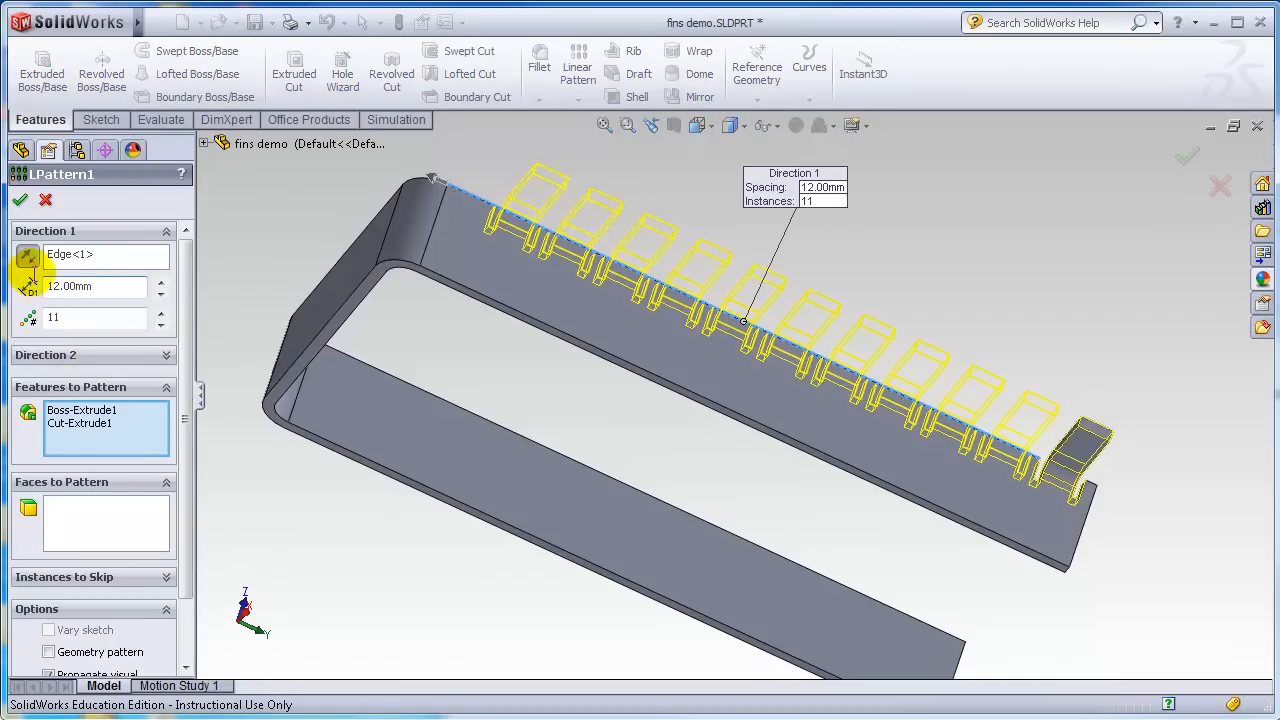
type("13")
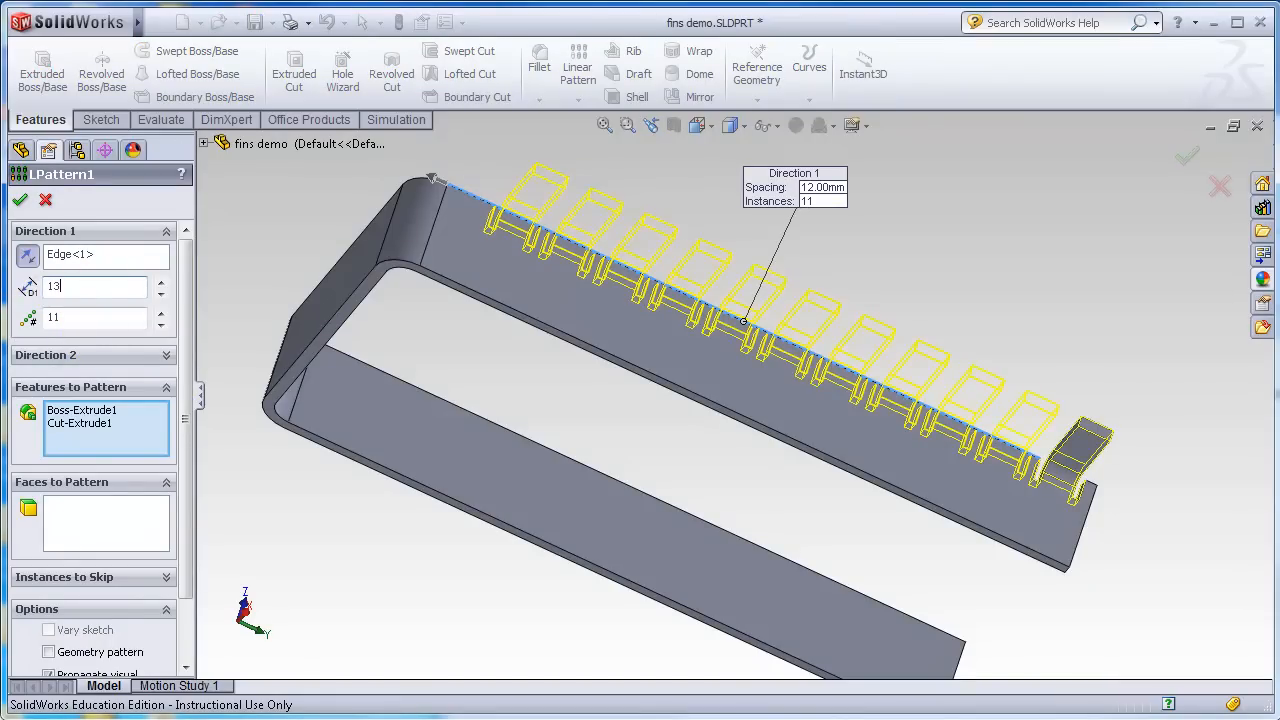
key("Return")
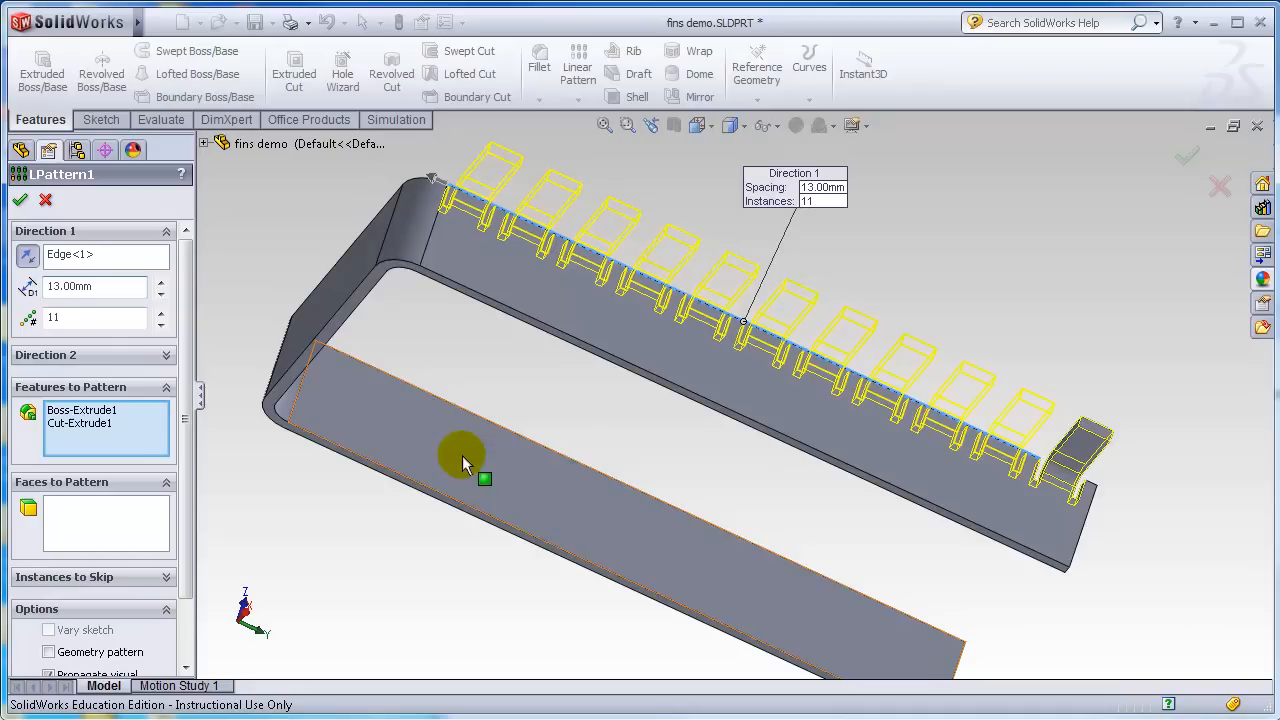
Set the linear pattern's spacing to 12.5 mm and accept the edited pattern.
left_click_drag(94, 288, 26, 289)
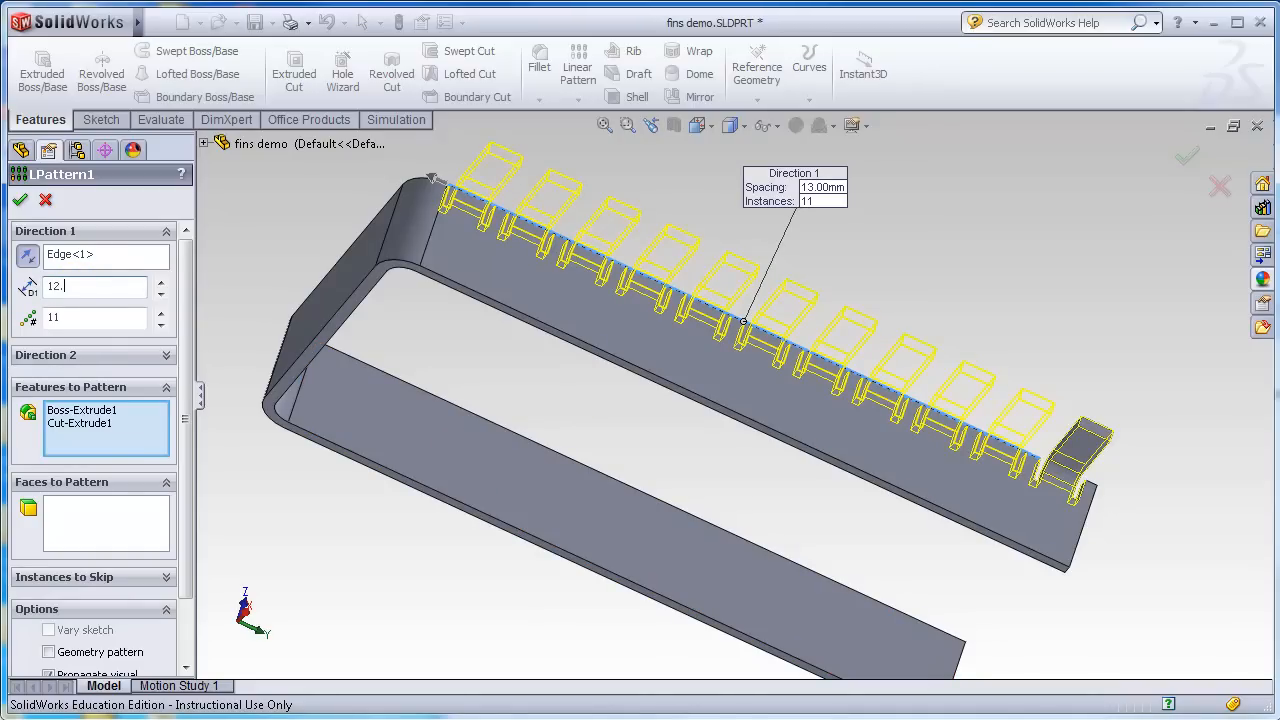
type("12.5")
key("Return")
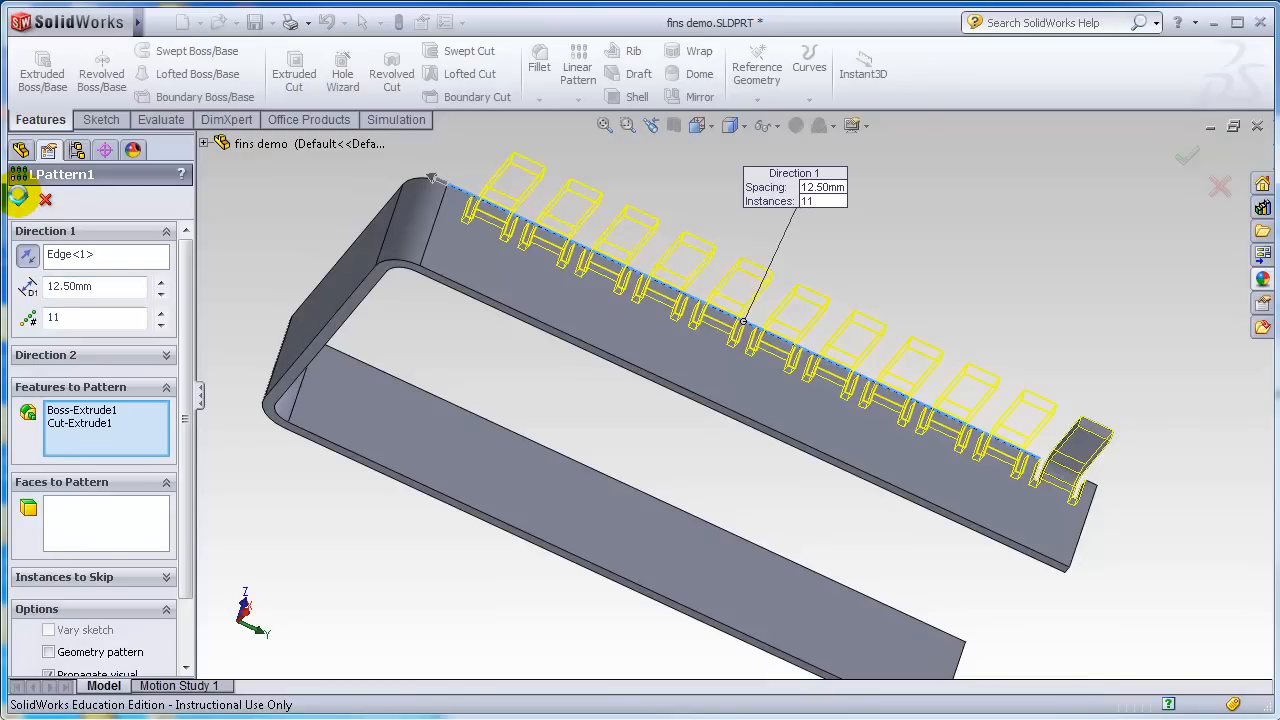
left_click(18, 197)
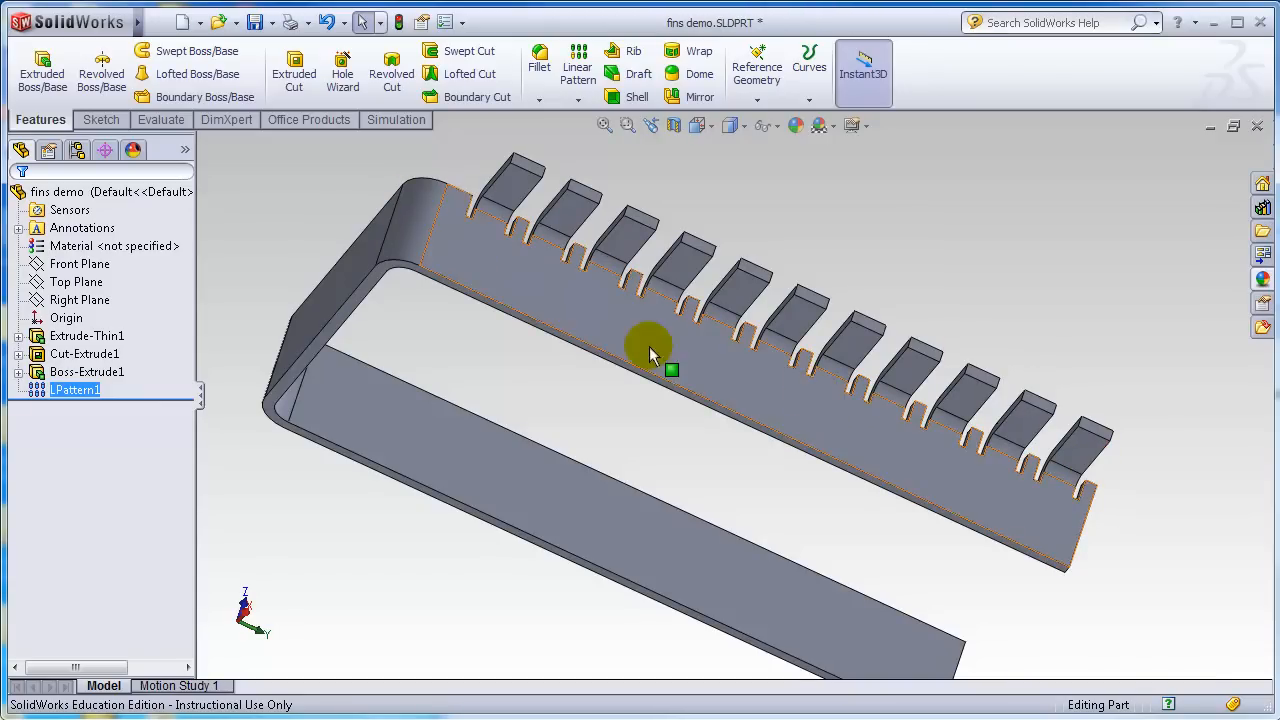
Inspect the patterned fins along the leg and orient the view normal to the notched leg's flat face.
middle_click_drag(1063, 256, 1049, 194)
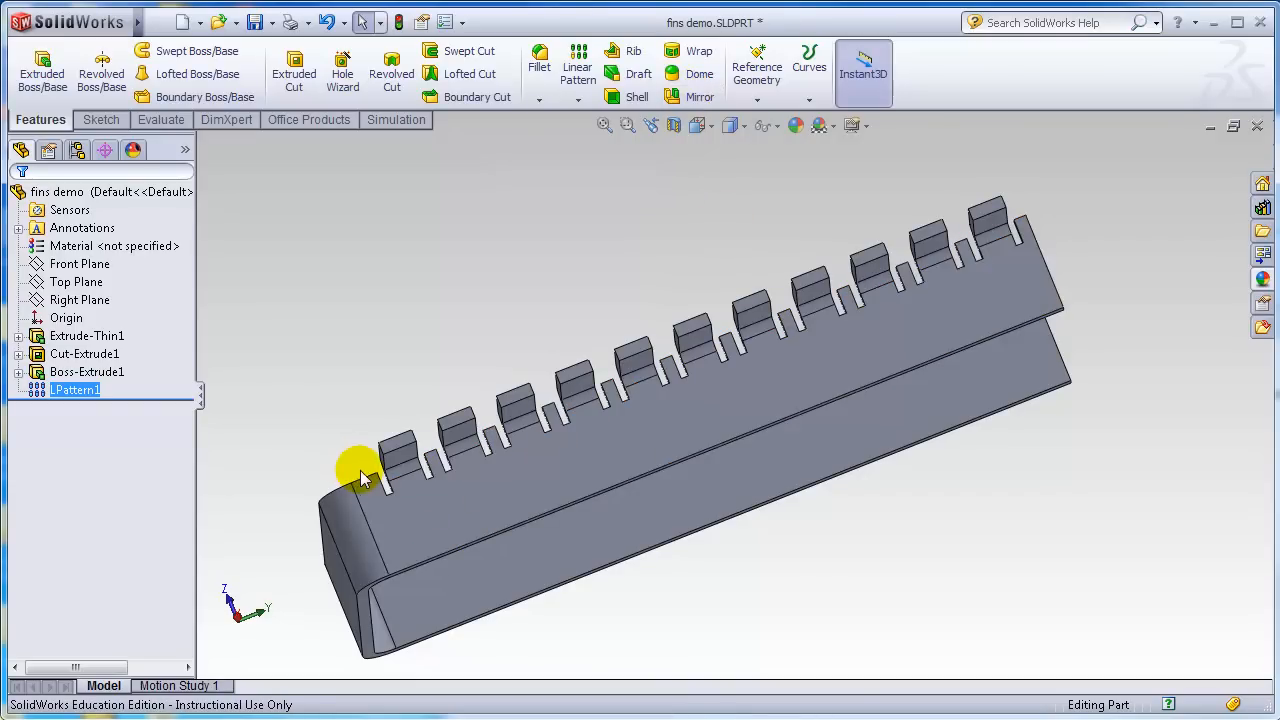
middle_click_drag(375, 282, 403, 359)
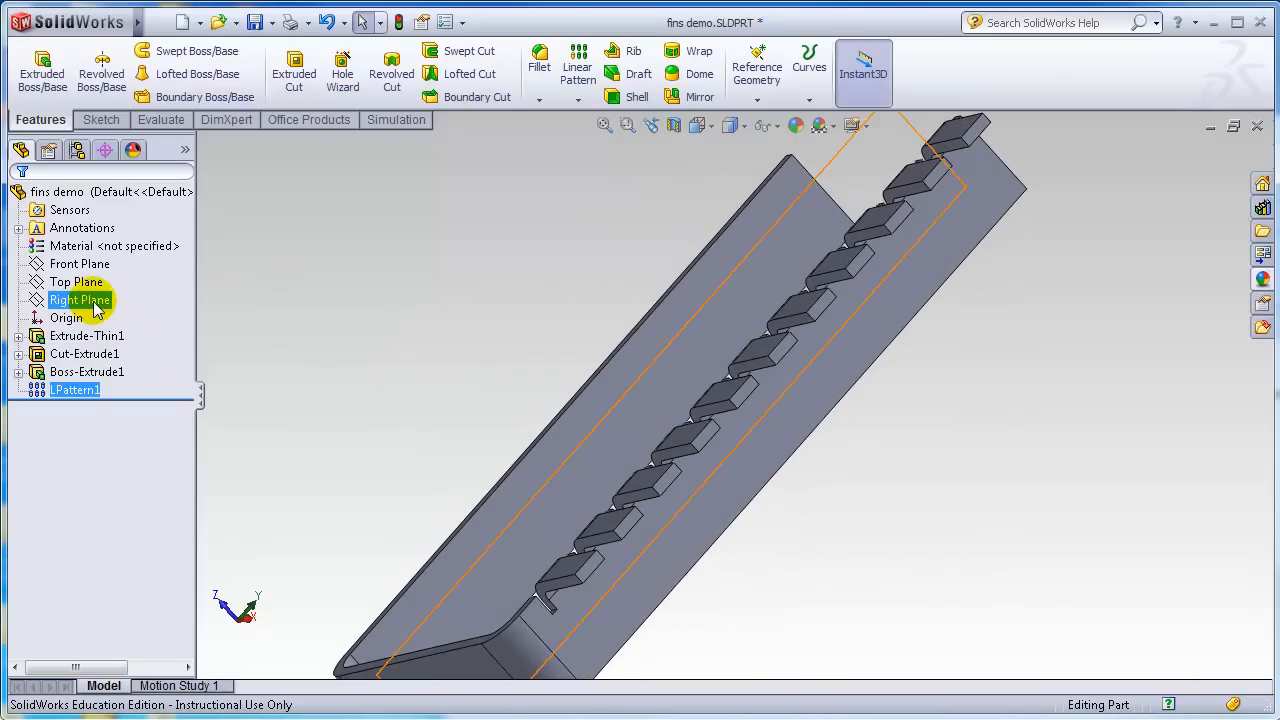
middle_click_drag(400, 386, 343, 363)
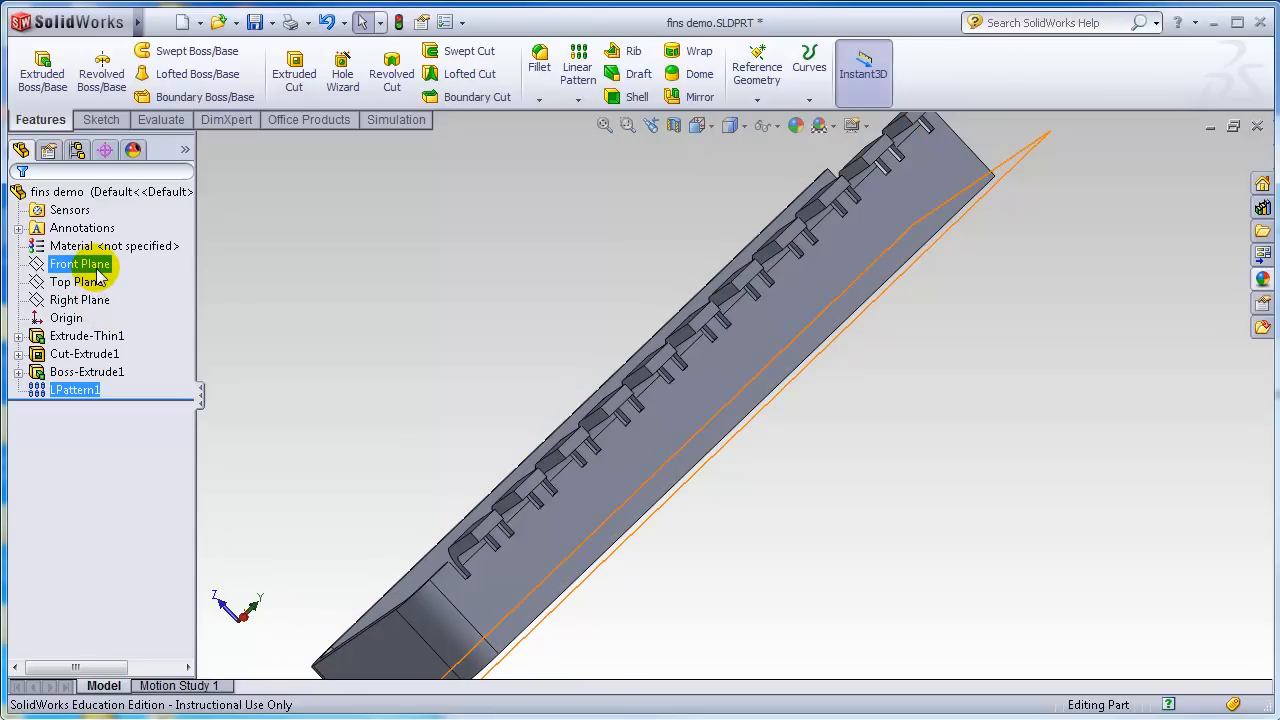
middle_click_drag(1009, 517, 978, 549)
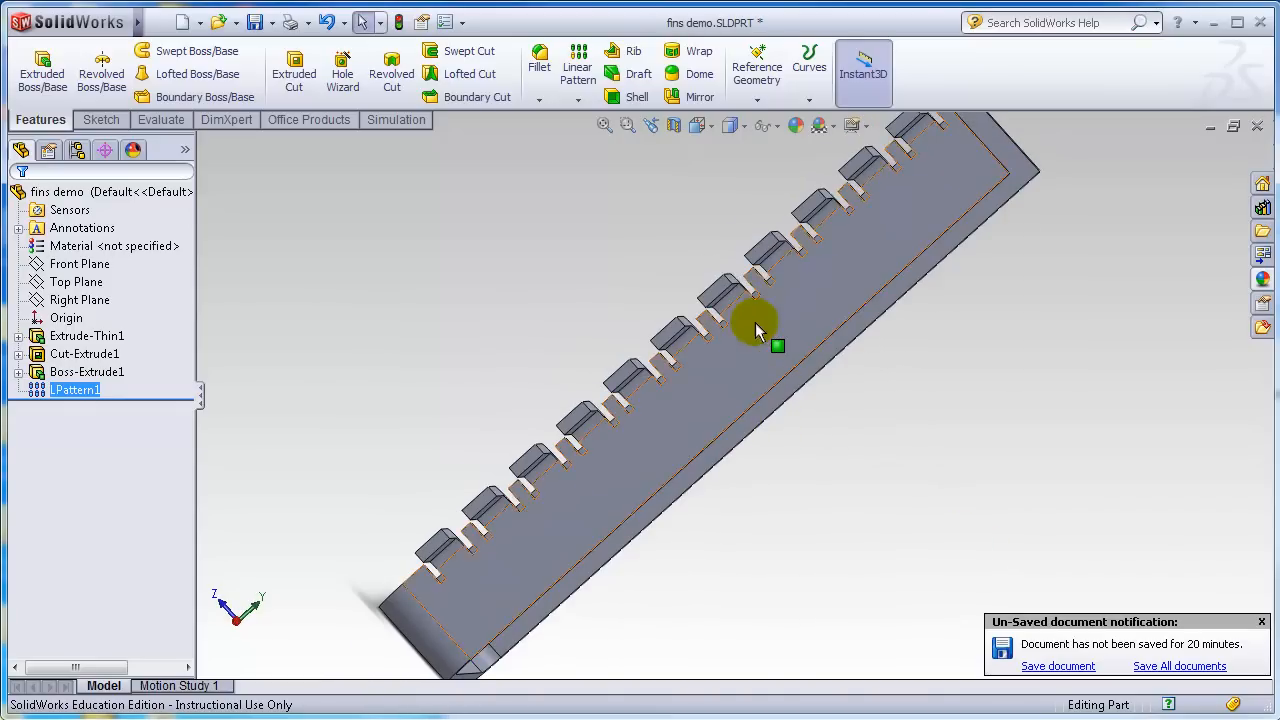
right_click(771, 337)
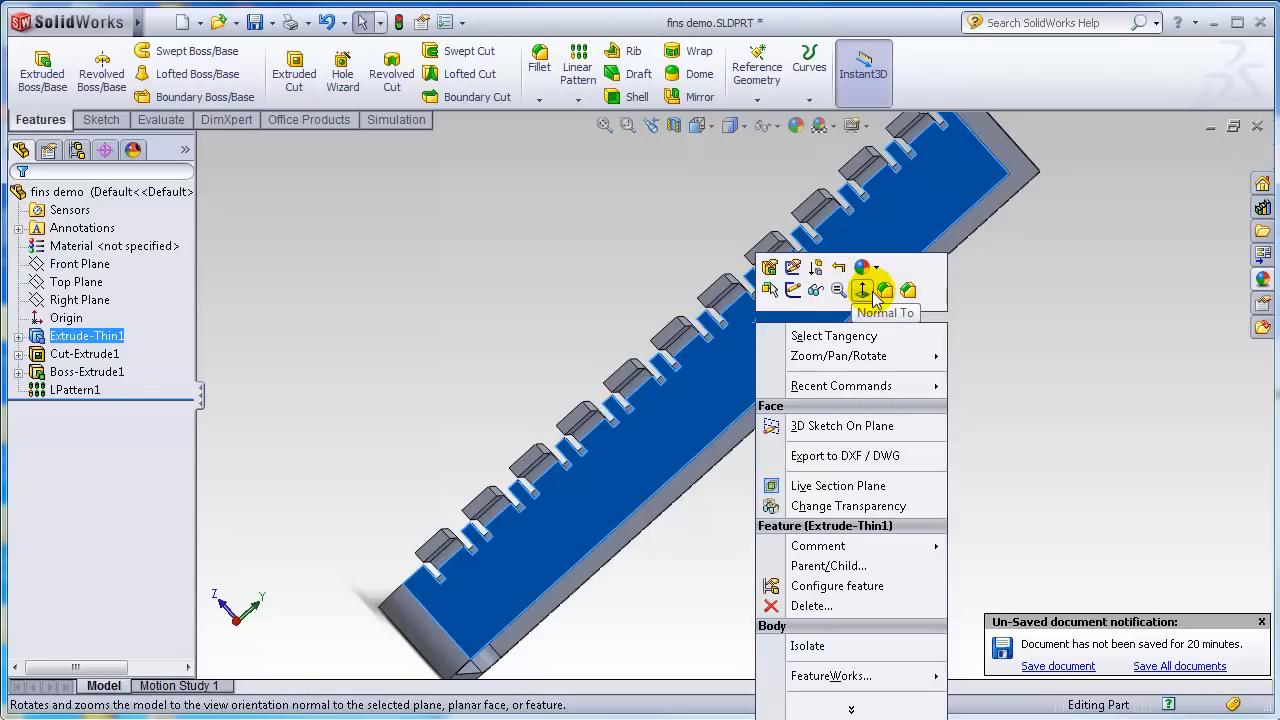
left_click(865, 289)
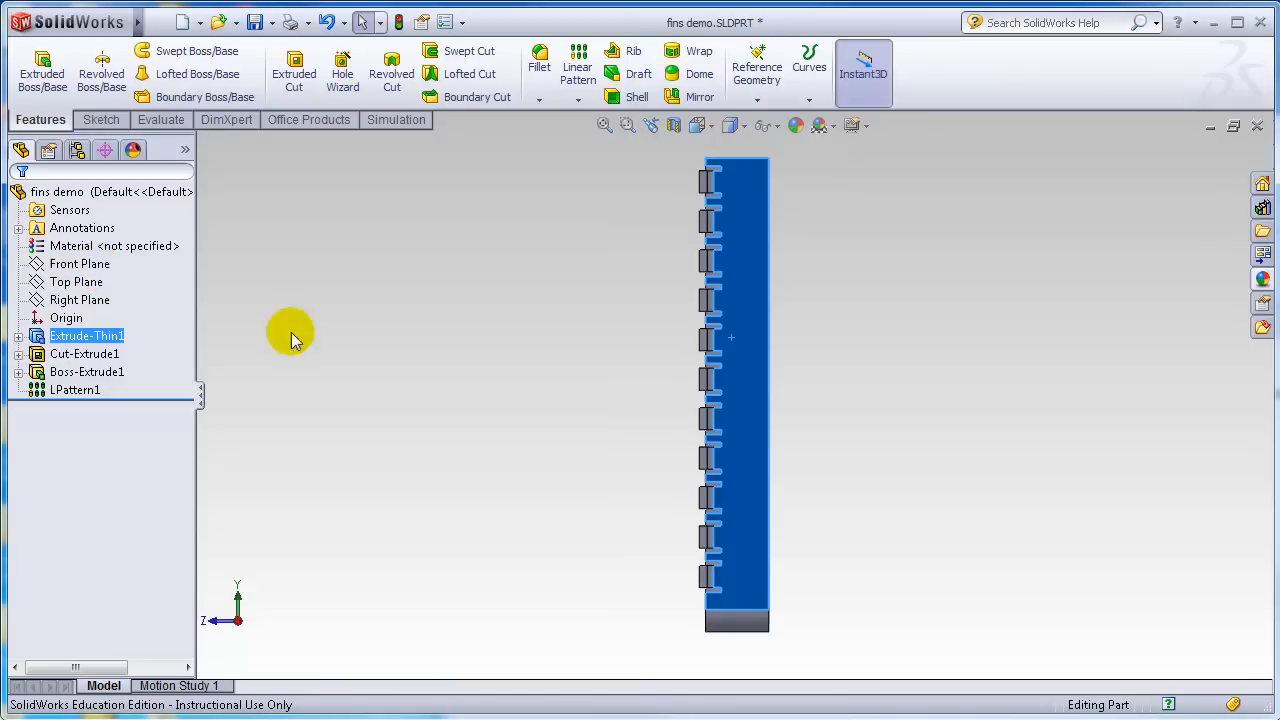
Change the U-shaped thin extrusion's end condition to Mid Plane, accept it, and view the notched leg's flat face straight on.
left_click(92, 338)
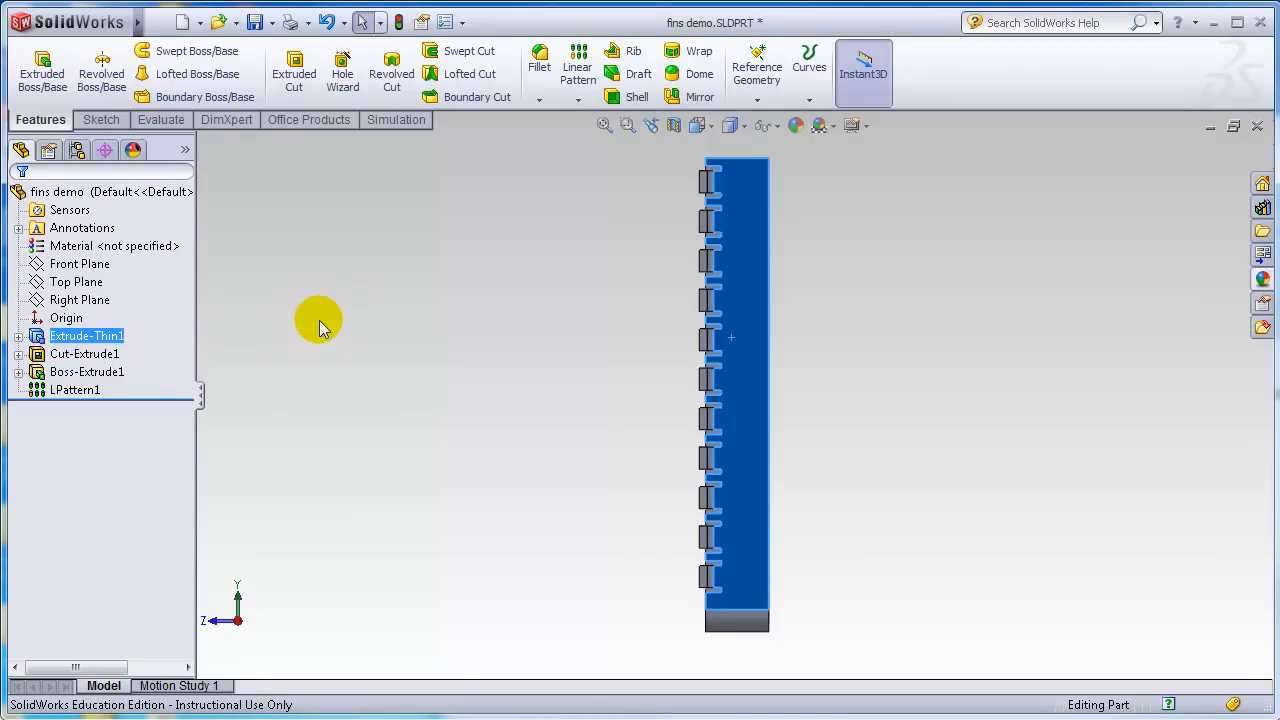
left_click(66, 340)
right_click(60, 338)
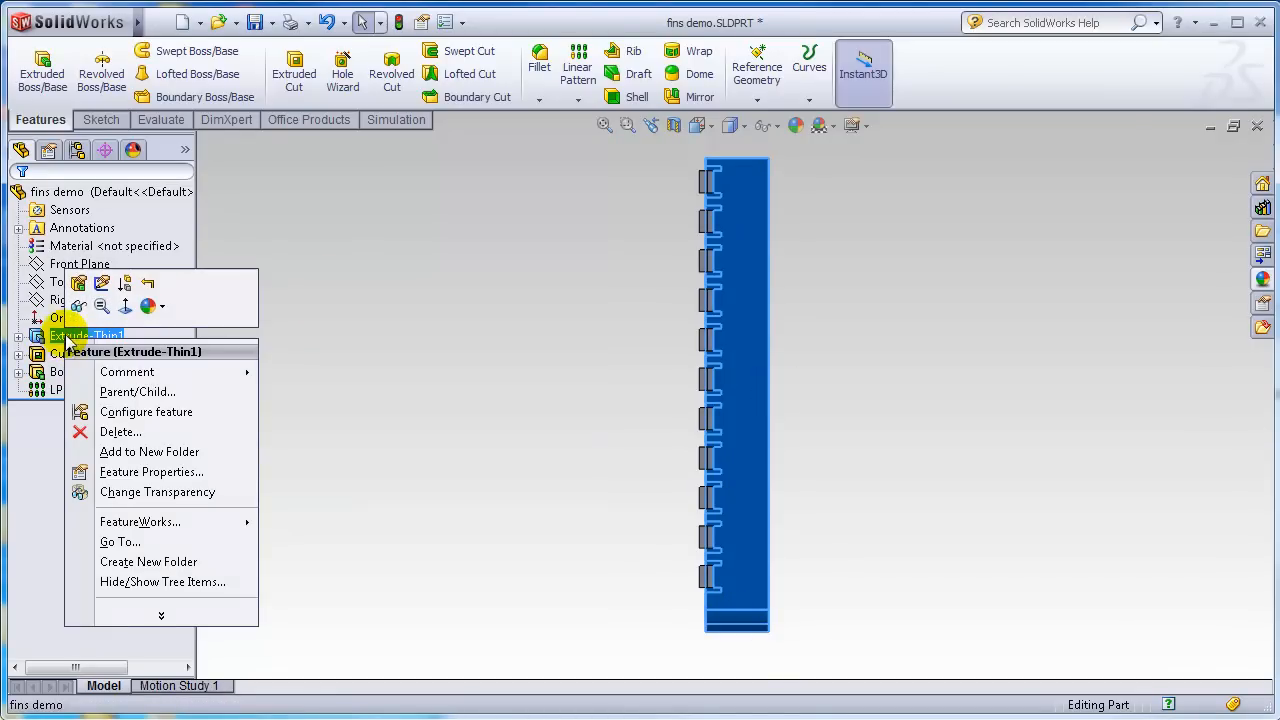
left_click(78, 284)
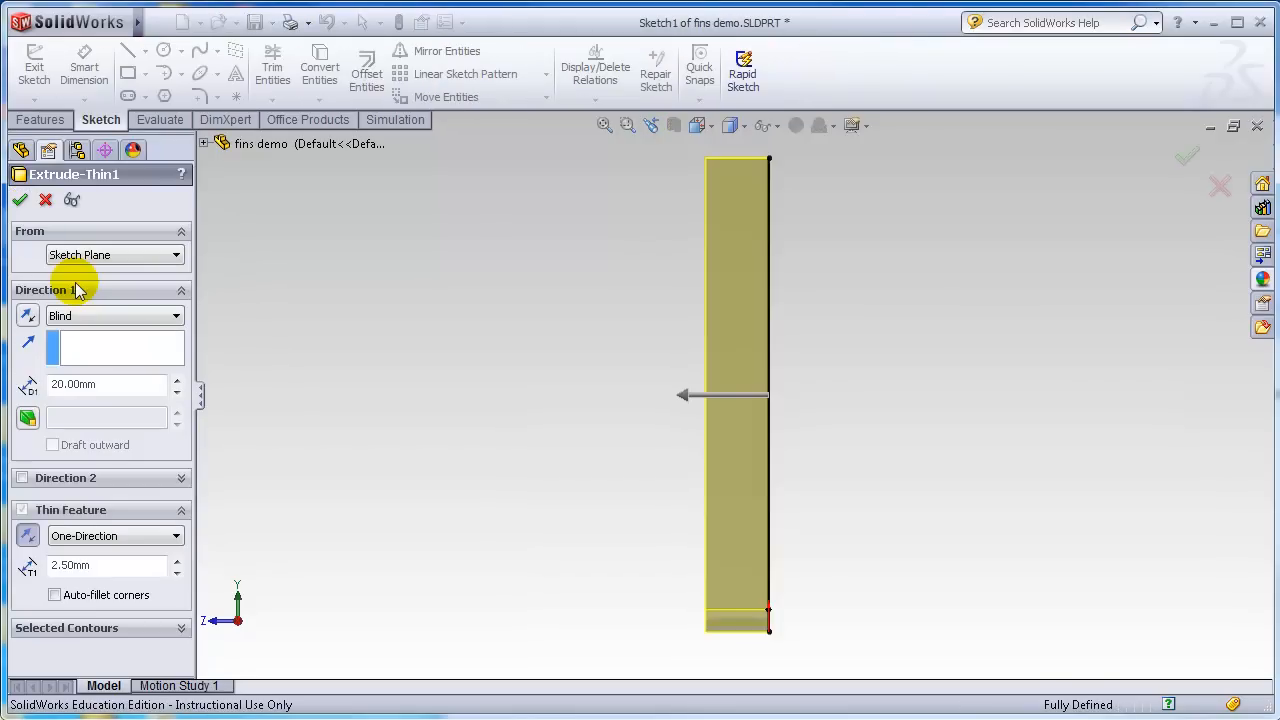
mouse_move(914, 457)
middle_mouse_down()
mouse_move(889, 456)
mouse_move(943, 477)
middle_mouse_up()
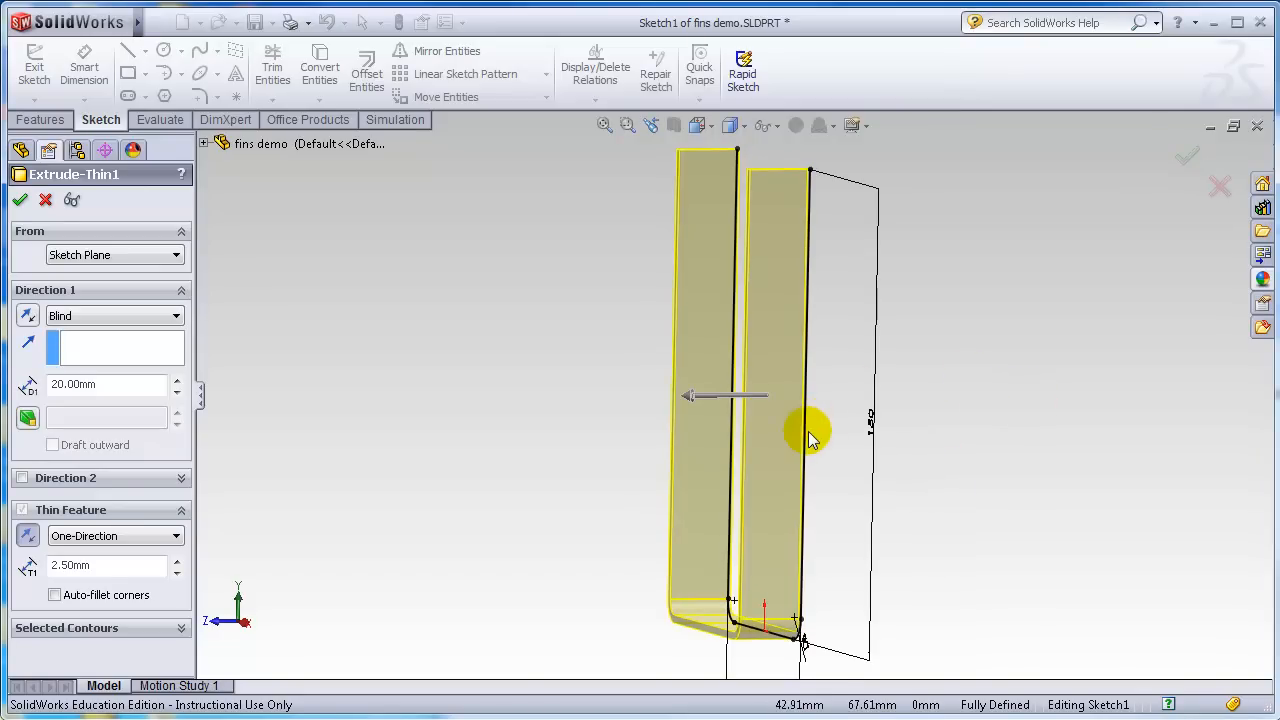
left_click(175, 318)
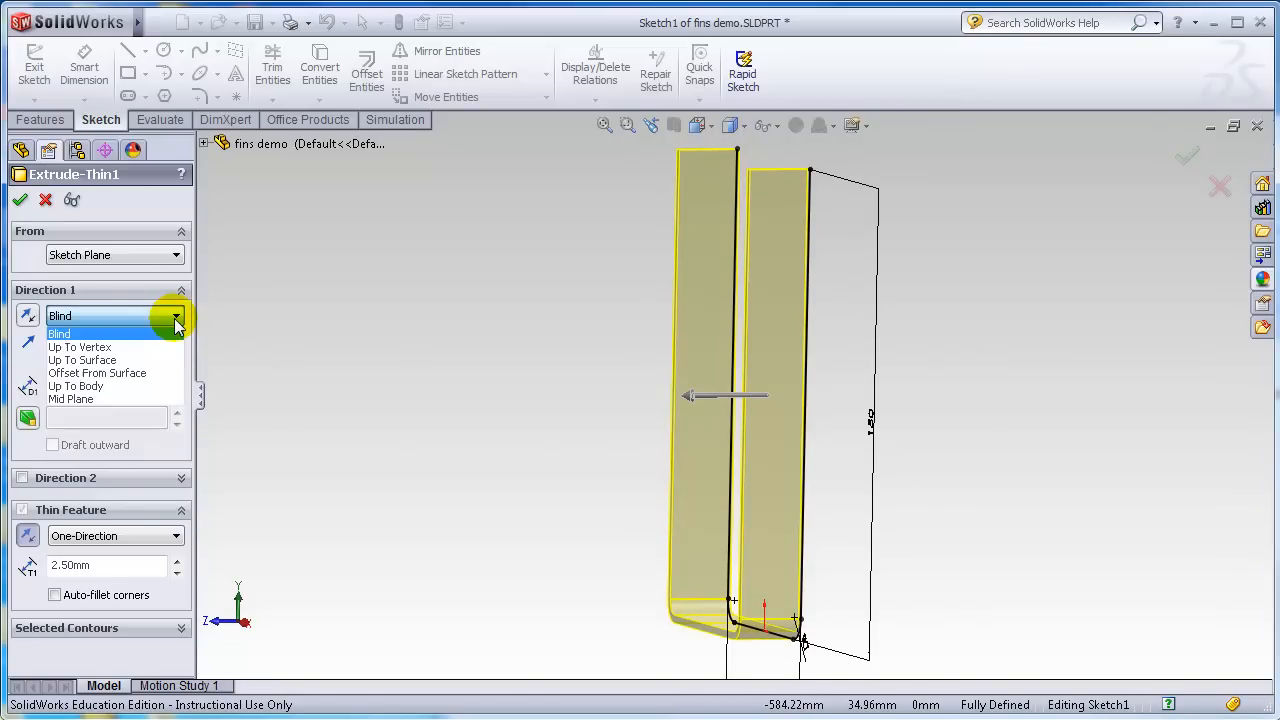
left_click(72, 399)
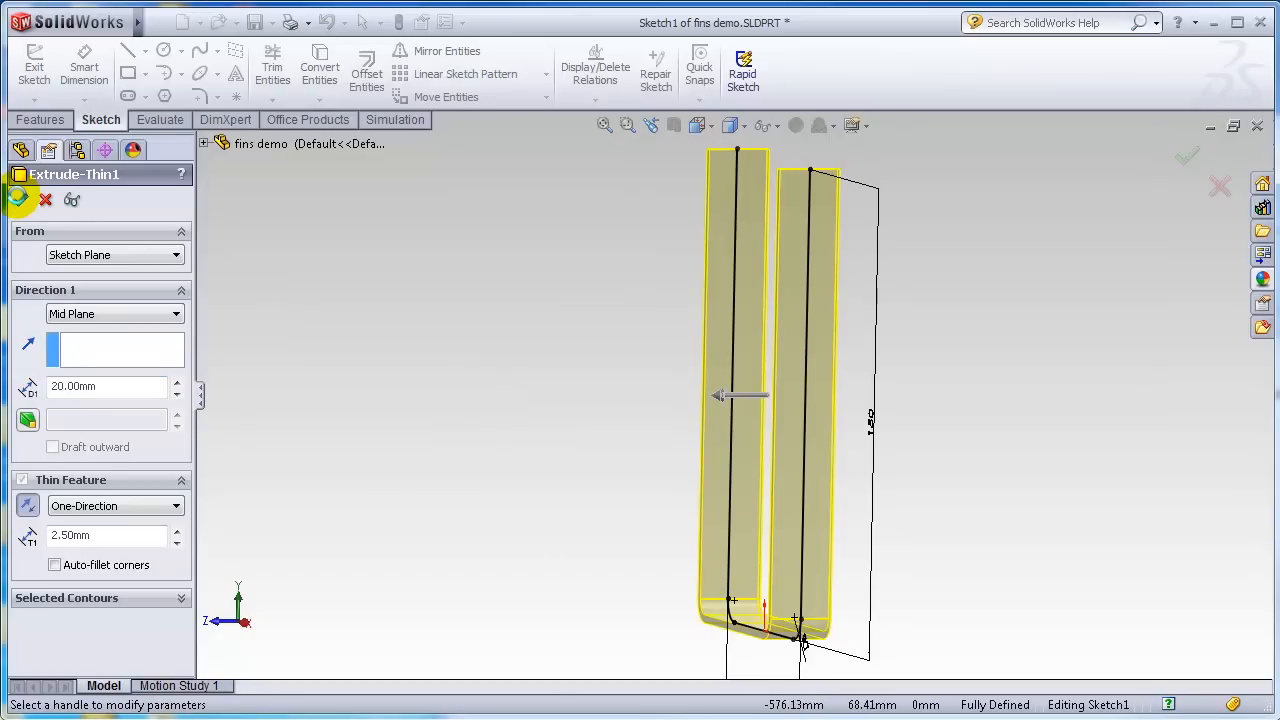
left_click(18, 197)
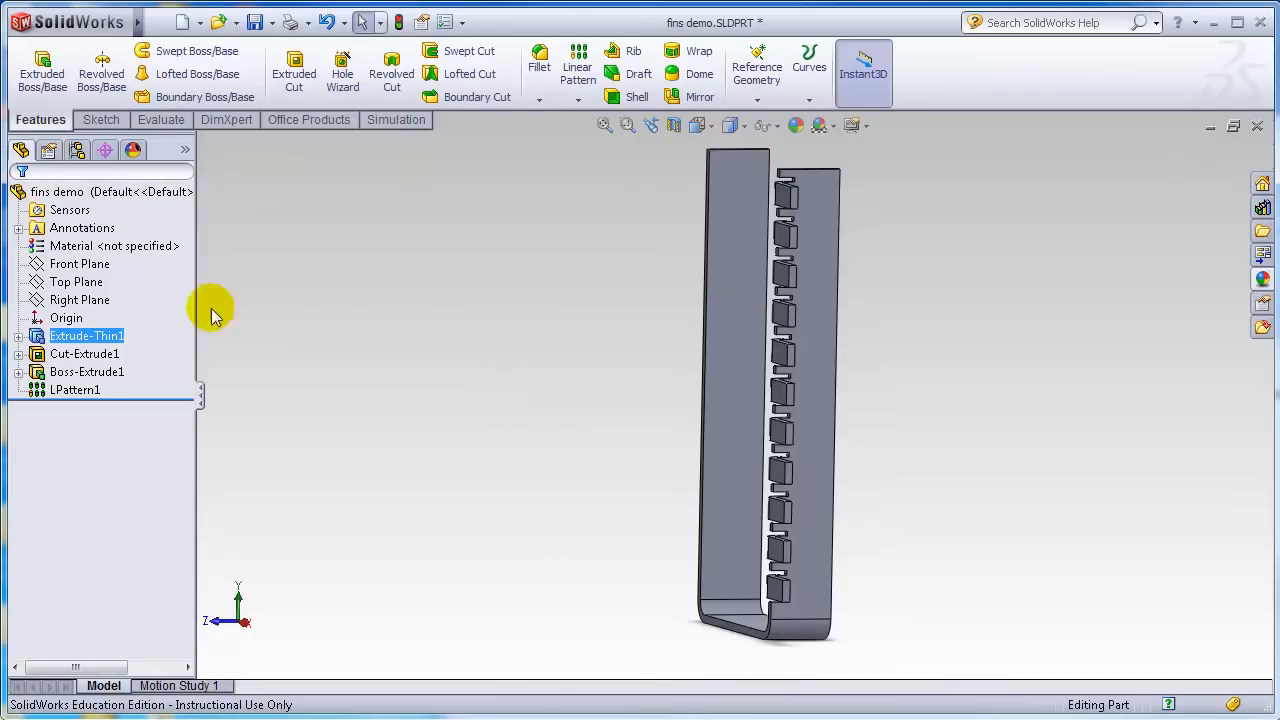
right_click(818, 348)
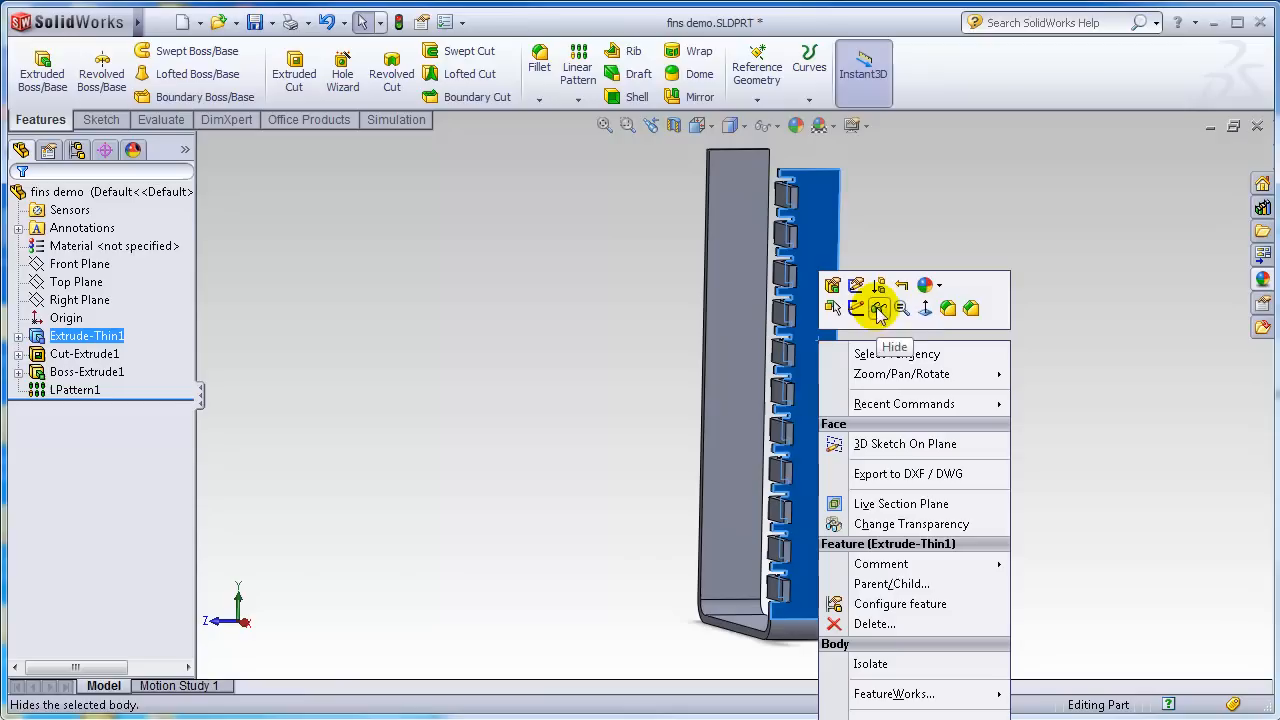
left_click(927, 310)
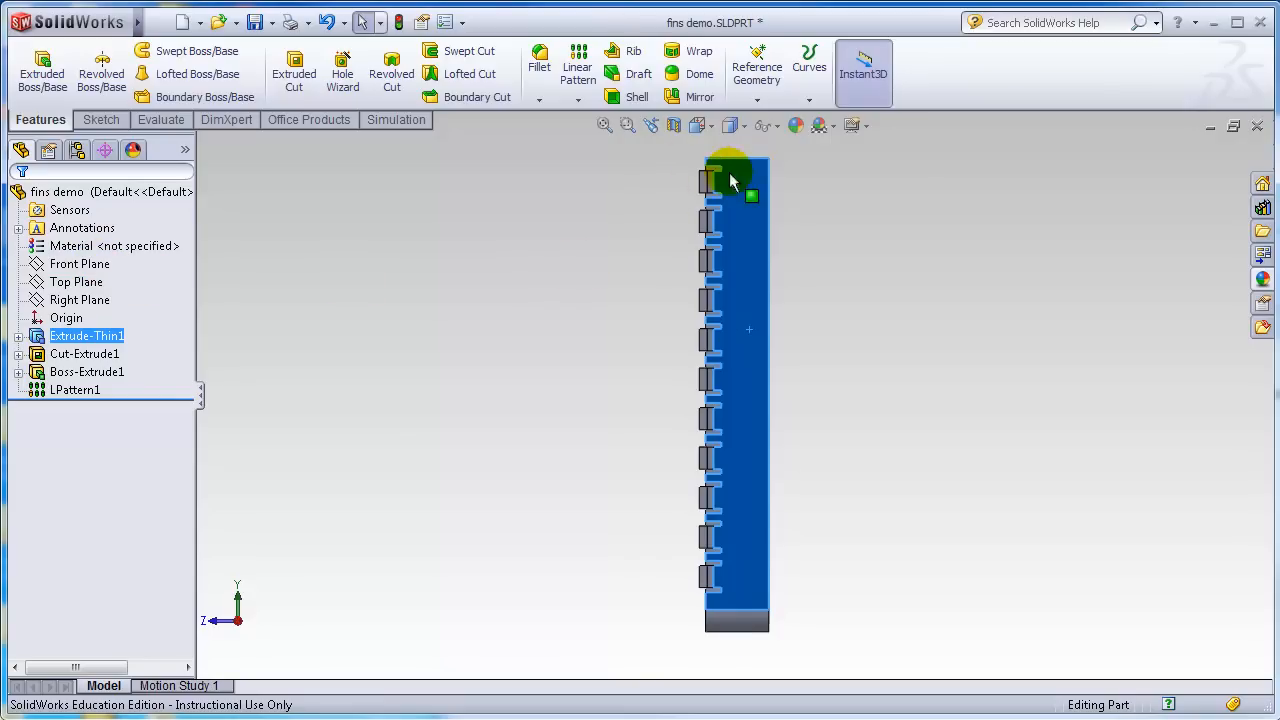
left_click(60, 396)
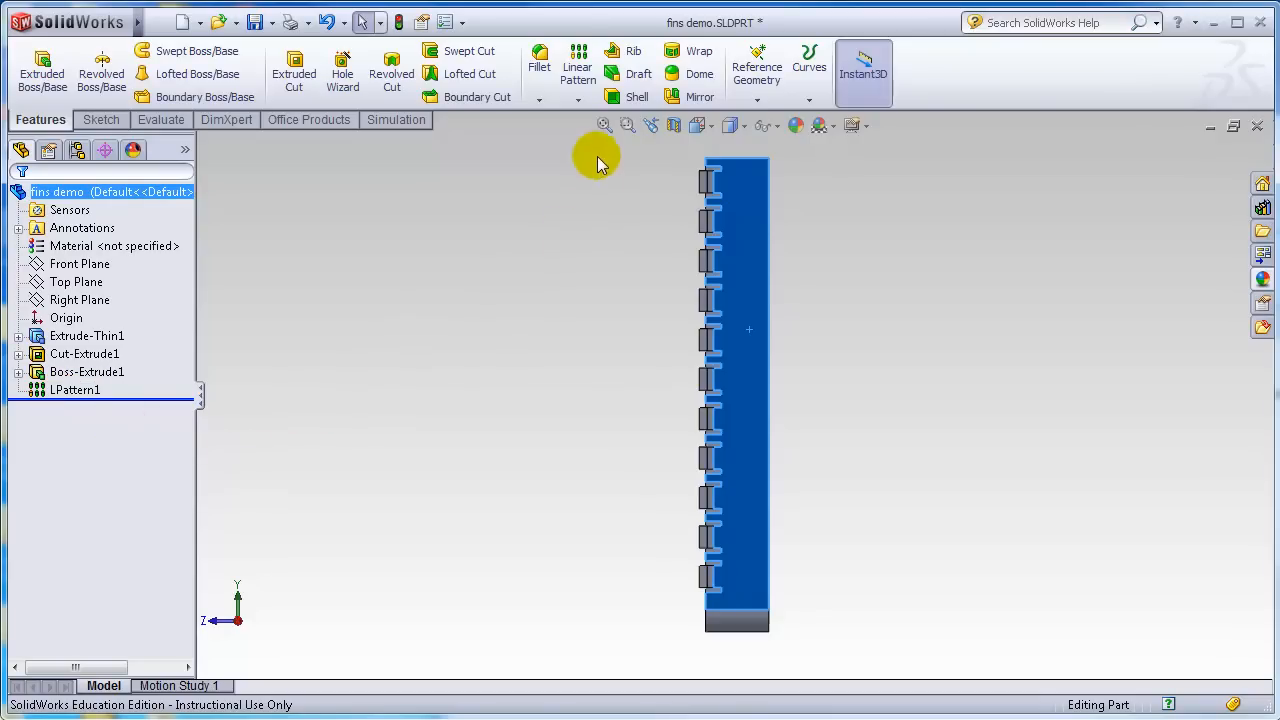
left_click(693, 99)
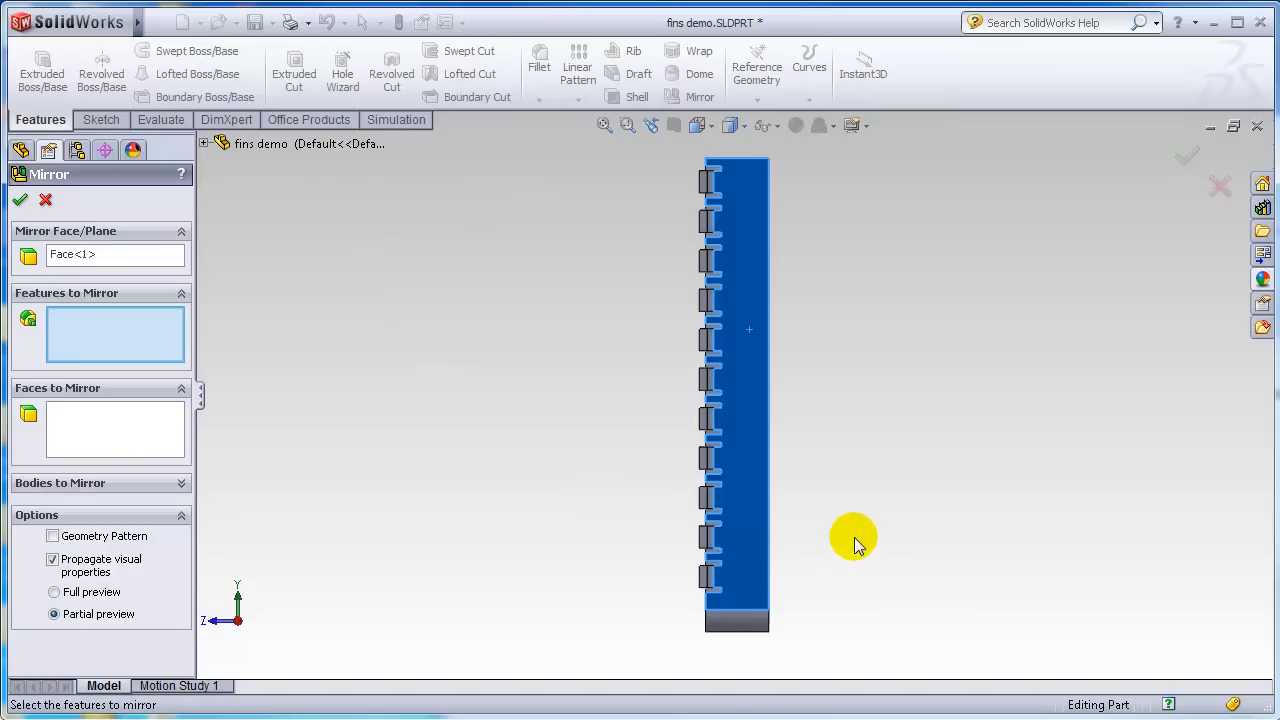
key("Escape")
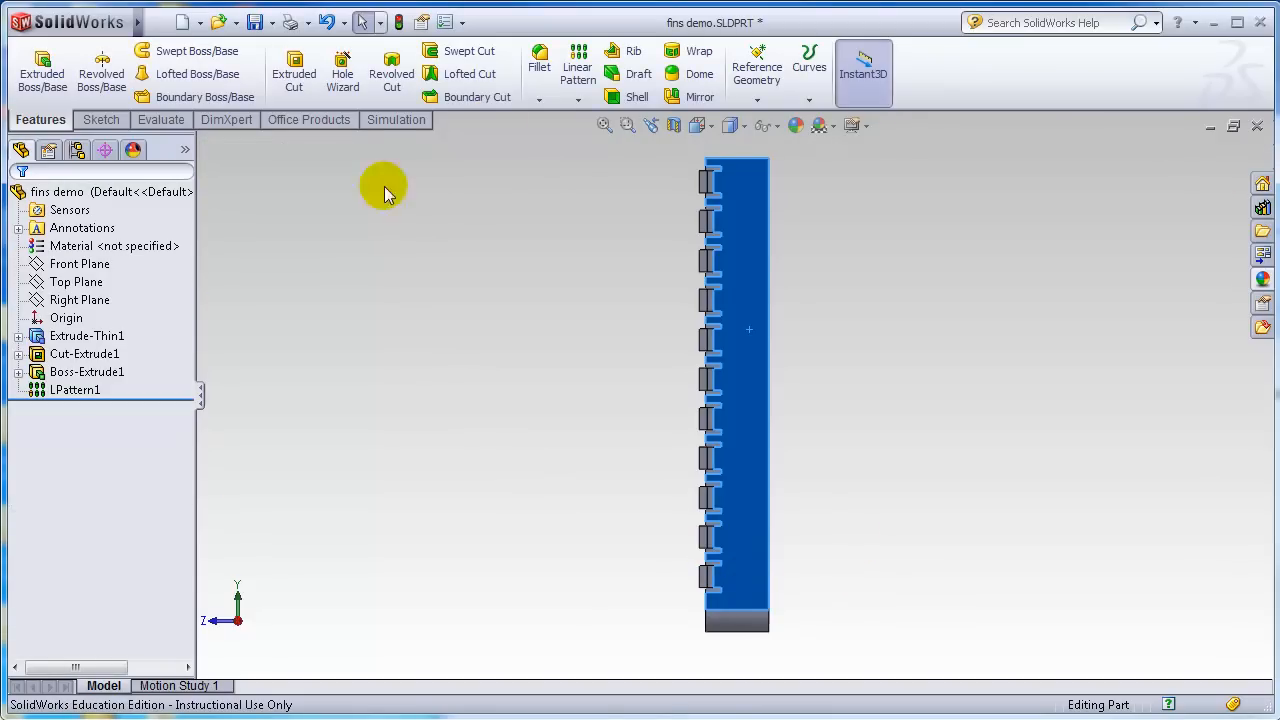
Mirror the linear pattern of notches and fins about the Front Plane onto the leg's opposite edge.
left_click(76, 390)
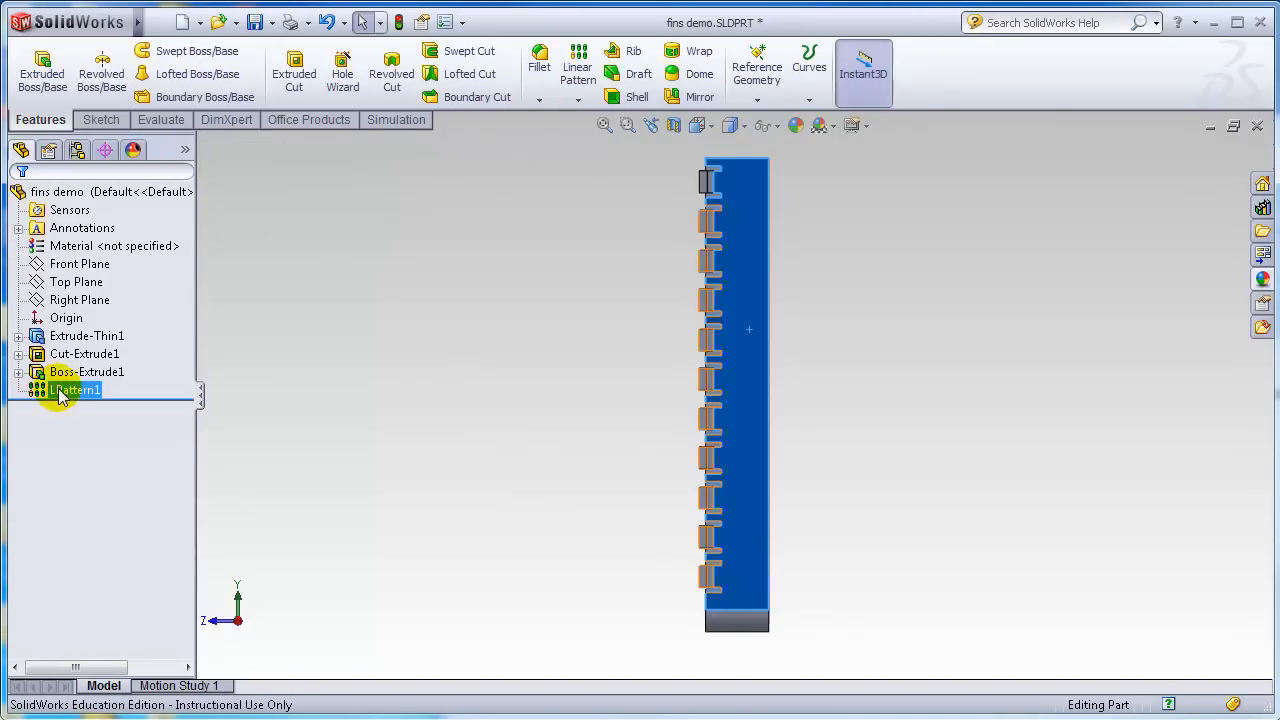
left_click(60, 392)
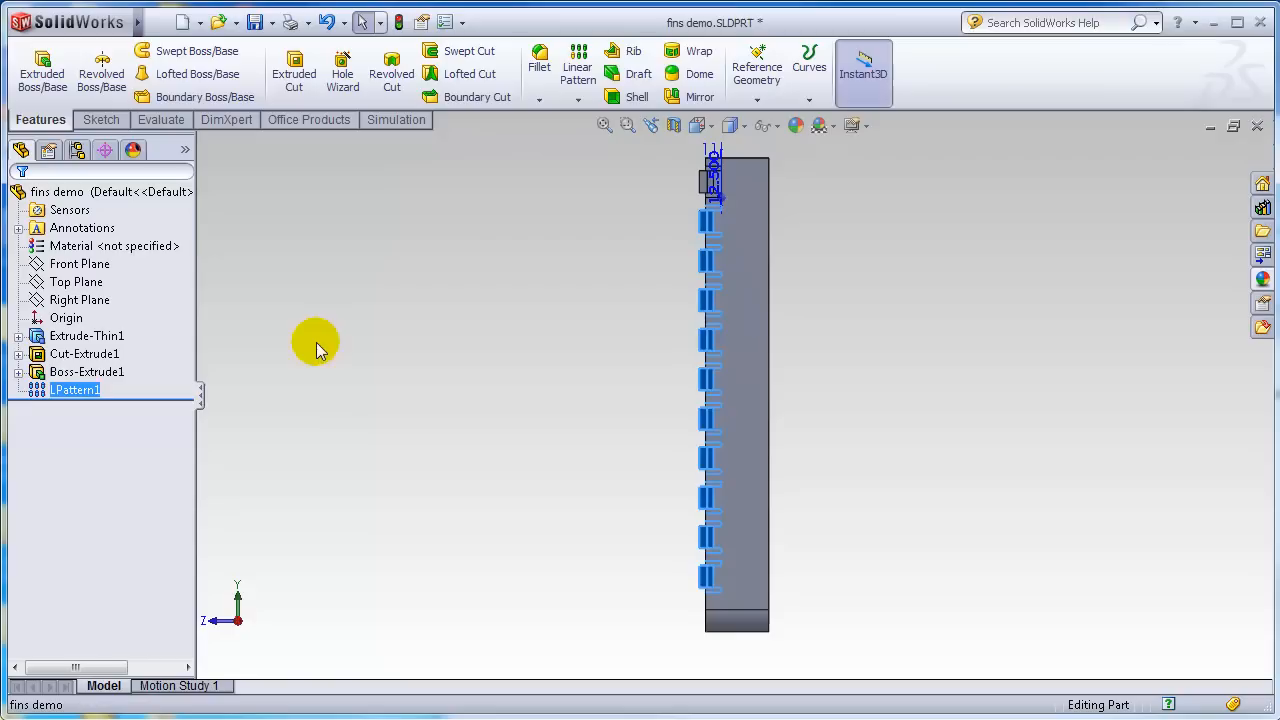
left_click(699, 98)
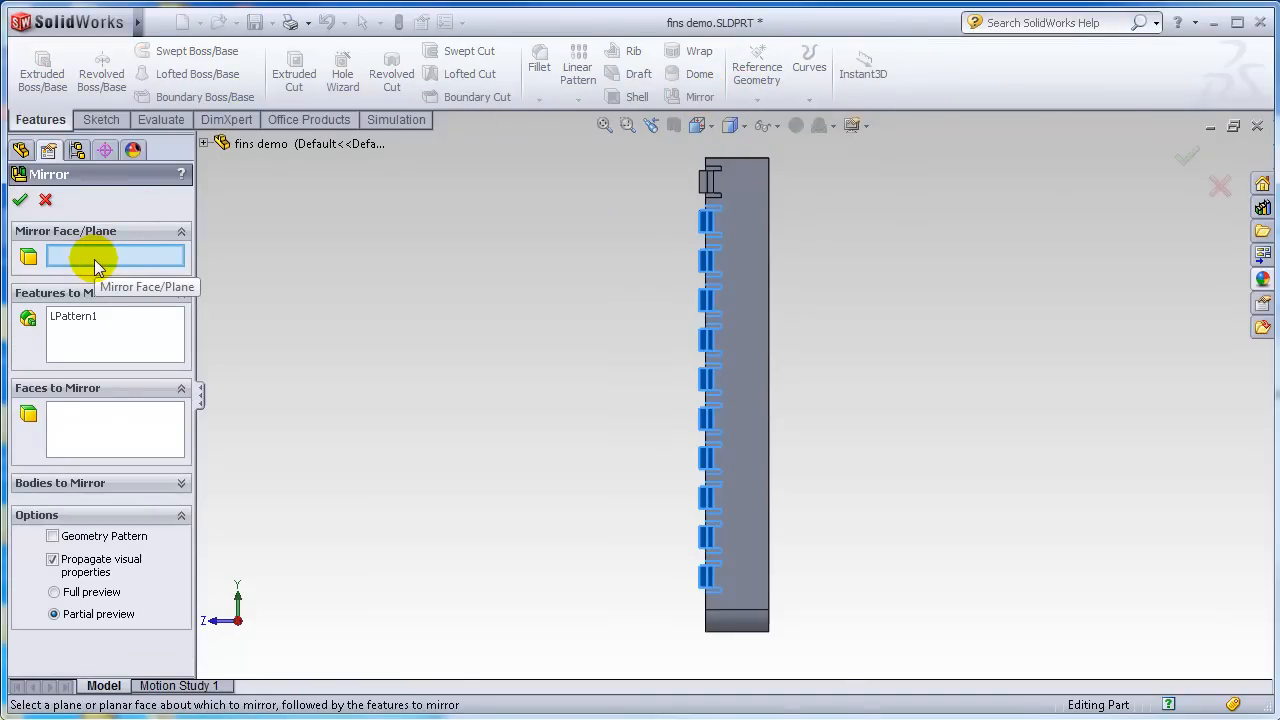
left_click(205, 143)
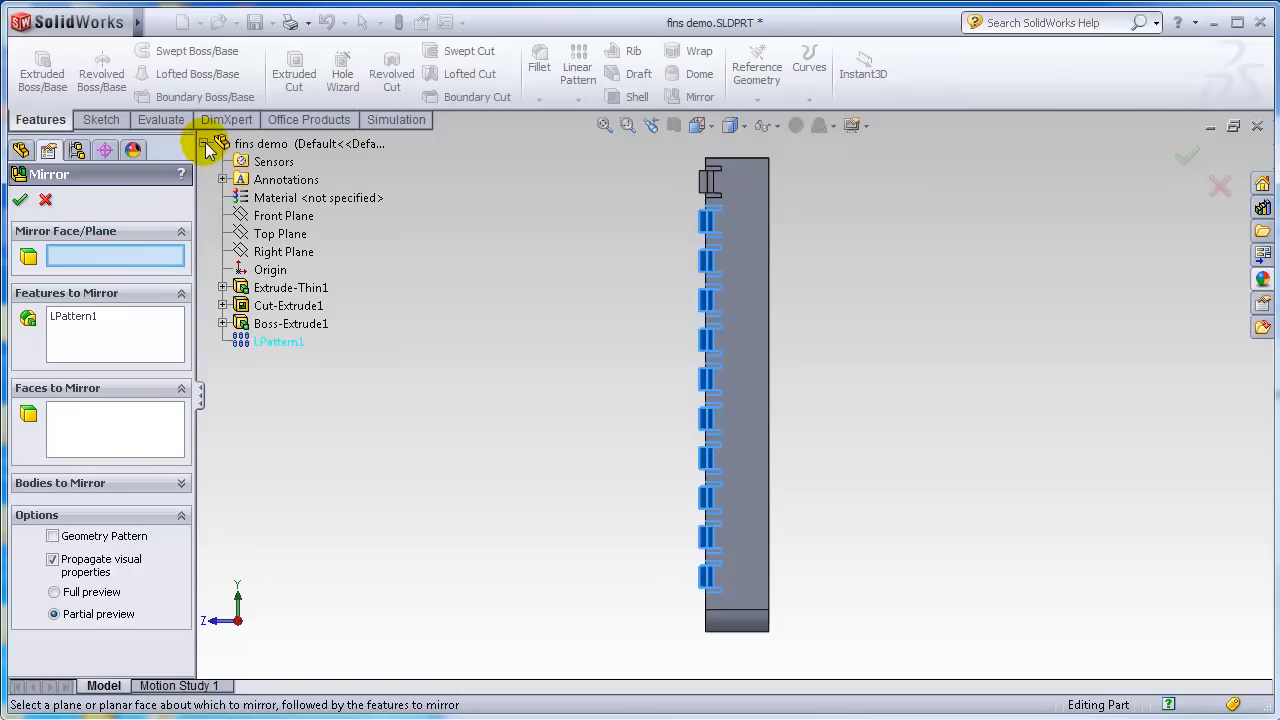
left_click(258, 219)
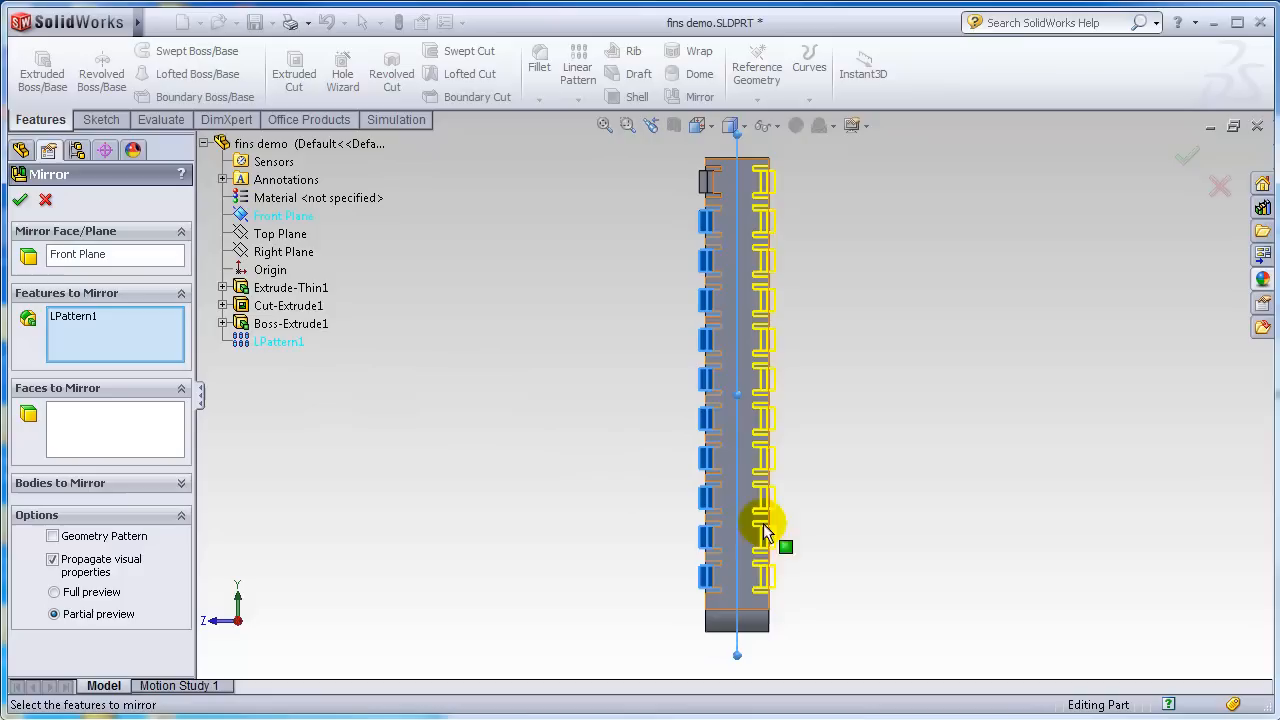
middle_click_drag(957, 394, 954, 525)
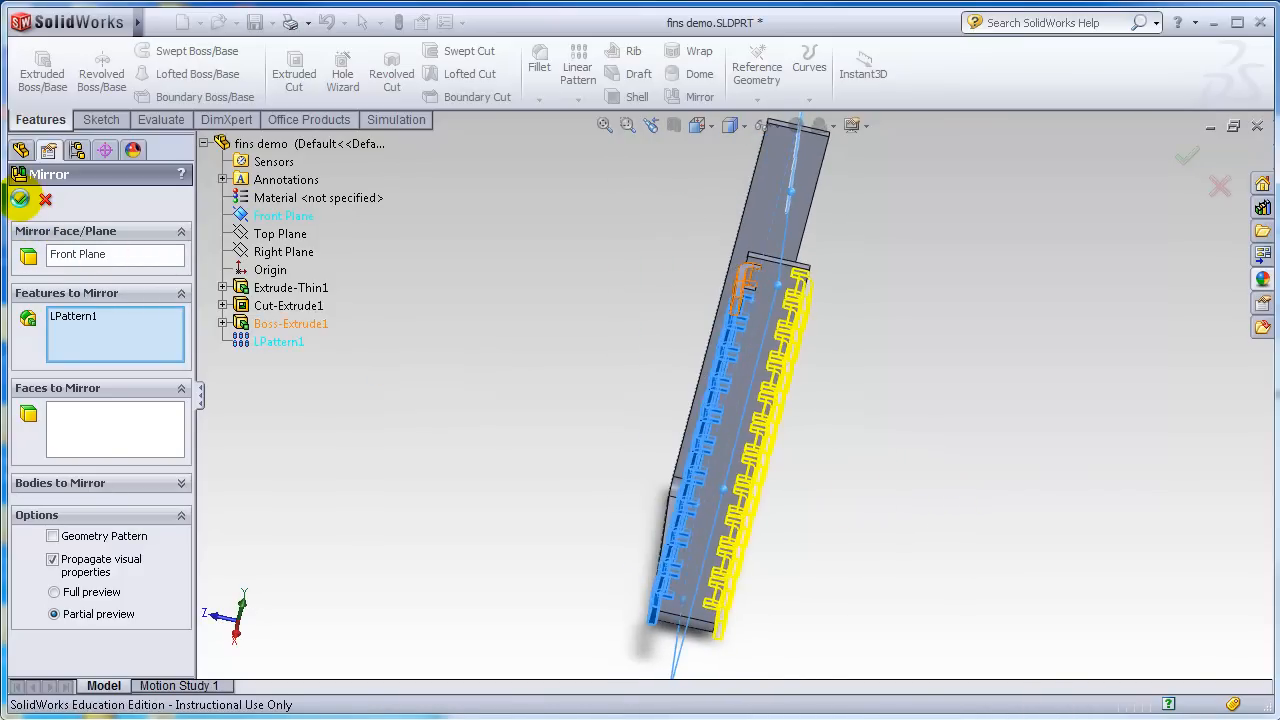
left_click(19, 198)
middle_click_drag(836, 515, 766, 449)
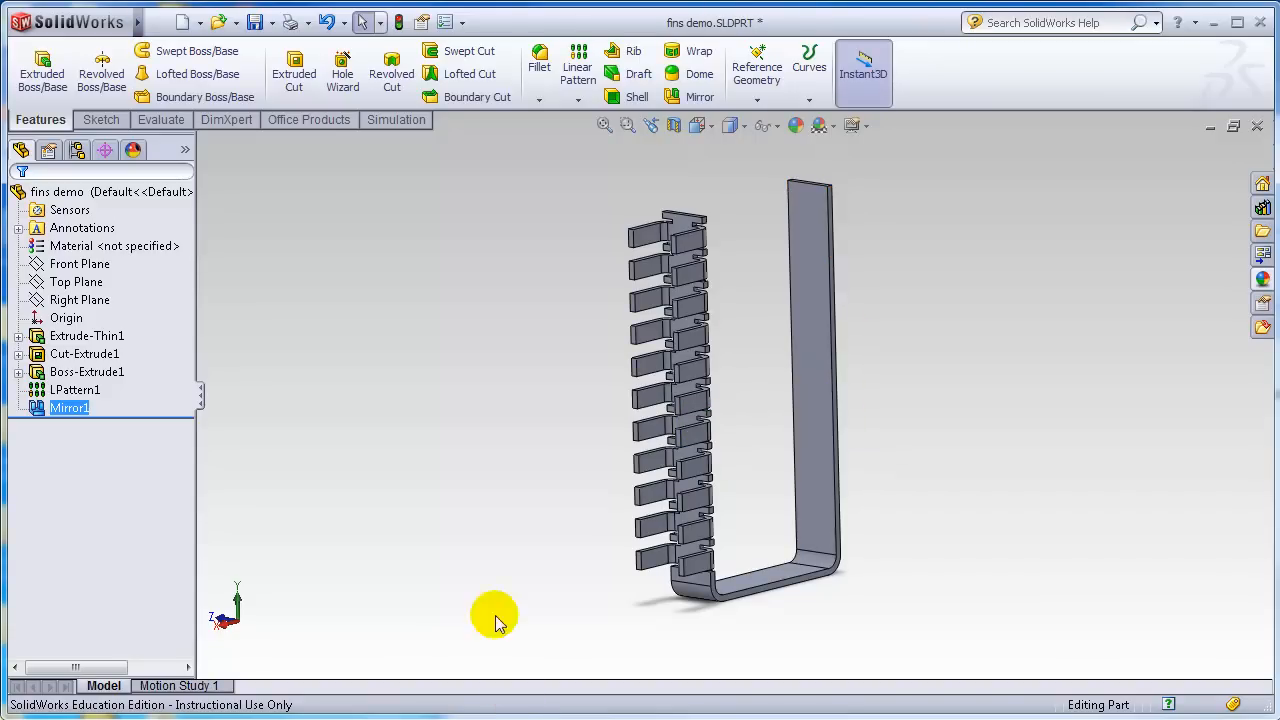
Mirror the first mirror feature about the Right Plane to add notches and fins to the other leg.
left_click(66, 410)
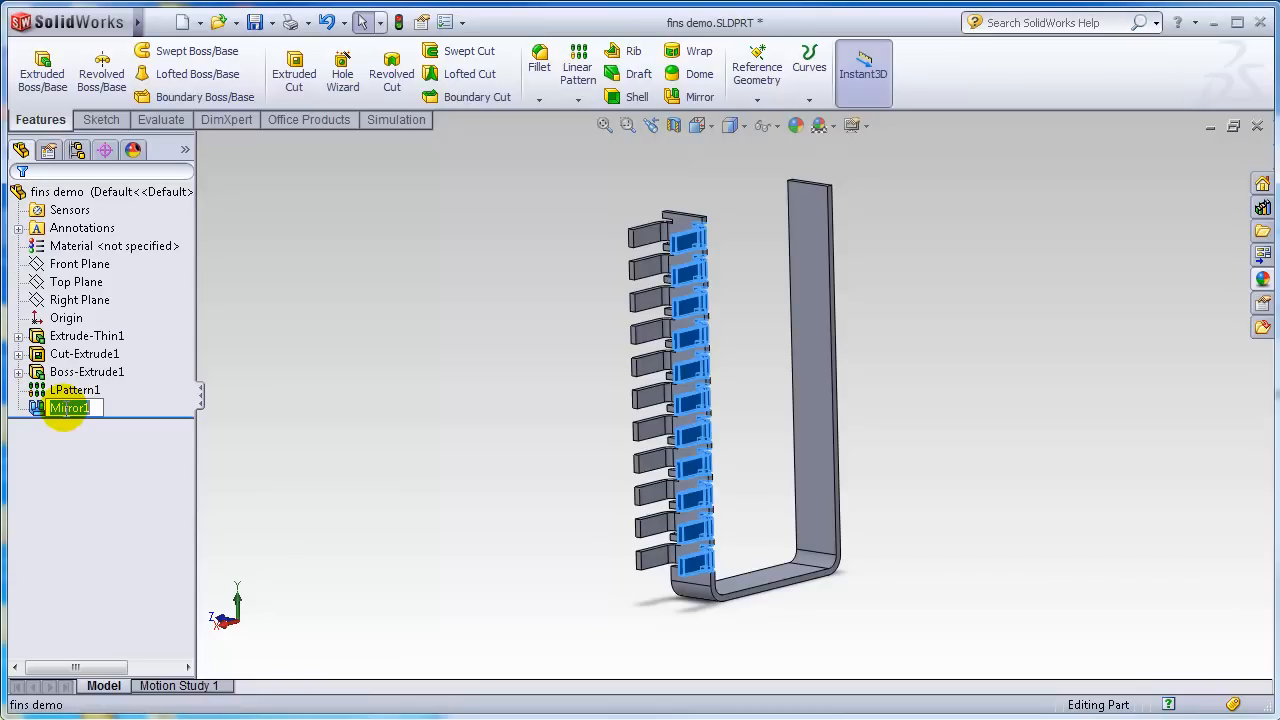
left_click(368, 440)
left_click(40, 412)
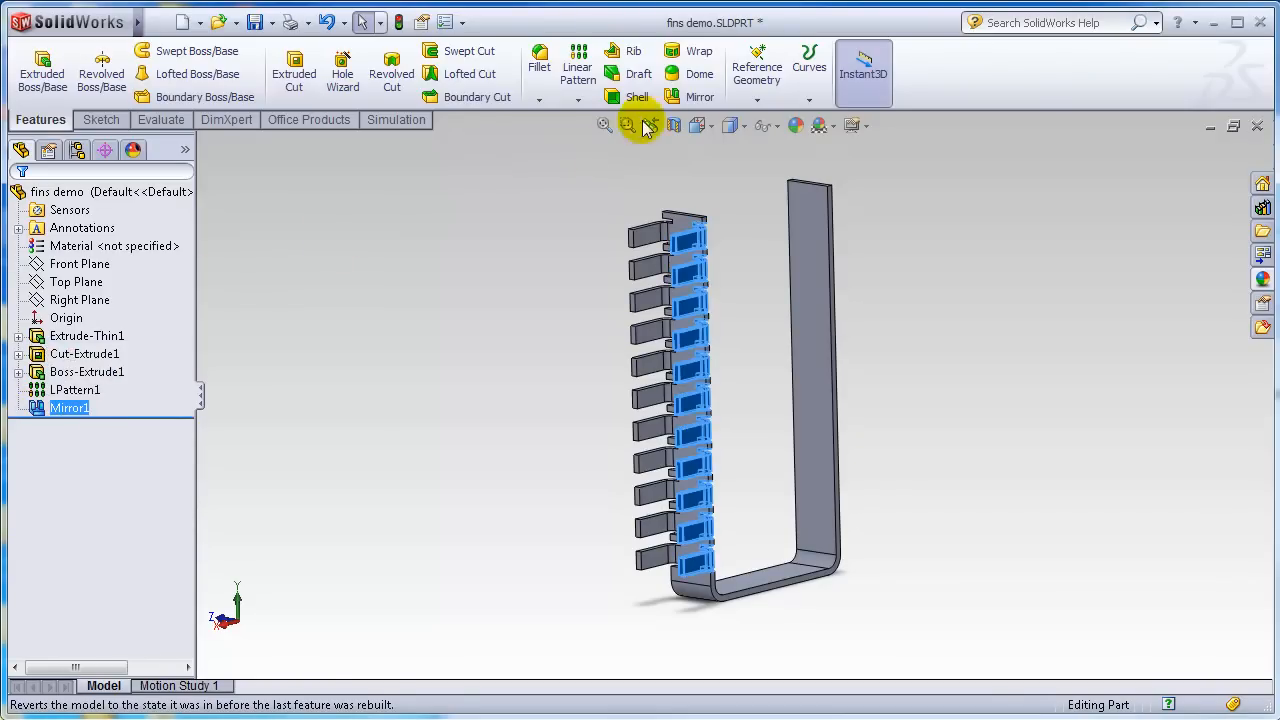
left_click(695, 100)
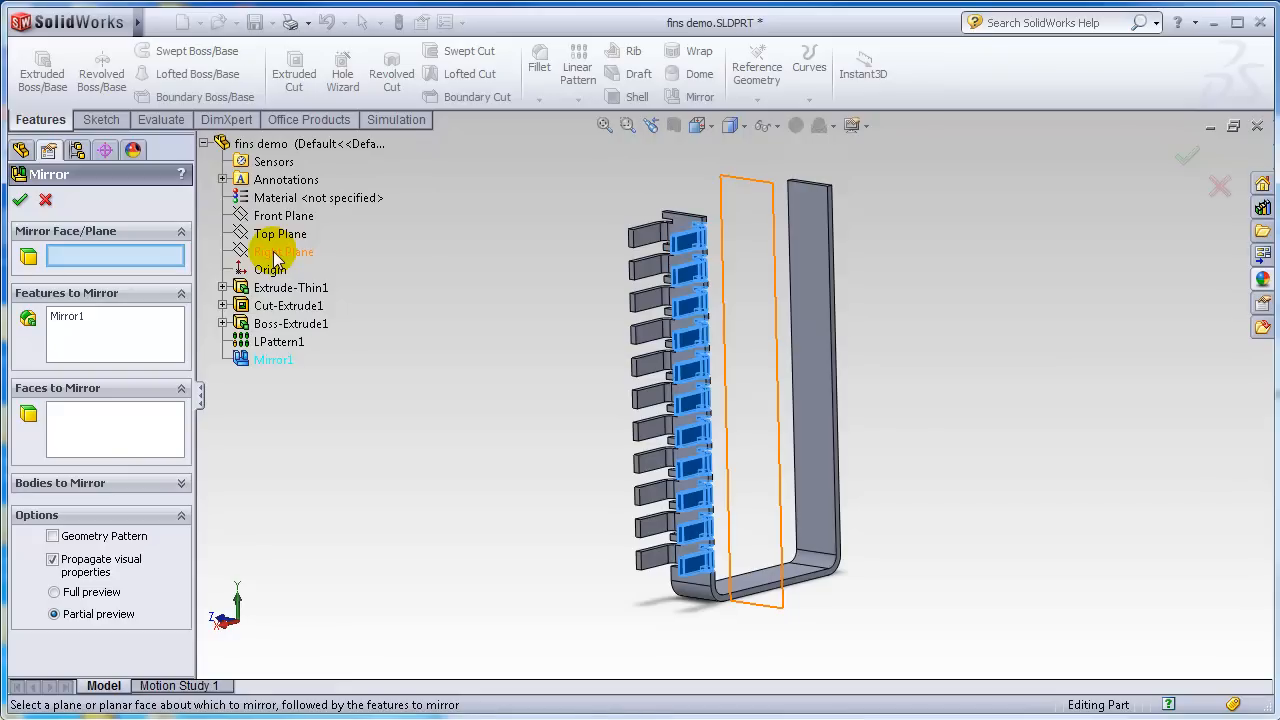
left_click_drag(275, 258, 123, 250)
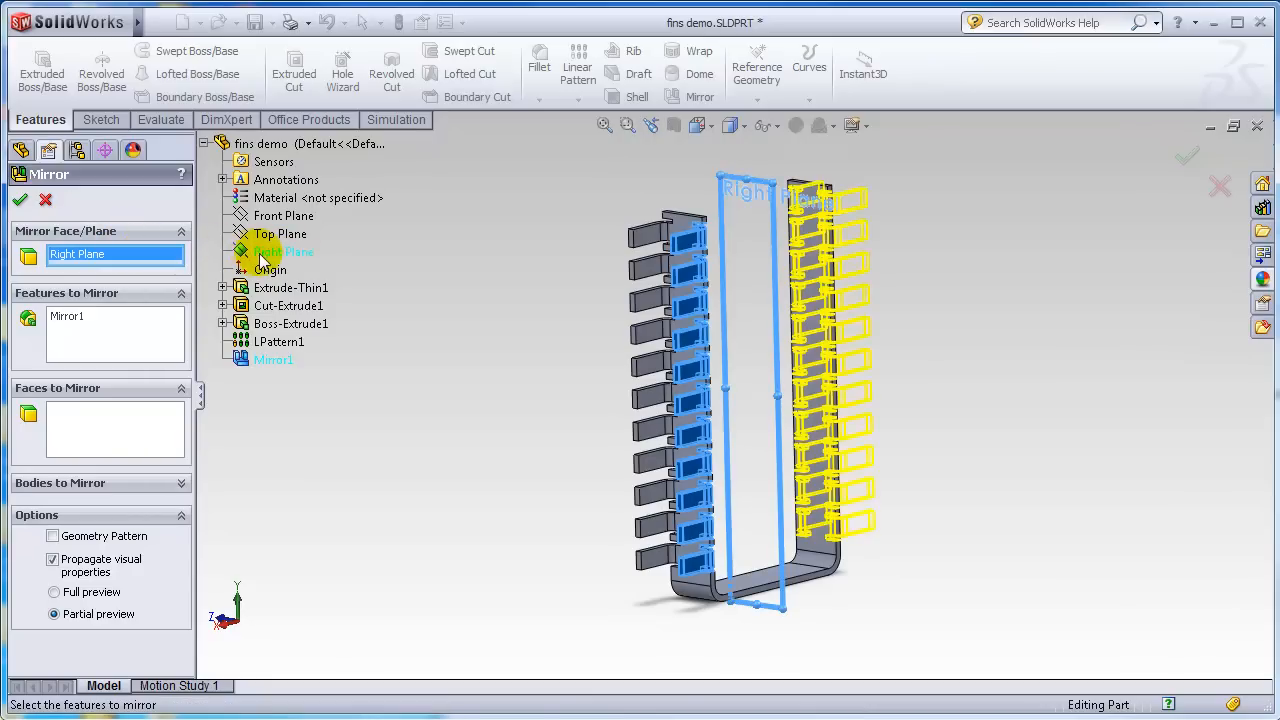
middle_click_drag(1006, 514, 918, 569)
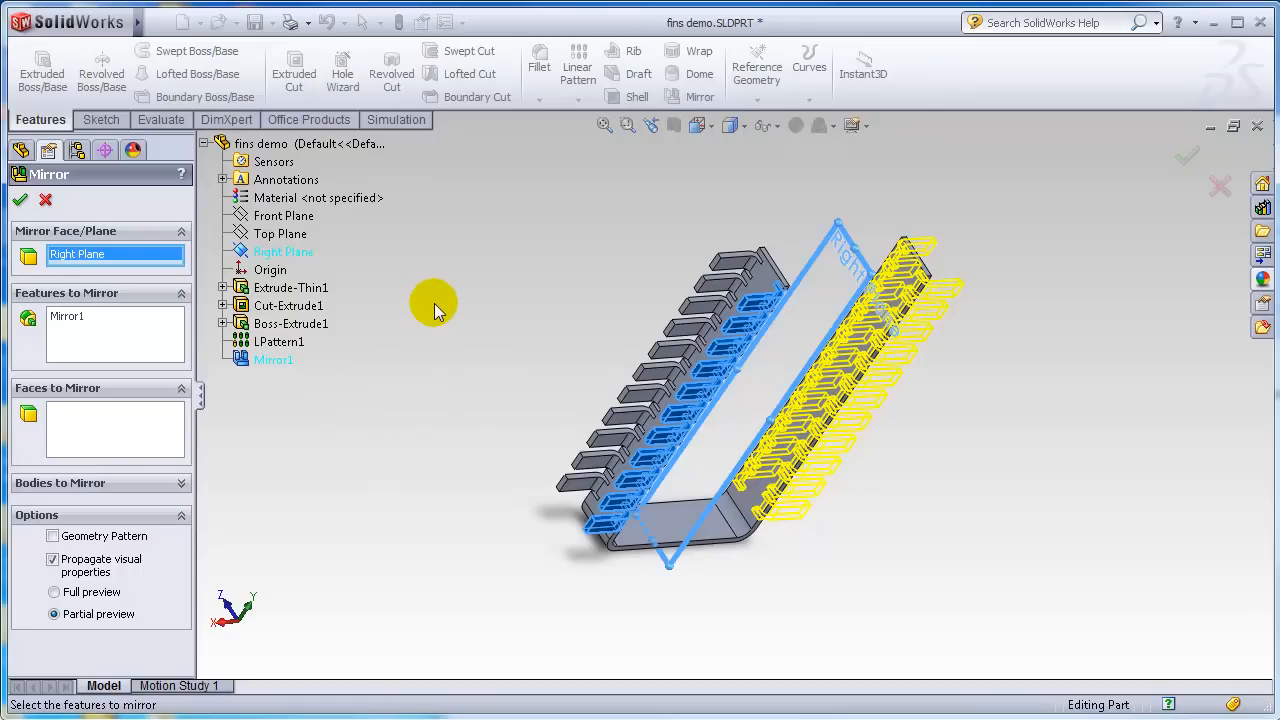
left_click(22, 200)
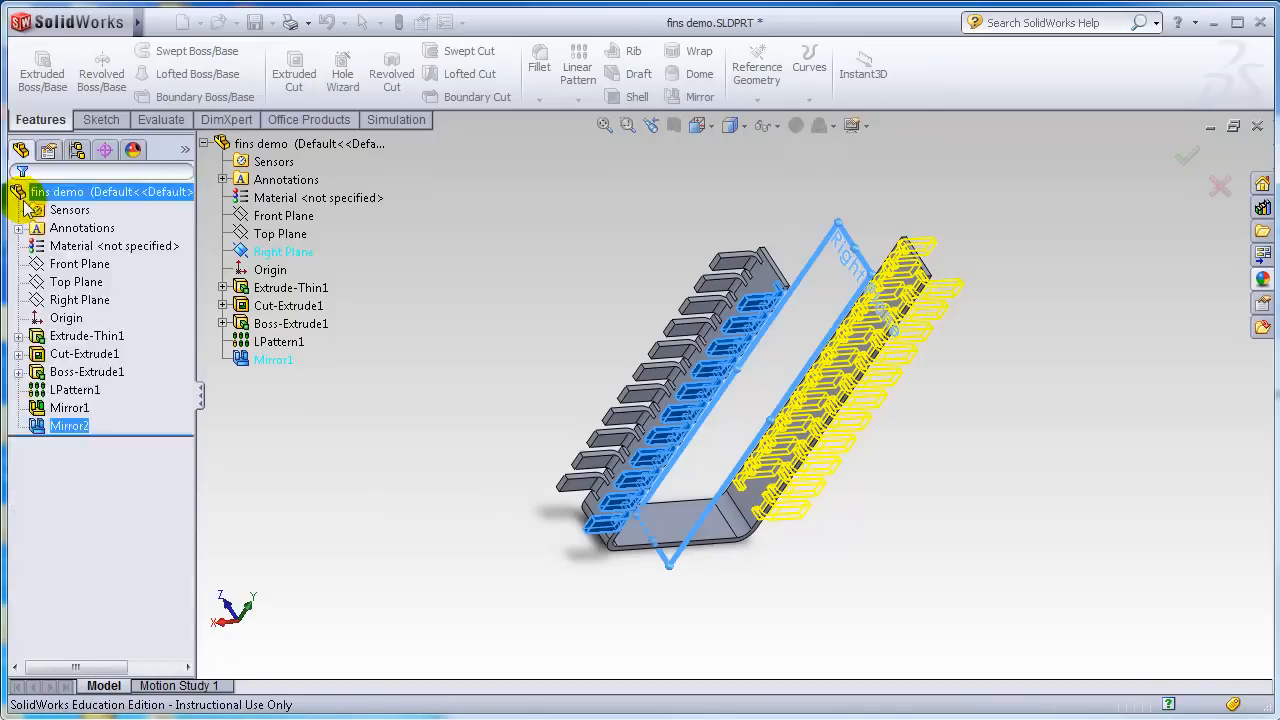
middle_click_drag(1090, 563, 977, 500)
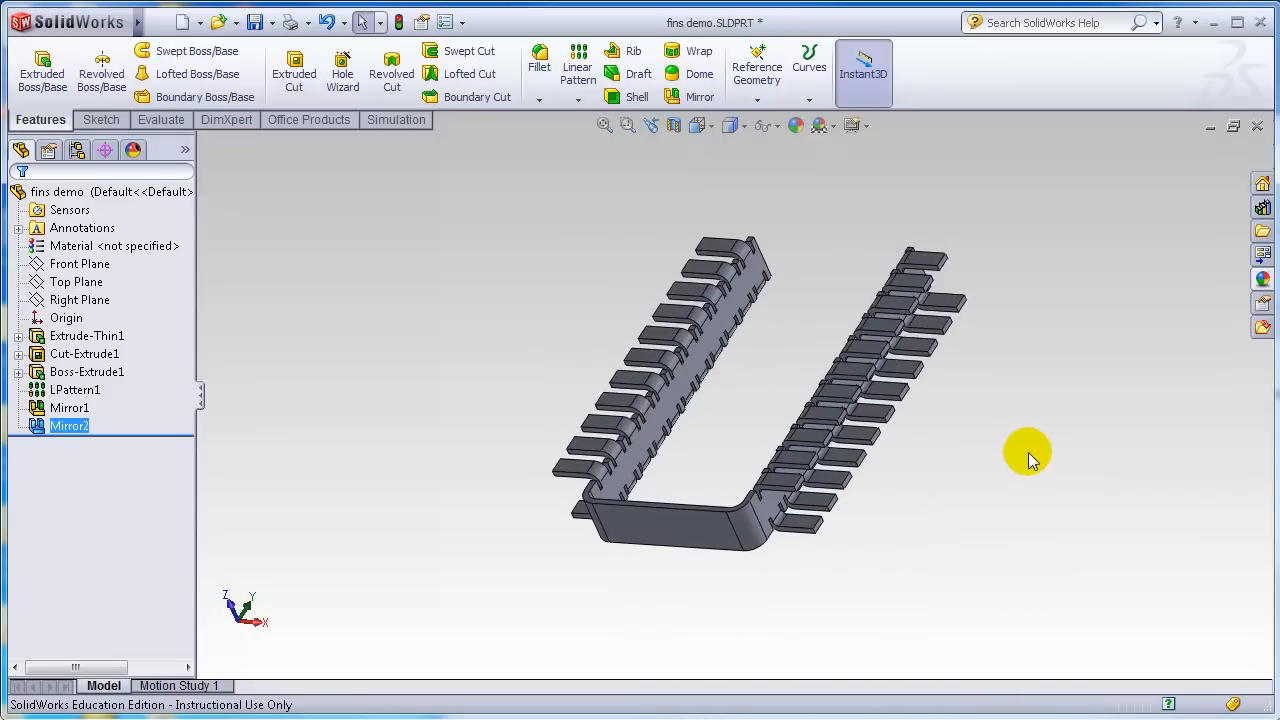
Try a leg length of 250 mm for the U-shaped thin extrusion and view the whole part.
middle_click_drag(910, 502, 869, 496)
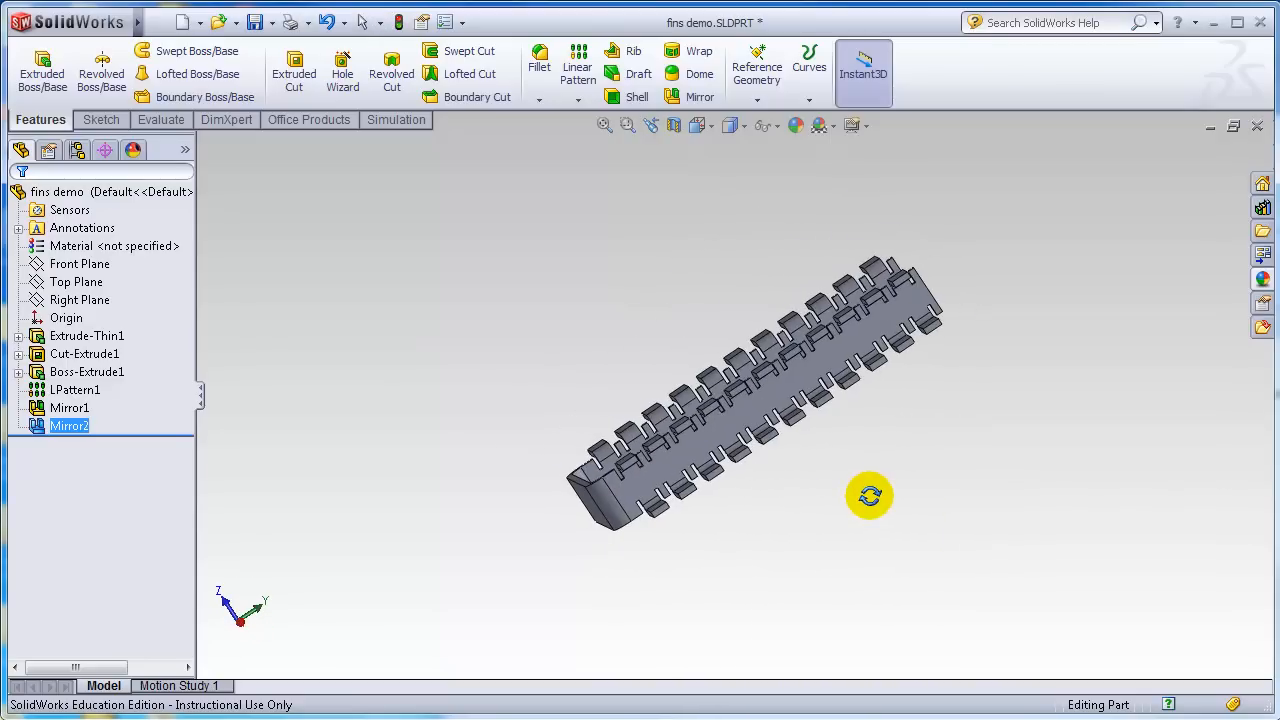
left_click(853, 343)
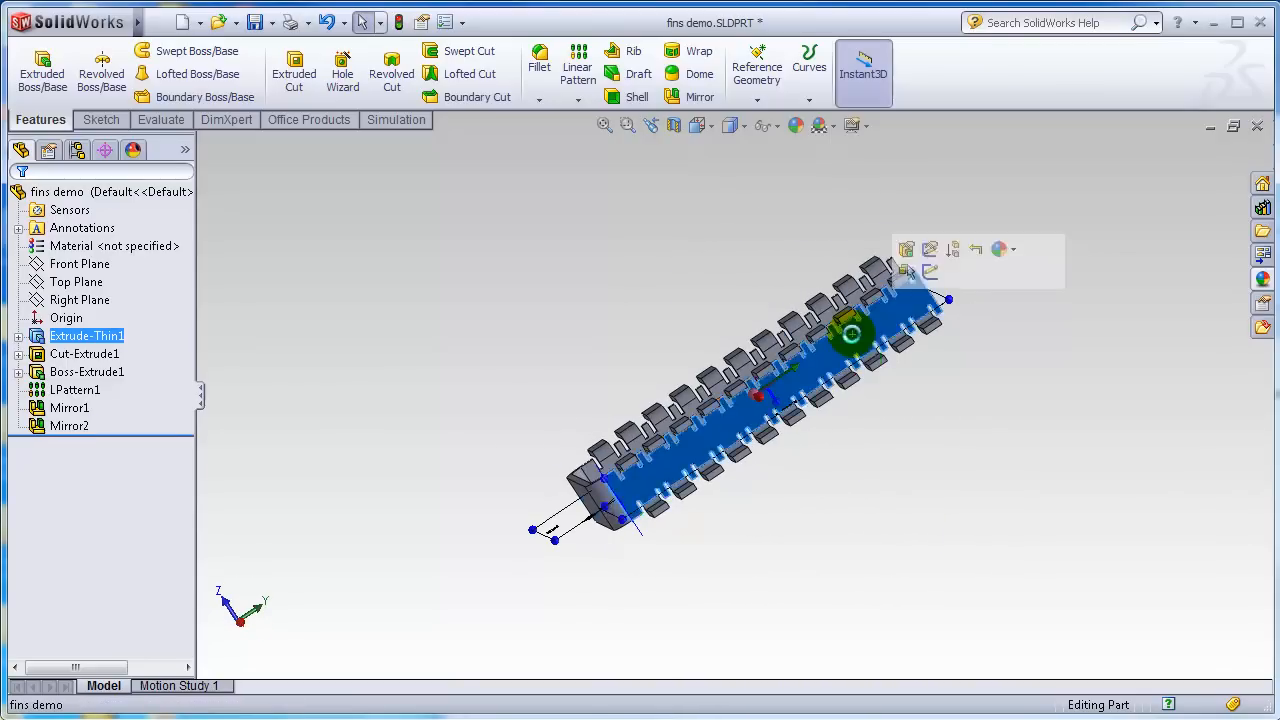
middle_click_drag(820, 514, 938, 613)
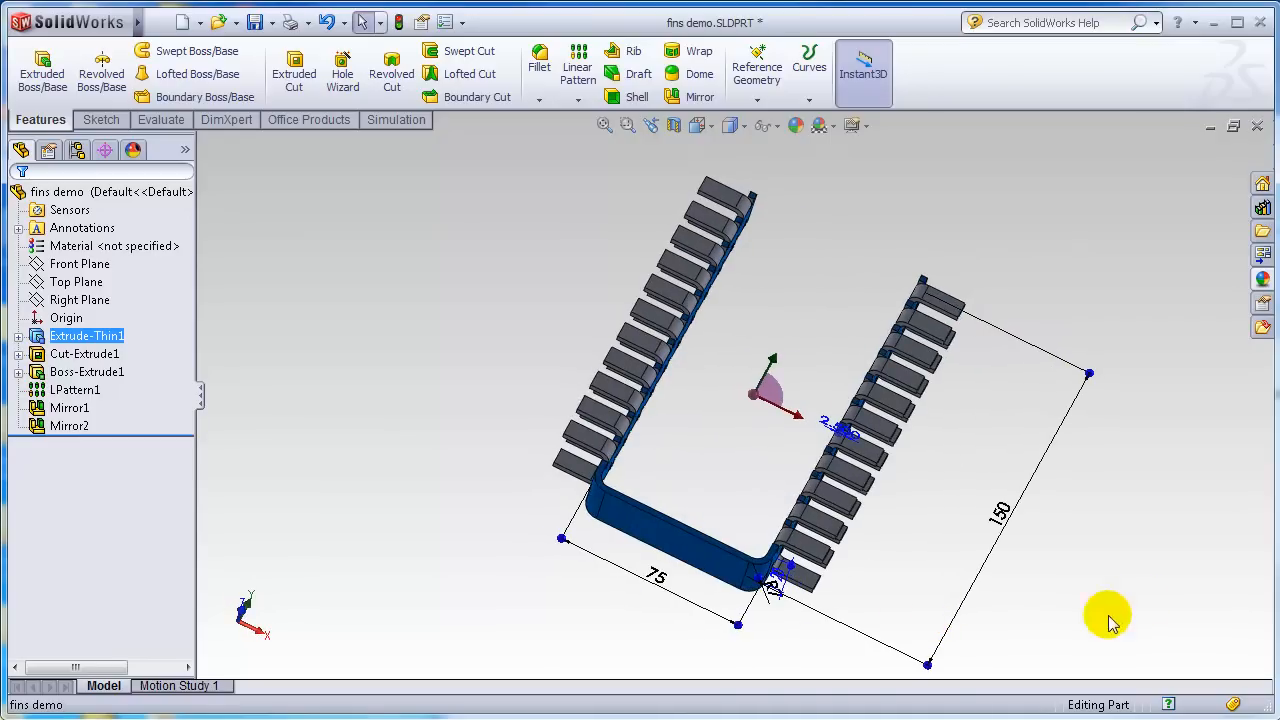
left_click(1003, 525)
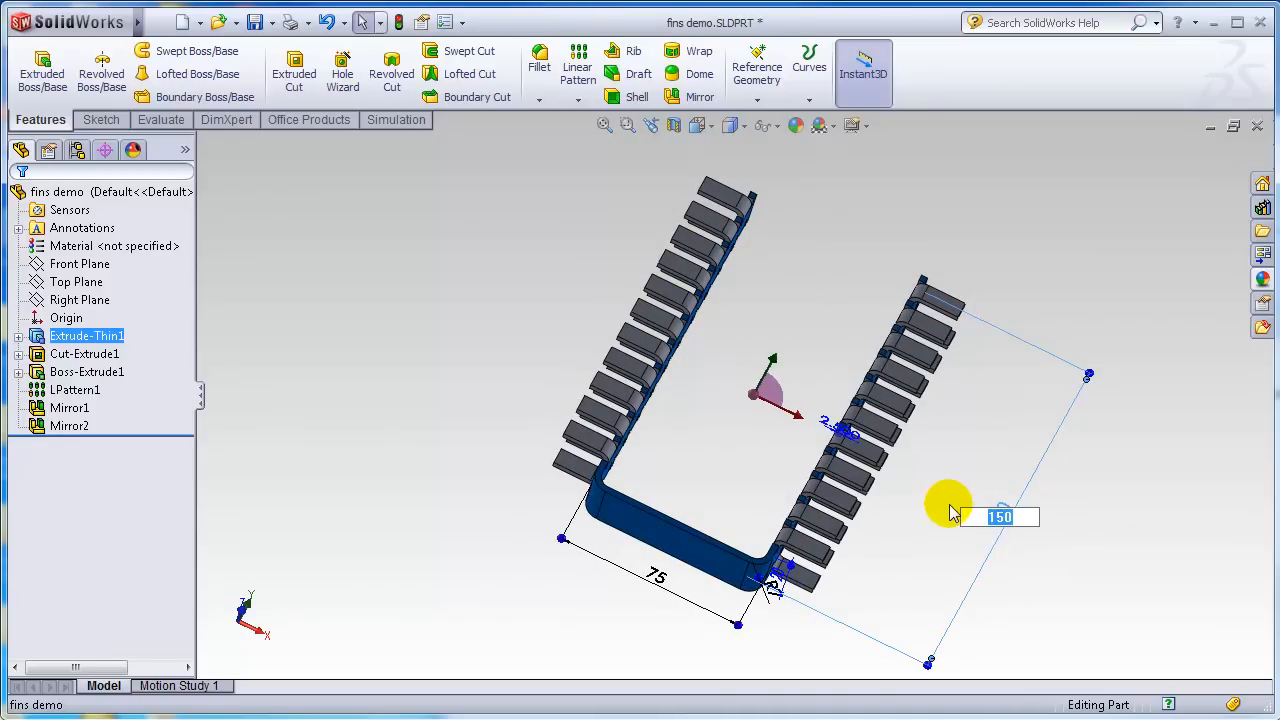
type("250")
key("Return")
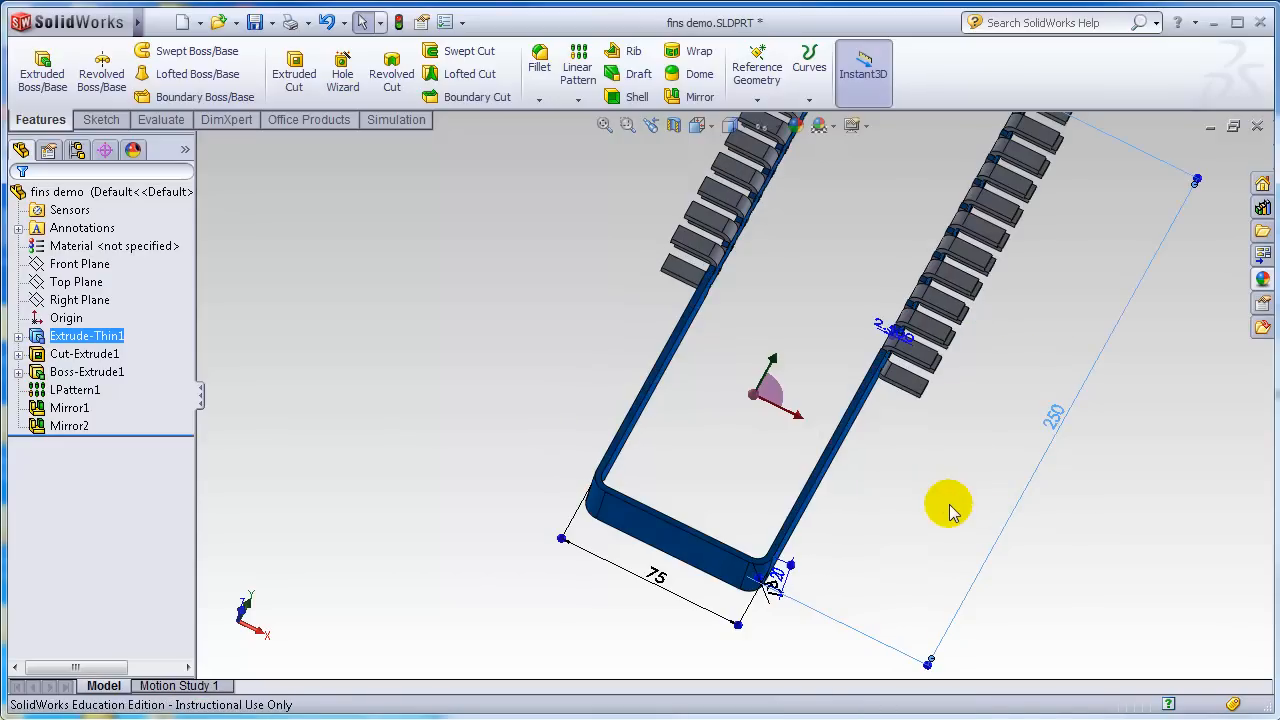
left_click(1058, 515)
scroll(1040, 512, "up", 5)
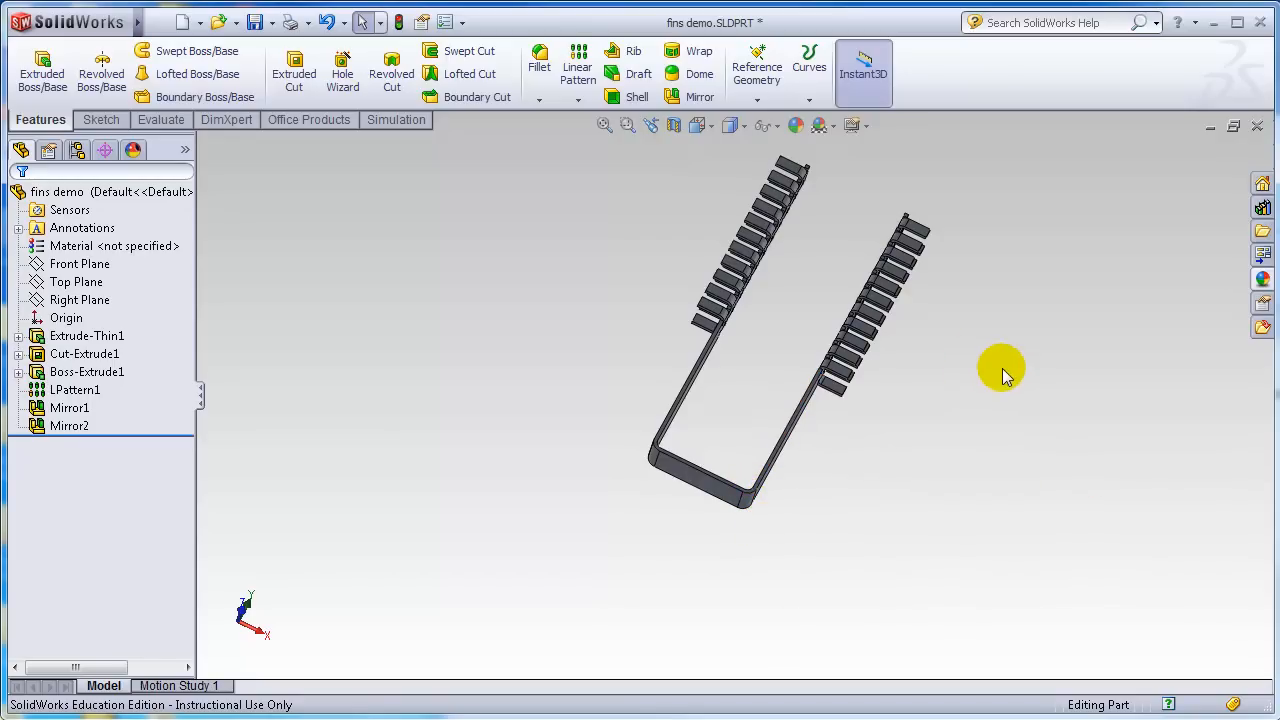
scroll(867, 197, "up", 3)
scroll(817, 292, "down", 3)
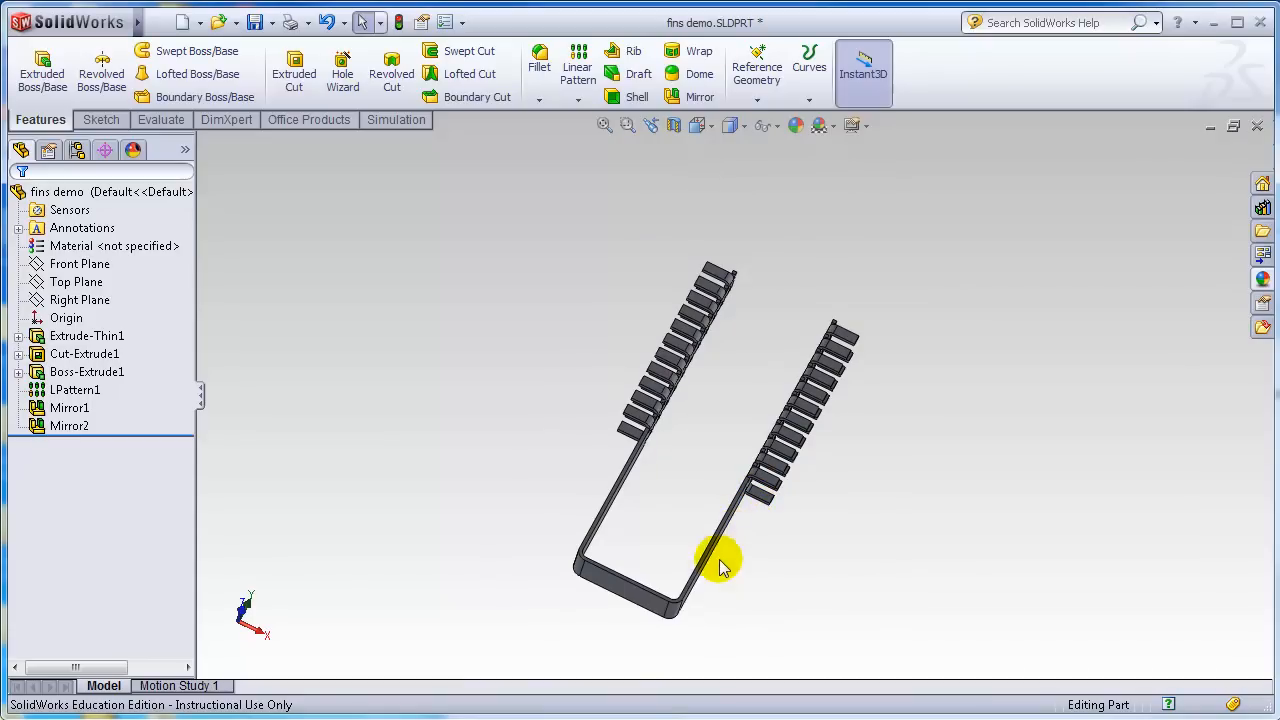
Undo the leg length change and inspect the finned bracket.
left_click(327, 22)
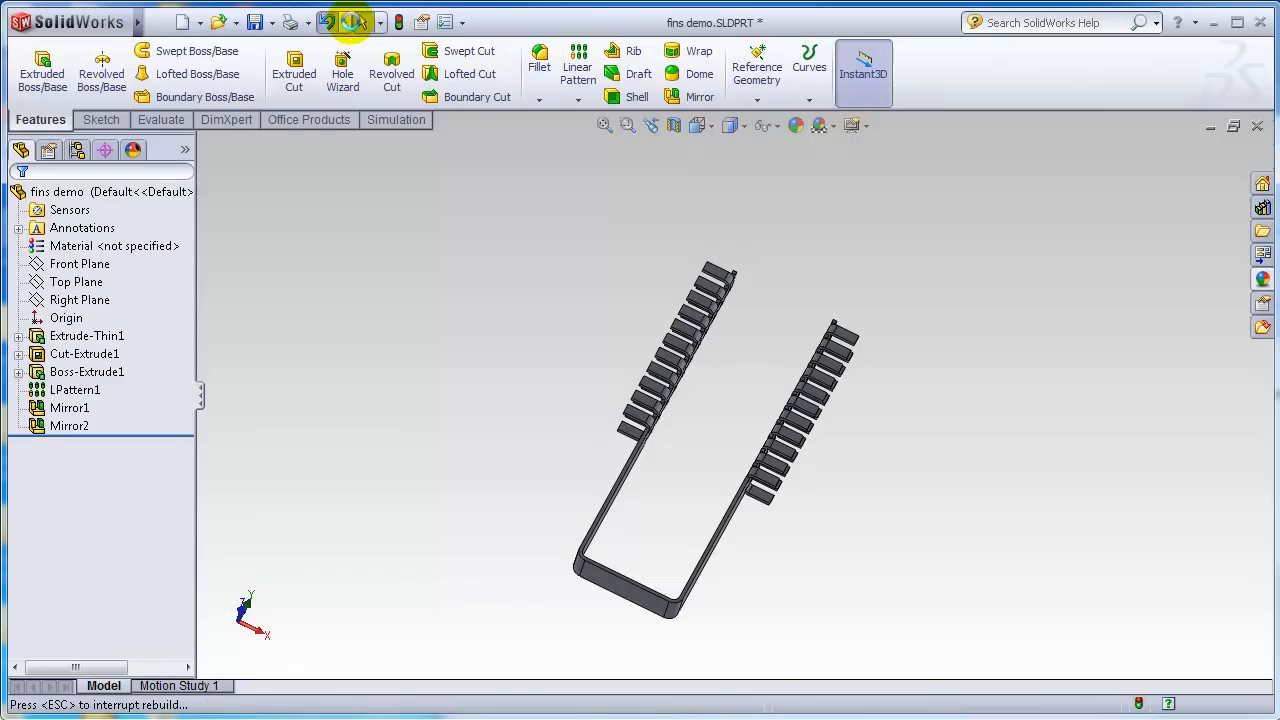
scroll(833, 583, "up", 3)
scroll(741, 541, "down", 5)
middle_click_drag(871, 463, 739, 474)
key("Escape")
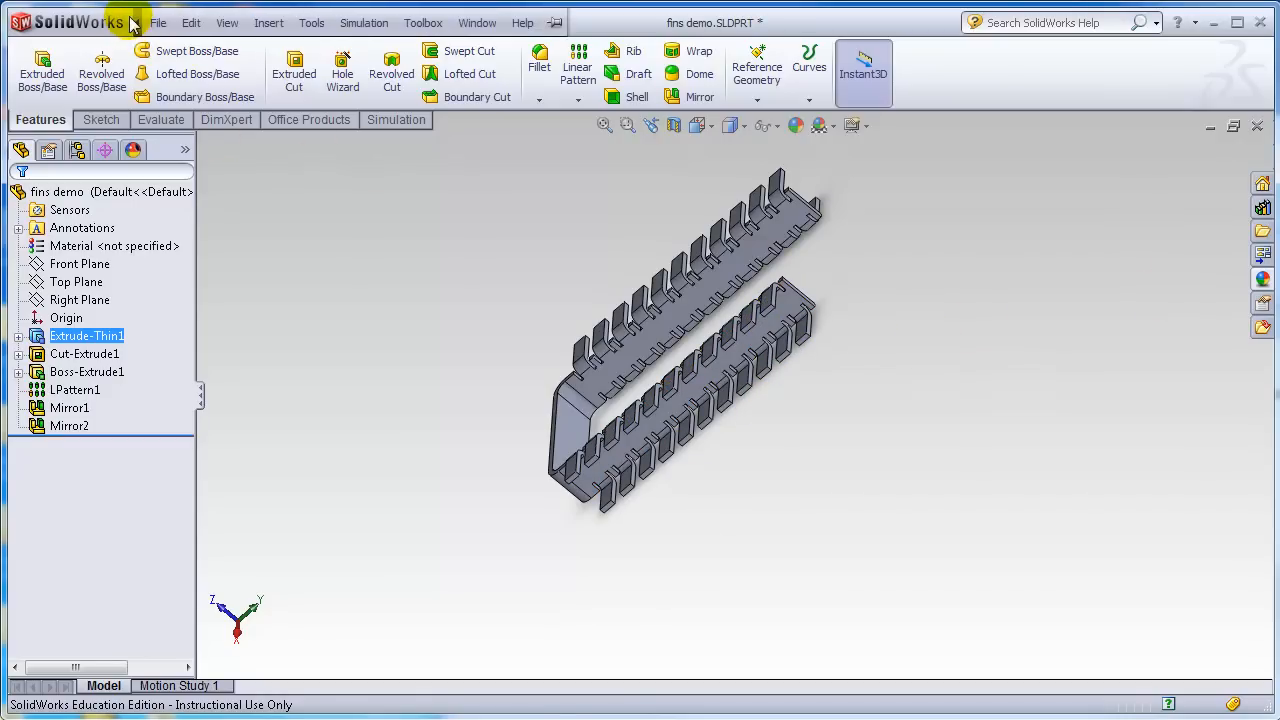
Start a new equation for the part and clear its prefilled Extrude-Thin1 expression.
left_click(158, 22)
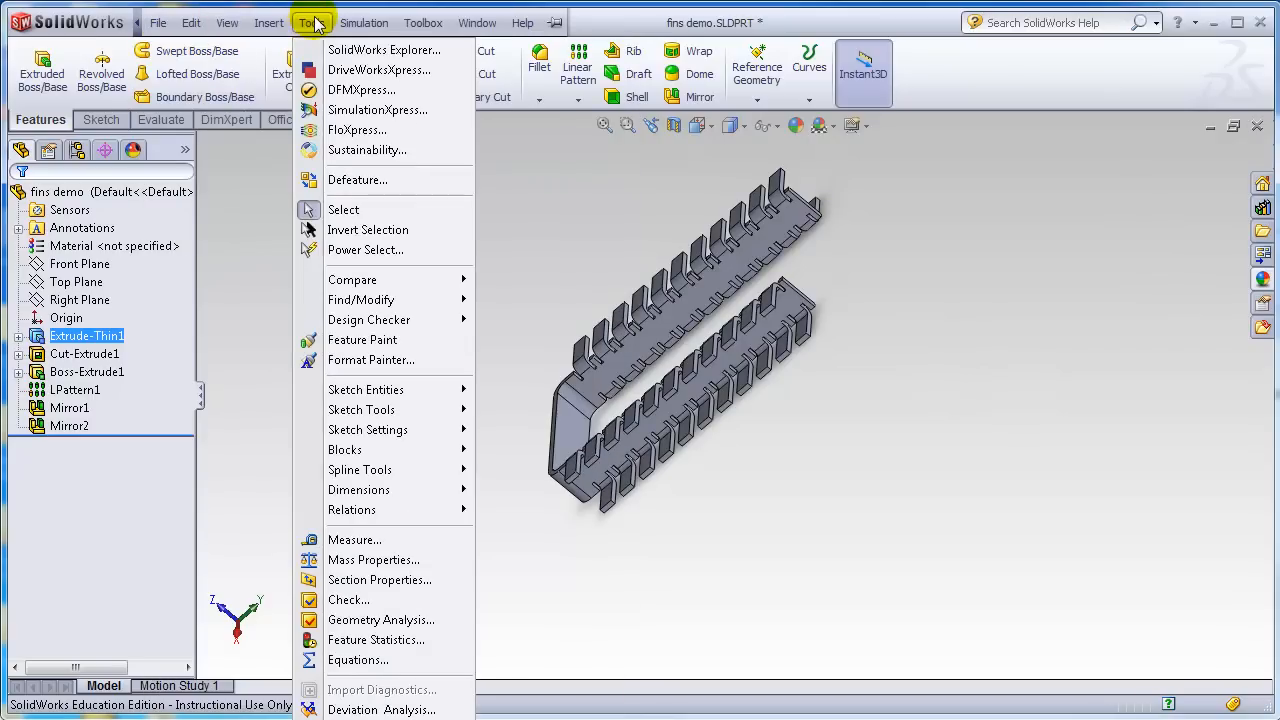
left_click(350, 660)
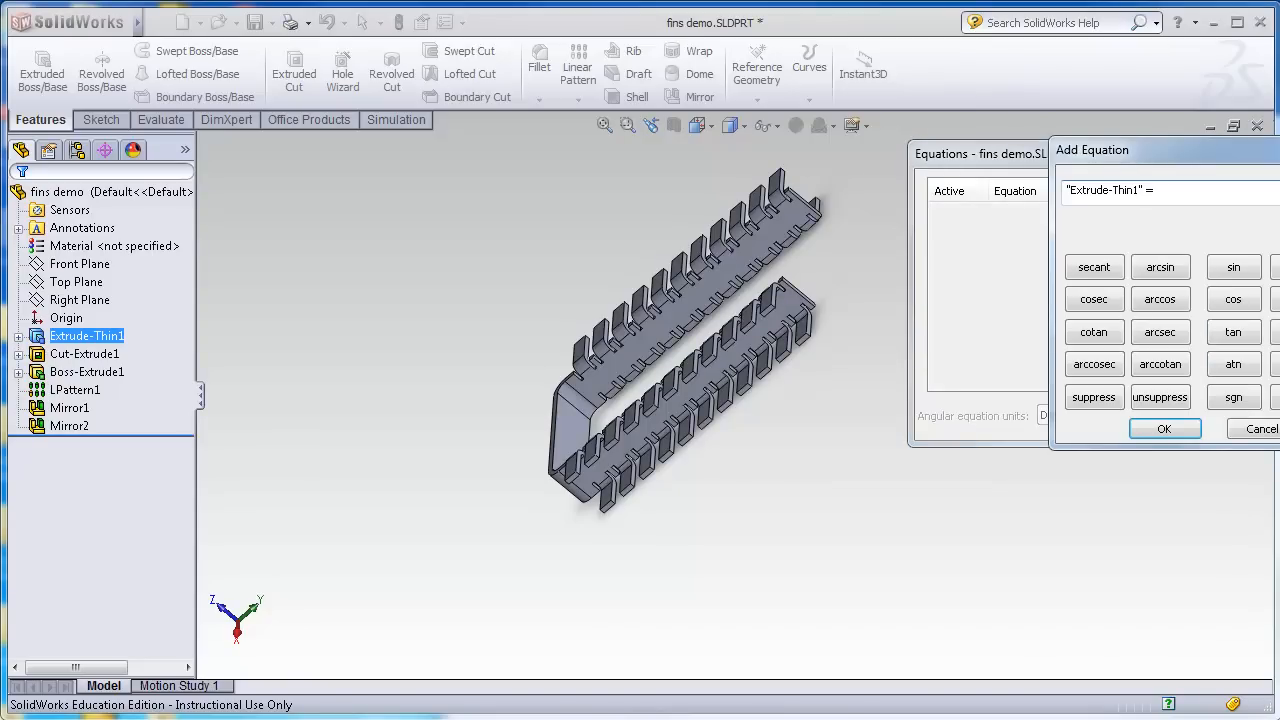
left_click_drag(1185, 192, 1005, 178)
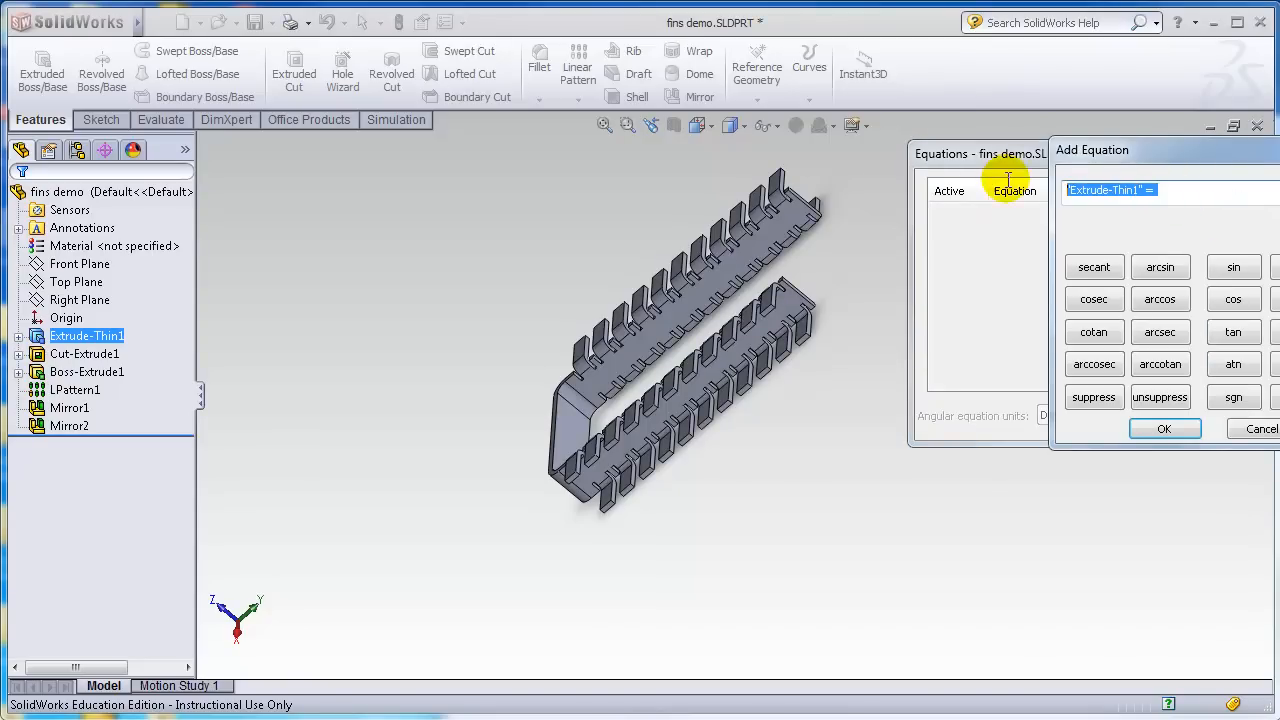
key("Delete")
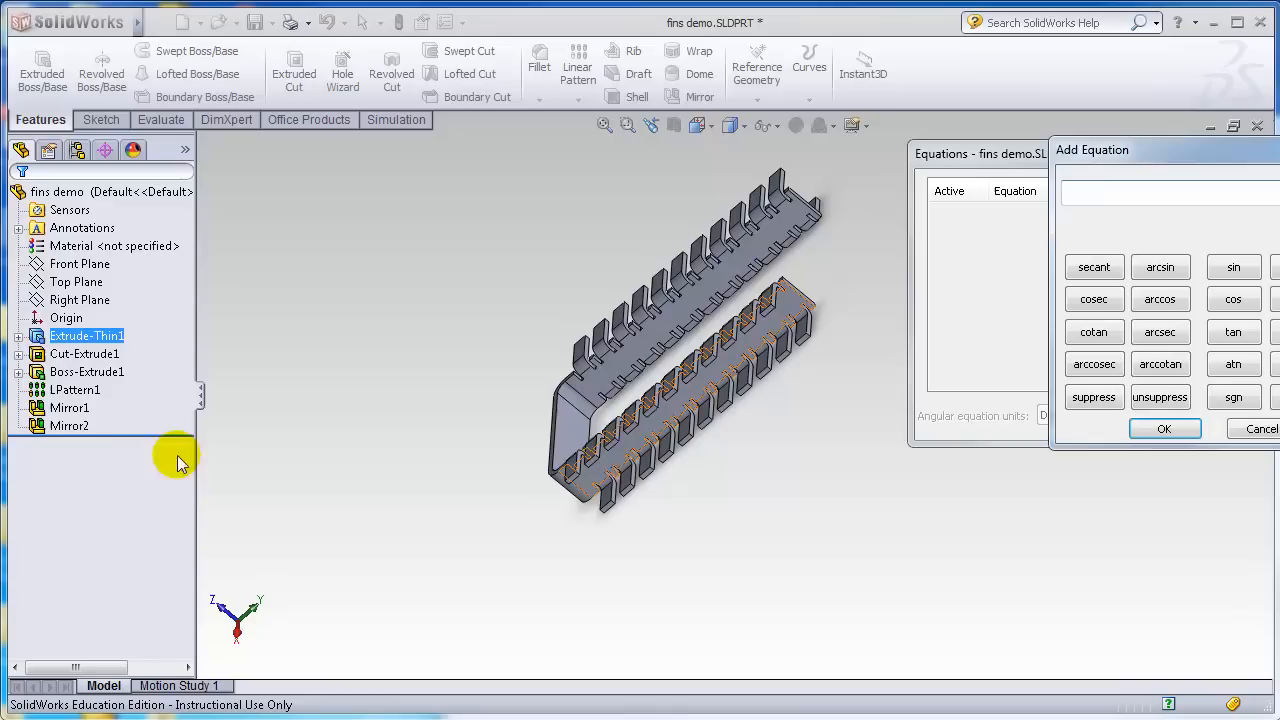
Start the equation with the fin pattern's instance count, "D1@LPattern1", followed by an equals sign.
left_click(64, 391)
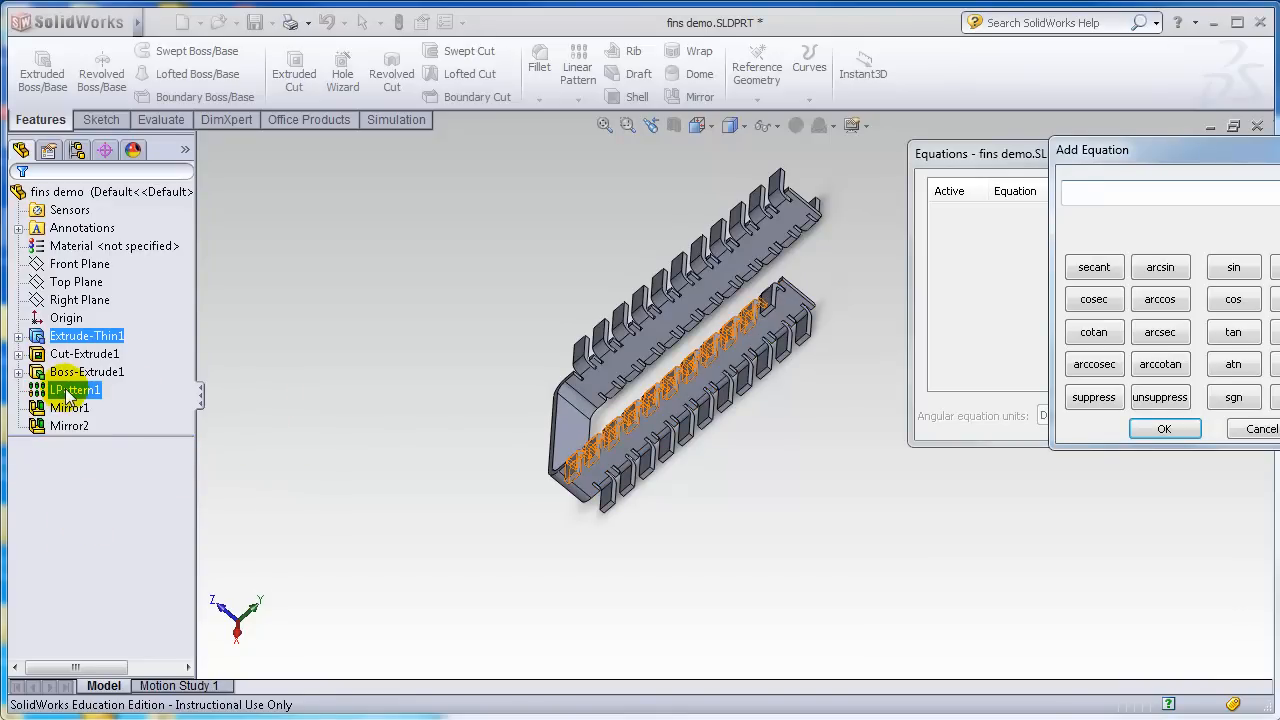
left_click(66, 393)
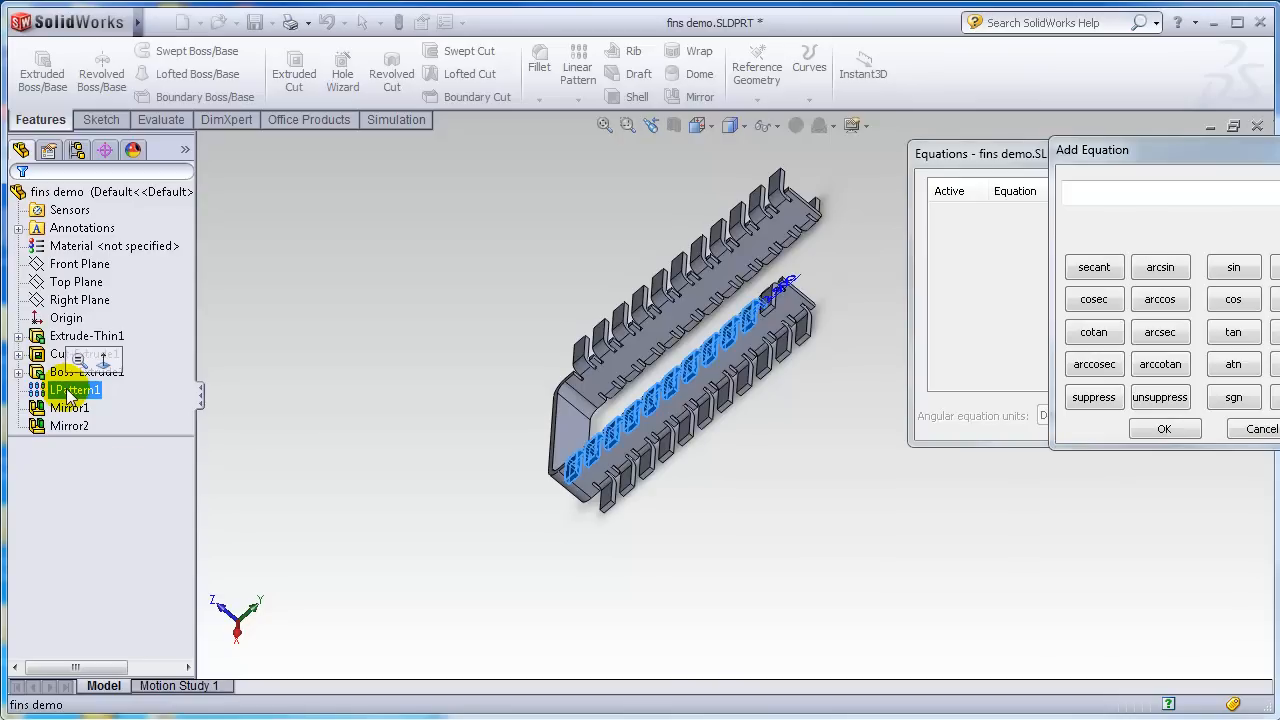
middle_click_drag(837, 580, 666, 443)
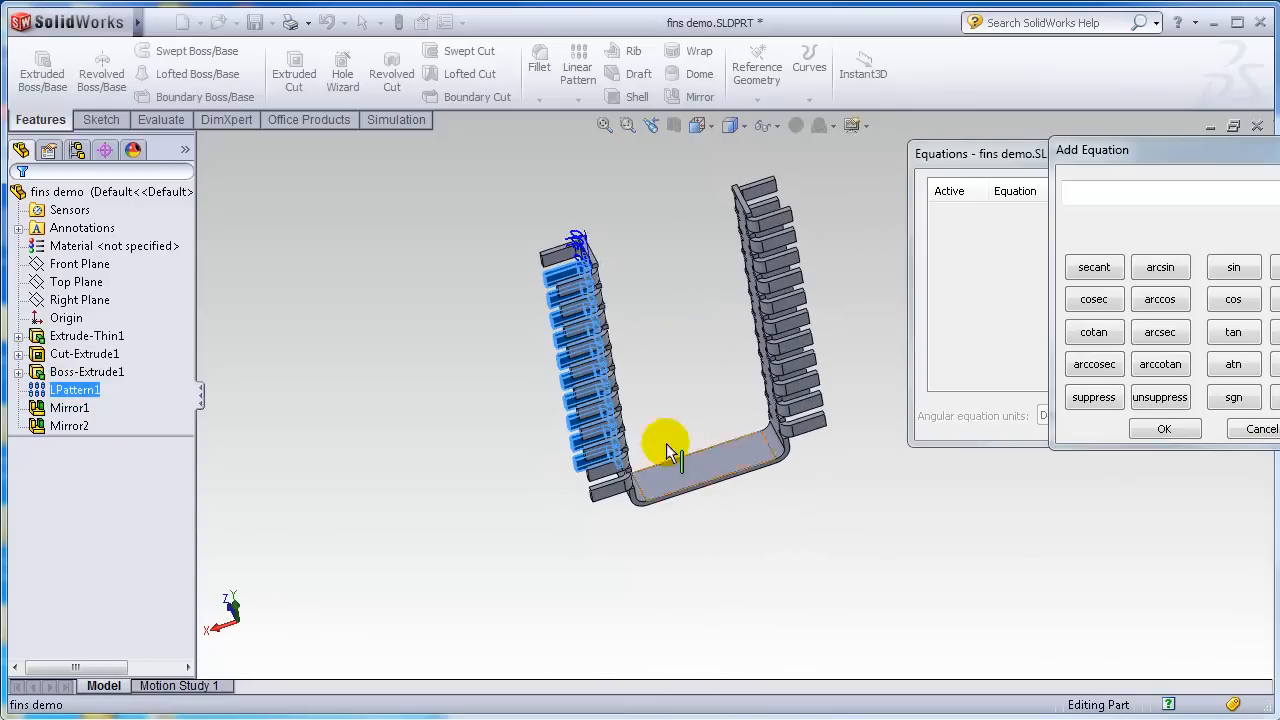
scroll(586, 263, "down", 3)
scroll(686, 336, "down", 3)
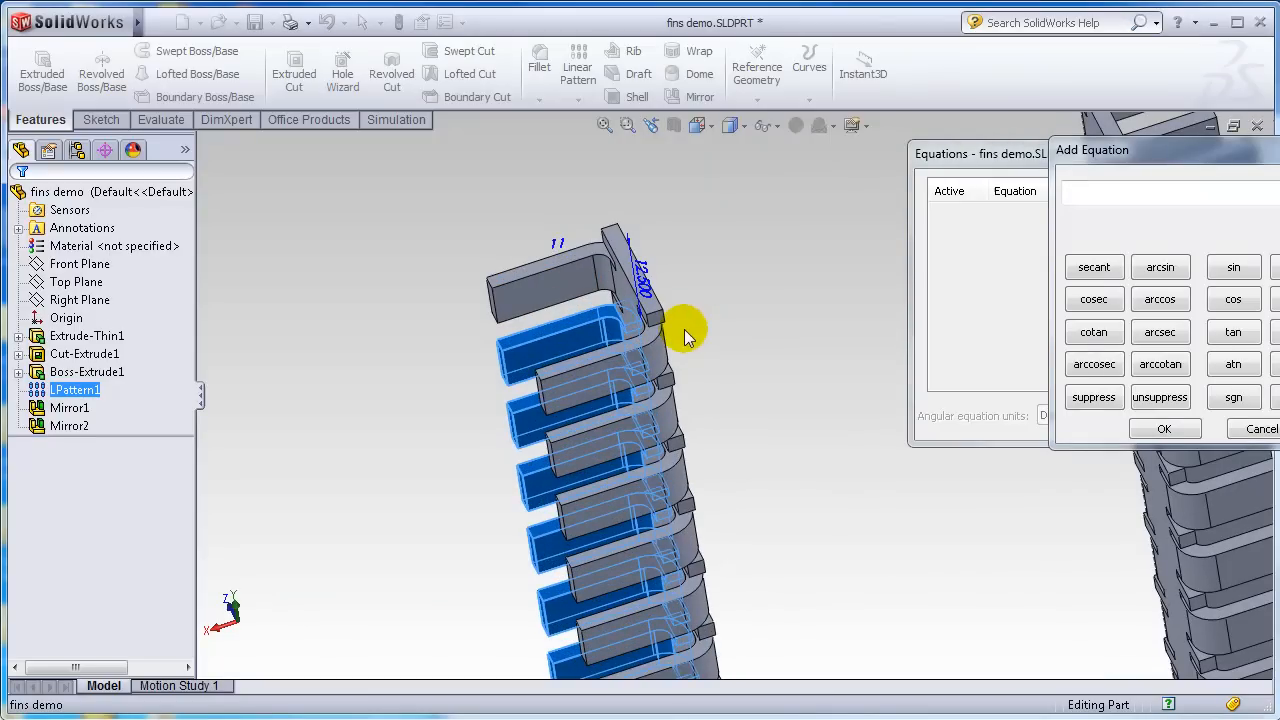
middle_click_drag(694, 323, 718, 294)
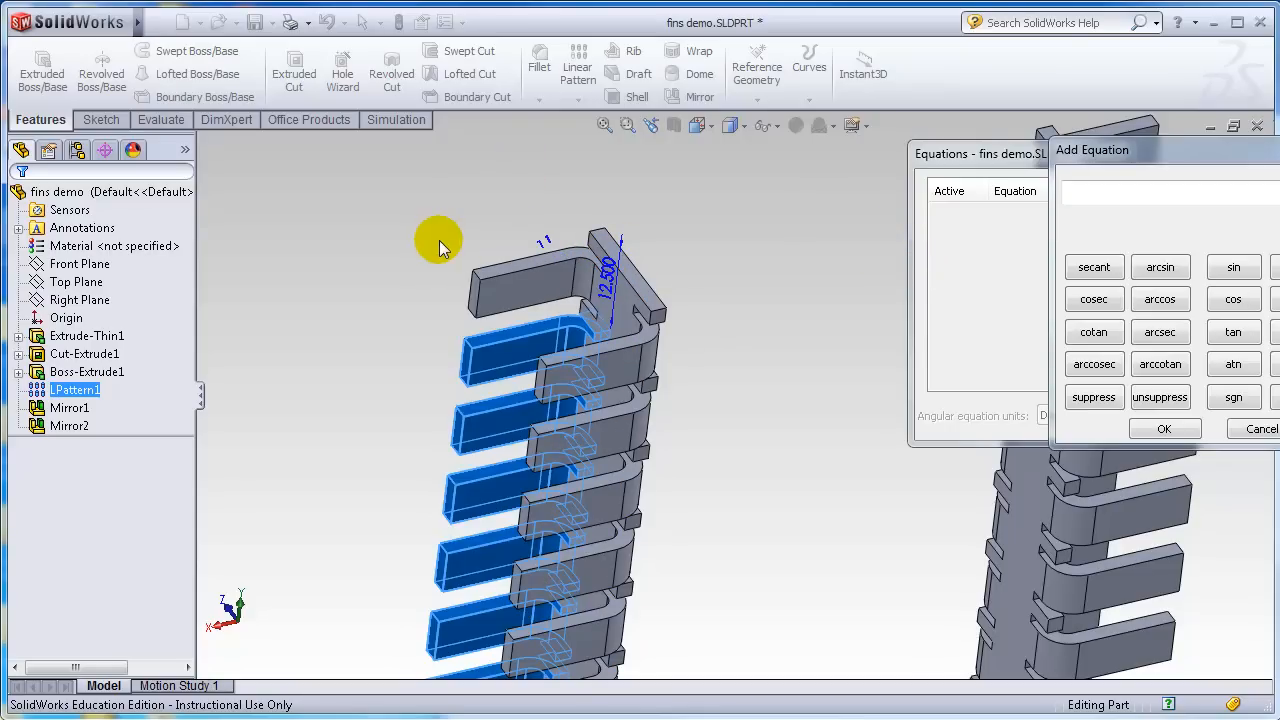
left_click(546, 248)
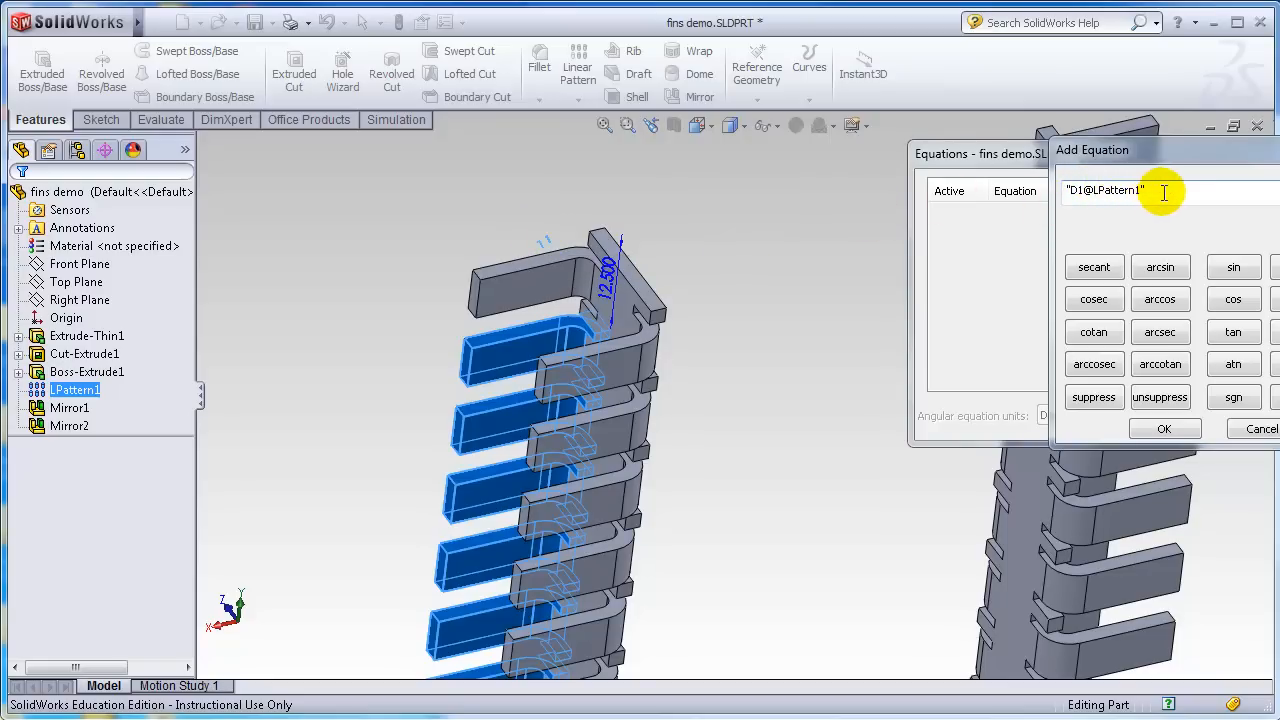
left_click_drag(1160, 150, 904, 280)
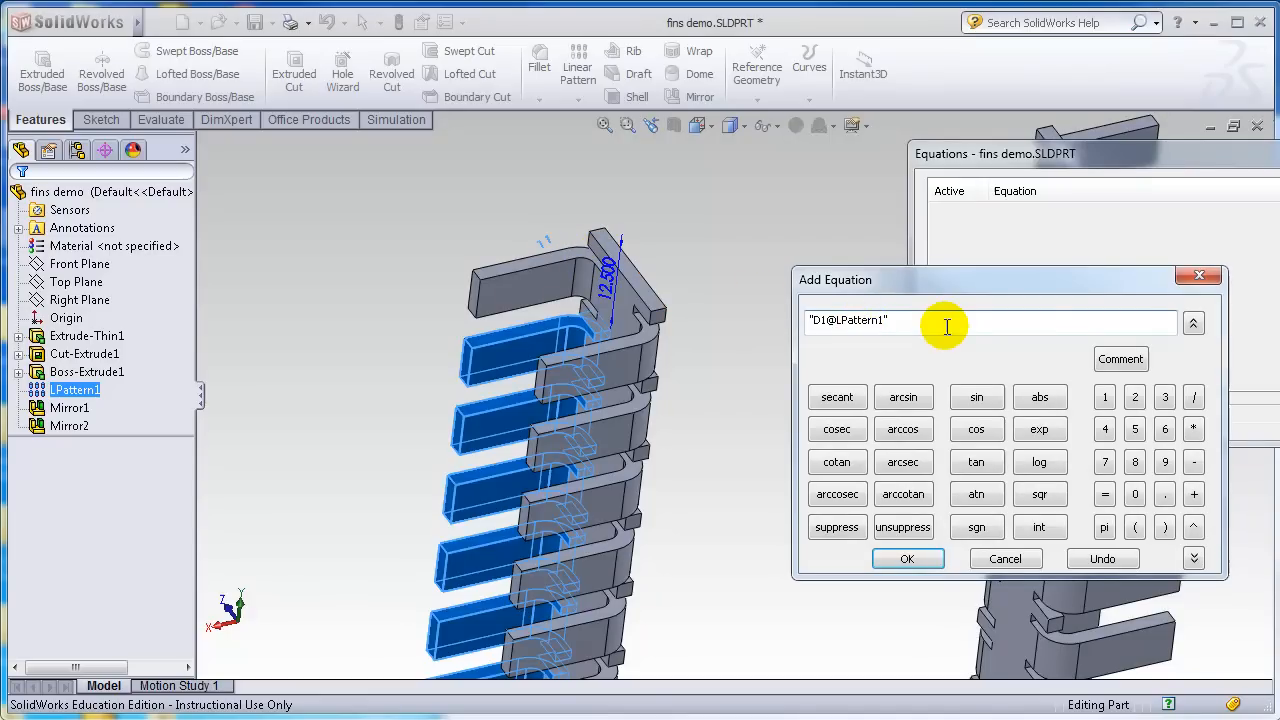
type("=")
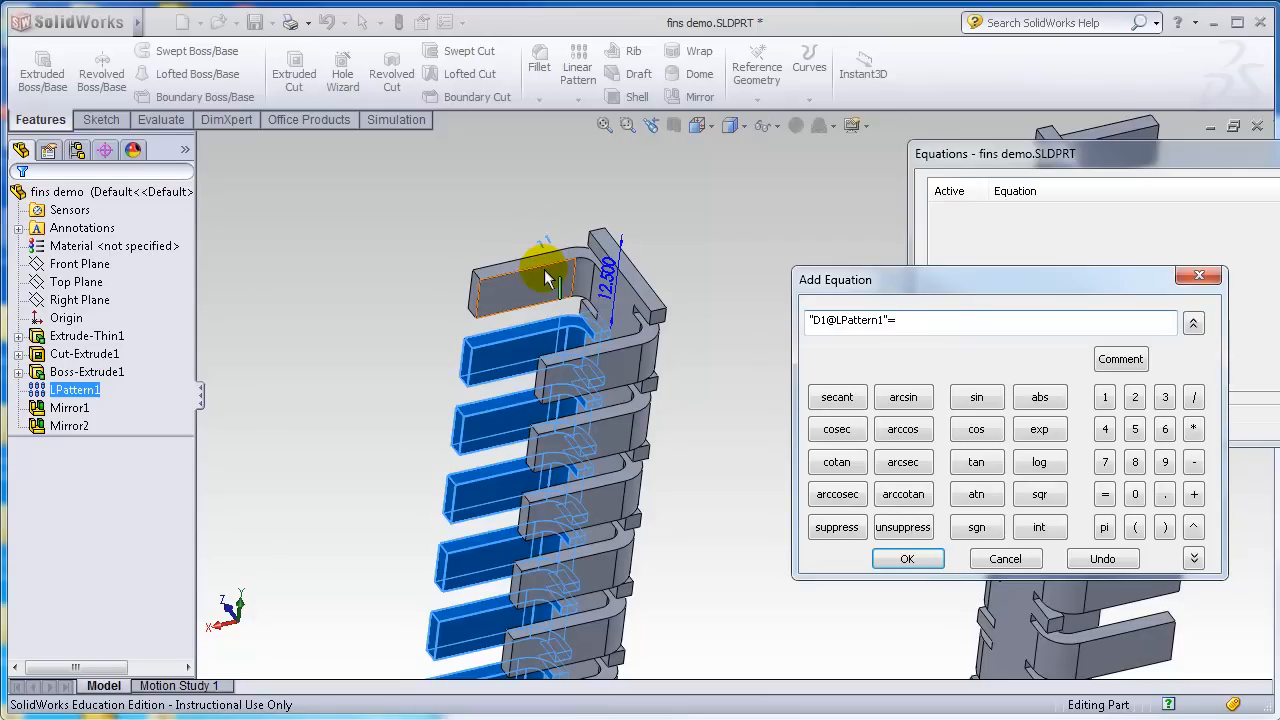
Add the thin extrusion's leg length dimension, "D2@Sketch1", to the equation's other side, followed by a division sign.
left_click(674, 511)
middle_click_drag(674, 510, 600, 509)
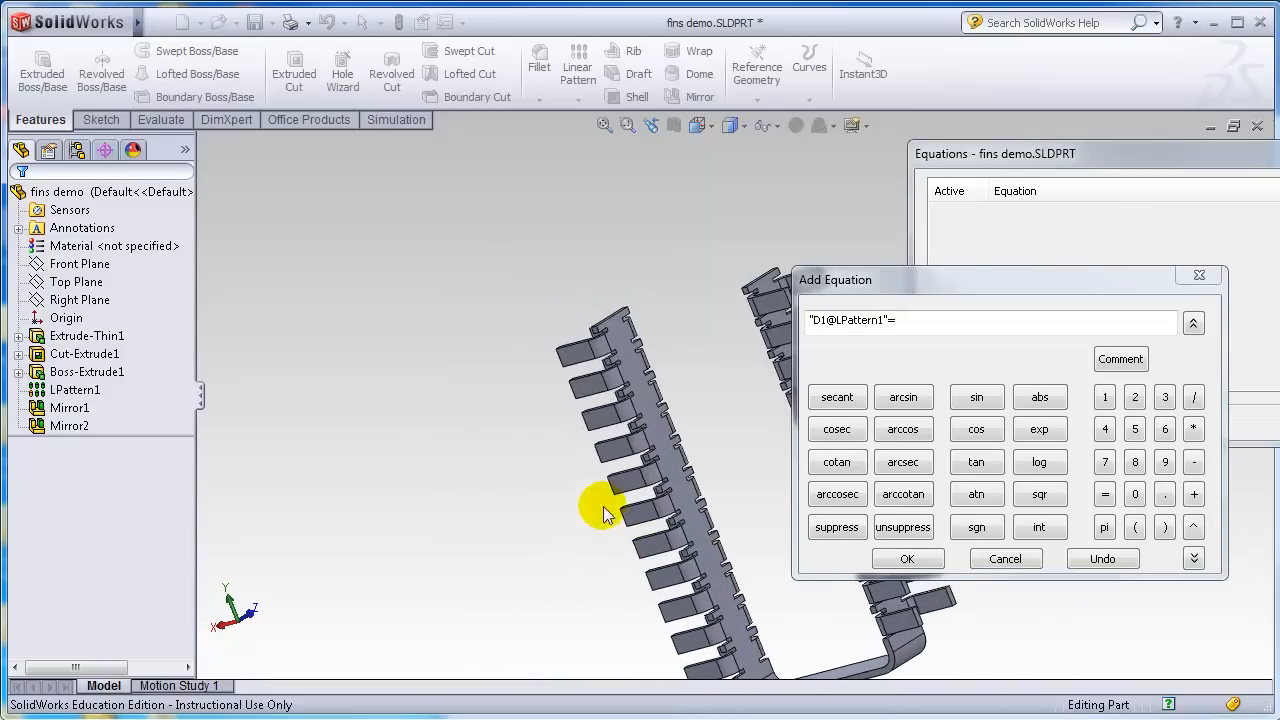
left_click(655, 428)
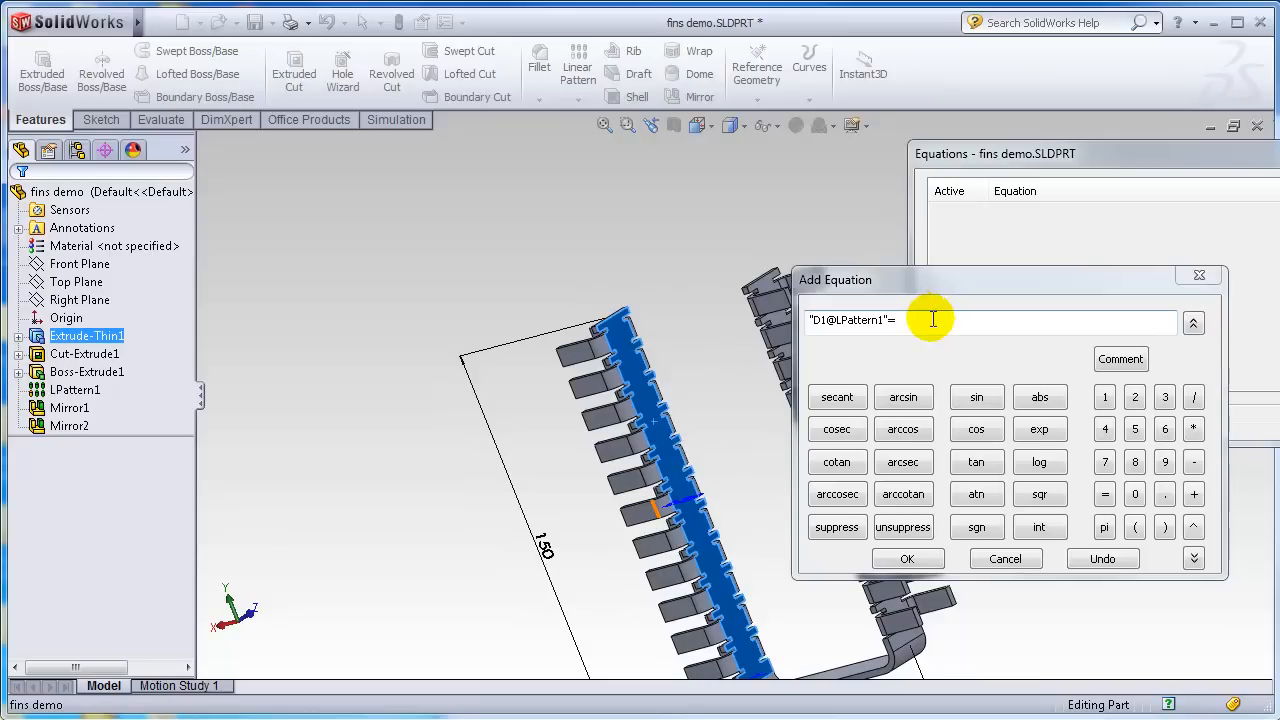
left_click(980, 319)
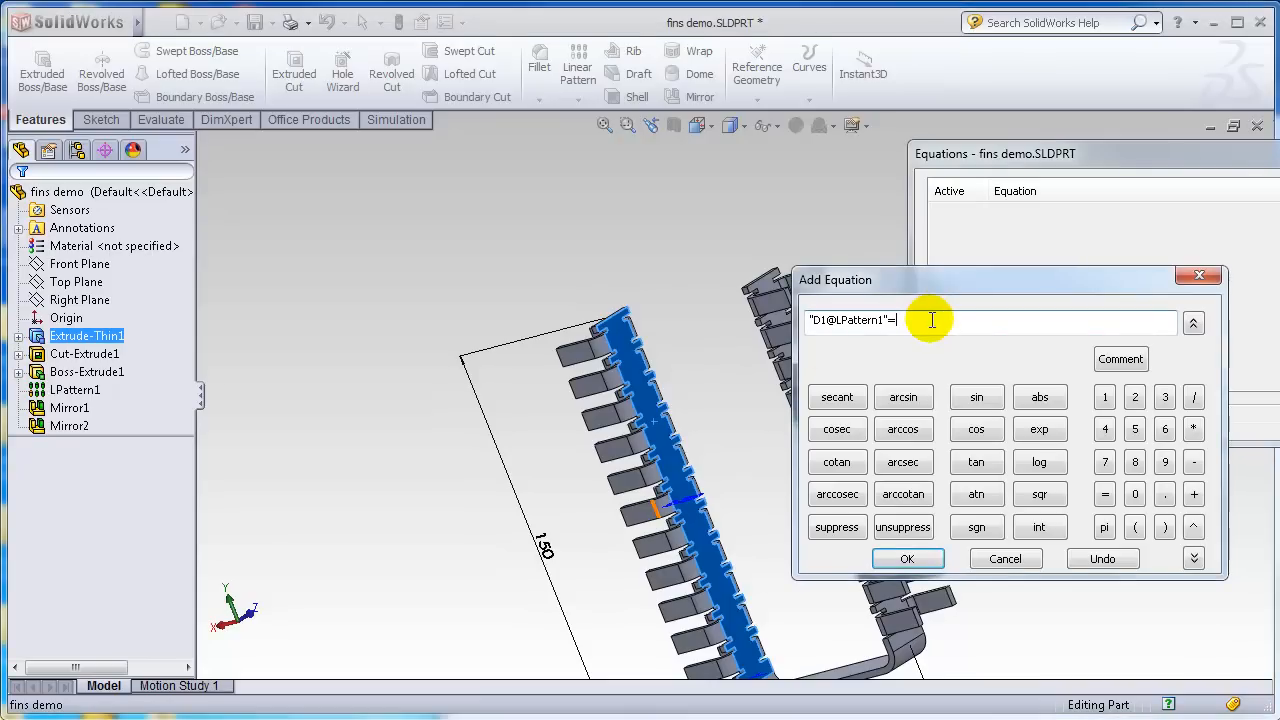
left_click(541, 550)
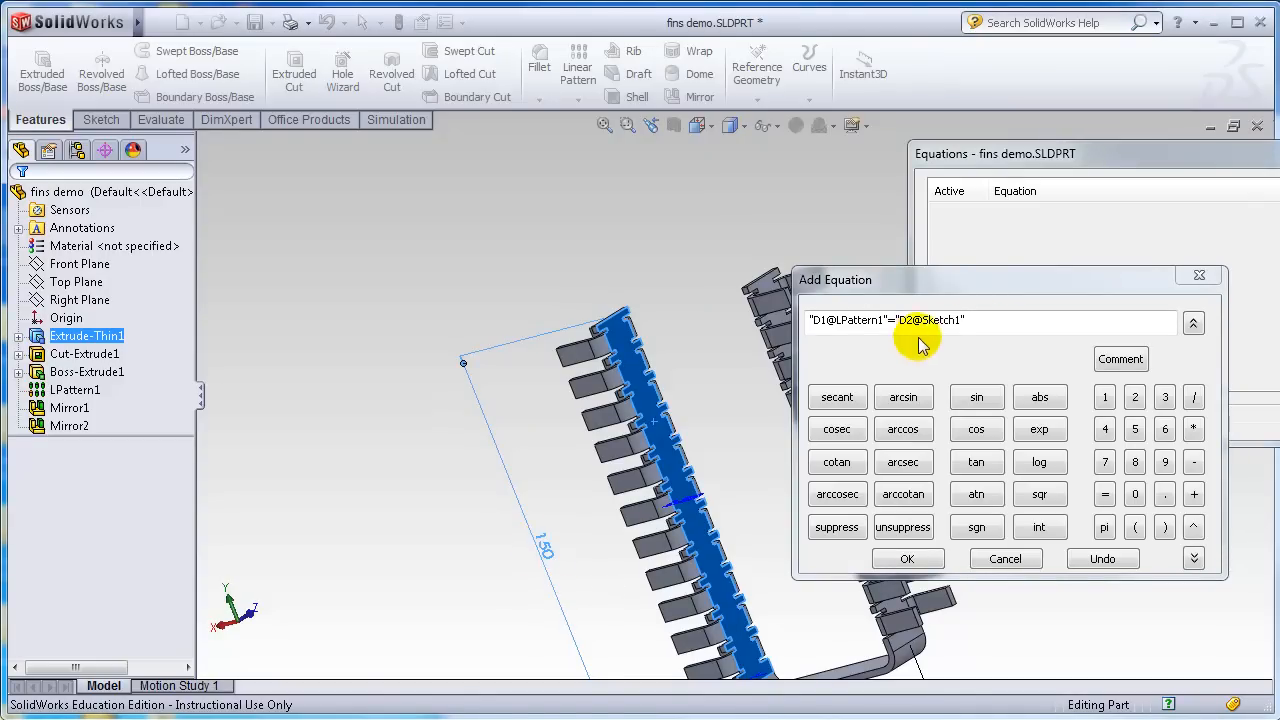
left_click(983, 321)
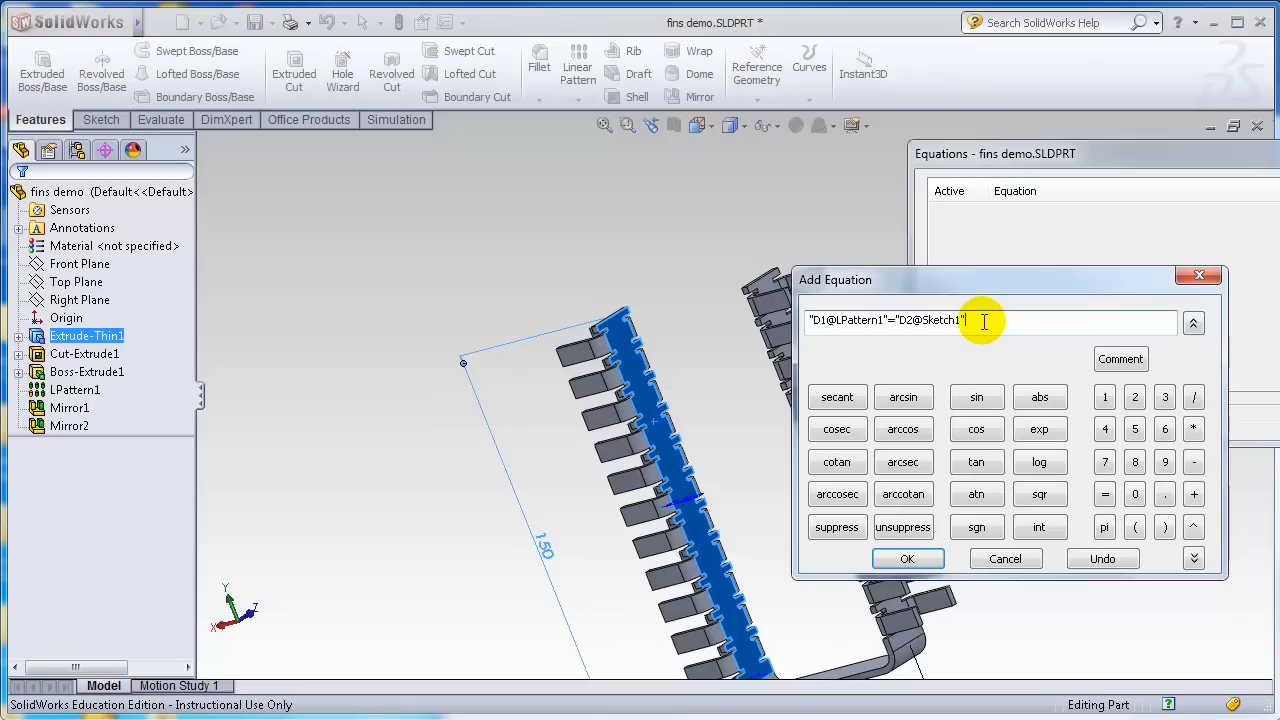
type("/")
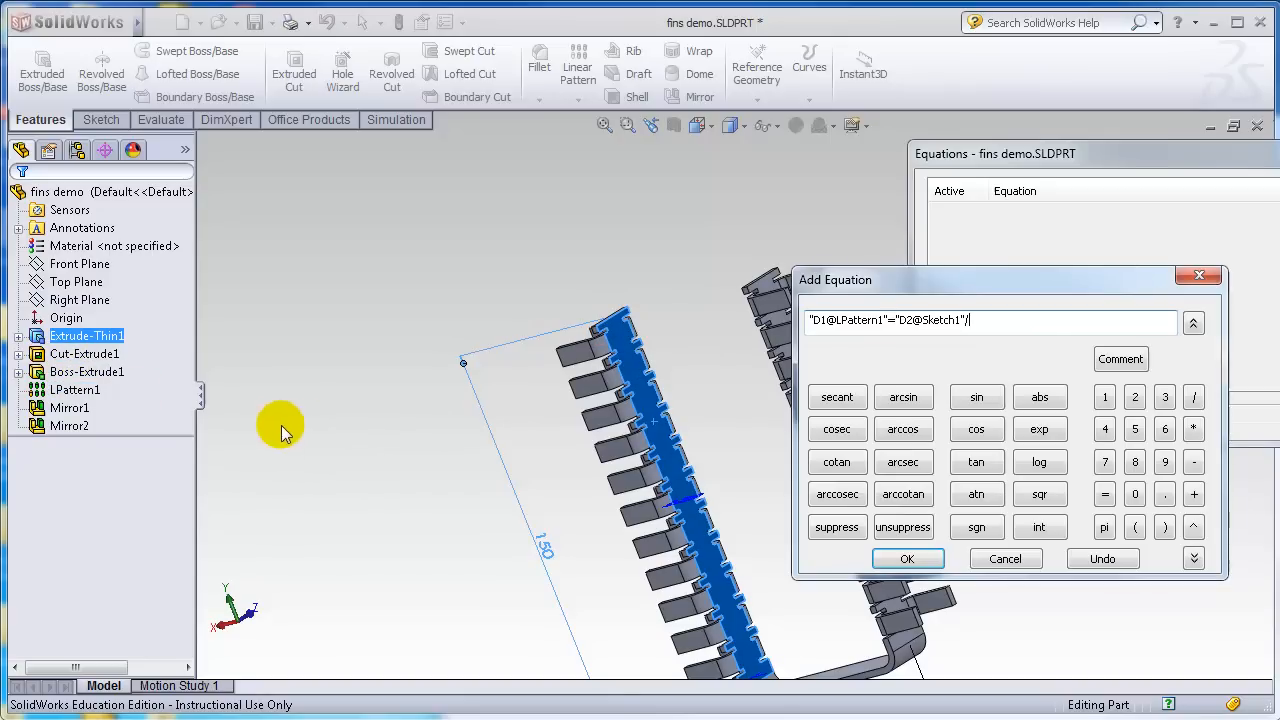
Complete the equation with the linear pattern's spacing dimension, "D3@LPattern1", as the divisor and accept it.
left_click(78, 392)
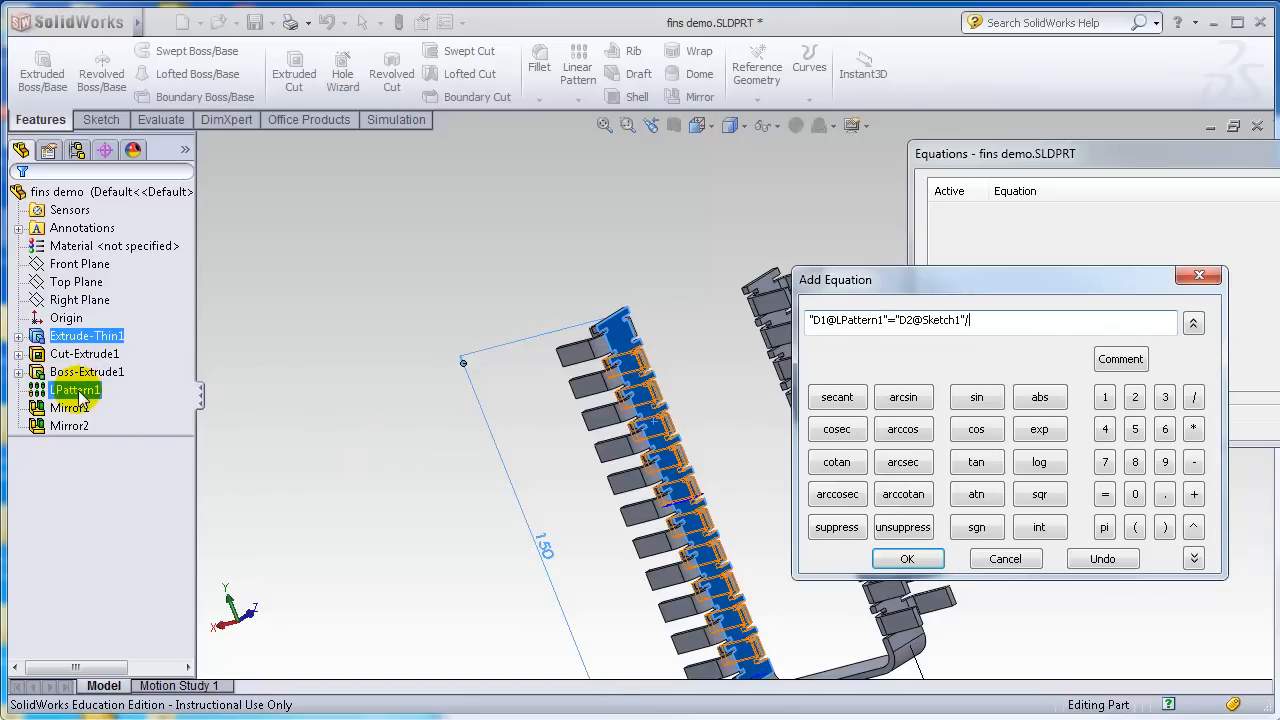
double_click(79, 393)
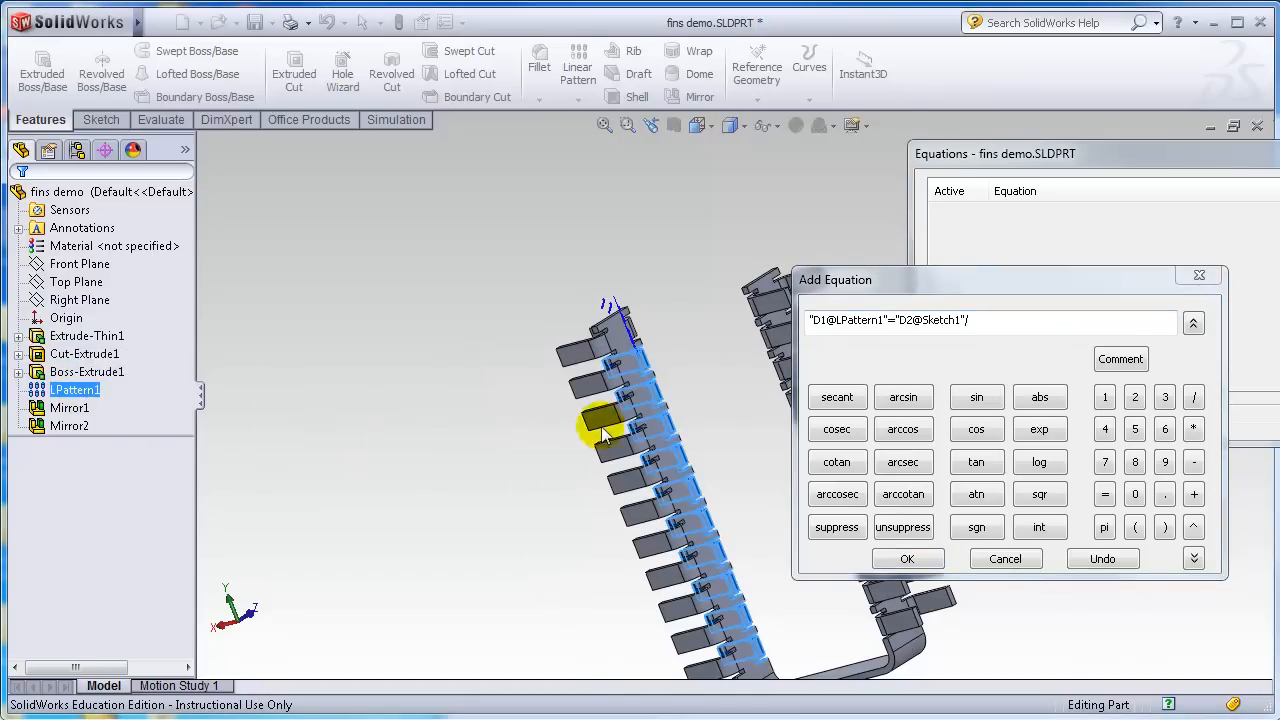
scroll(664, 361, "down", 2)
scroll(602, 330, "down", 2)
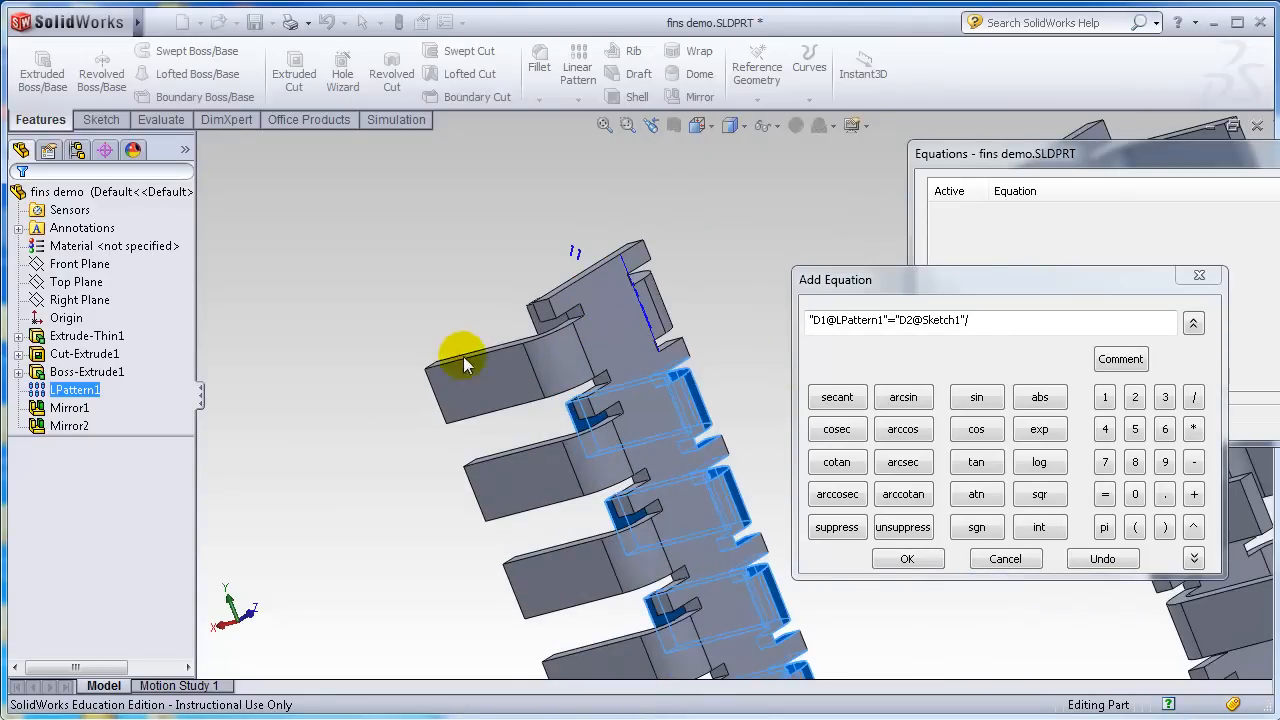
middle_click_drag(437, 410, 580, 429)
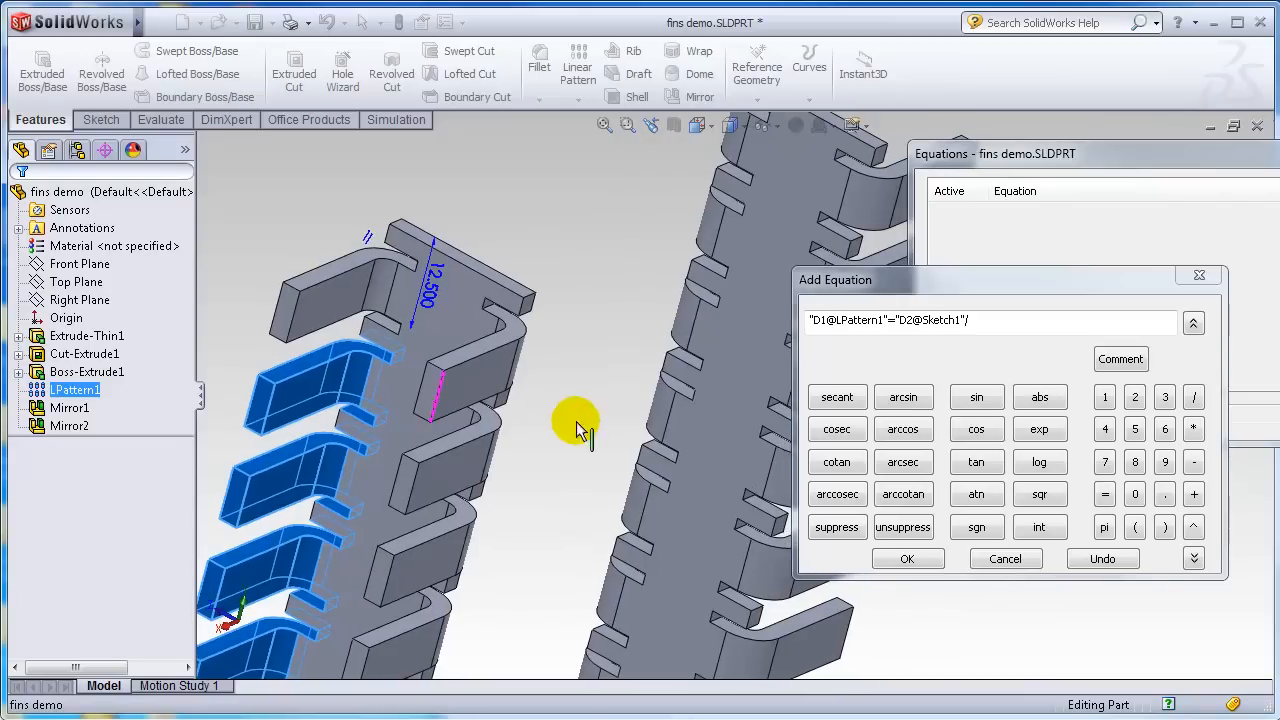
left_click(410, 295)
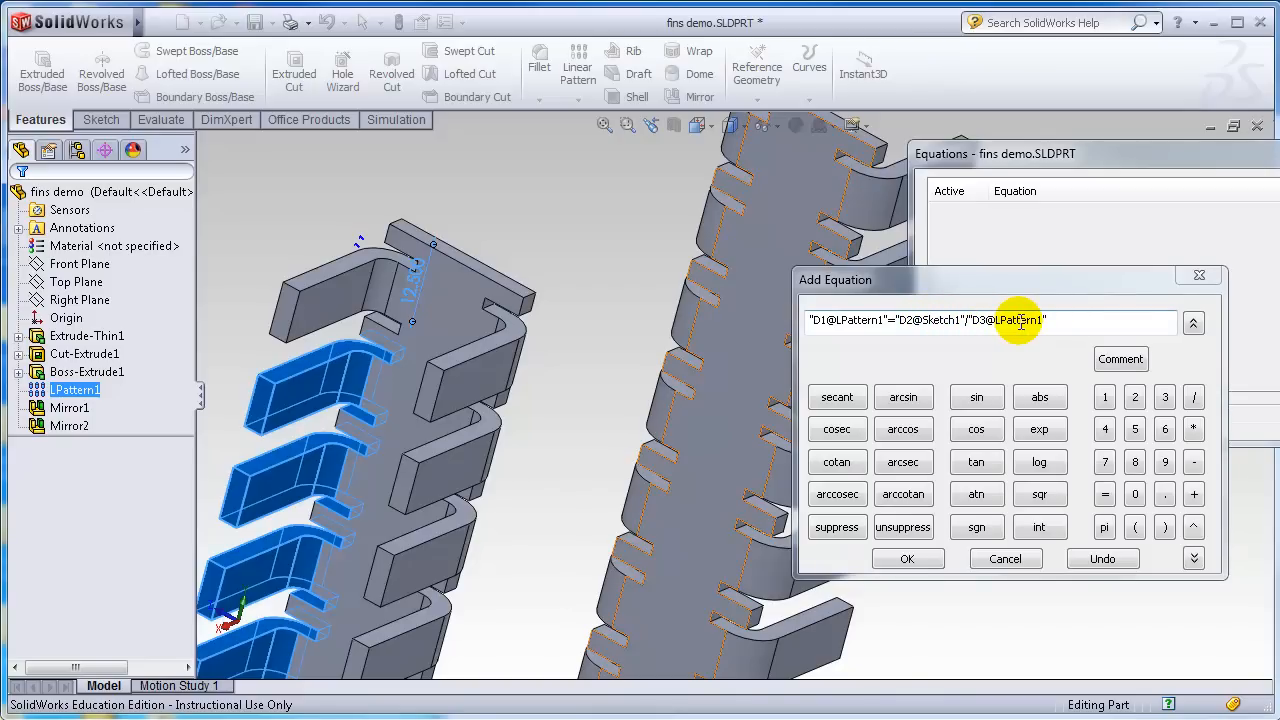
left_click(905, 560)
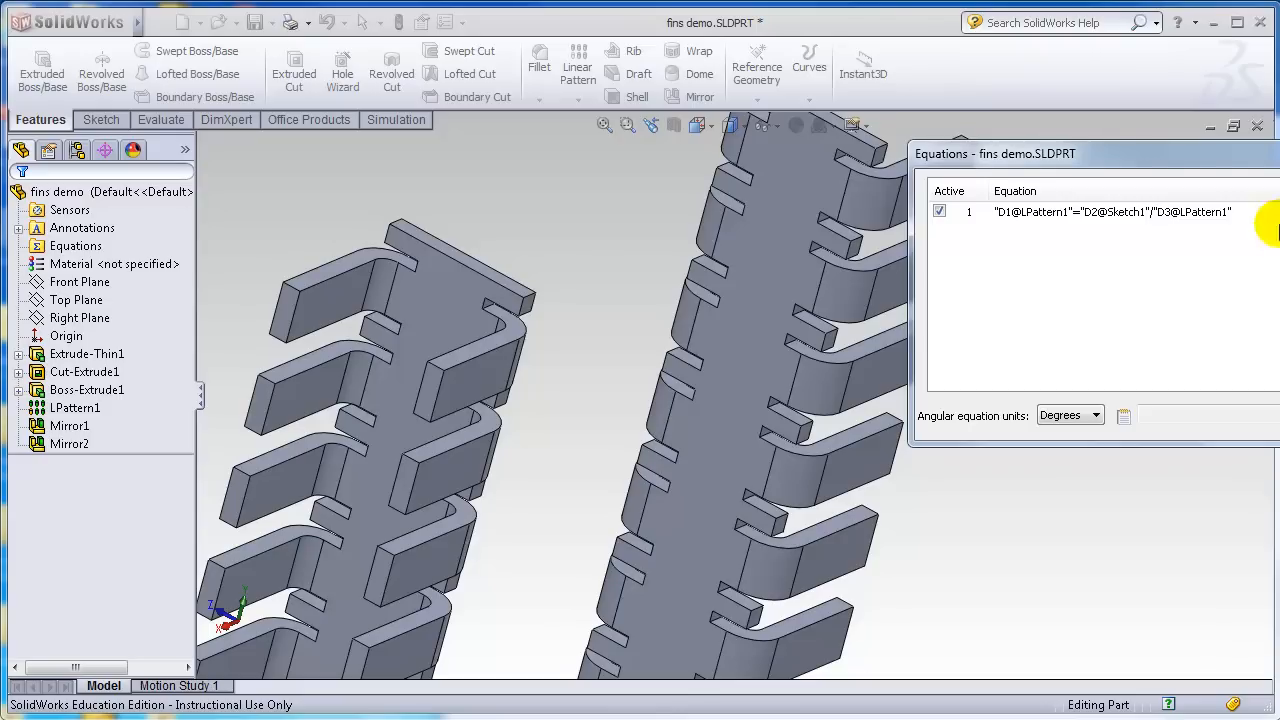
Edit the pattern equation to subtract 1 at its end, then accept the part's equations.
left_click(1140, 213)
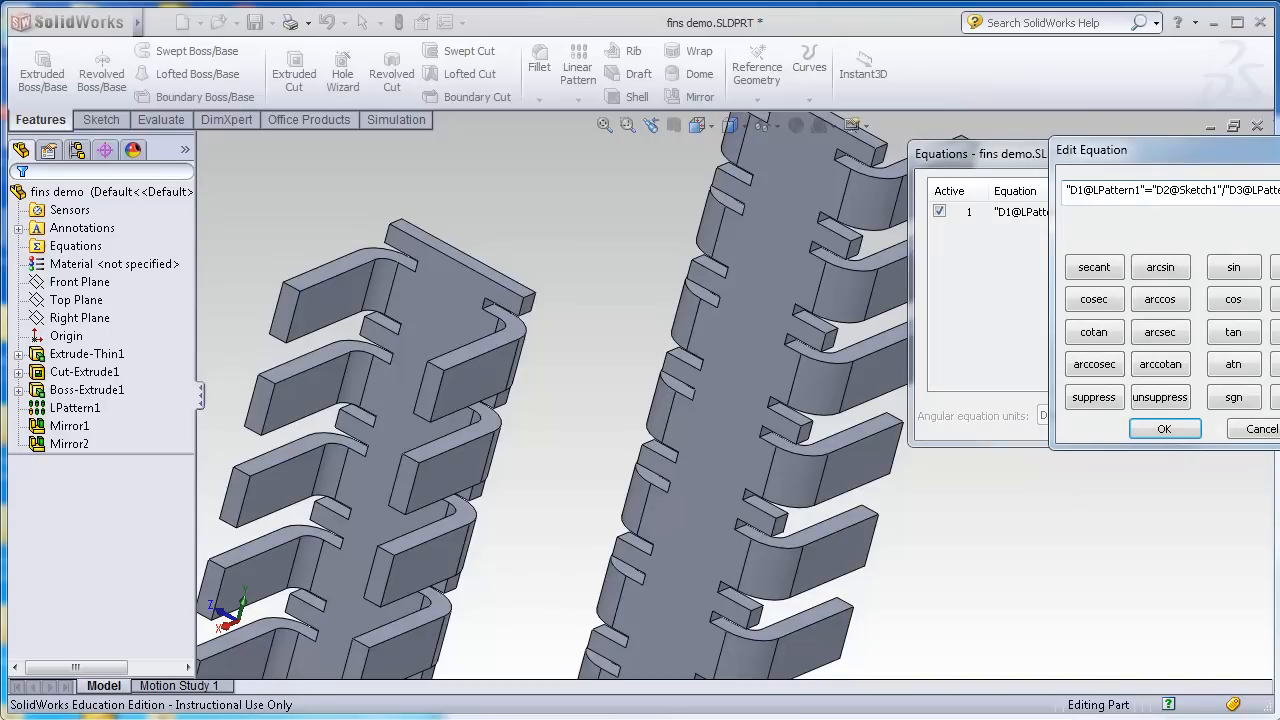
left_click(1158, 429)
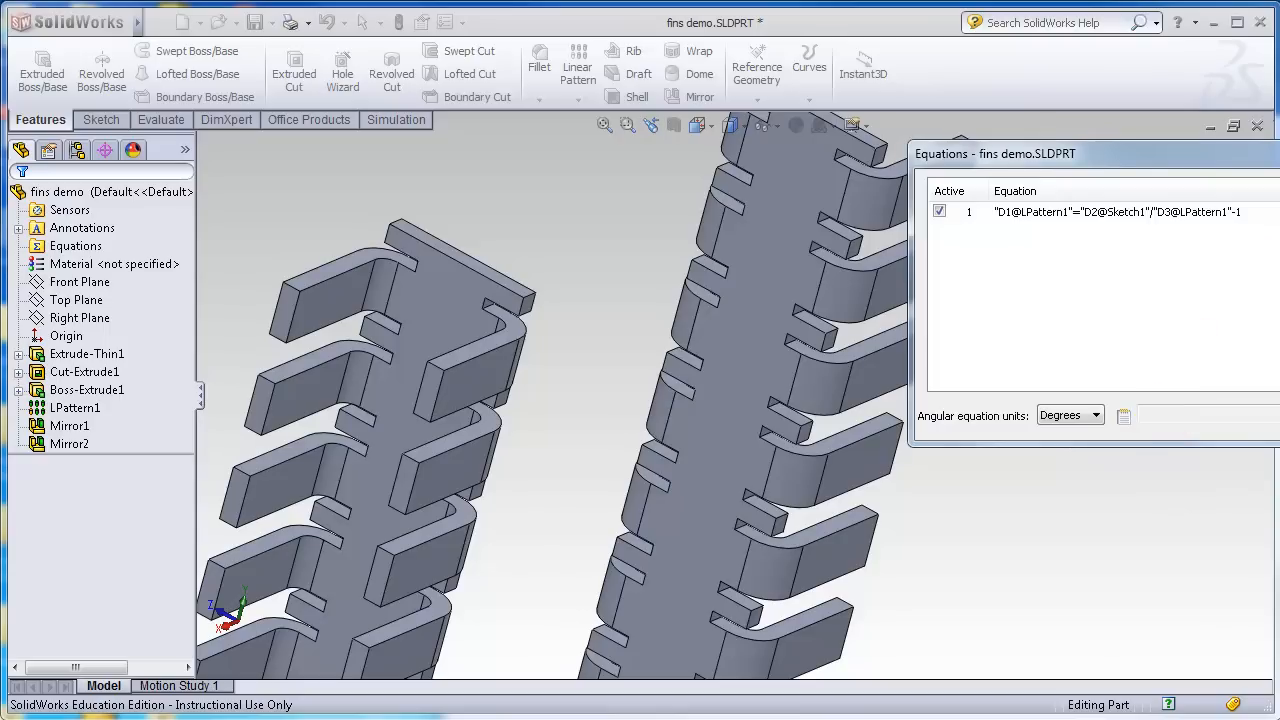
key("Return")
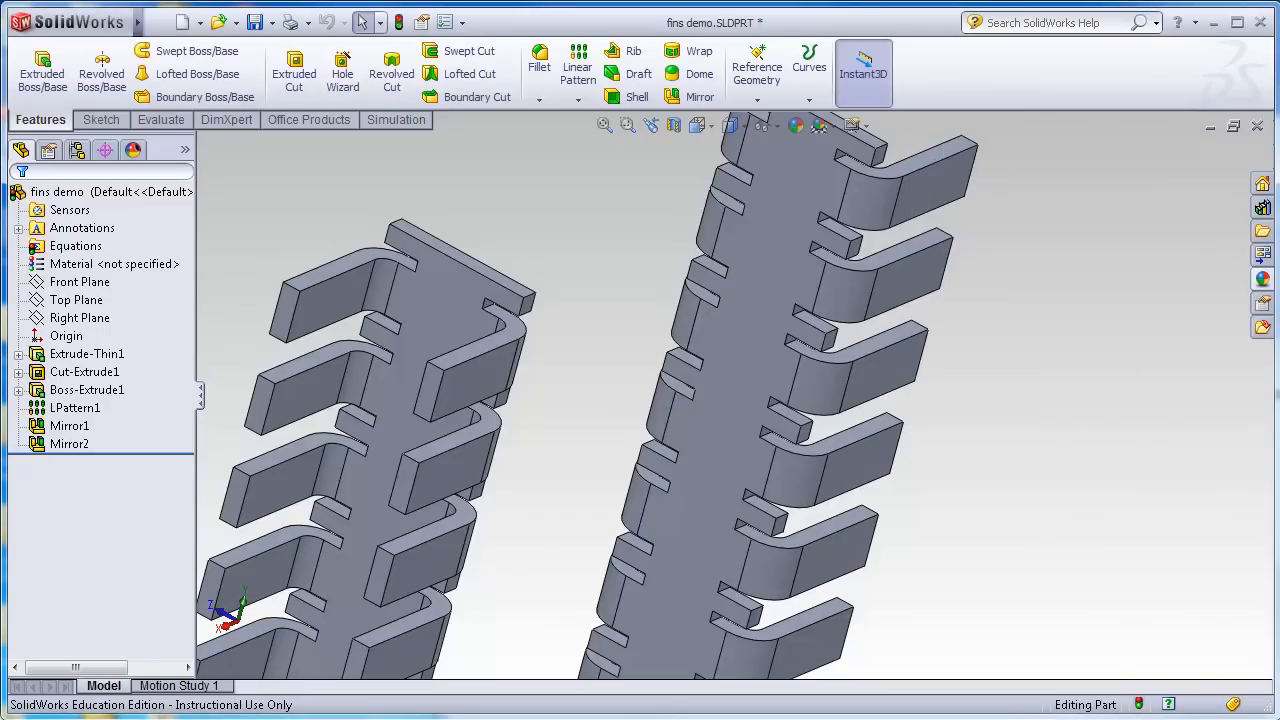
Try a leg length of 300 mm for the U-shaped thin extrusion and rebuild the part.
scroll(906, 432, "up", 5)
scroll(880, 446, "up", 3)
scroll(680, 480, "down", 3)
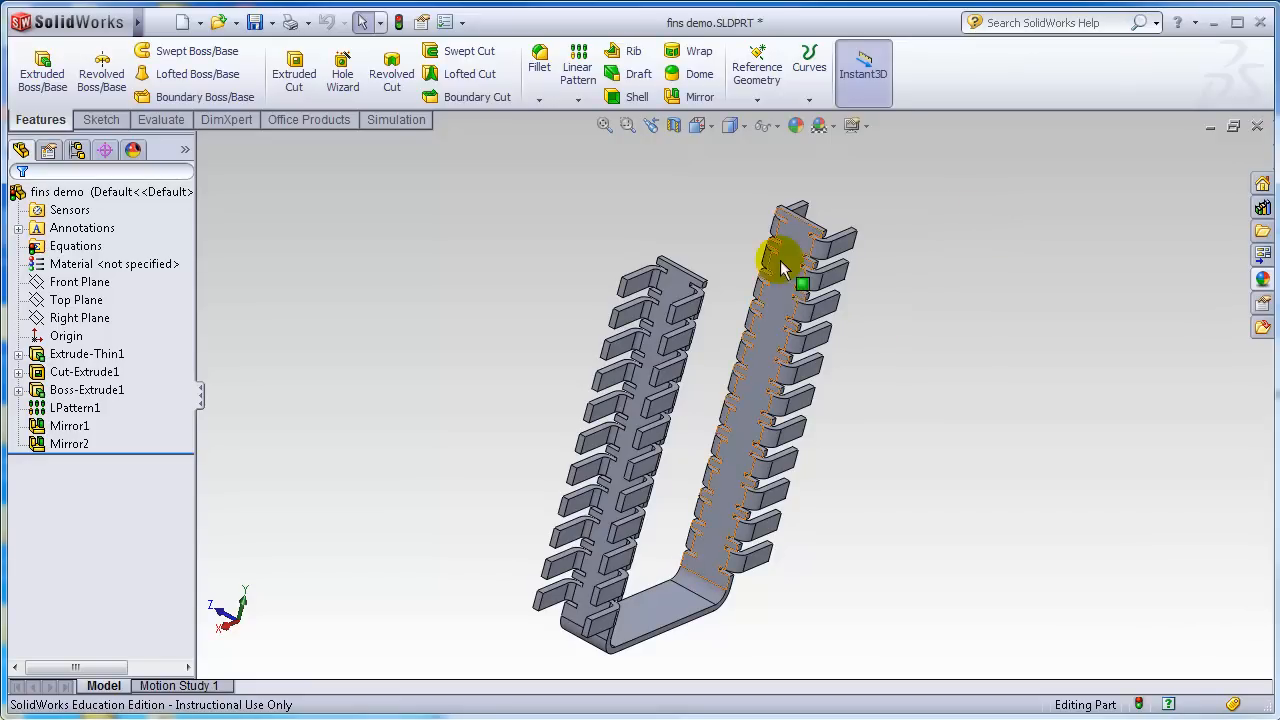
left_click(744, 435)
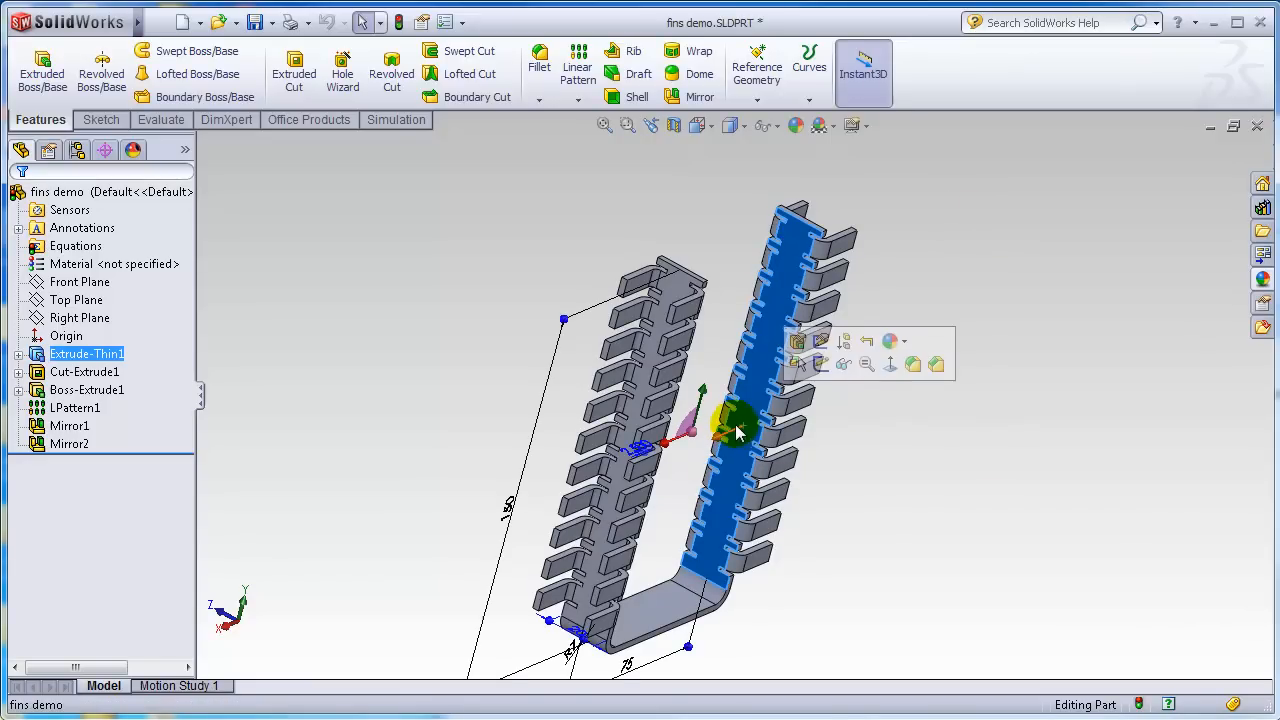
left_click(509, 510)
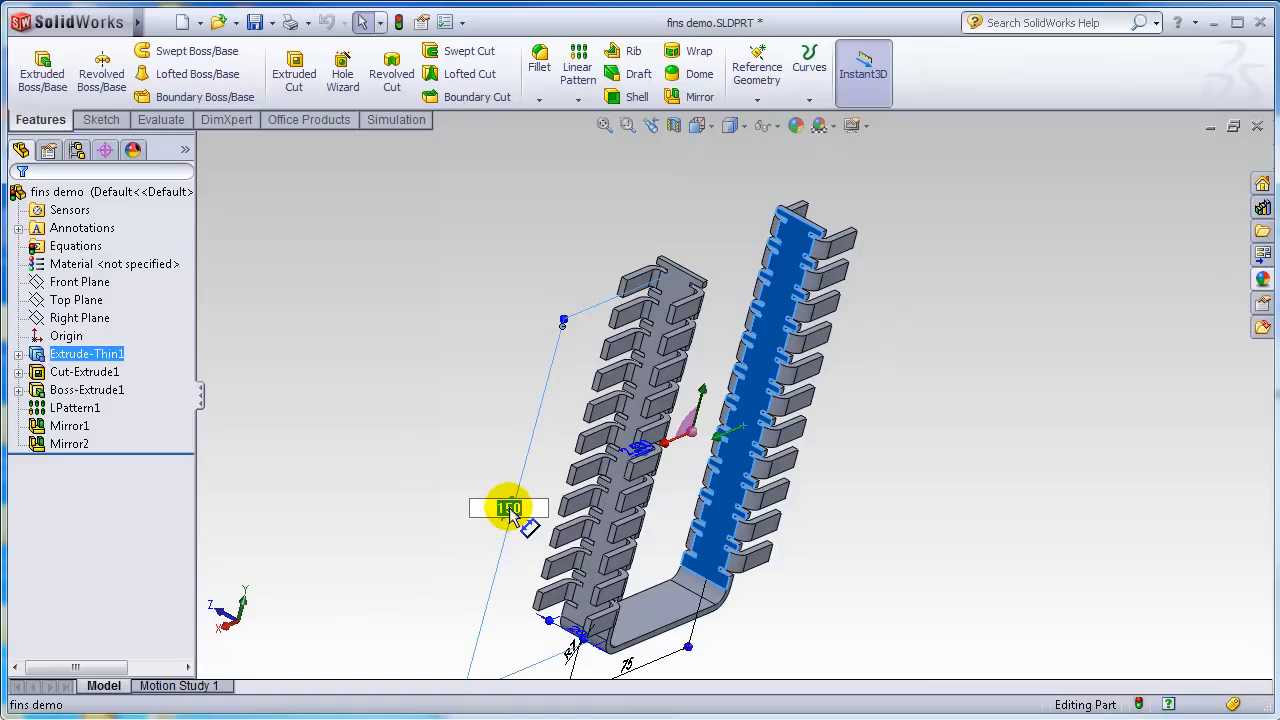
type("30")
key("Return")
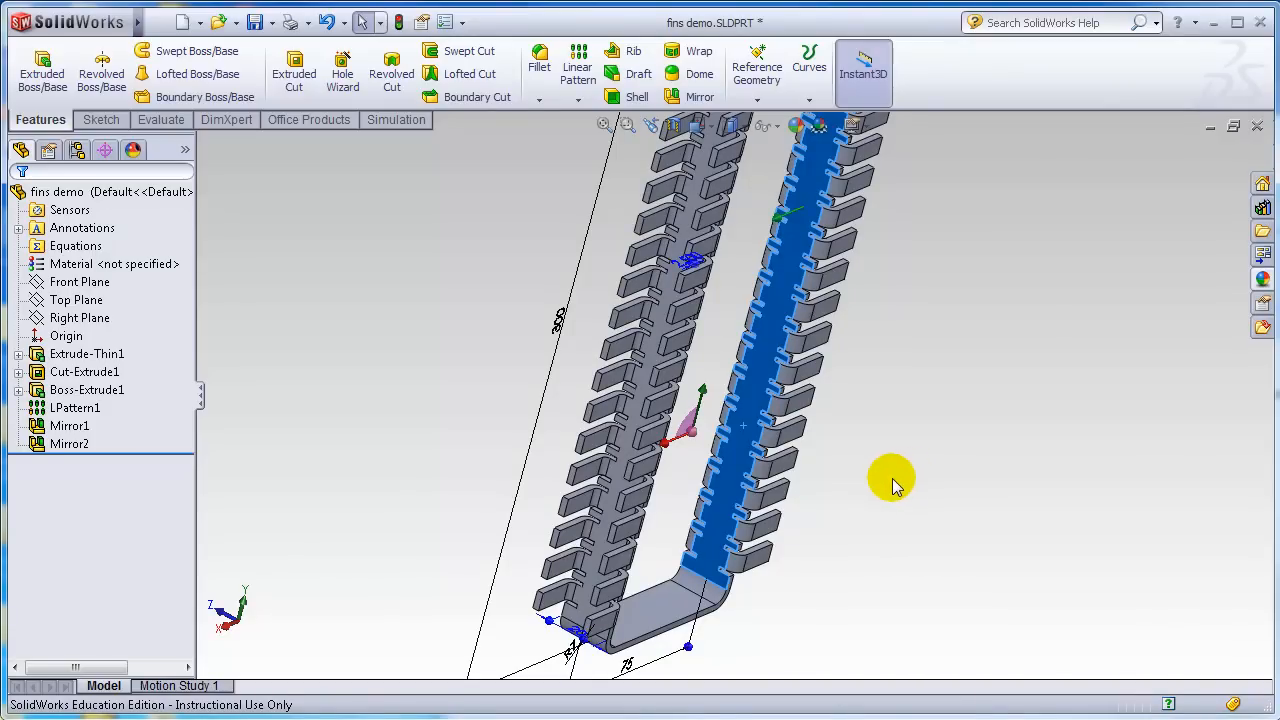
Examine the lengthened bracket from several angles to check how the notches and fins fill both legs.
left_click(894, 485)
scroll(857, 477, "up", 5)
scroll(860, 400, "down", 3)
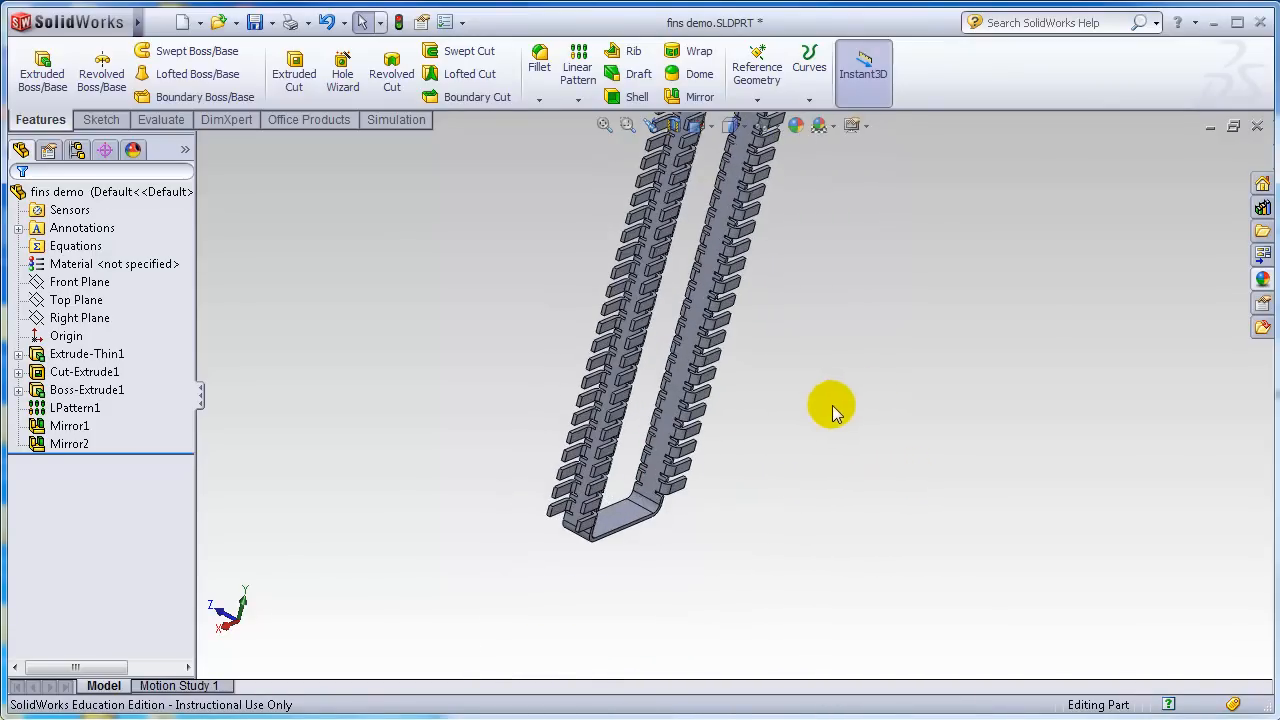
scroll(830, 462, "up", 2)
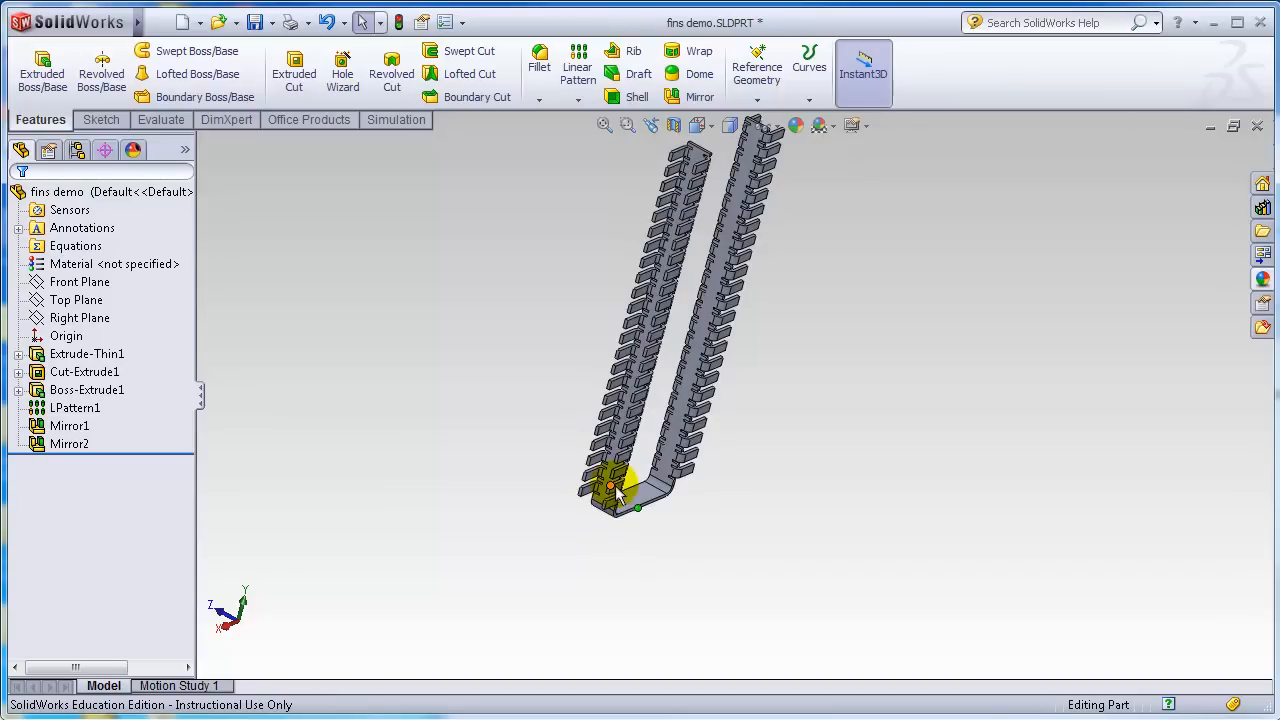
middle_click_drag(706, 509, 634, 380)
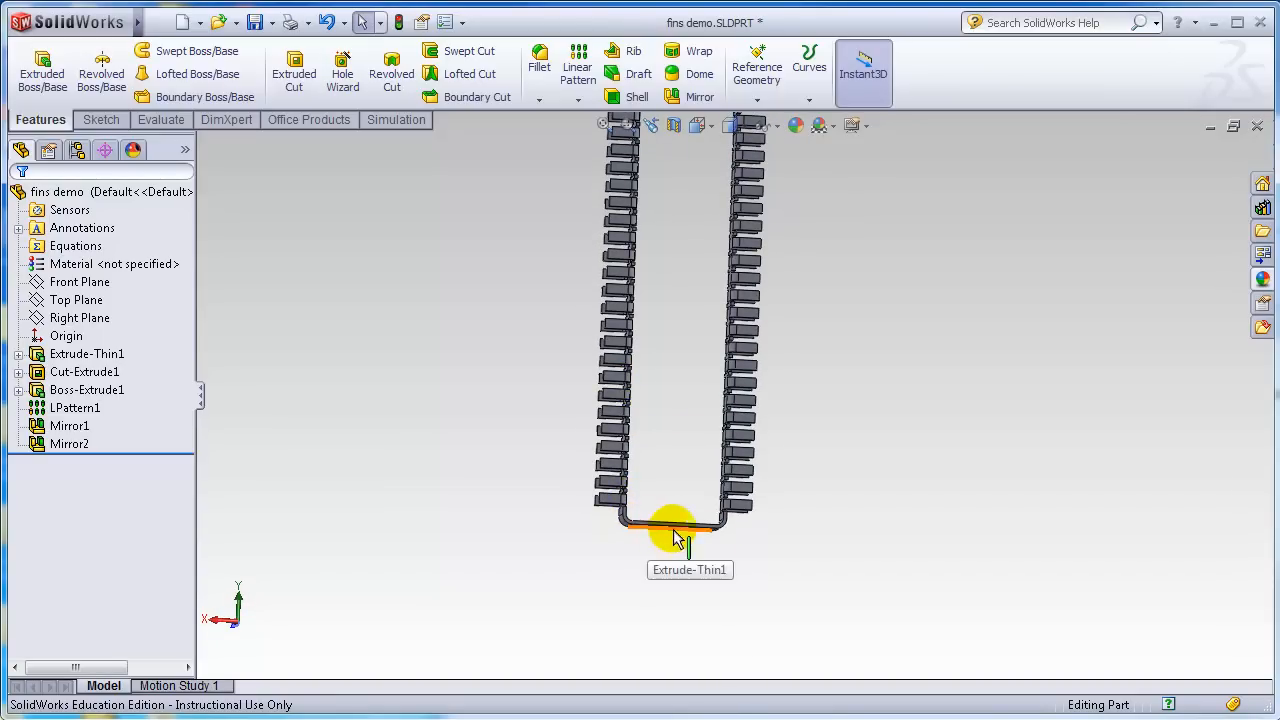
key("z")
key("z")
middle_click_drag(876, 336, 934, 429)
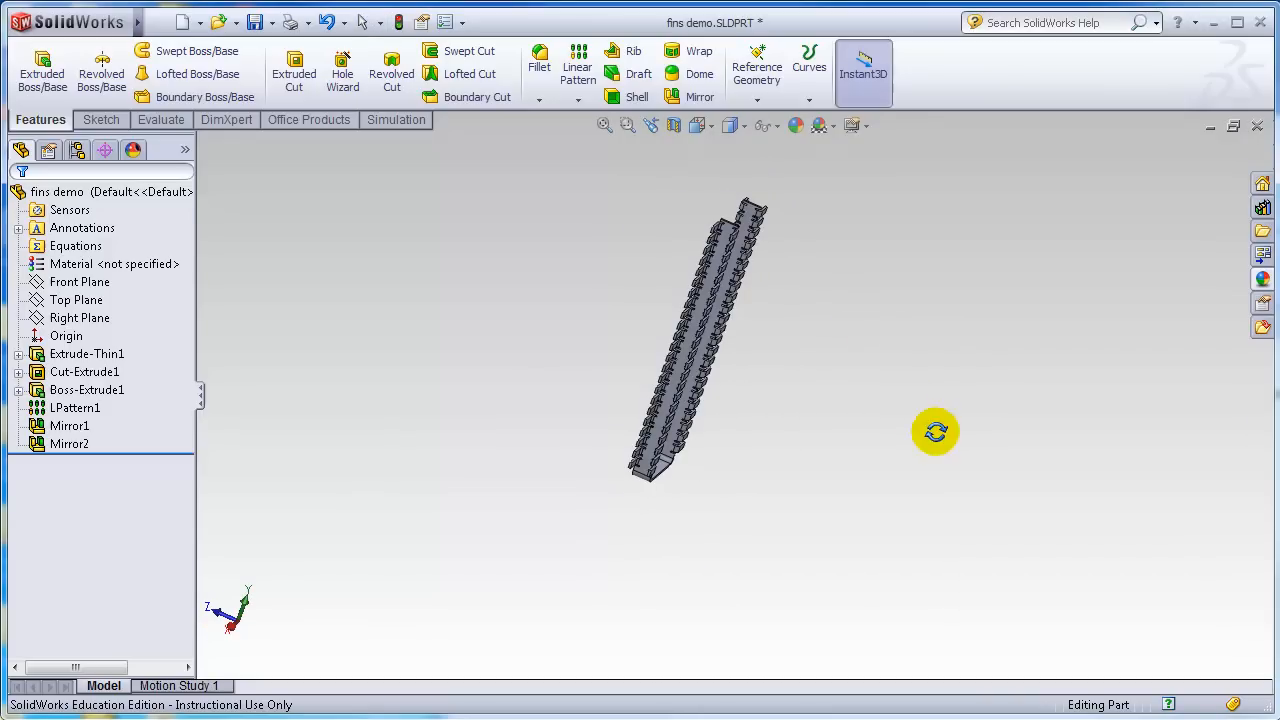
scroll(651, 294, "down", 3)
mouse_move(674, 374)
middle_mouse_down()
mouse_move(646, 363)
mouse_move(660, 366)
middle_mouse_up()
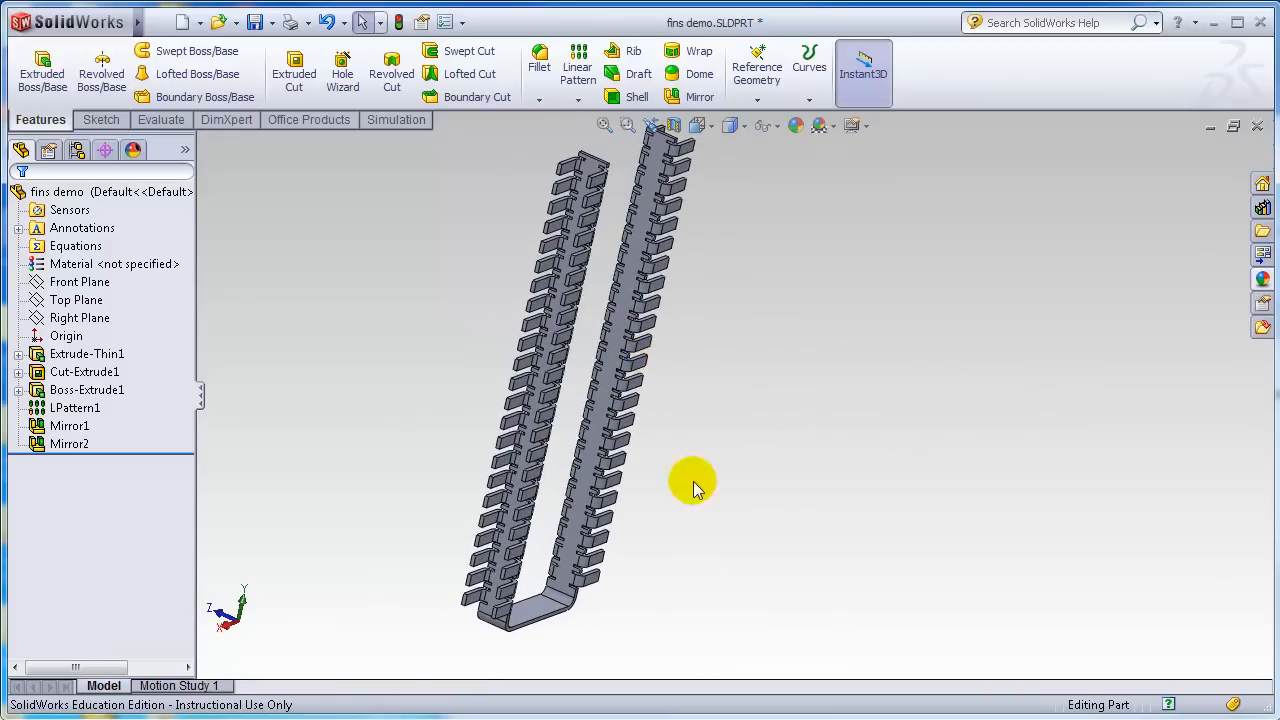
Try a leg length of 90 mm for the U-shaped thin extrusion, rebuild the part and check the shortened bracket.
left_click(603, 425)
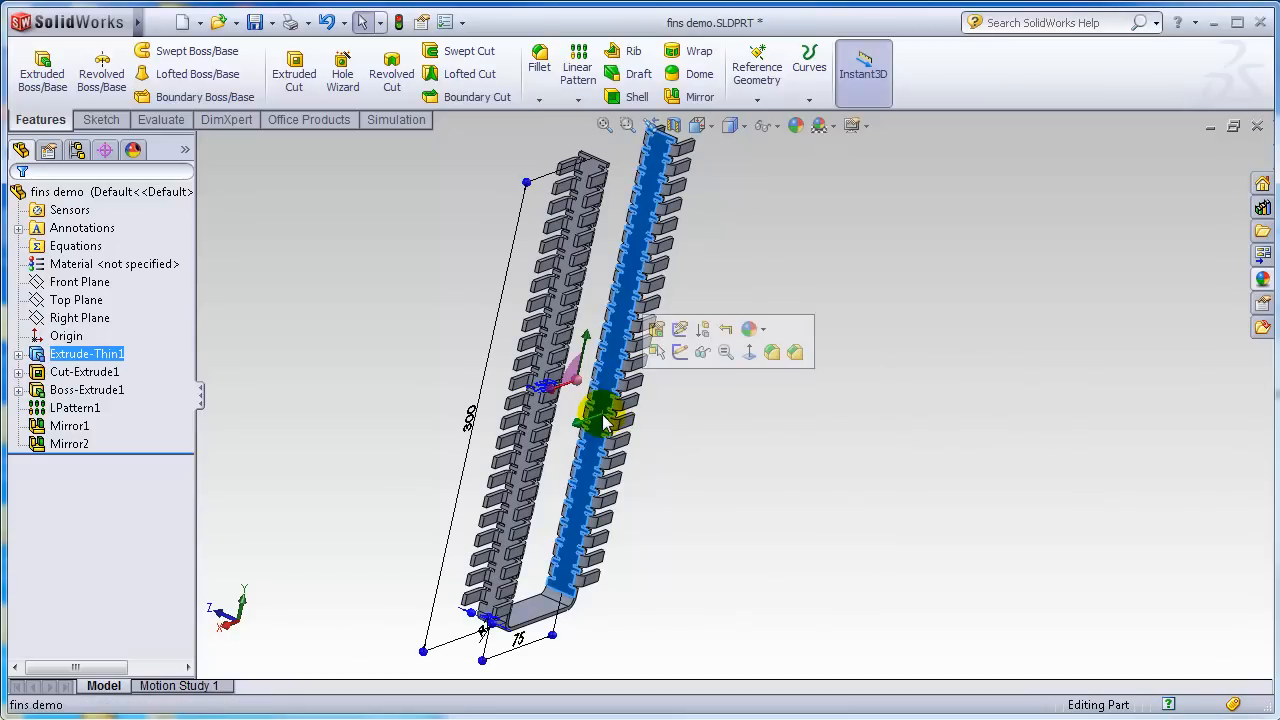
double_click(472, 419)
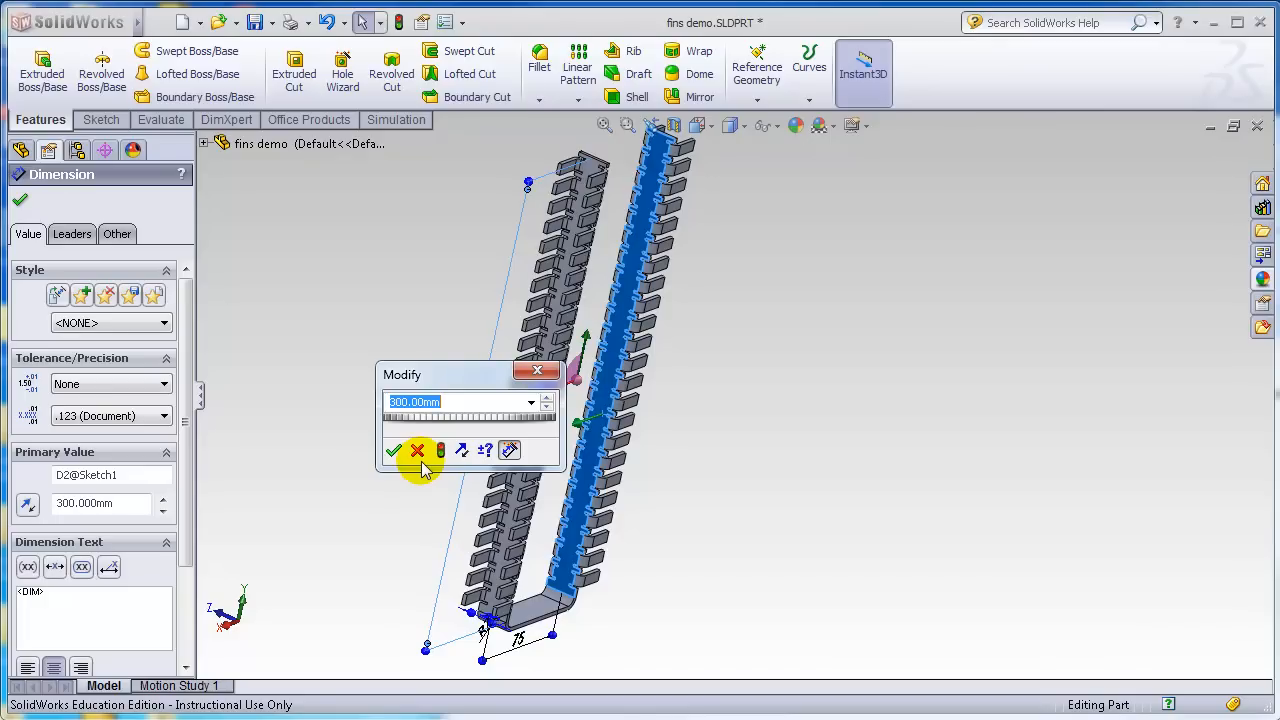
type("90")
key("Return")
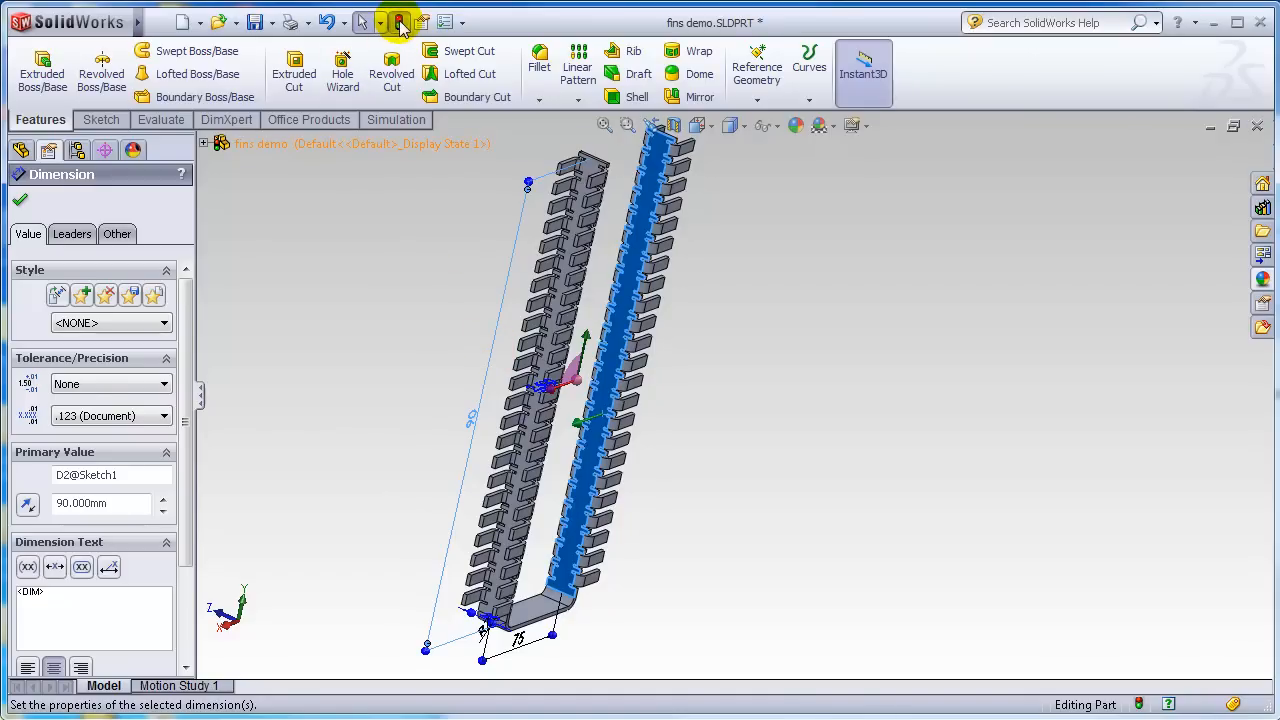
left_click(400, 25)
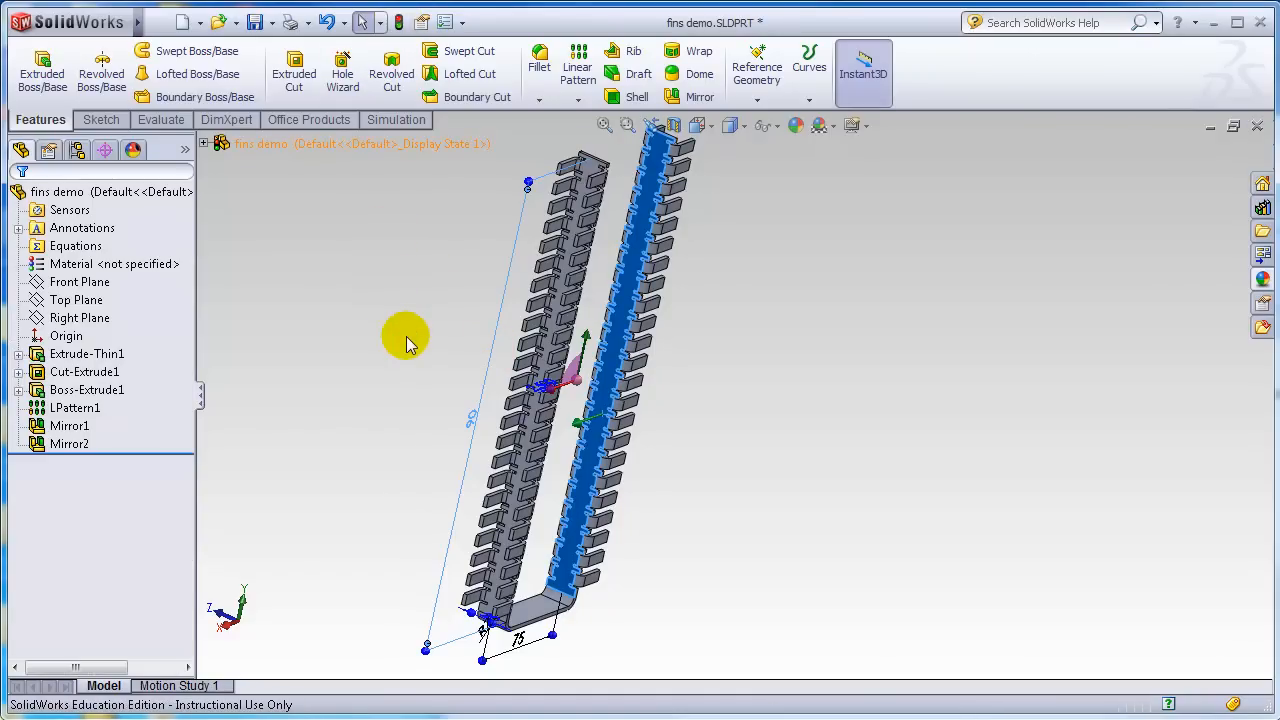
middle_click_drag(654, 609, 606, 387)
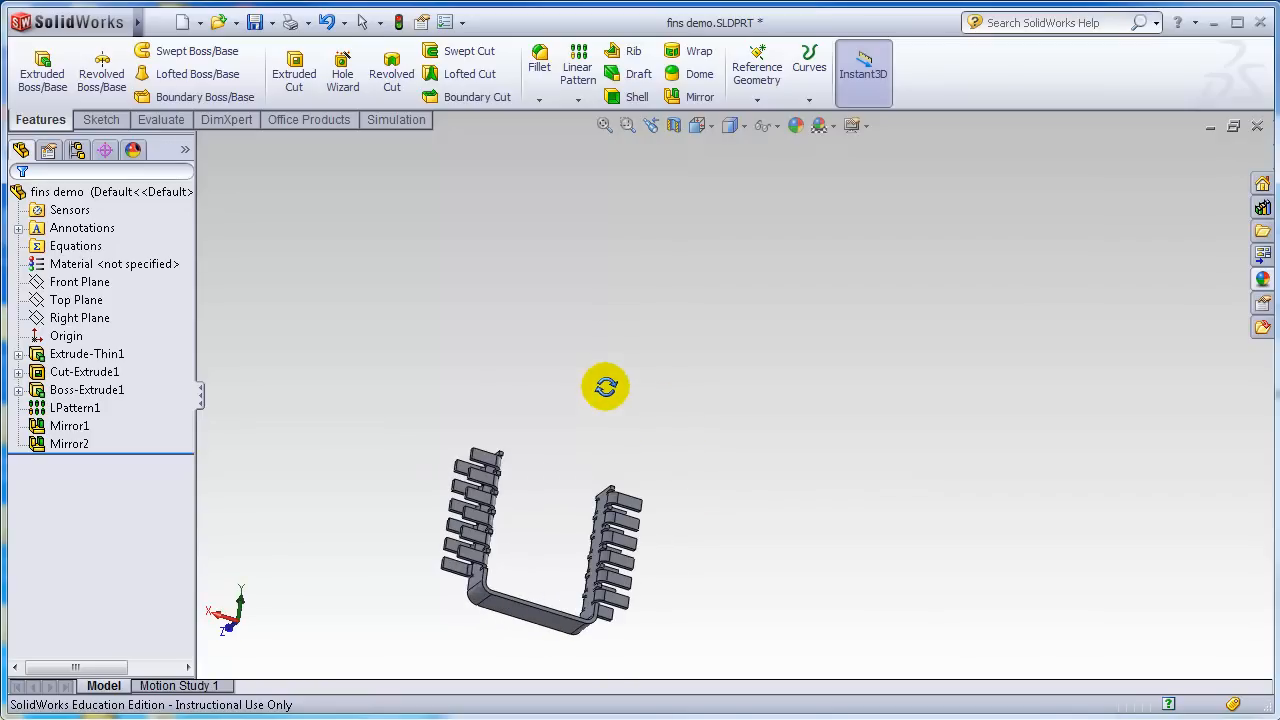
middle_click_drag(743, 563, 826, 568)
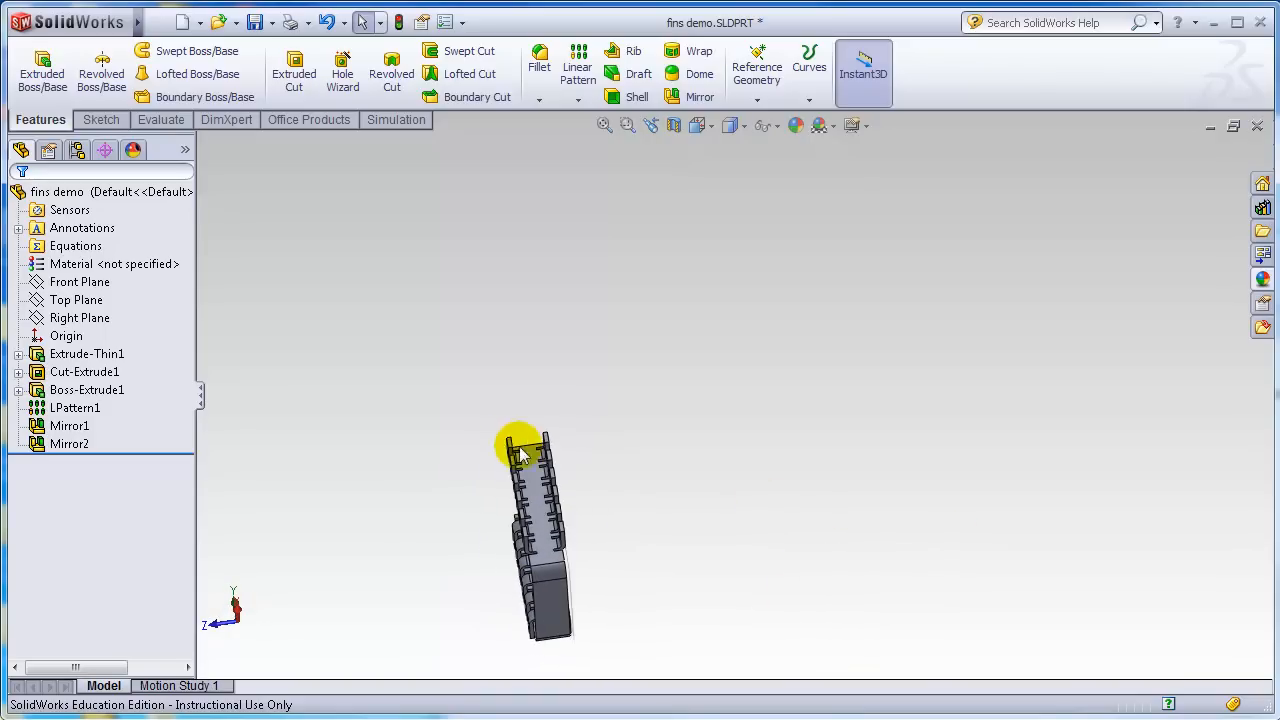
Set the leg length of the U-shaped thin extrusion to 150 mm and deselect it.
left_click(541, 507)
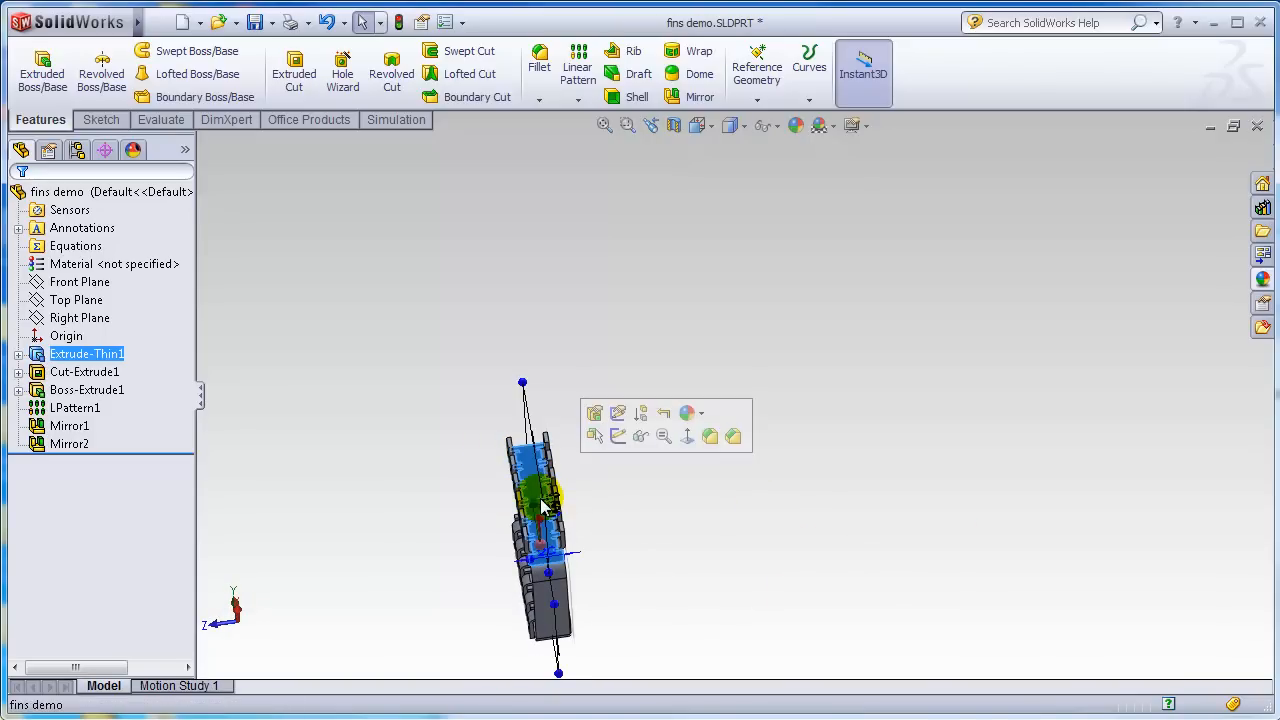
middle_click_drag(700, 543, 720, 492)
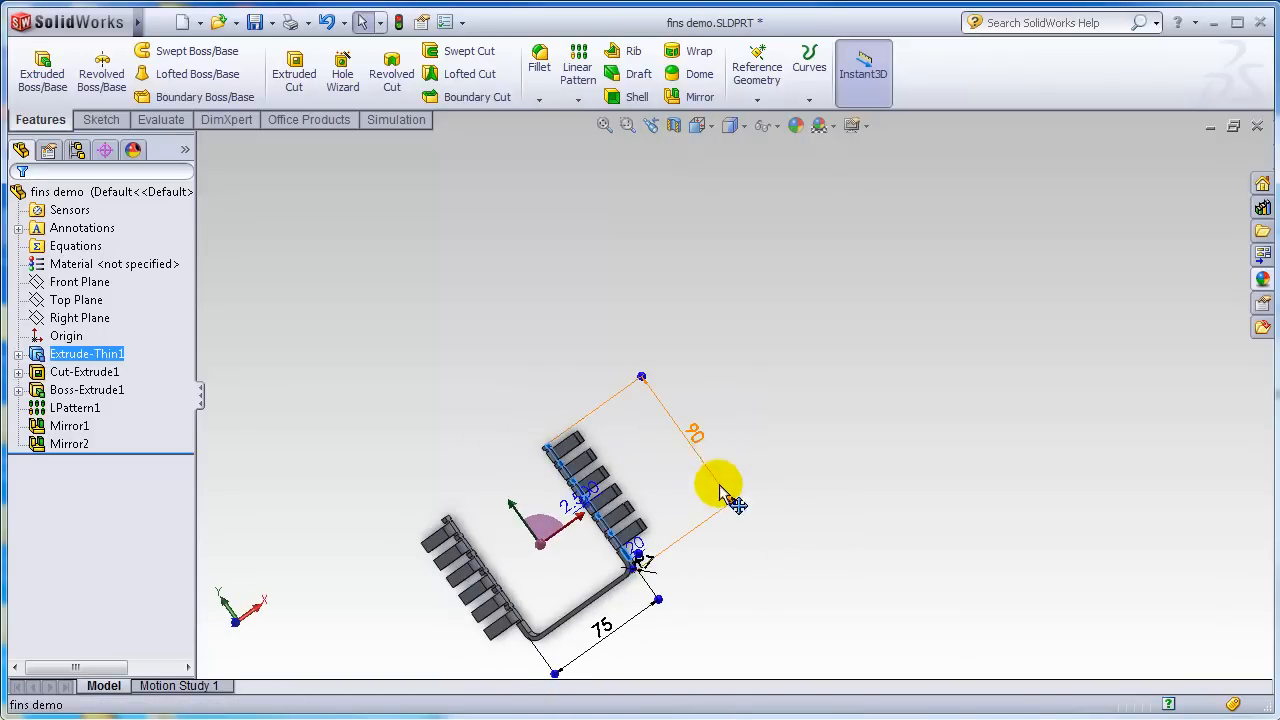
left_click(699, 441)
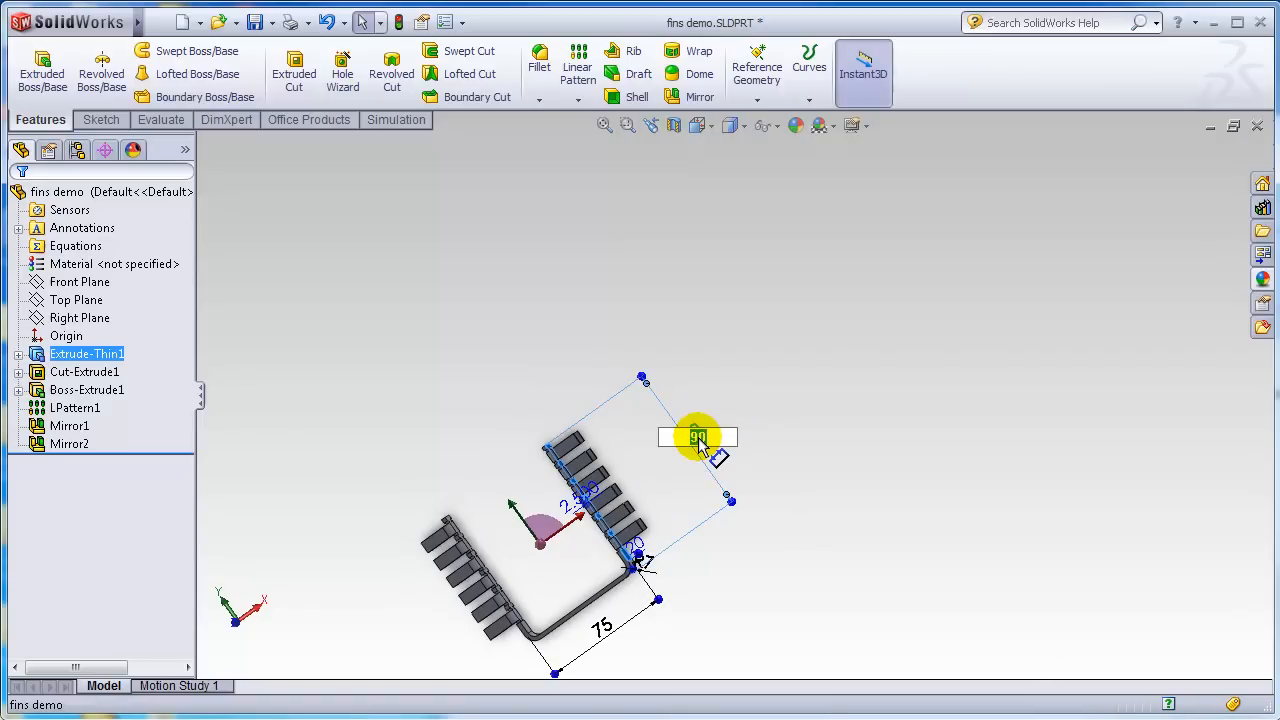
type("15")
left_click(698, 437)
type("50")
key("Return")
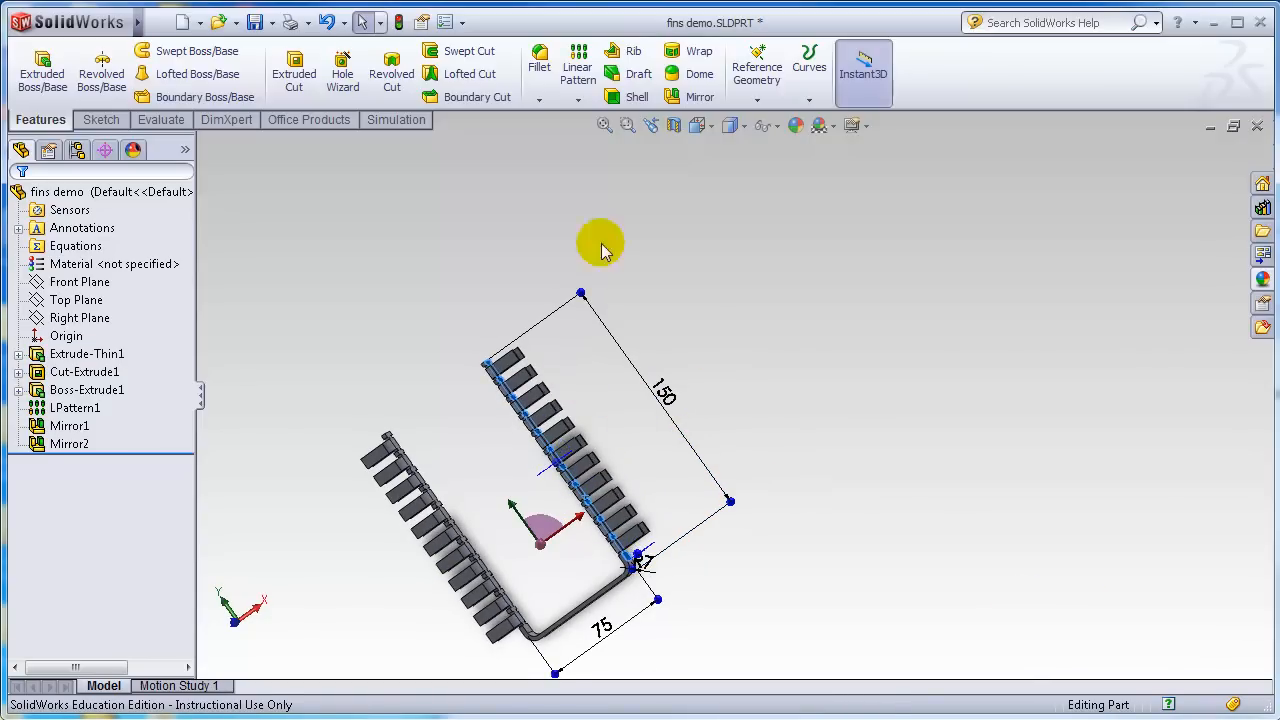
left_click(884, 316)
Check the resized bracket's notches and fins, and save the part under its existing file name.
middle_click_drag(745, 444, 271, 543)
scroll(510, 596, "down", 3)
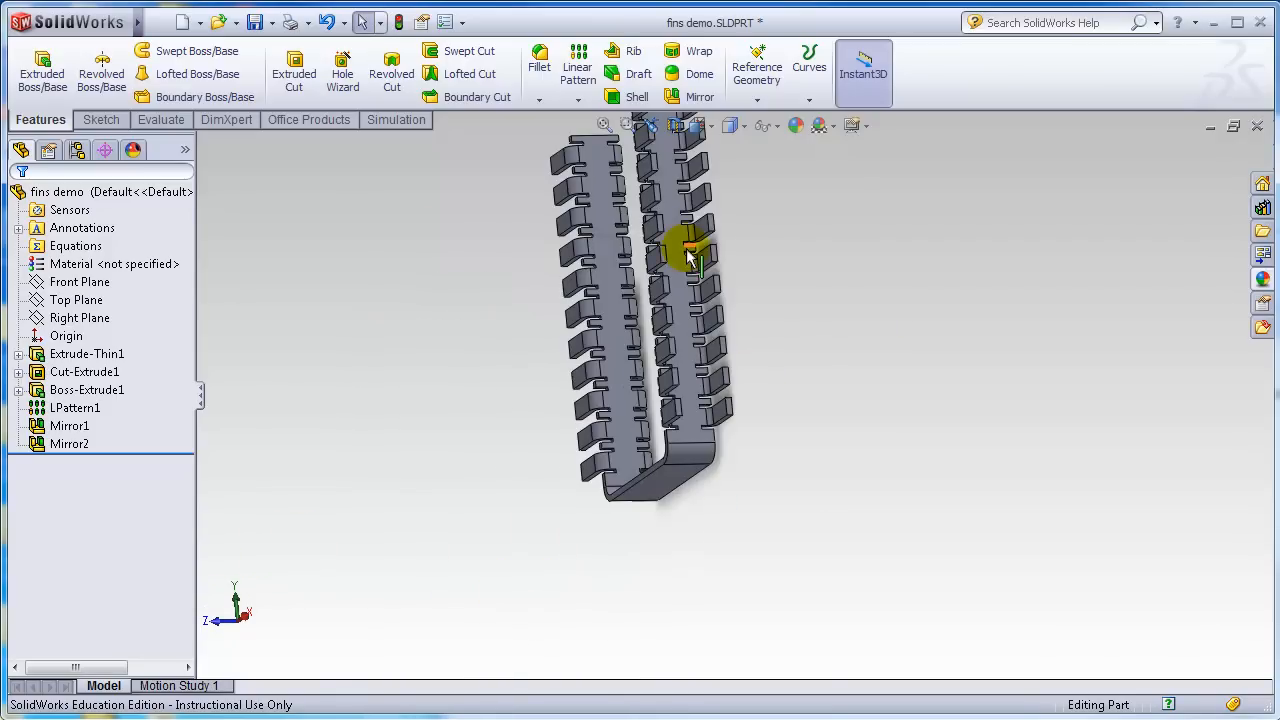
scroll(686, 237, "up", 3)
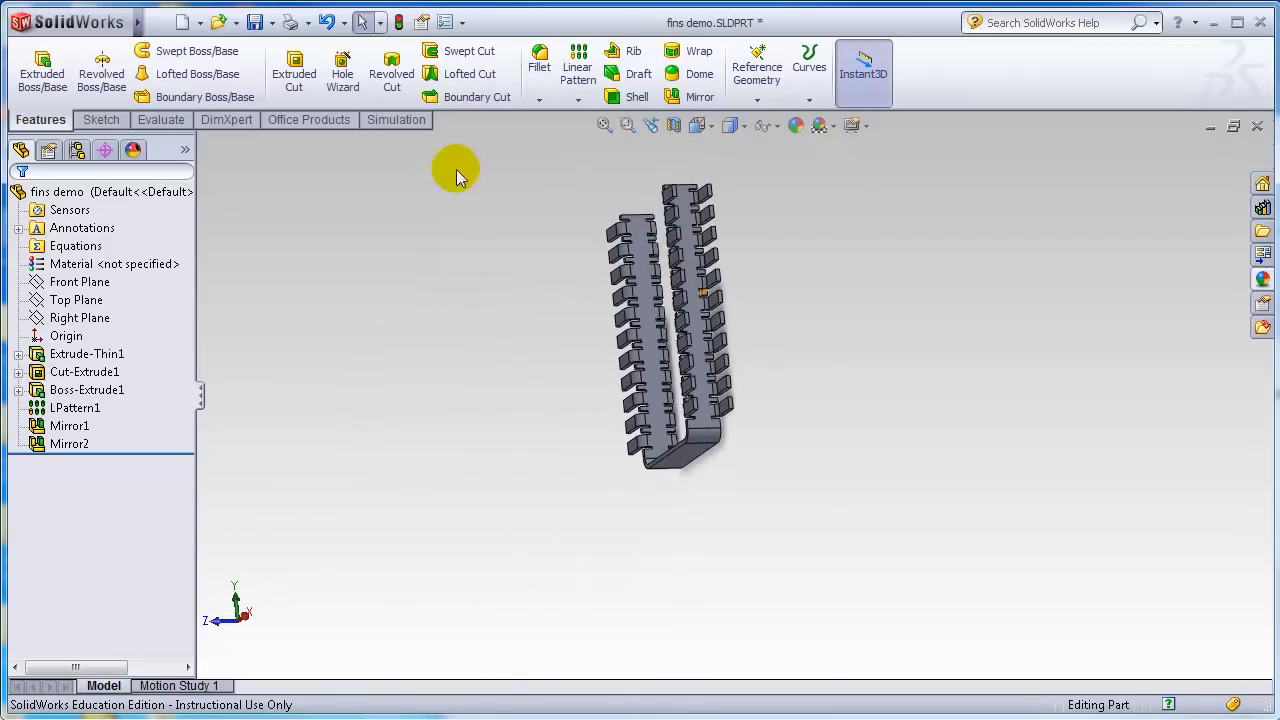
left_click(273, 23)
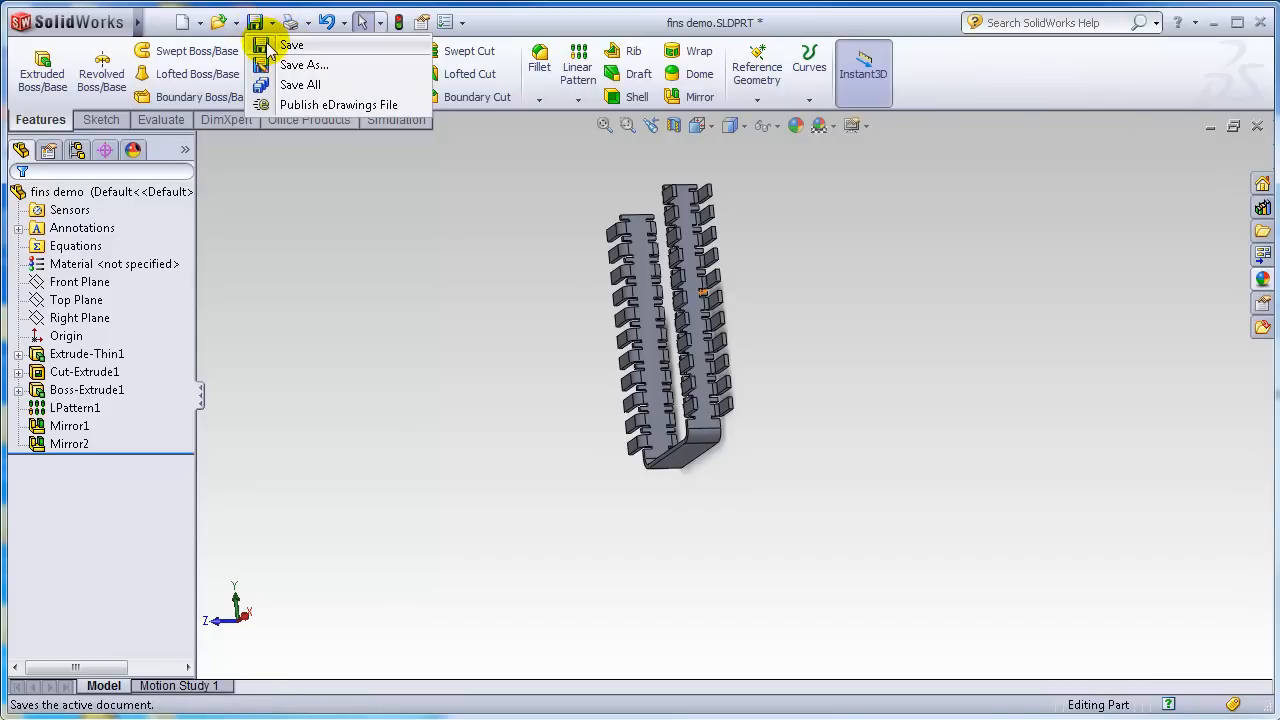
left_click(262, 45)
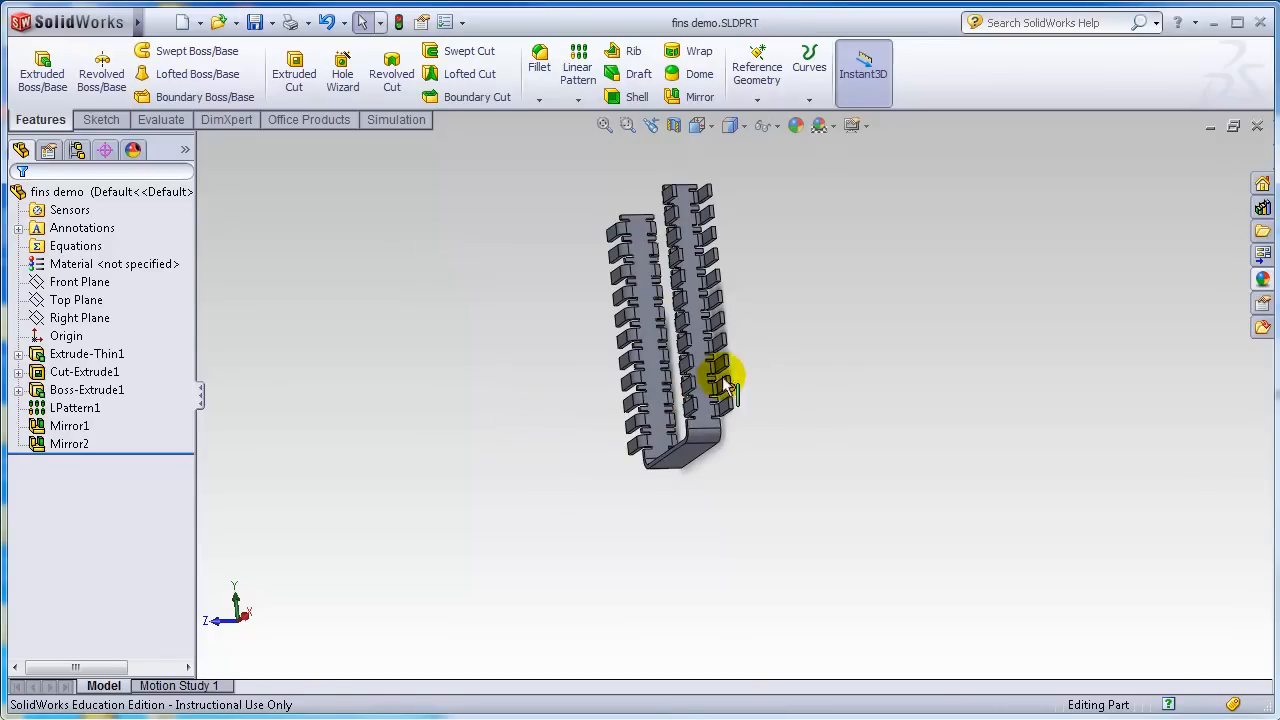
Examine the mirrored notches and fins along both legs of the saved bracket, close up and as a whole.
middle_click_drag(837, 343, 766, 289)
mouse_move(703, 477)
middle_mouse_down()
mouse_move(713, 452)
mouse_move(757, 457)
middle_mouse_up()
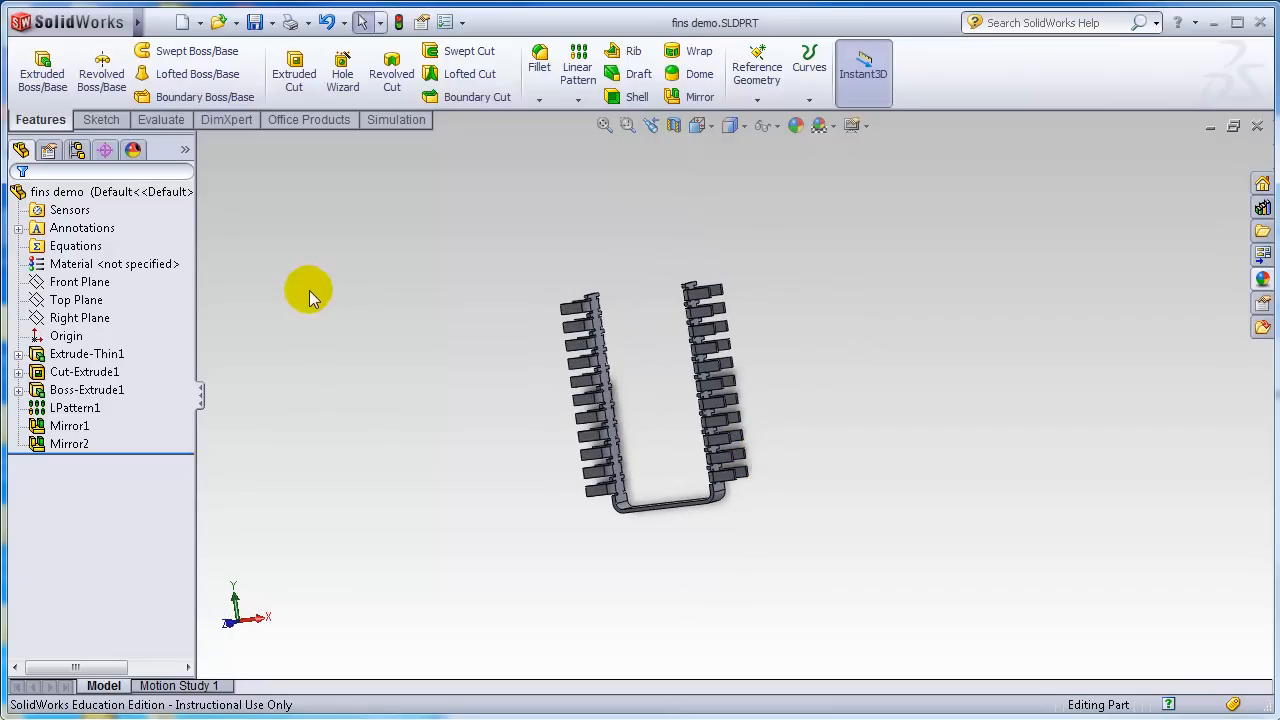
left_click(96, 120)
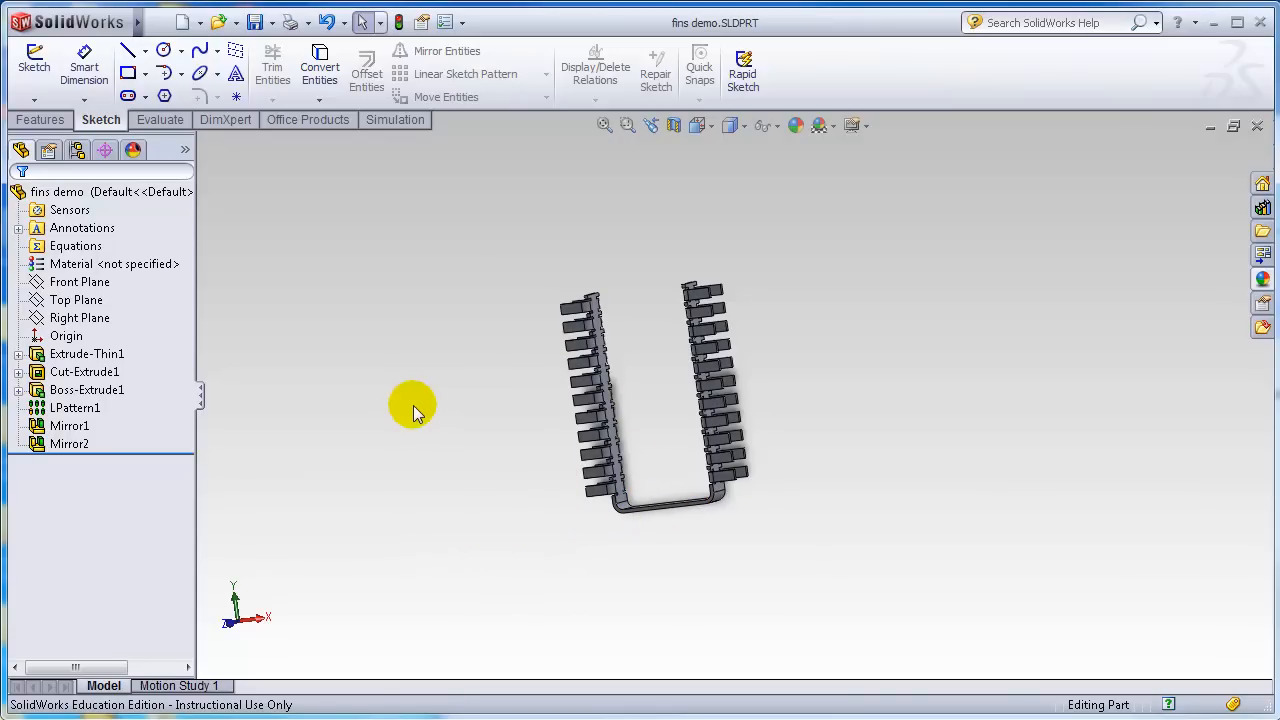
scroll(519, 367, "down", 6)
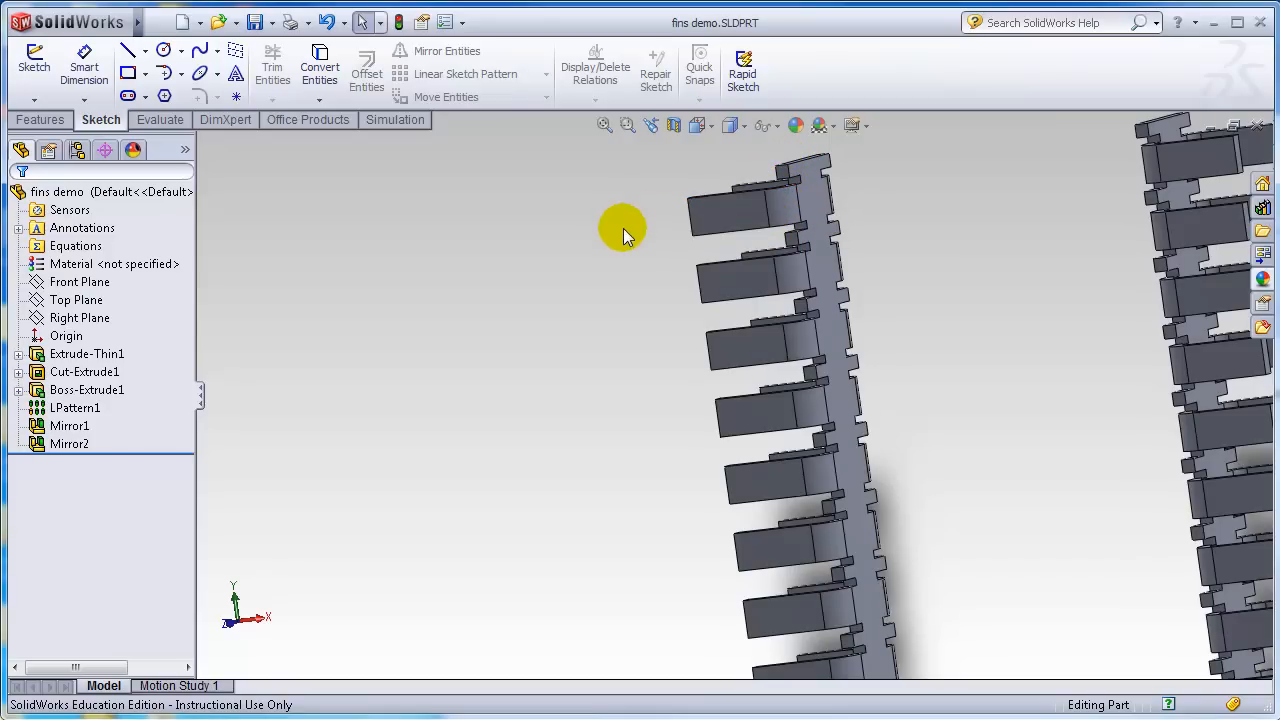
scroll(1053, 378, "up", 4)
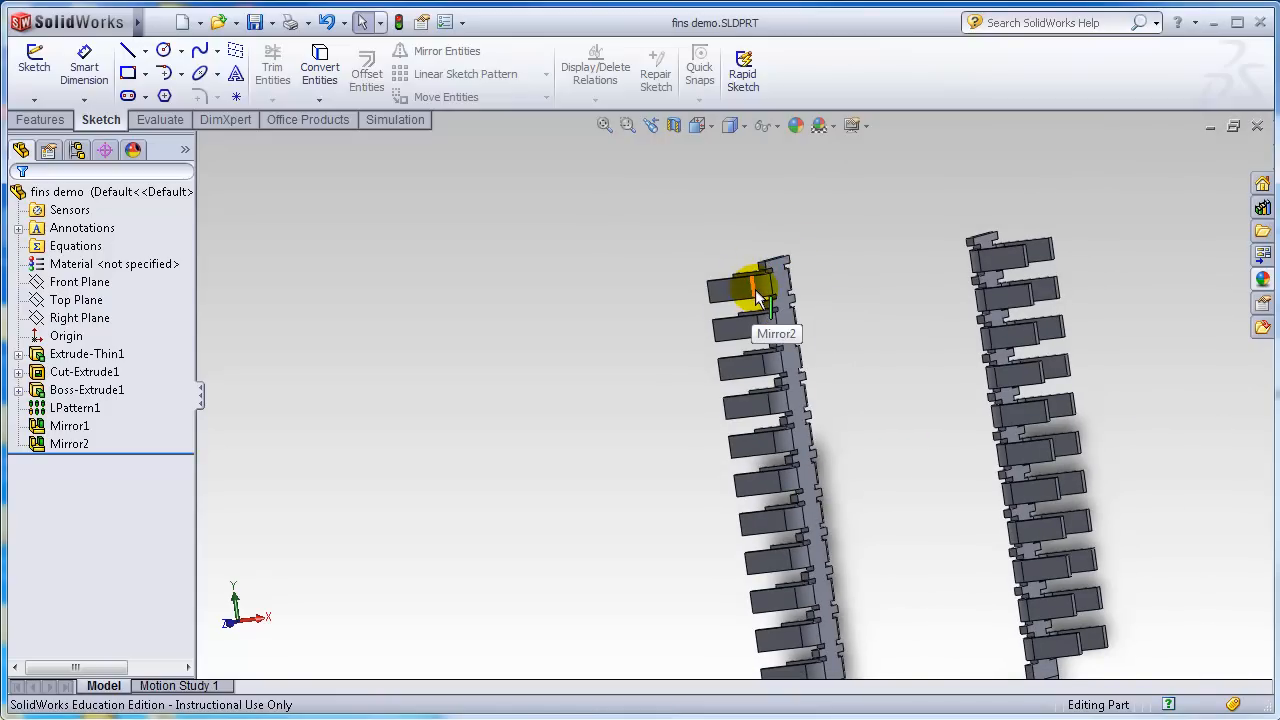
scroll(914, 514, "down", 2)
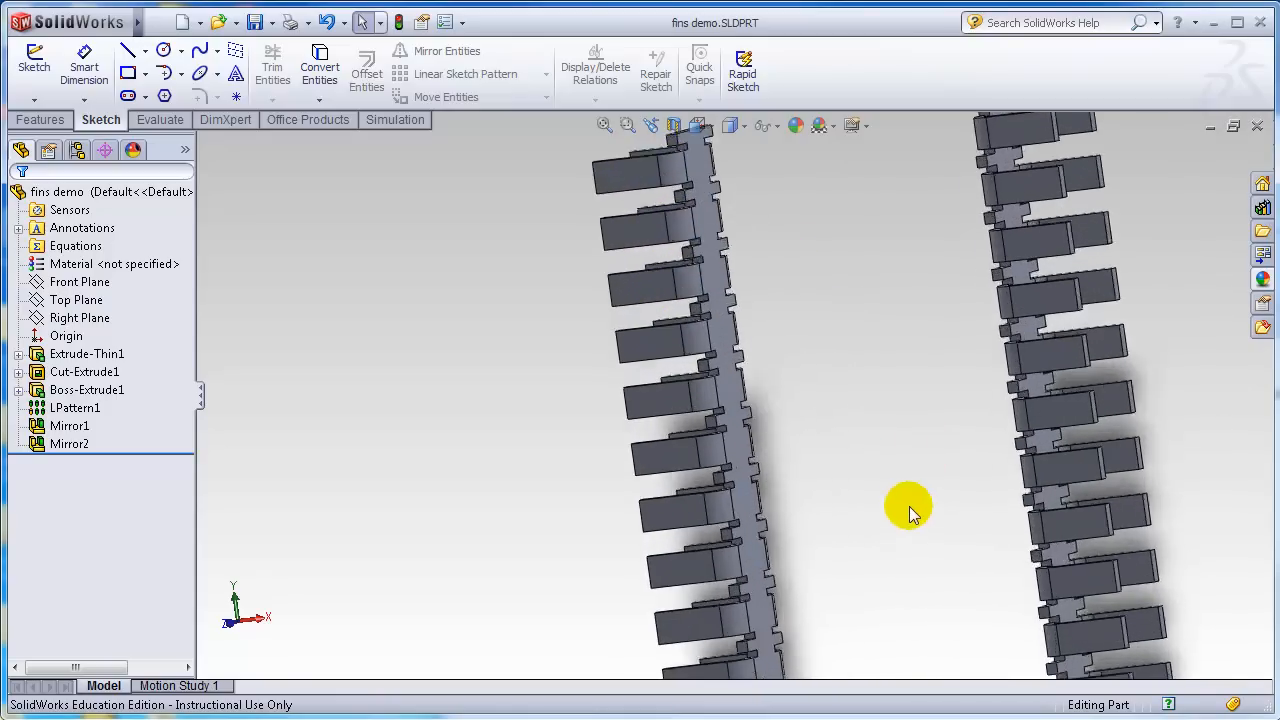
scroll(909, 507, "up", 3)
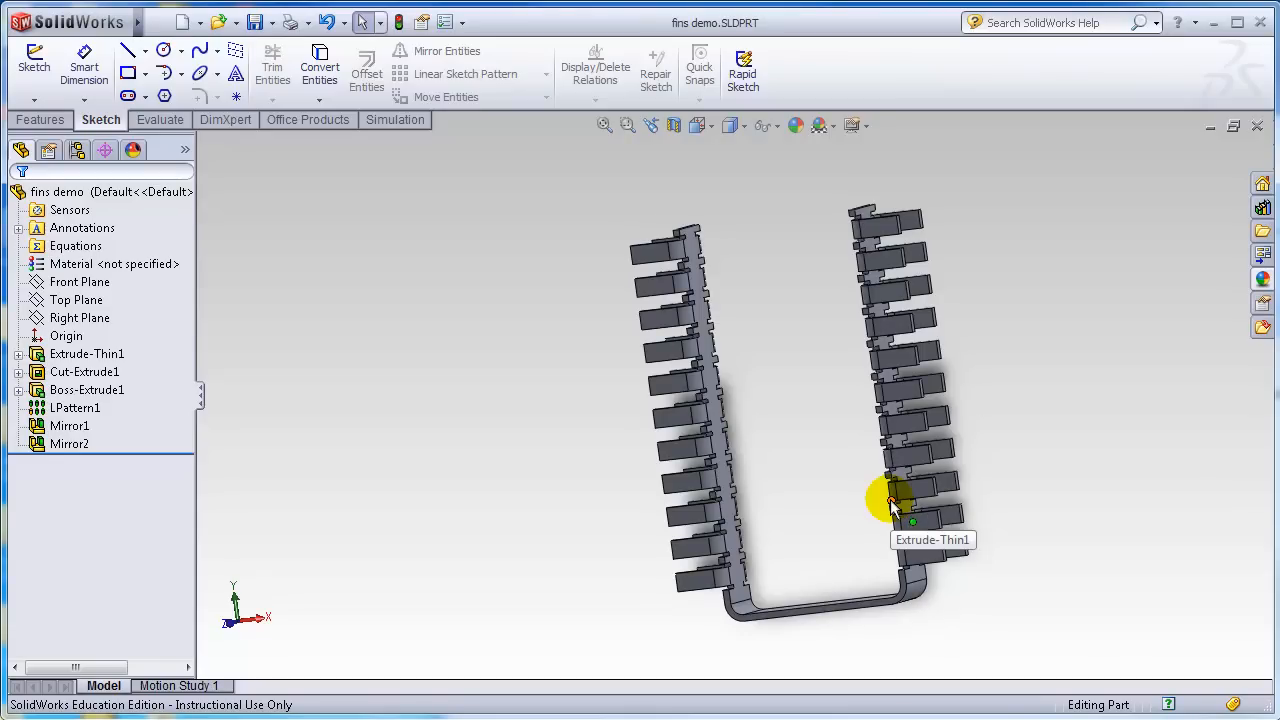